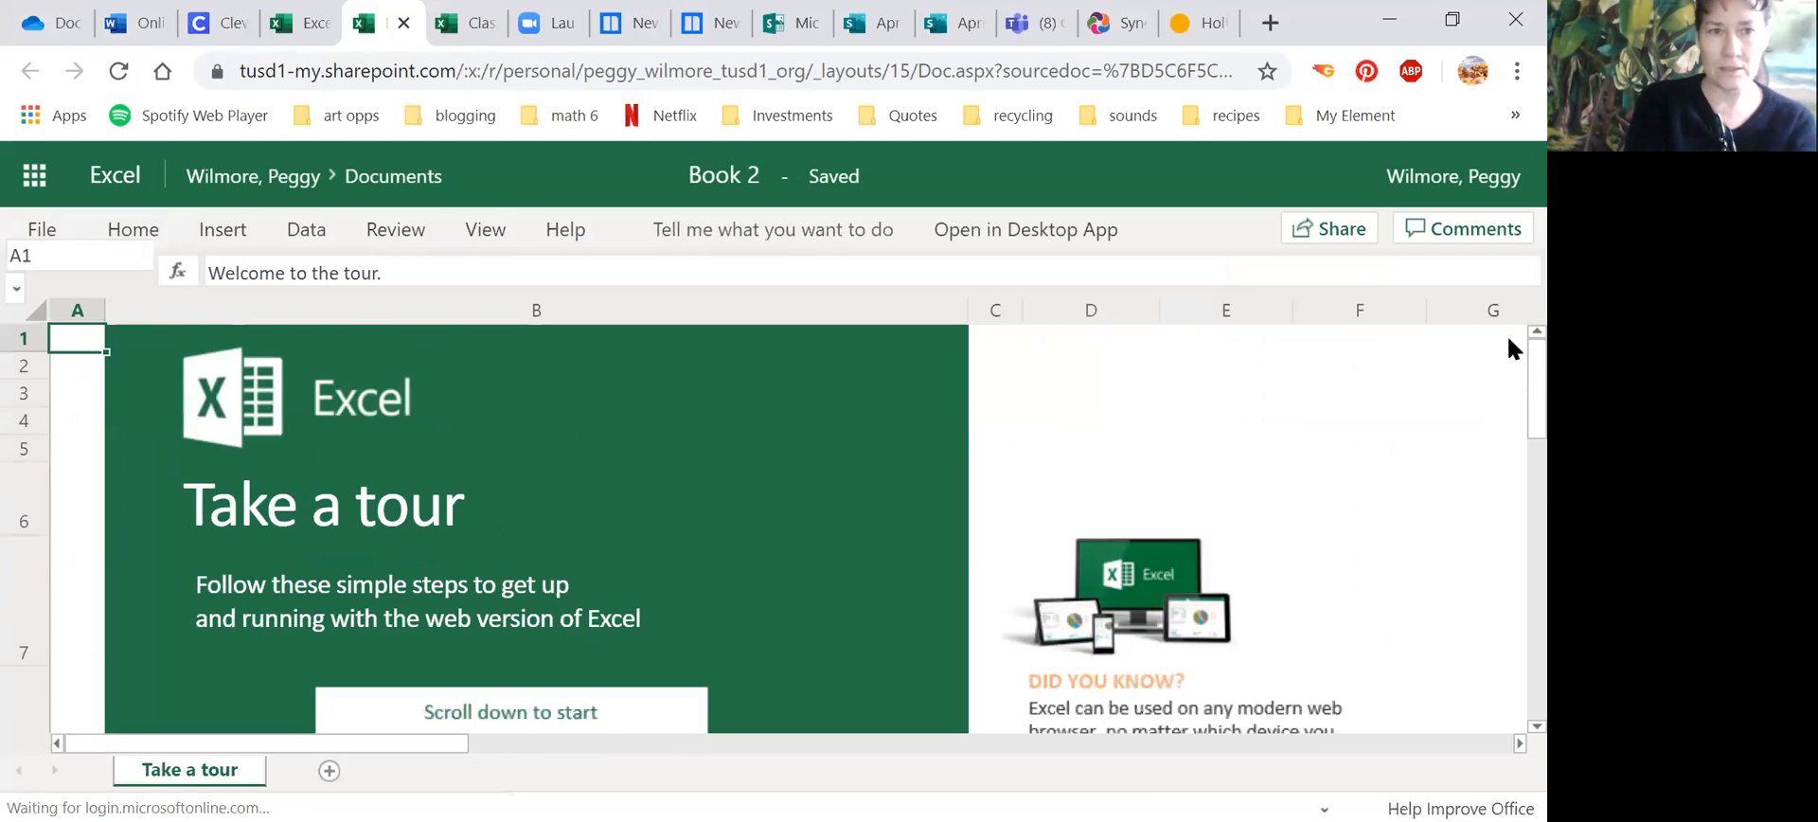
Step: Create a new blank workbook
{"action": "left_click", "coordinate": [42, 229]}
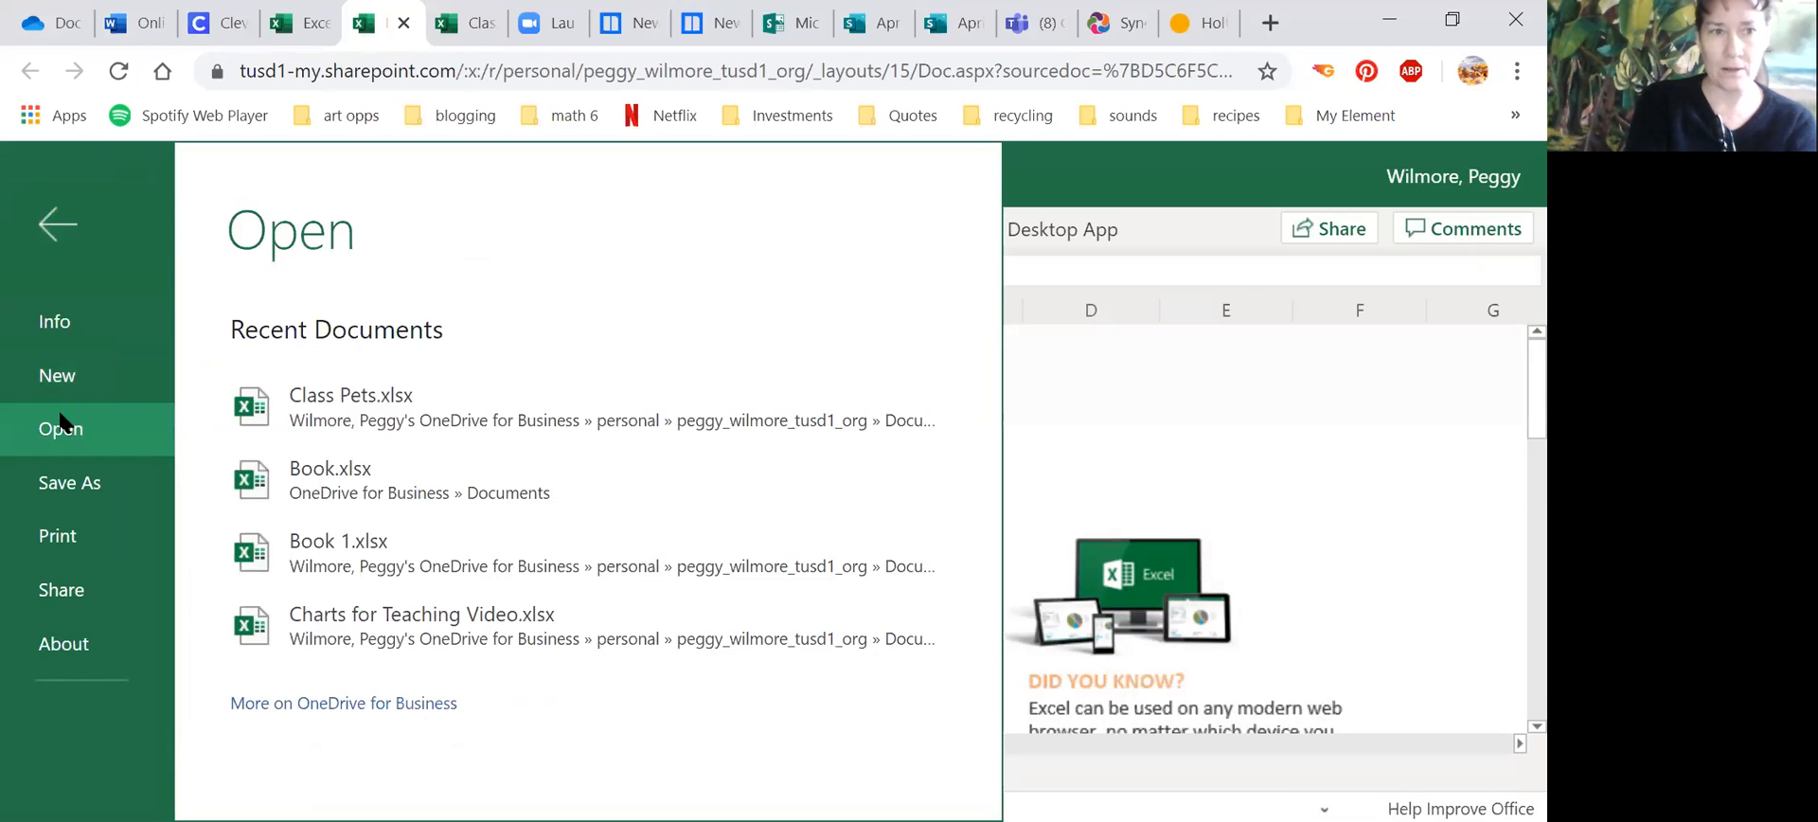
{"action": "left_click", "coordinate": [54, 376]}
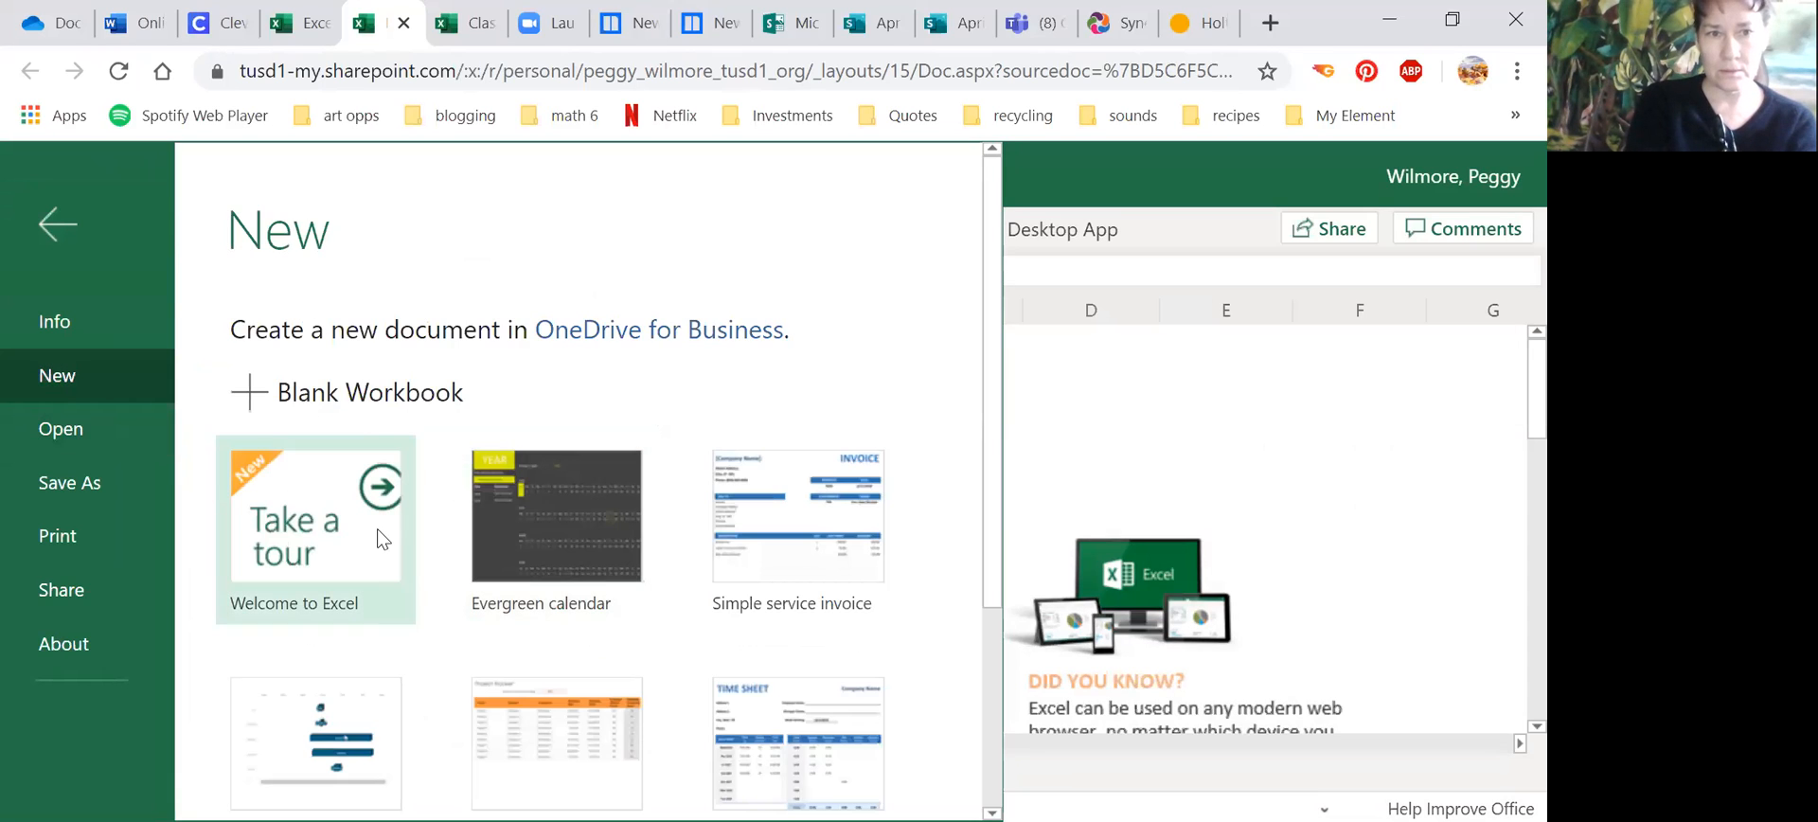
{"action": "left_click", "coordinate": [436, 392]}
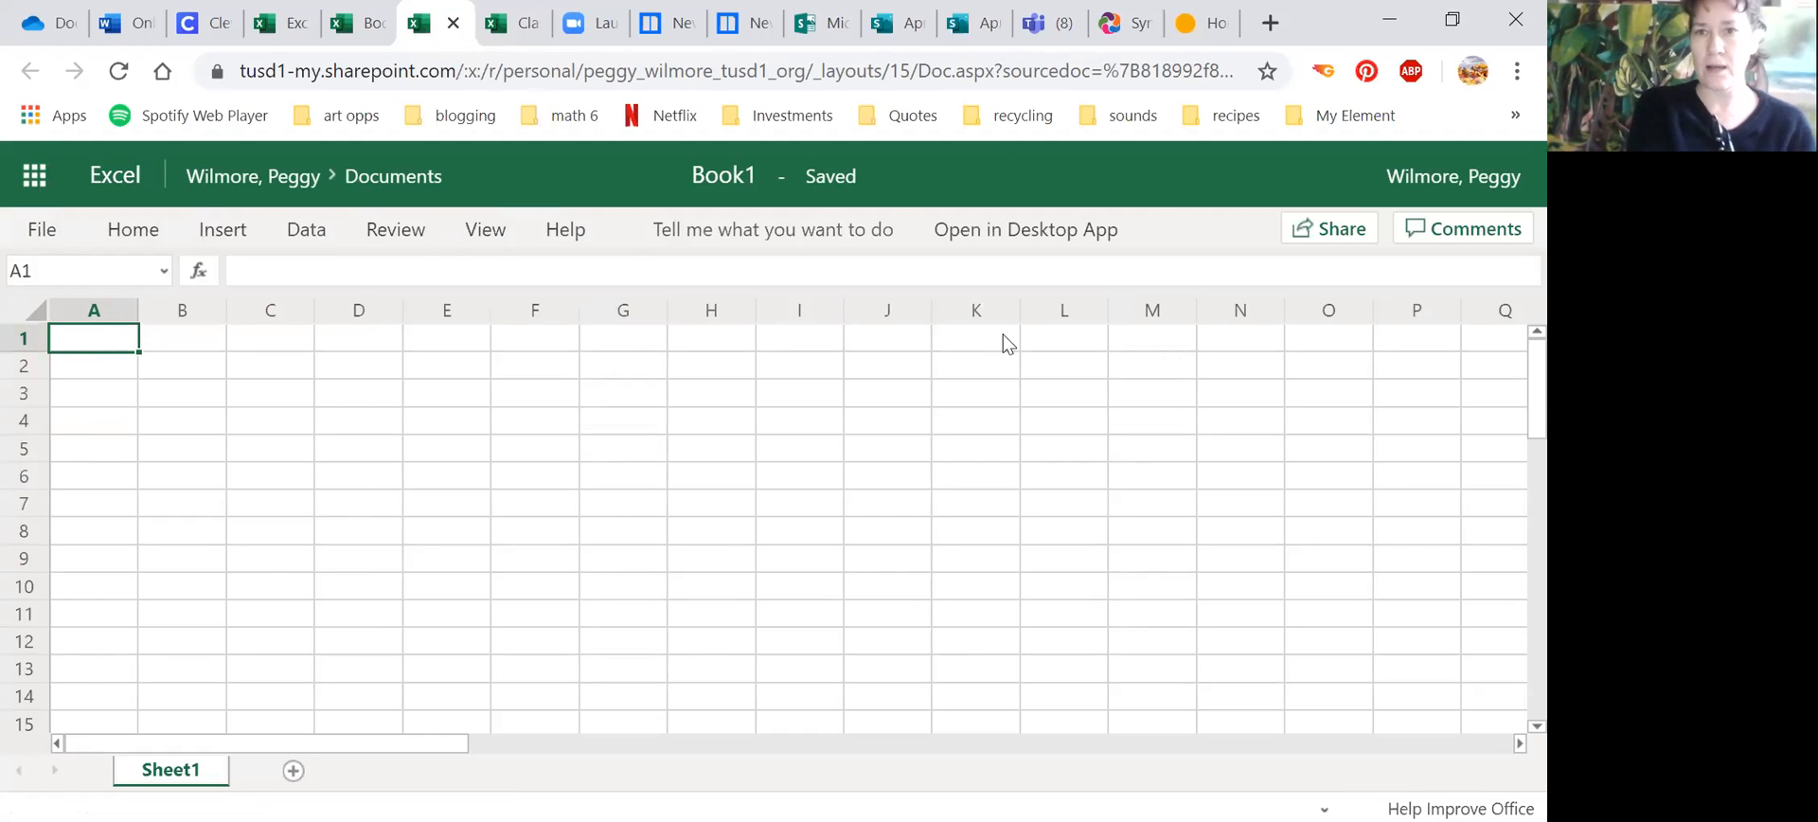
Step: Enter the headings dogs and cats in A2 and B2, with the counts 6 and 7 beneath them in row 3
{"action": "left_click", "coordinate": [103, 375]}
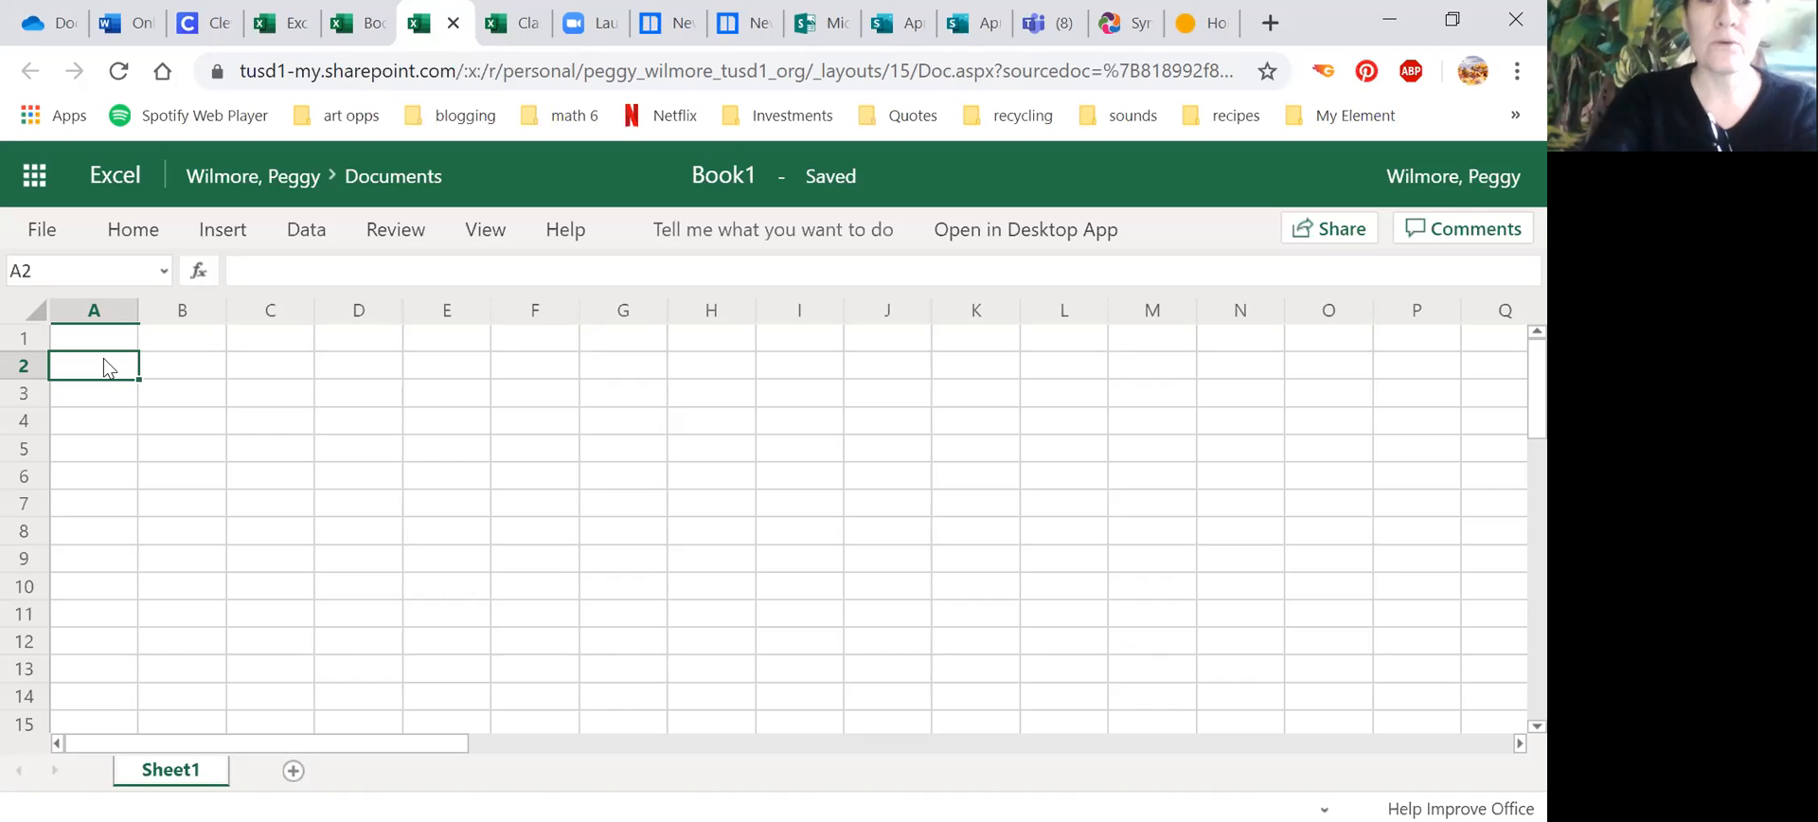
{"action": "type", "text": "dogs"}
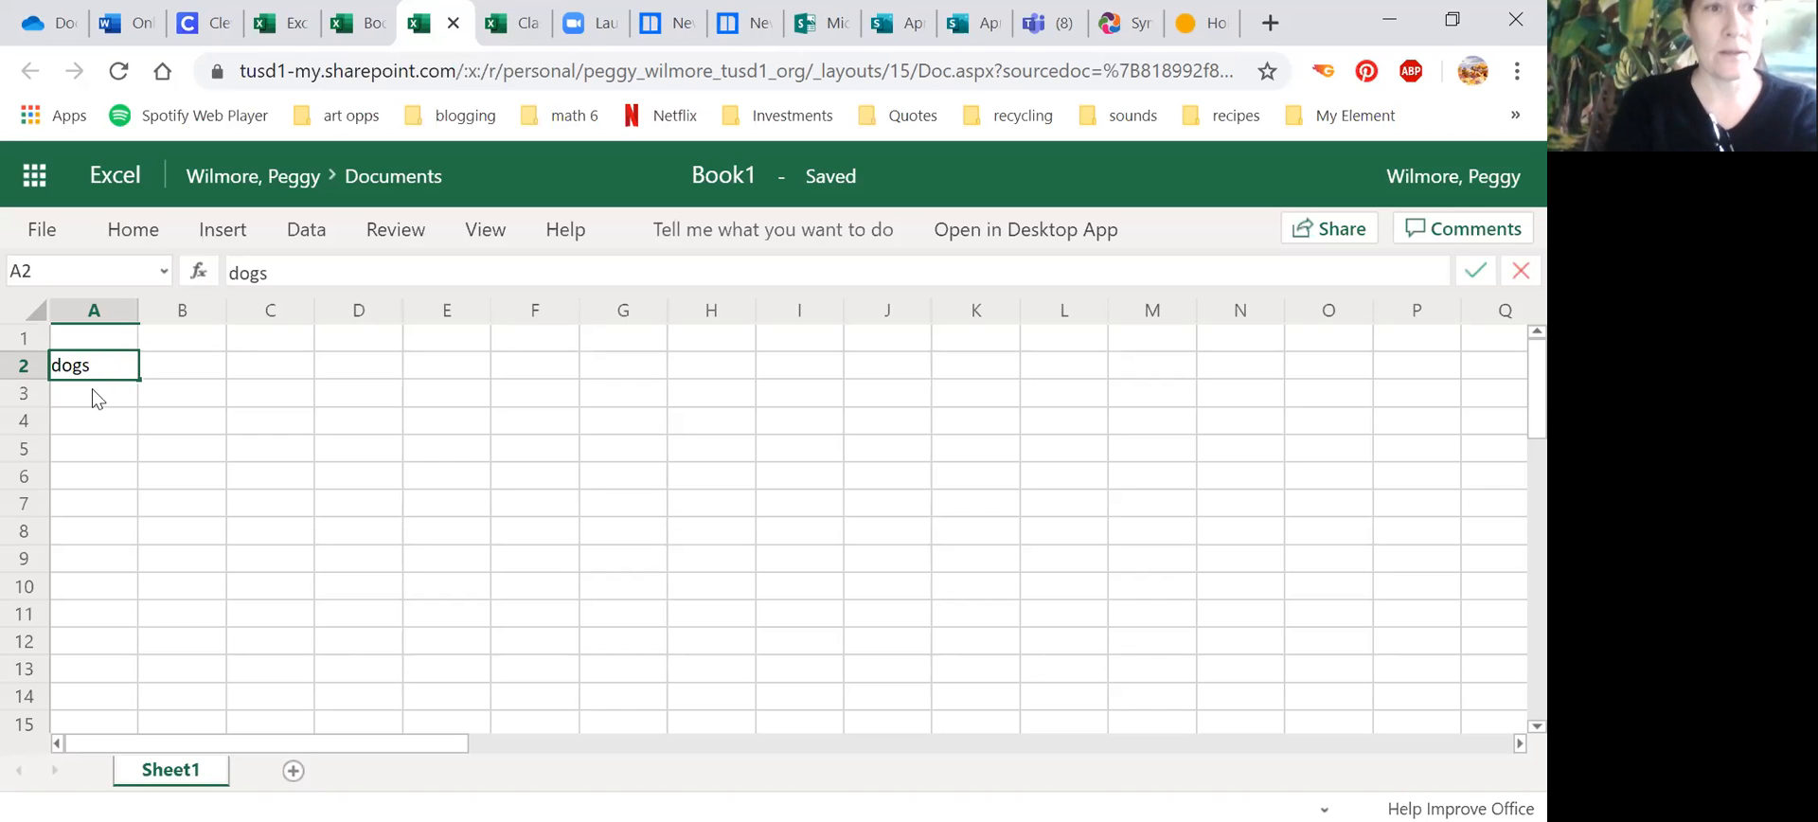
{"action": "key", "text": "Return"}
{"action": "type", "text": "6"}
{"action": "left_click", "coordinate": [158, 369]}
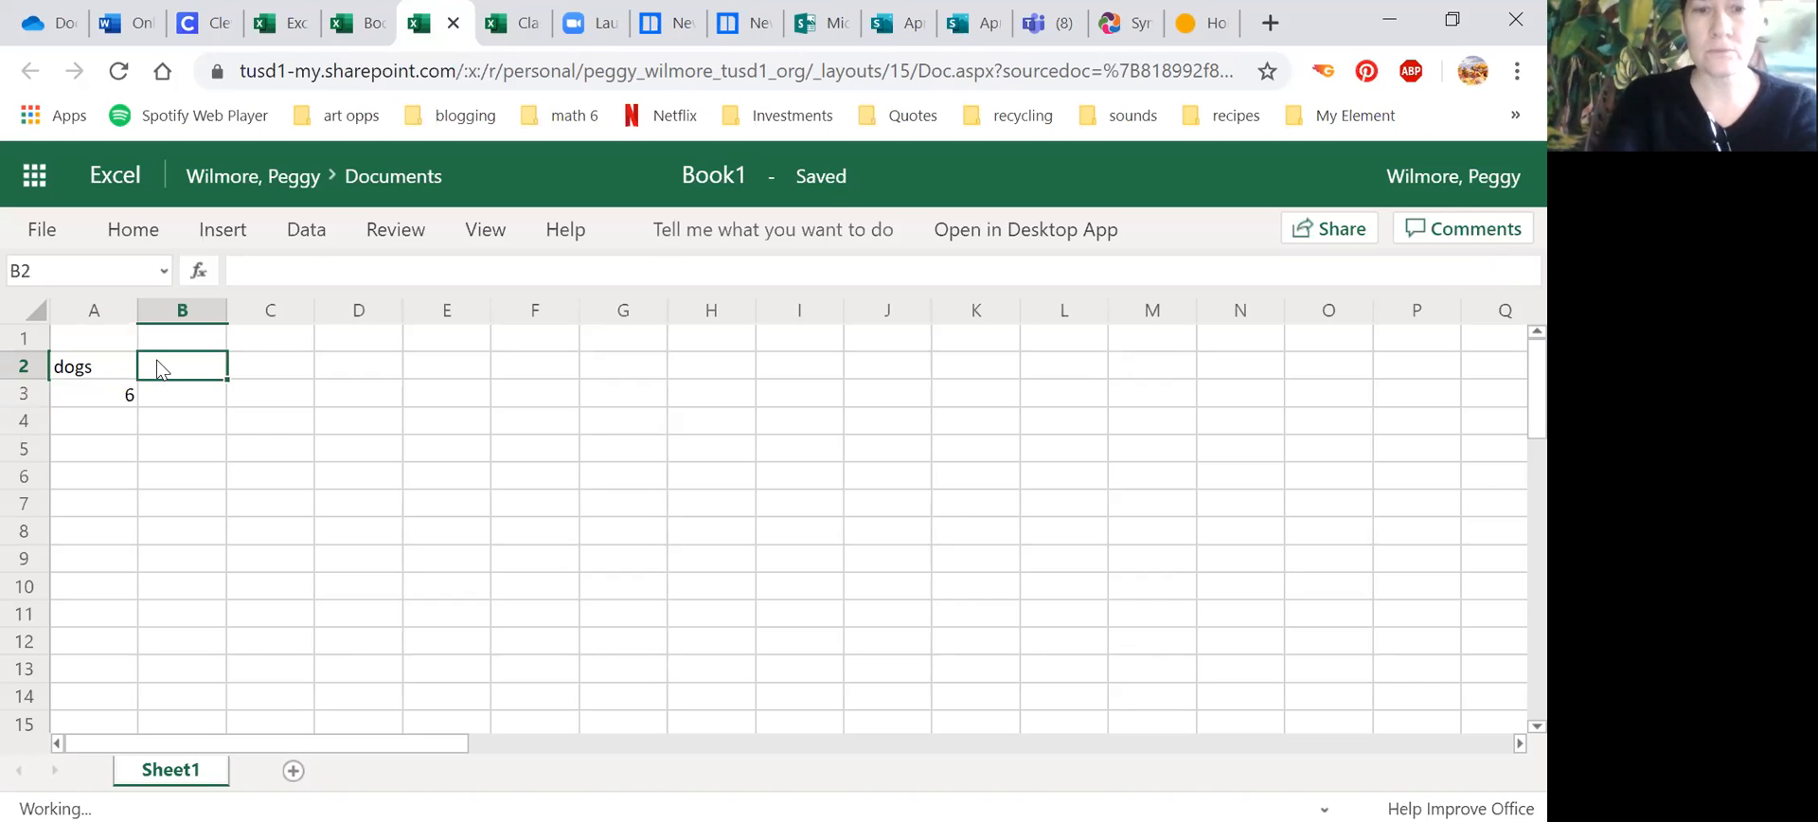
{"action": "type", "text": "cats"}
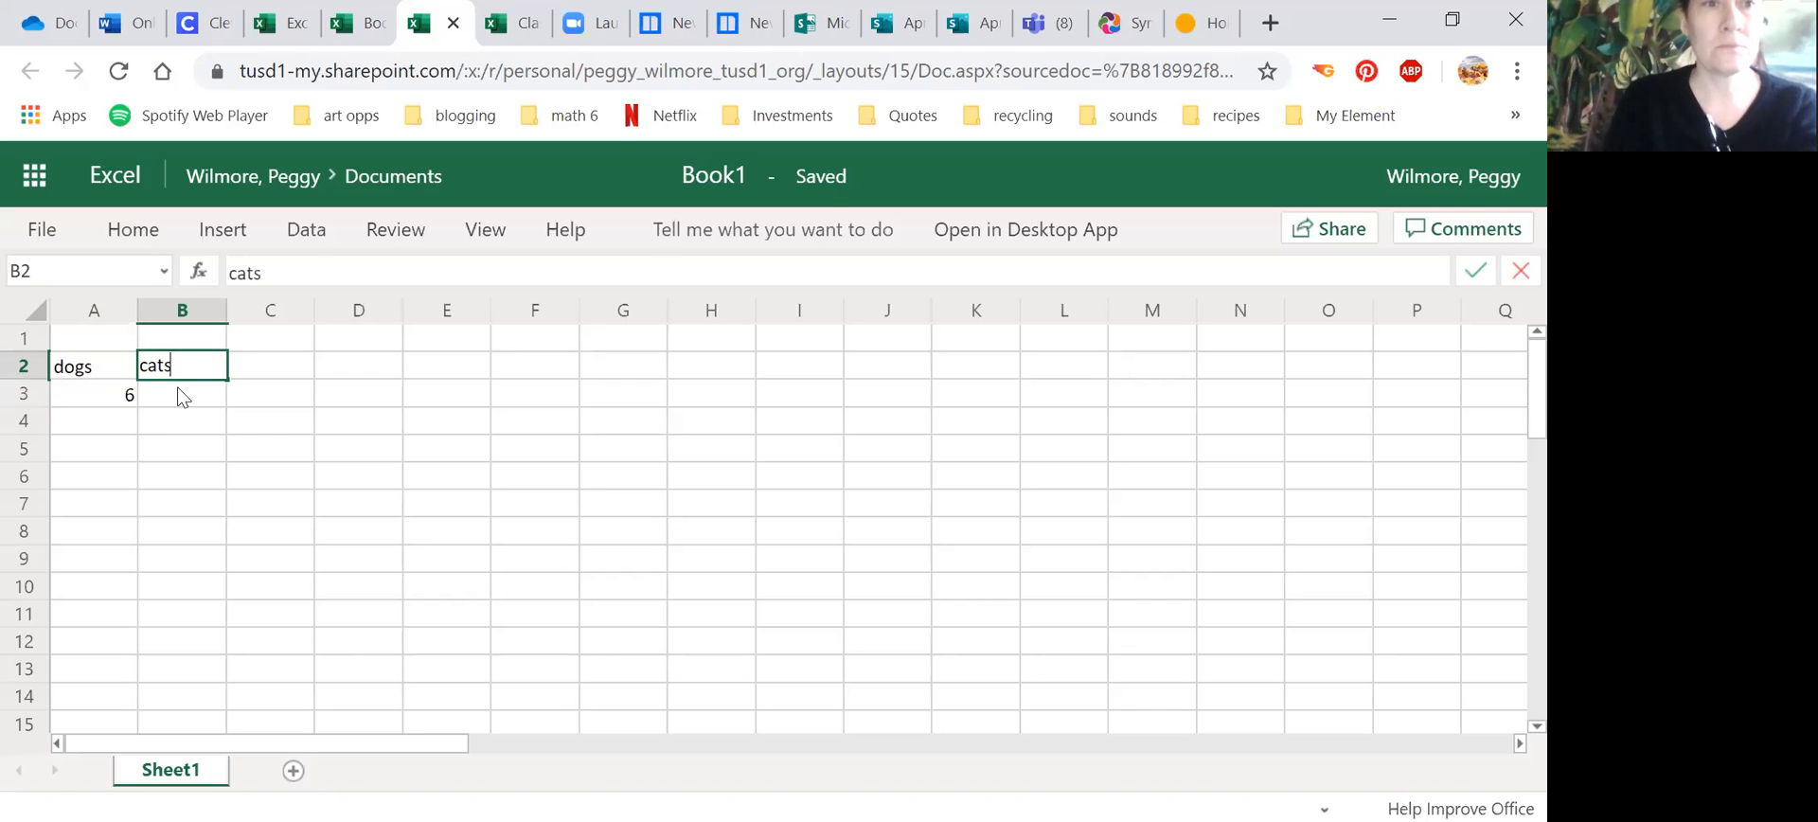
{"action": "left_click", "coordinate": [178, 386]}
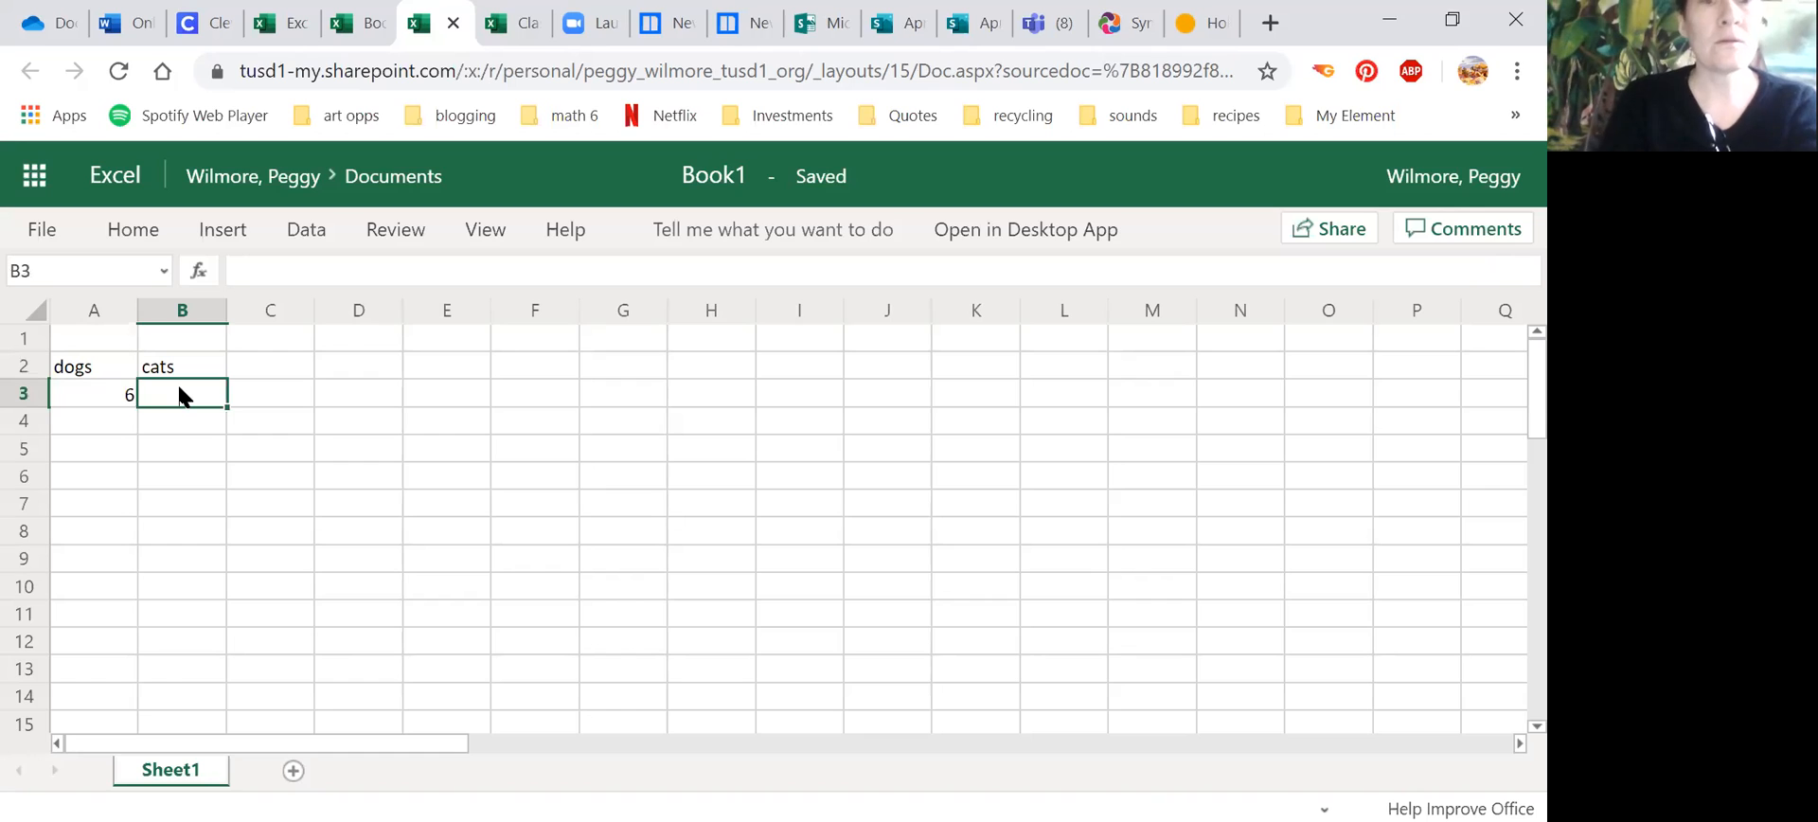
{"action": "type", "text": "7"}
Step: Enter the headings hamster and fish in C2 and D2, with the counts 1 and 18 beneath them in row 3
{"action": "left_click", "coordinate": [275, 361]}
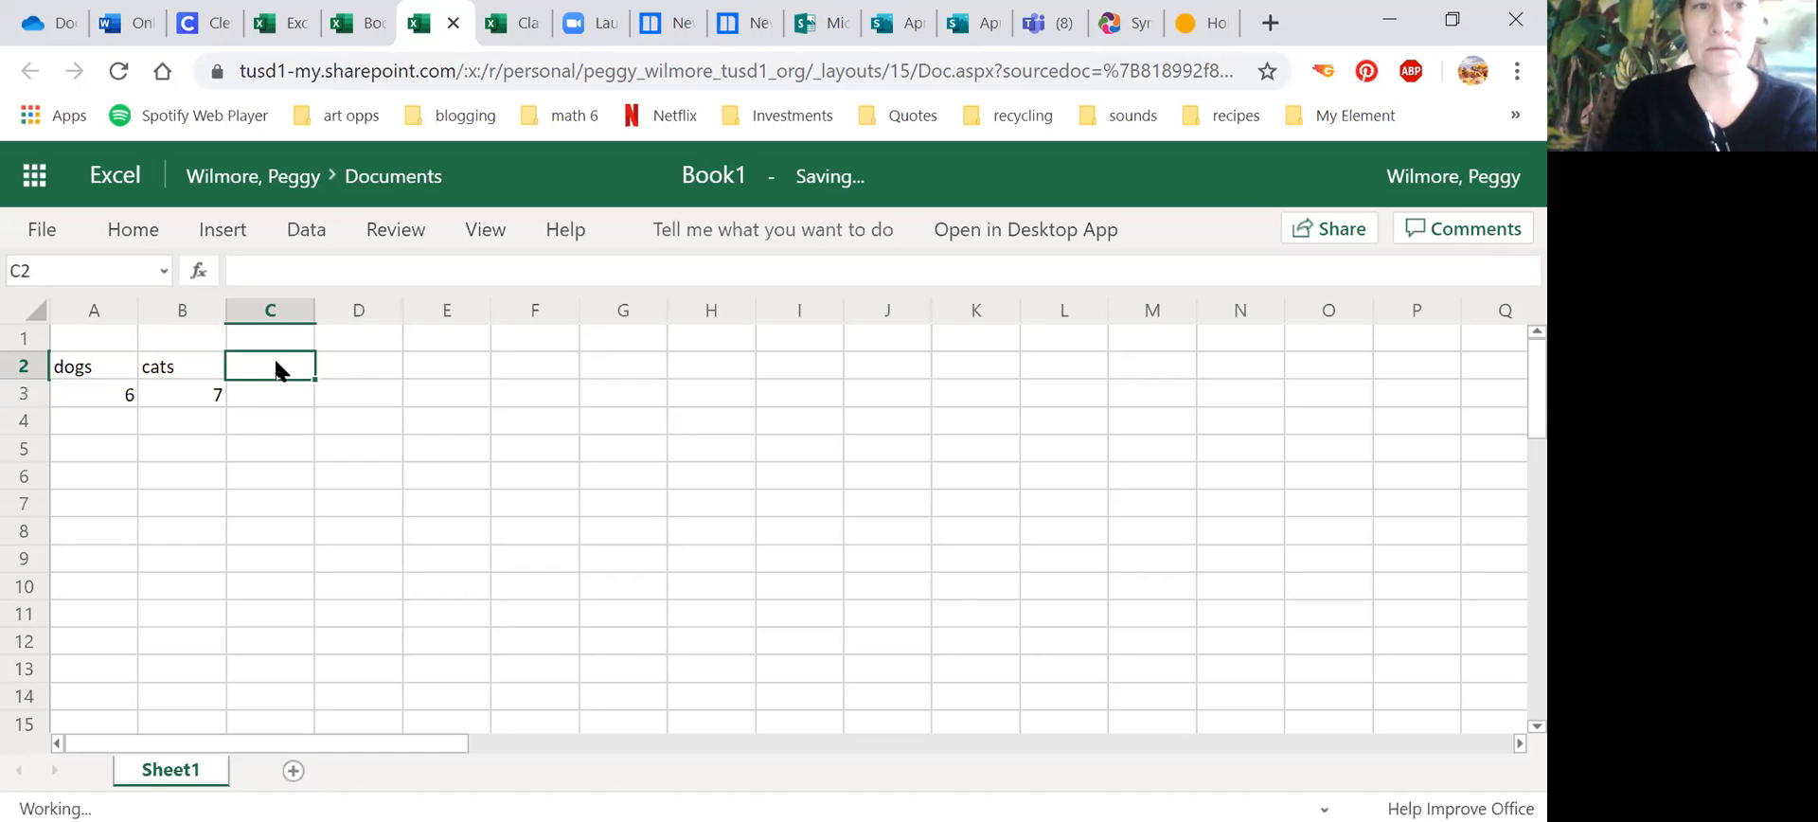
{"action": "type", "text": "hamster"}
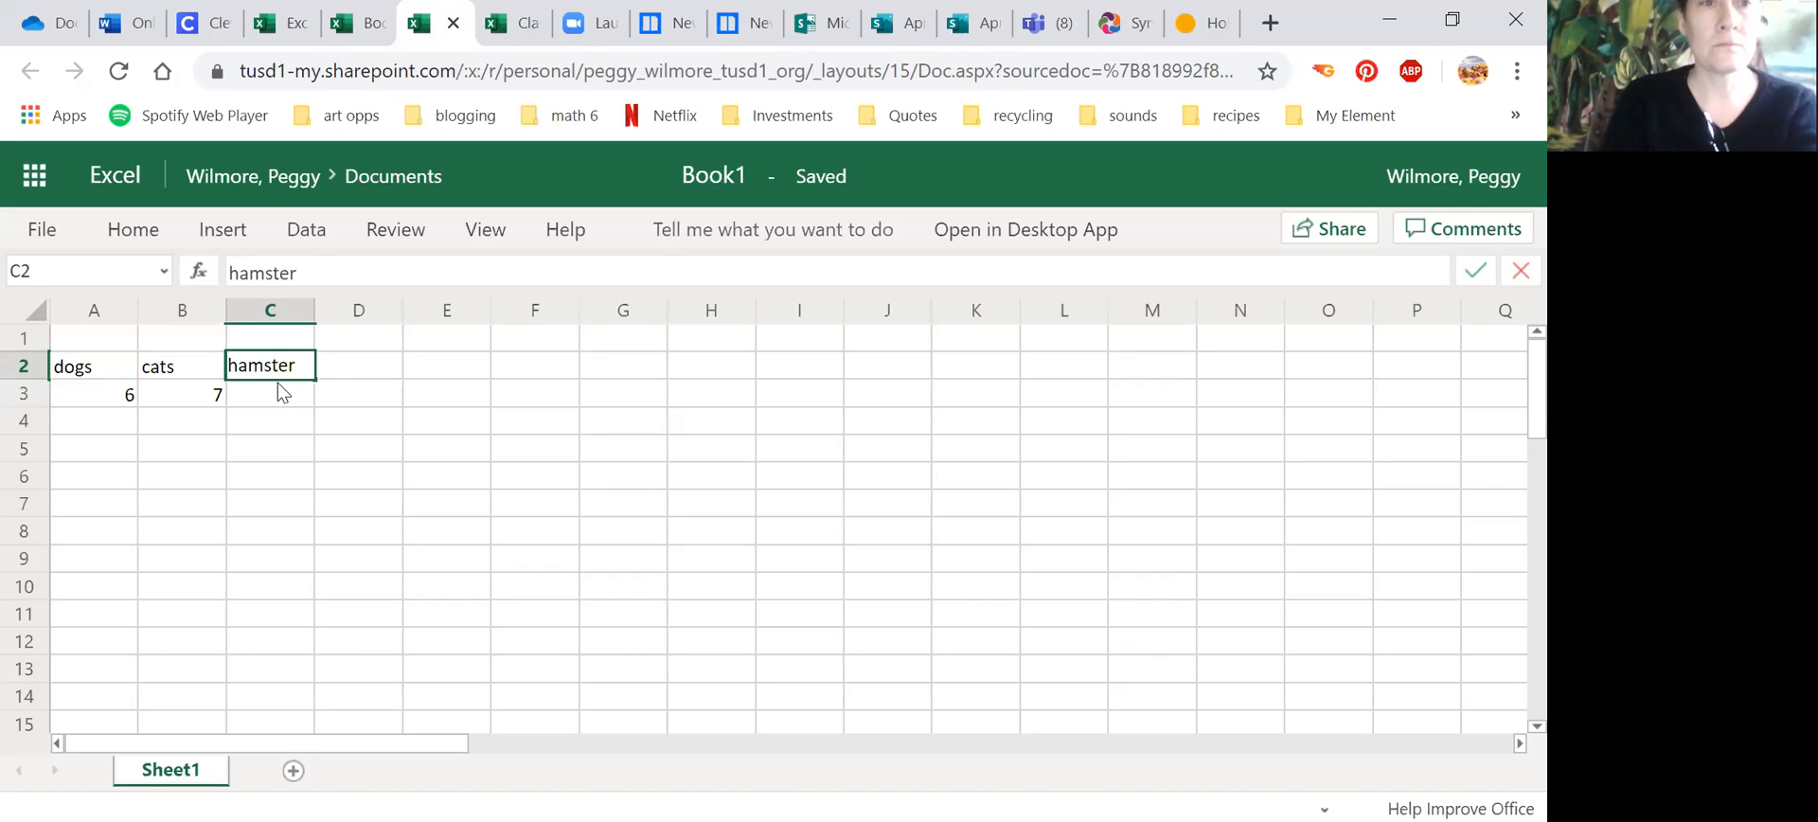
{"action": "left_click", "coordinate": [276, 388]}
{"action": "type", "text": "1"}
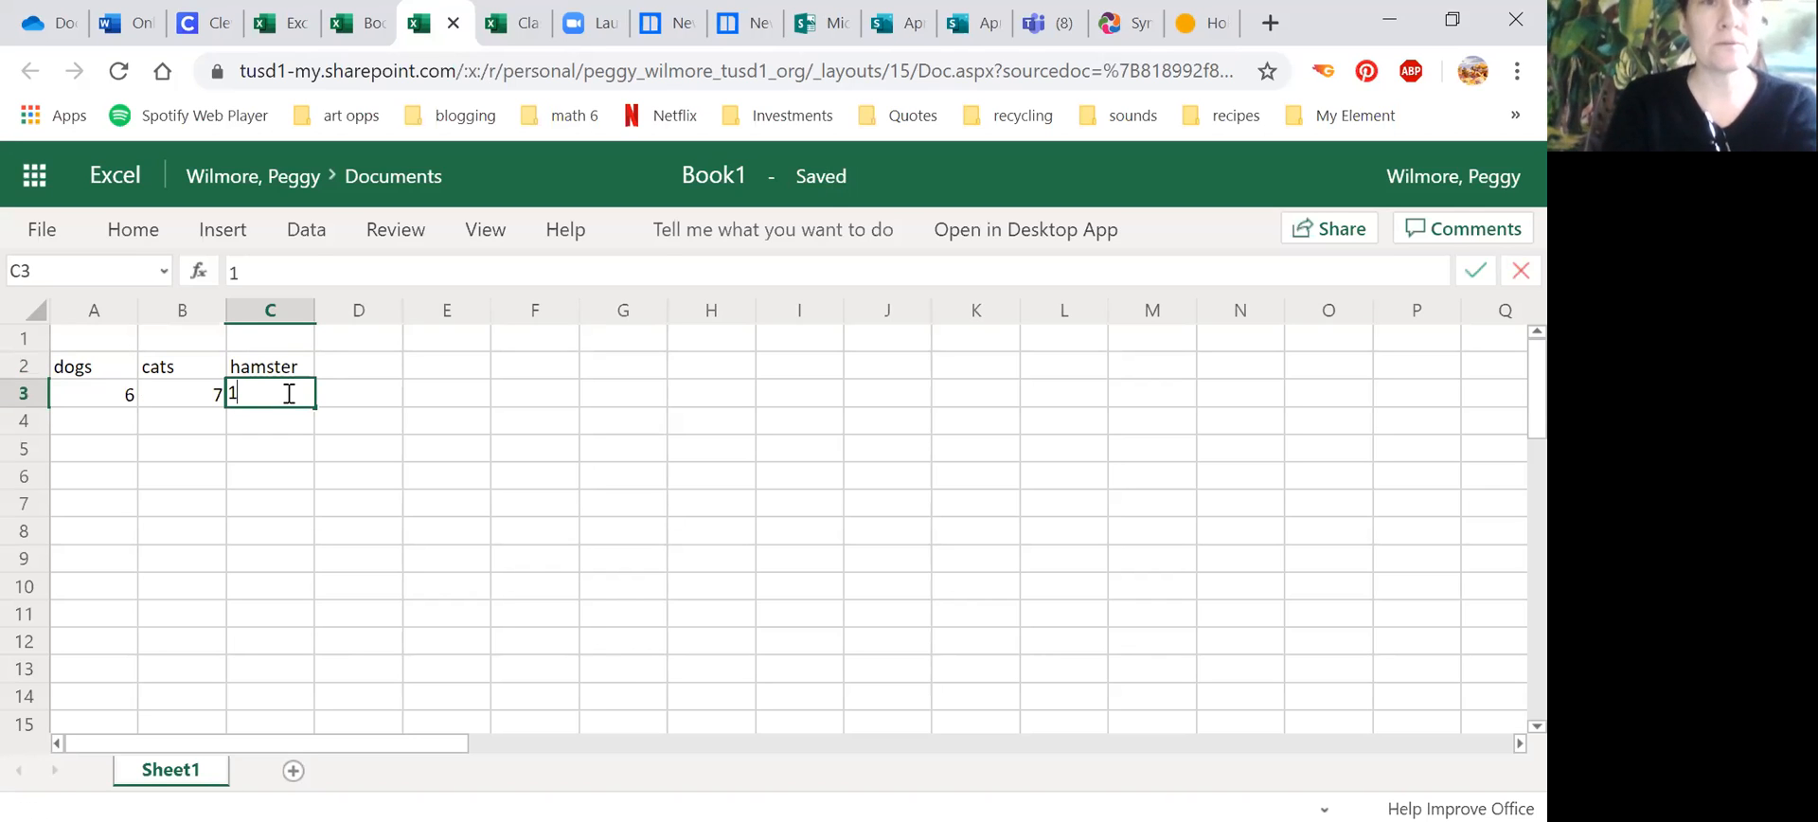
{"action": "left_click", "coordinate": [374, 369]}
{"action": "type", "text": "fish"}
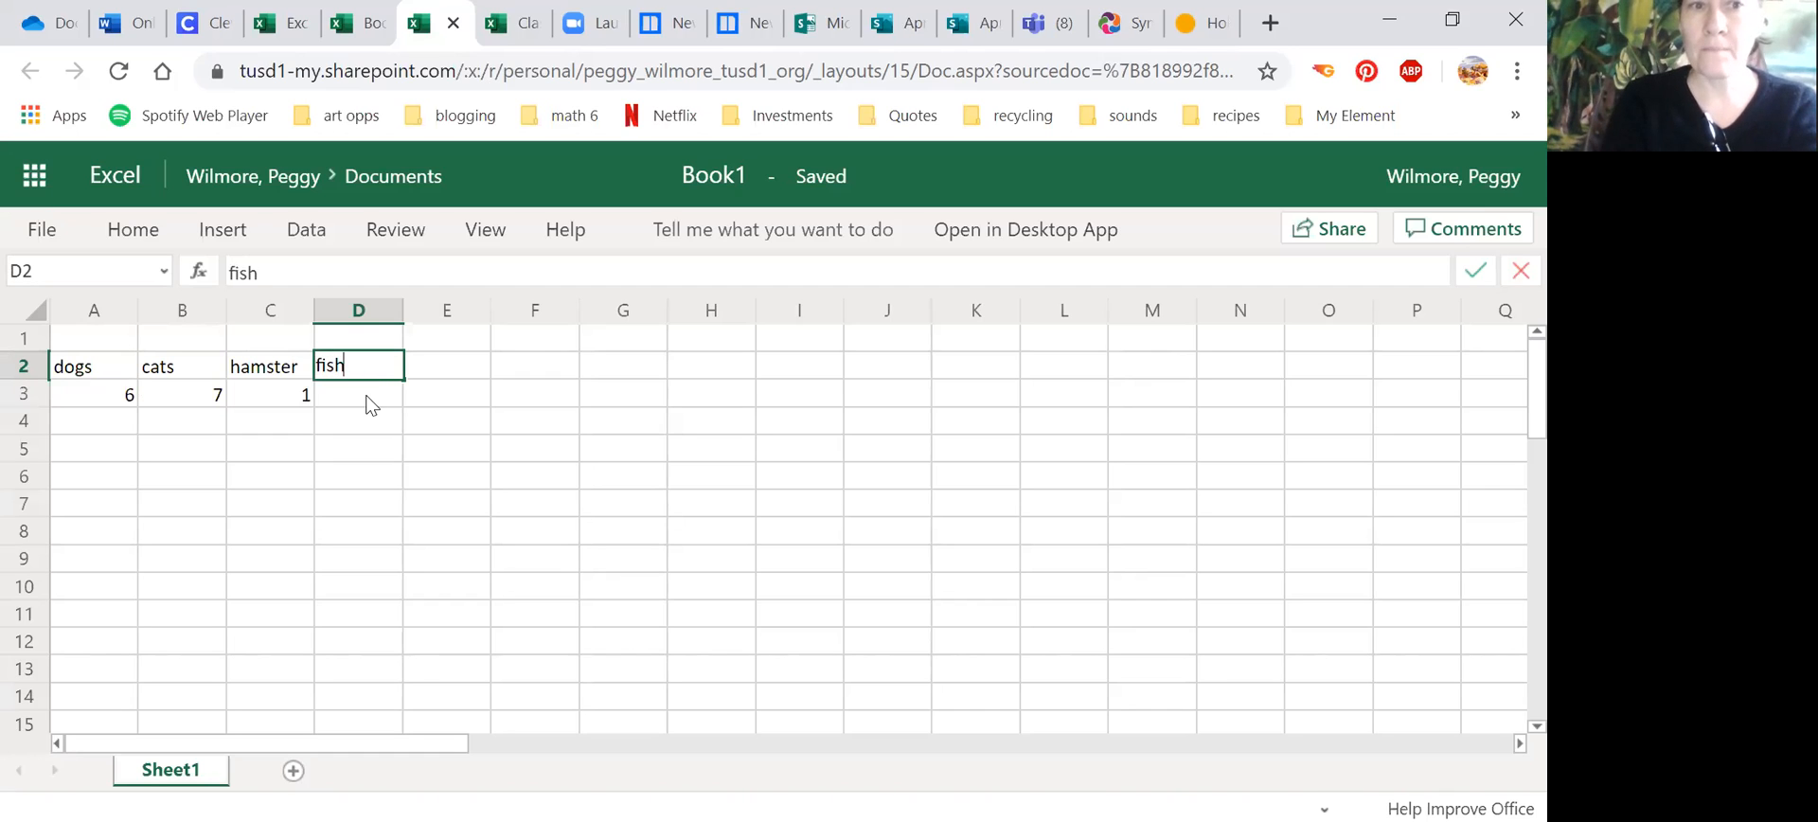
{"action": "left_click", "coordinate": [371, 405]}
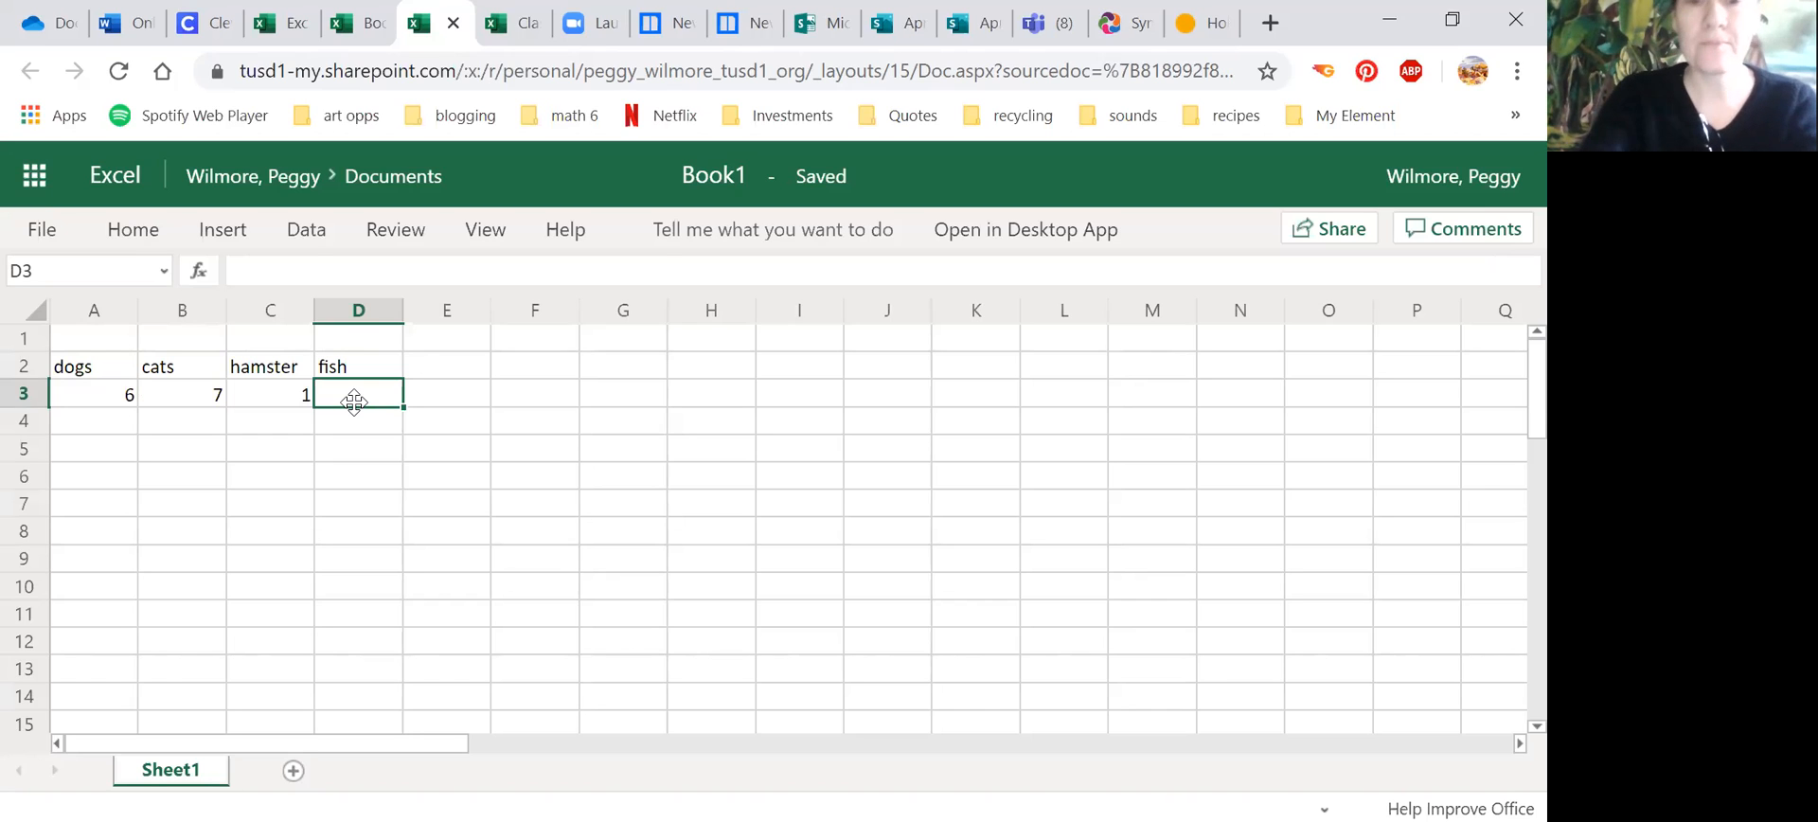
{"action": "type", "text": "18"}
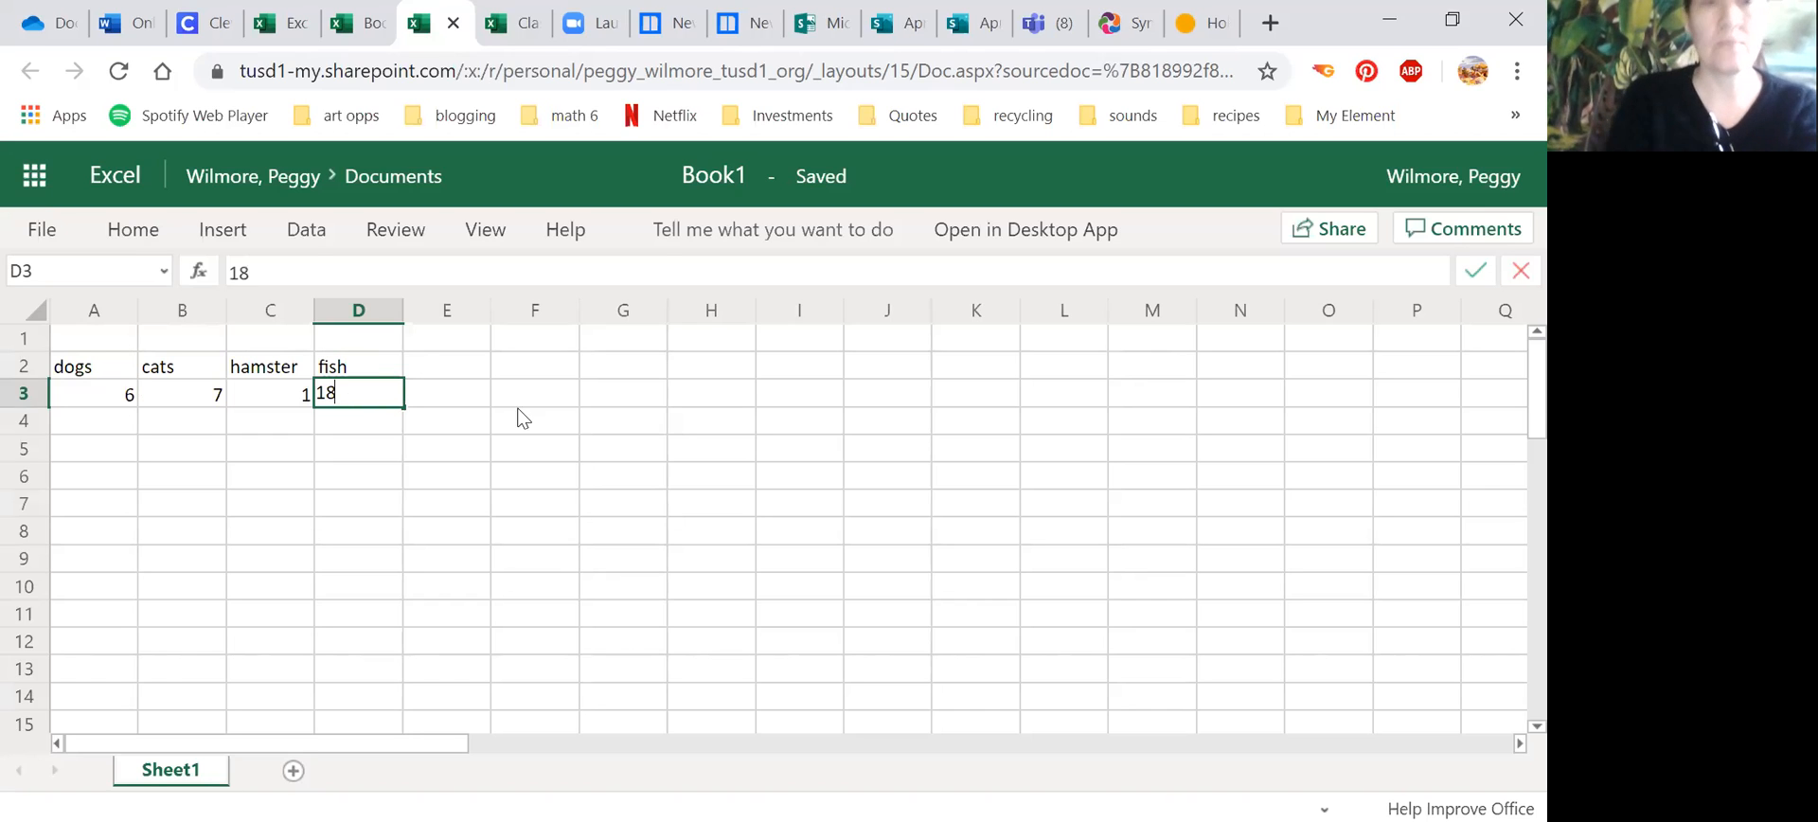
Step: Add the heading reptiles in E2 with the count 3 in E3
{"action": "left_click", "coordinate": [465, 371]}
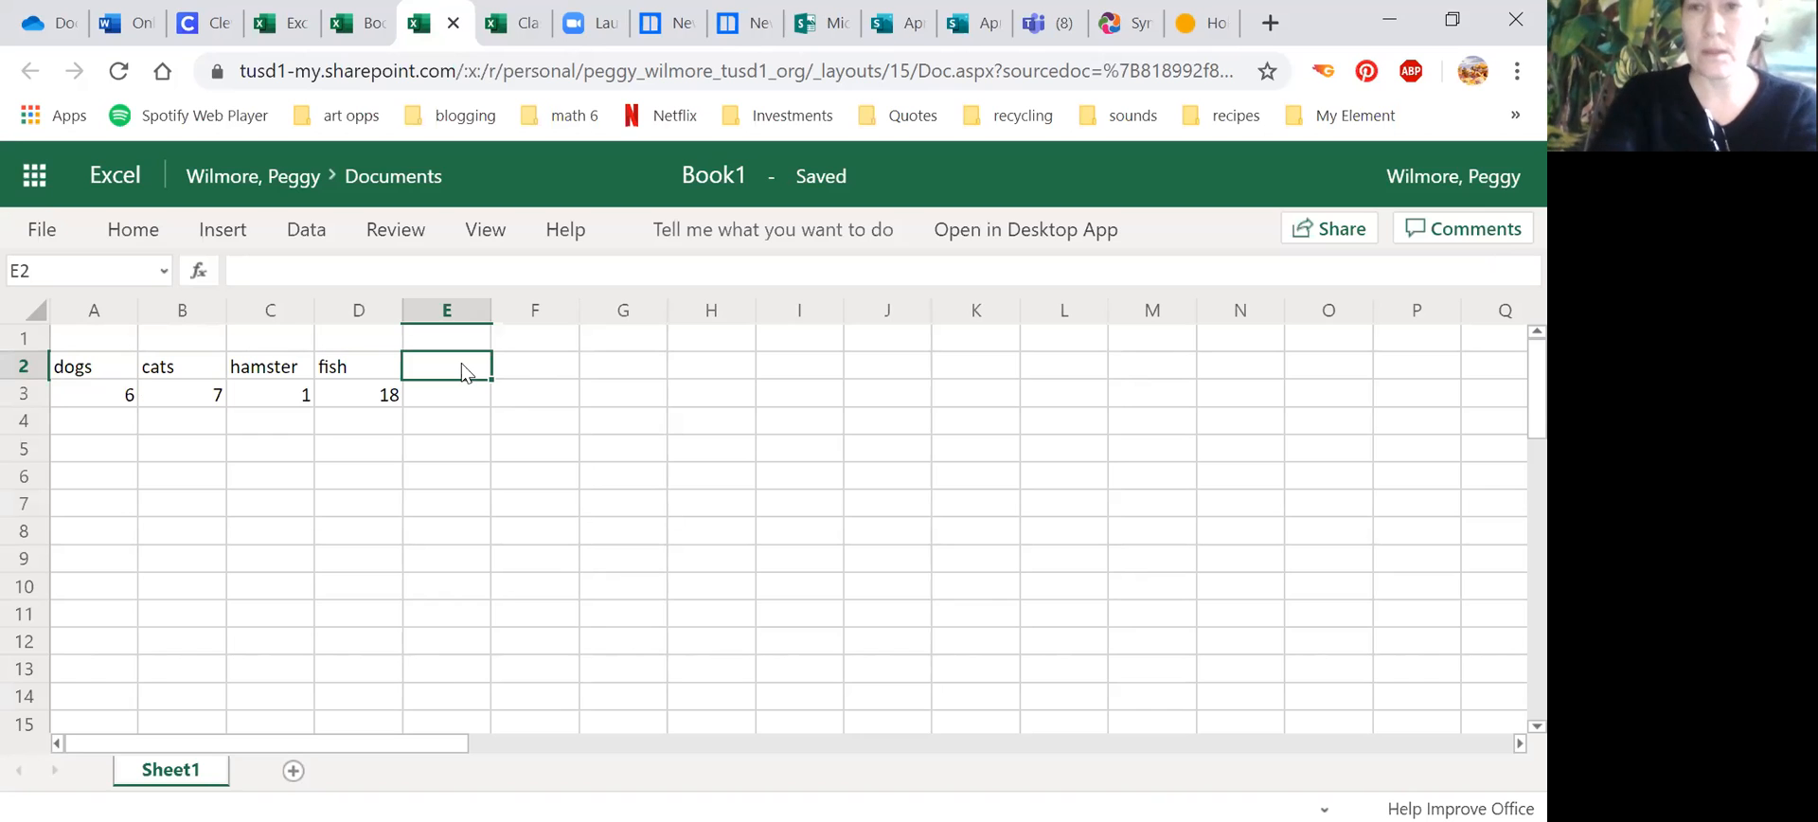
{"action": "type", "text": "reptiles"}
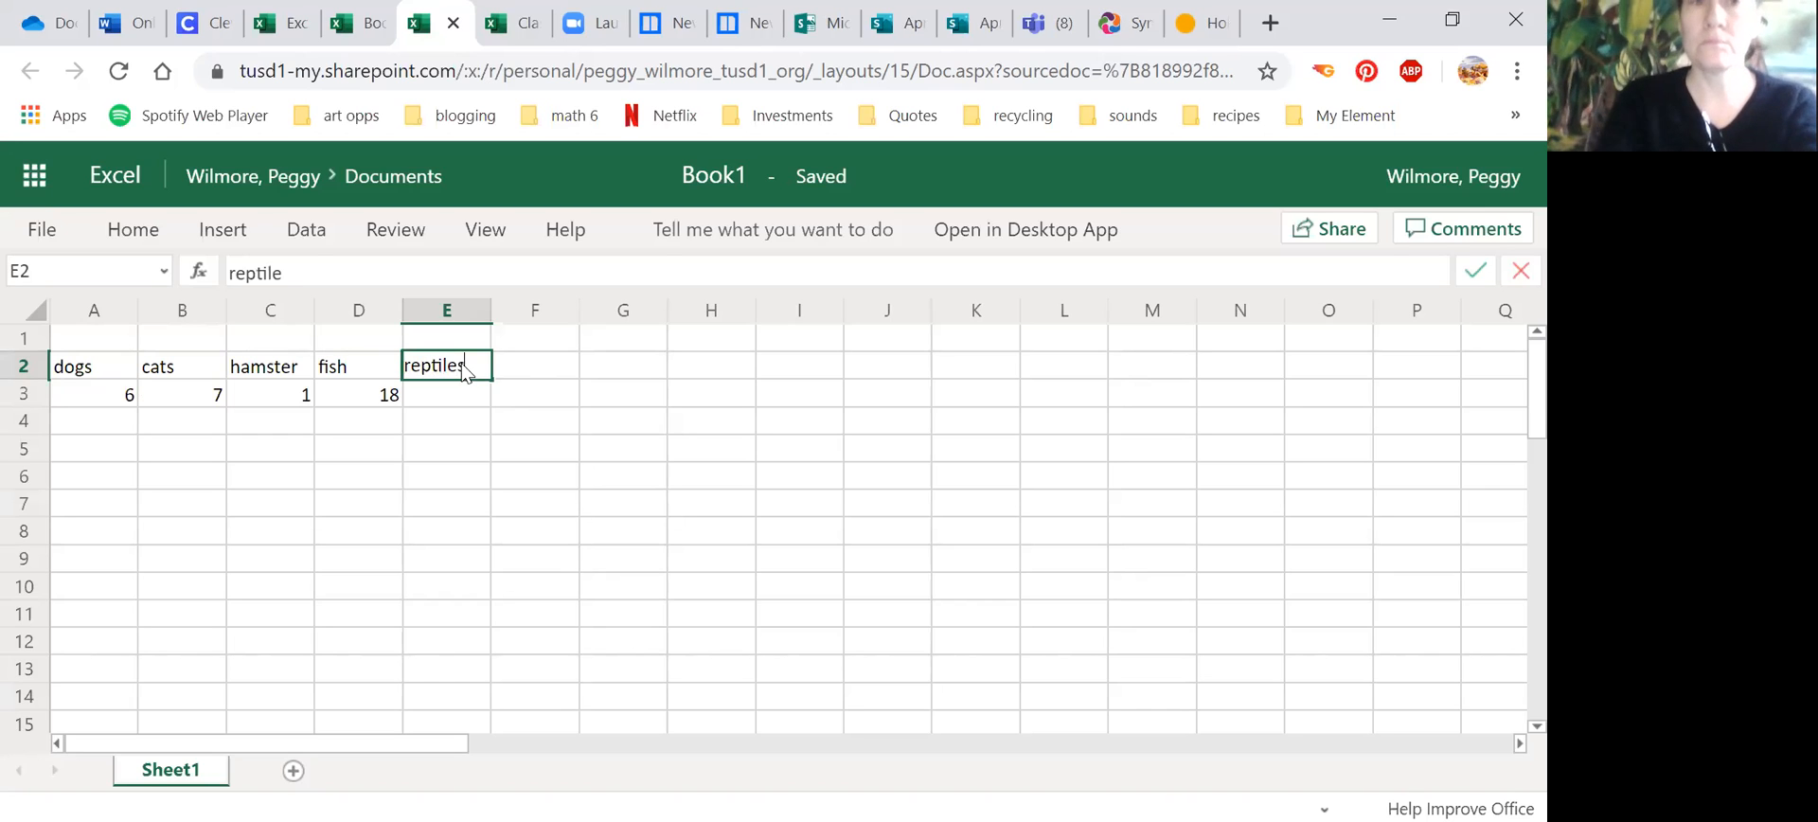
{"action": "left_click", "coordinate": [445, 396]}
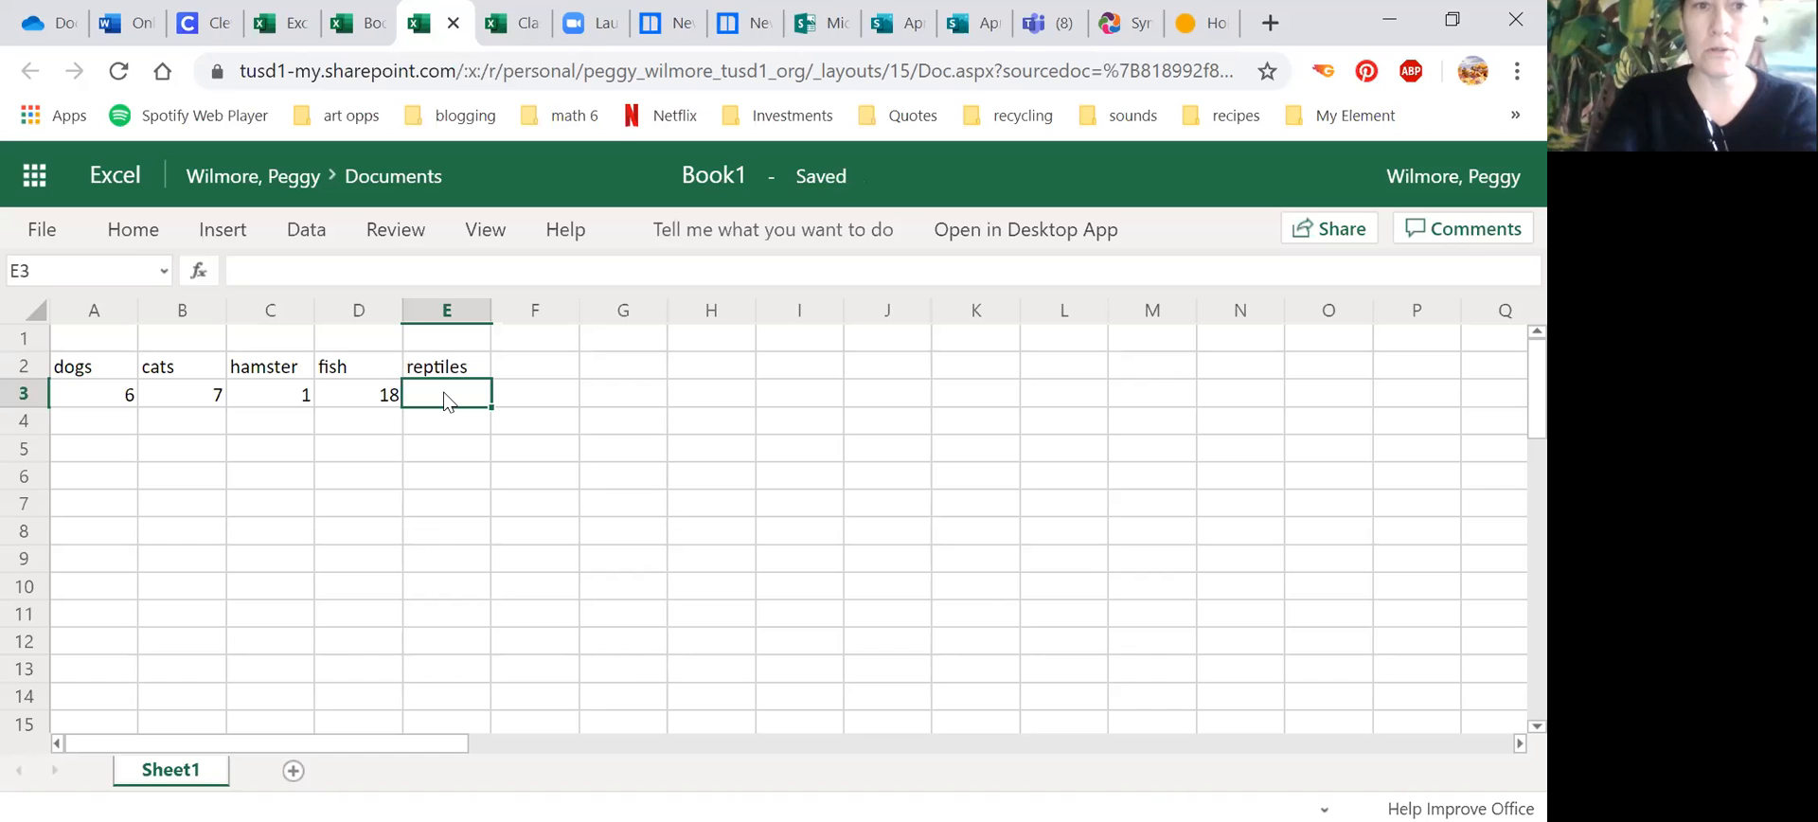
{"action": "type", "text": "3"}
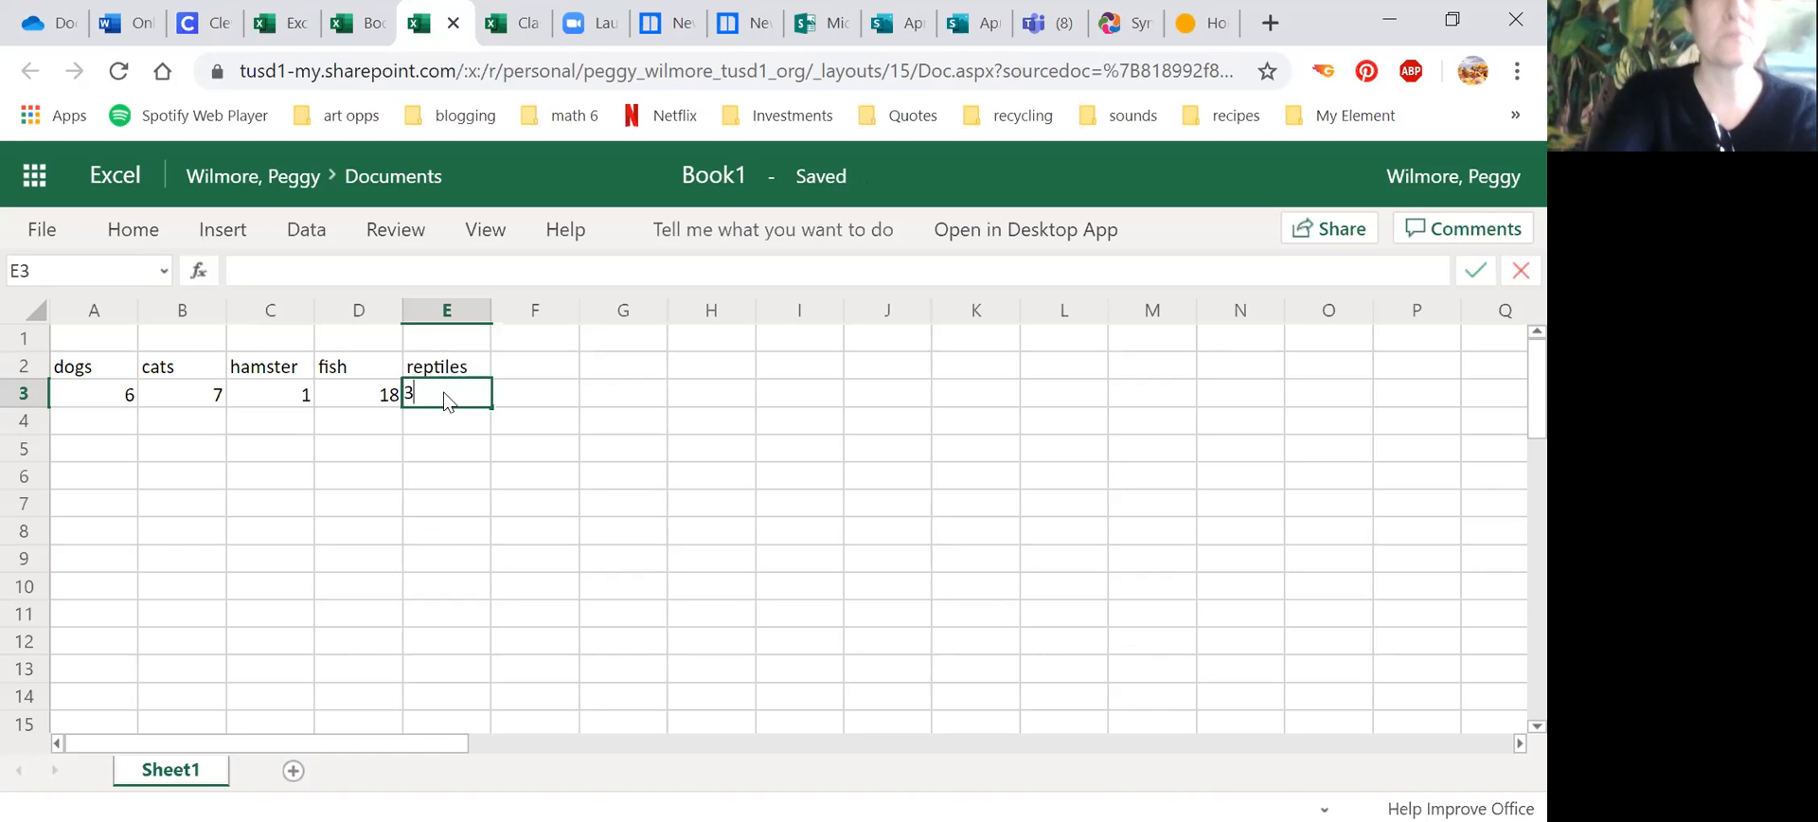
{"action": "left_click", "coordinate": [440, 428]}
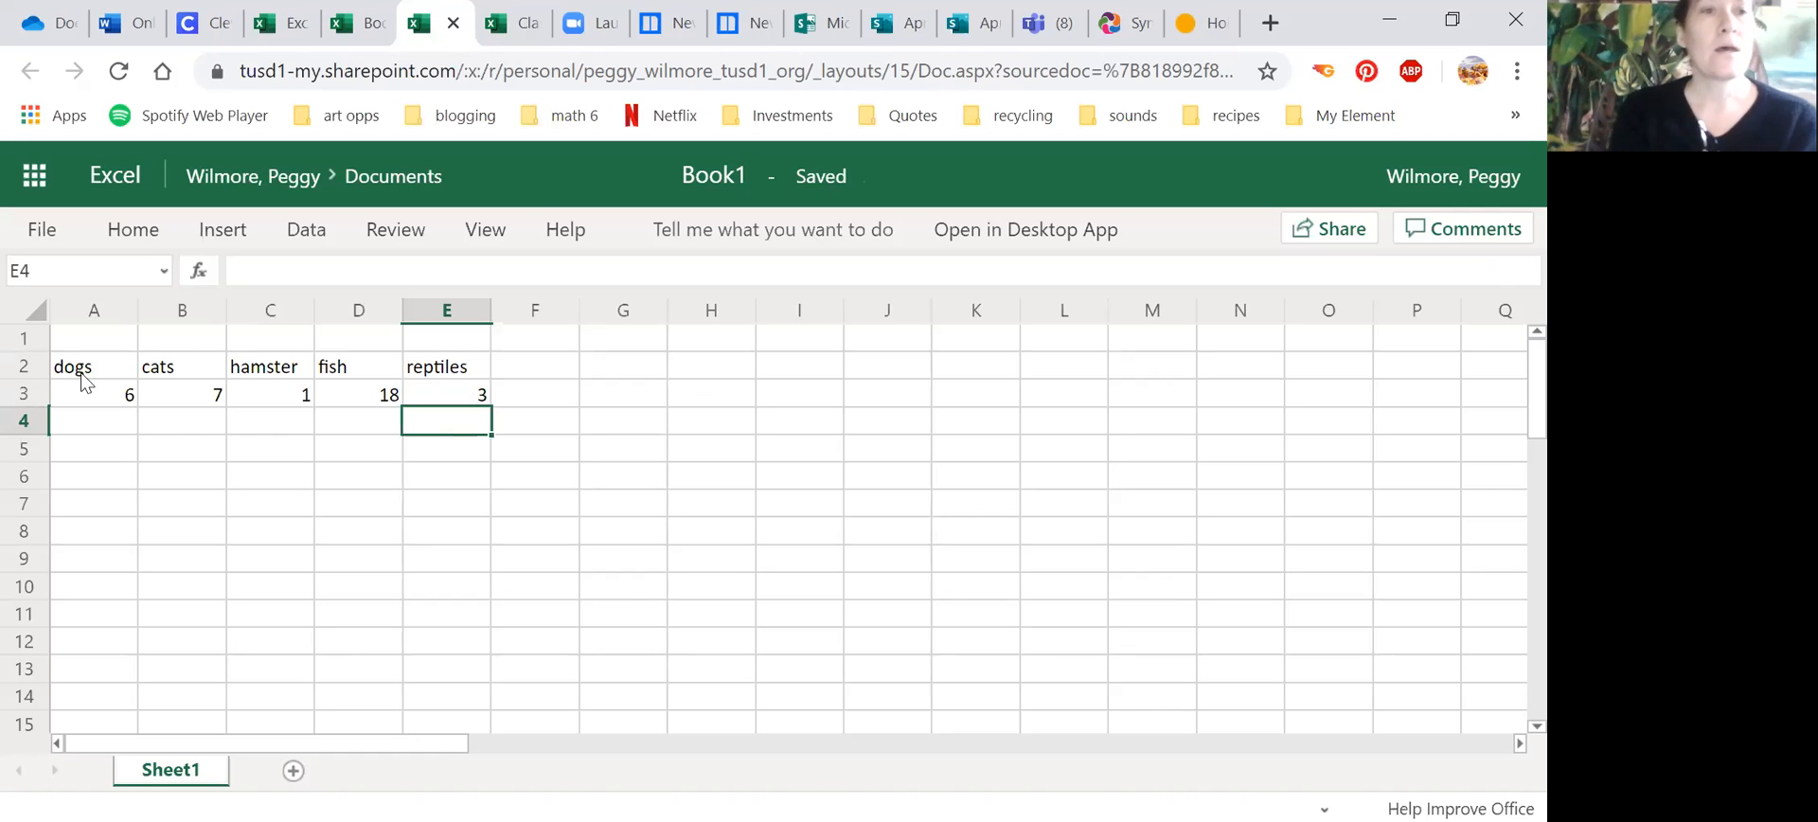
Step: Insert a 2-D clustered column chart from the pet data in A2:E3
{"action": "left_click_drag", "start_coordinate": [74, 366], "coordinate": [451, 388]}
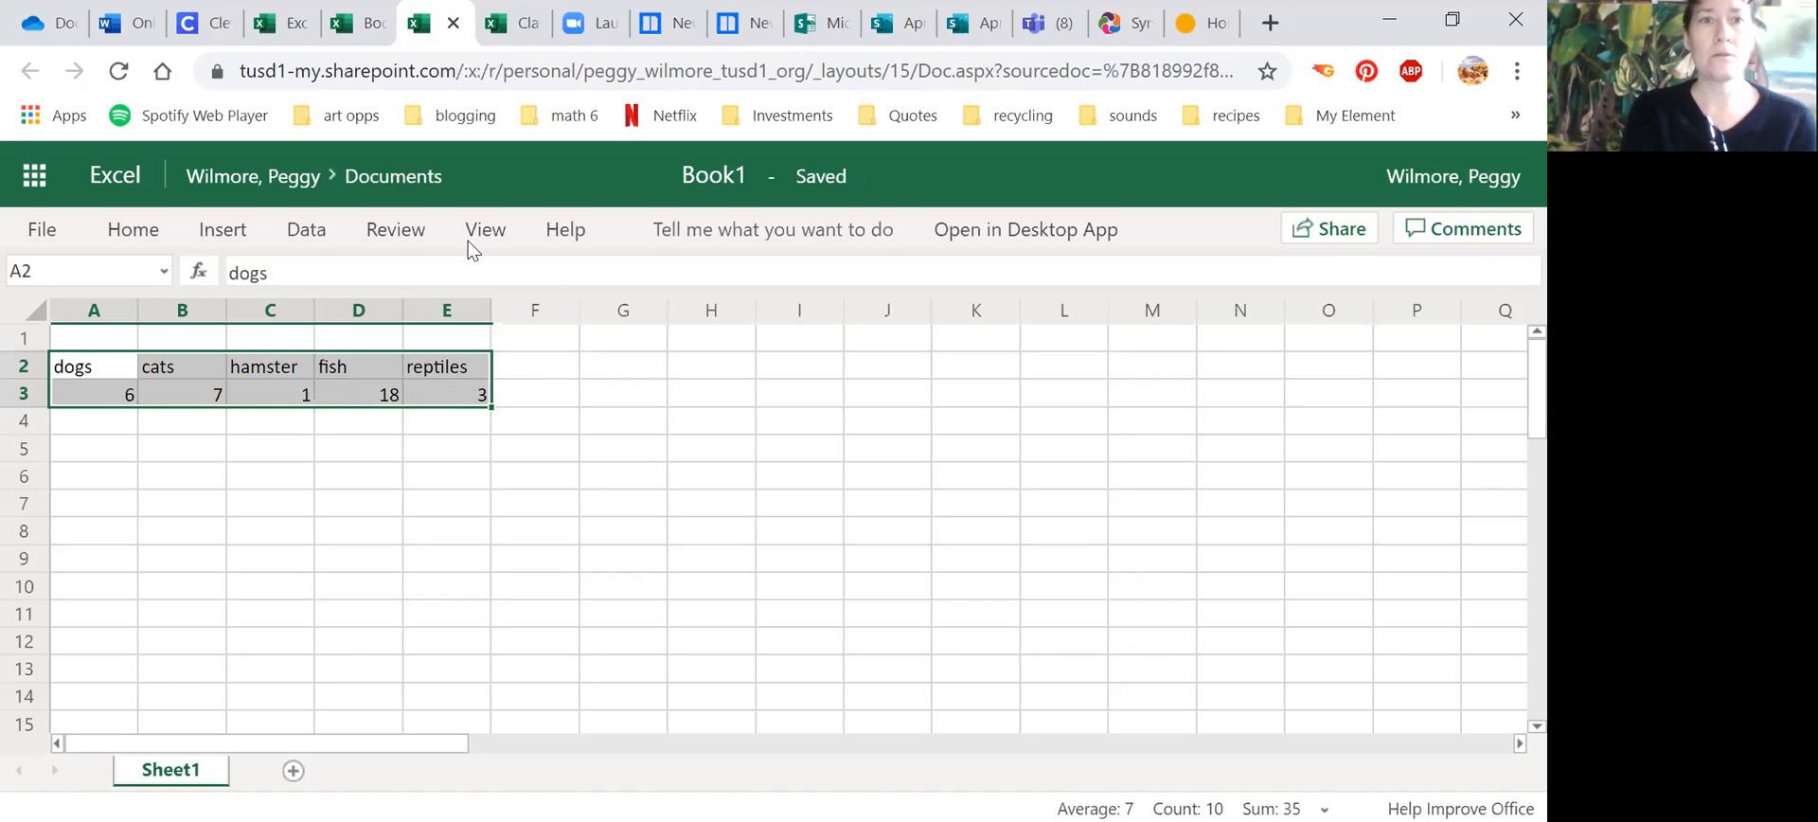
{"action": "left_click", "coordinate": [220, 227]}
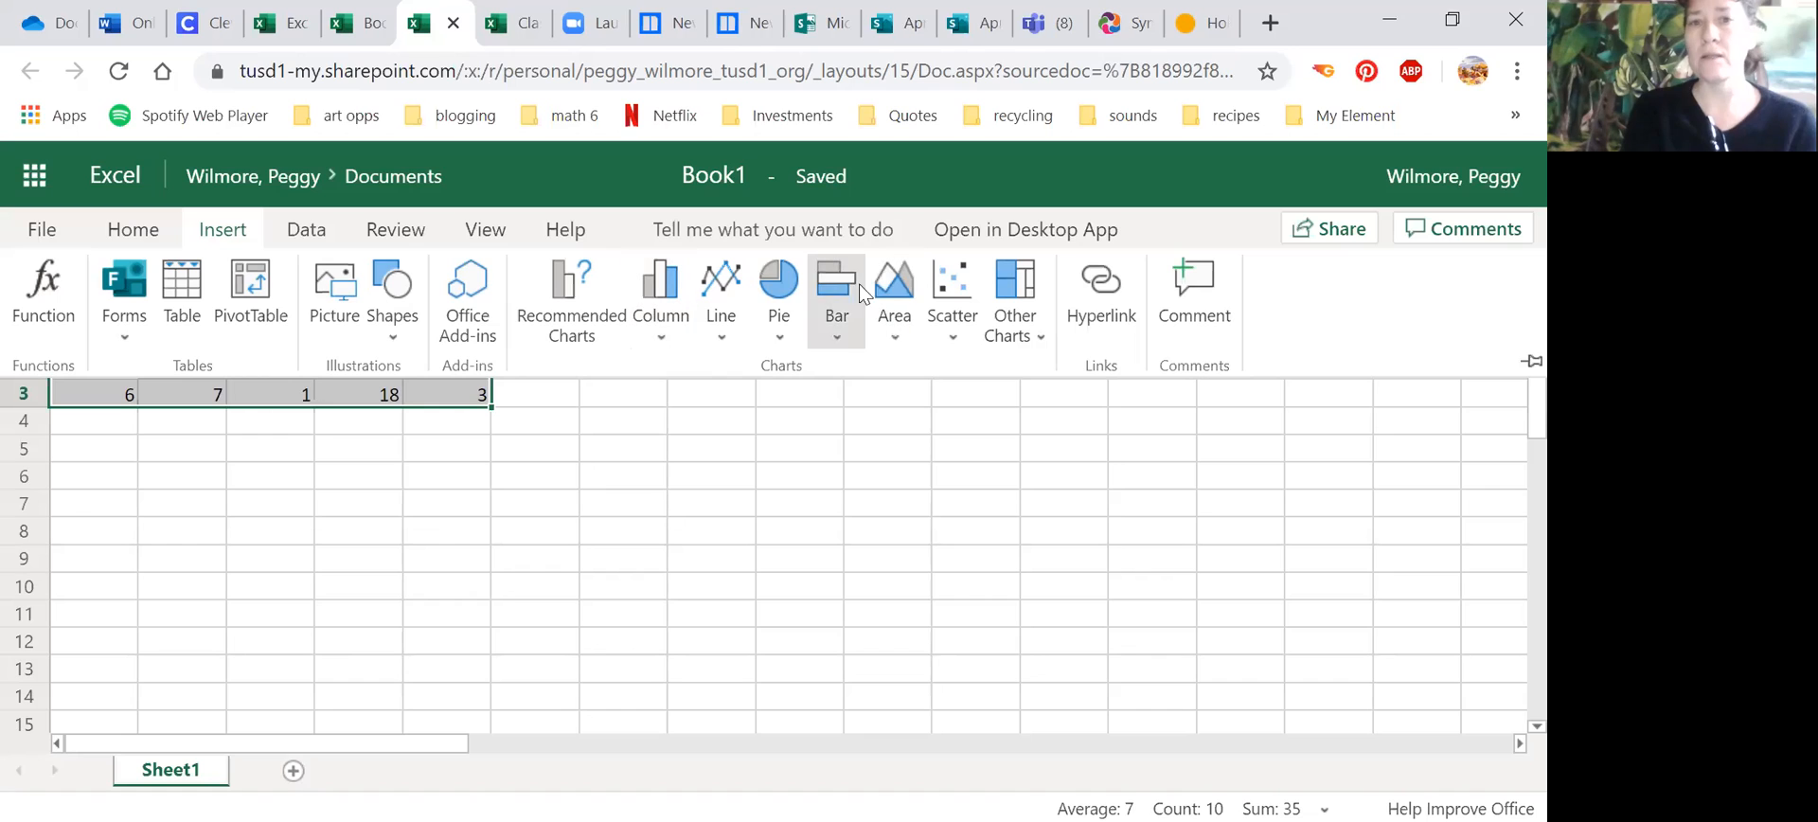
{"action": "left_click", "coordinate": [645, 314]}
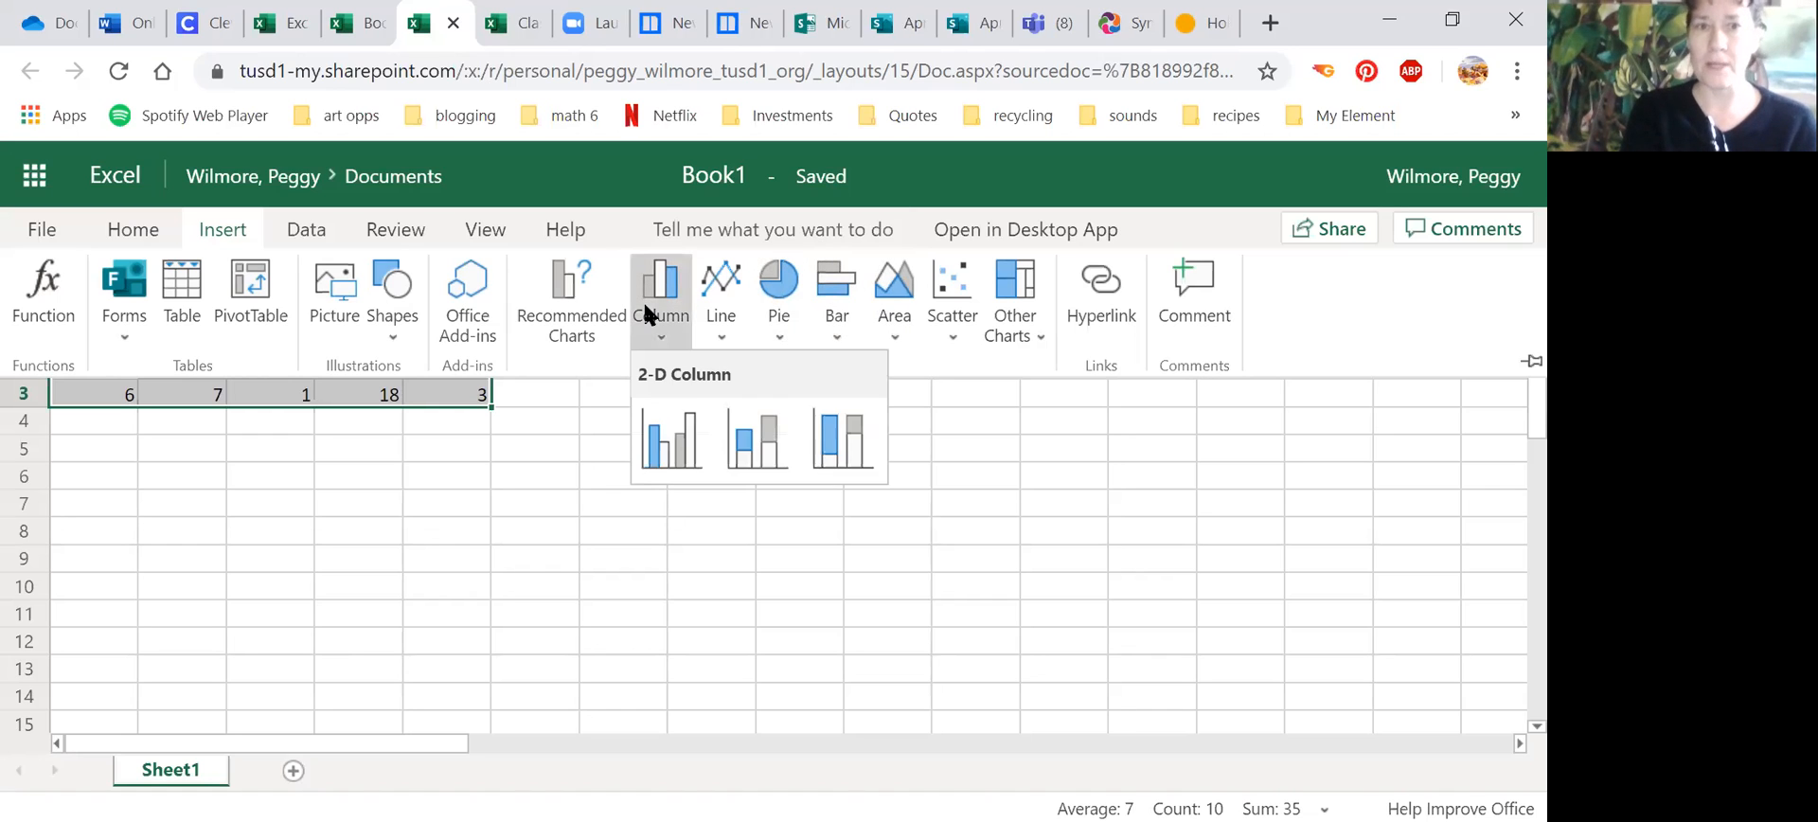
{"action": "left_click", "coordinate": [668, 428]}
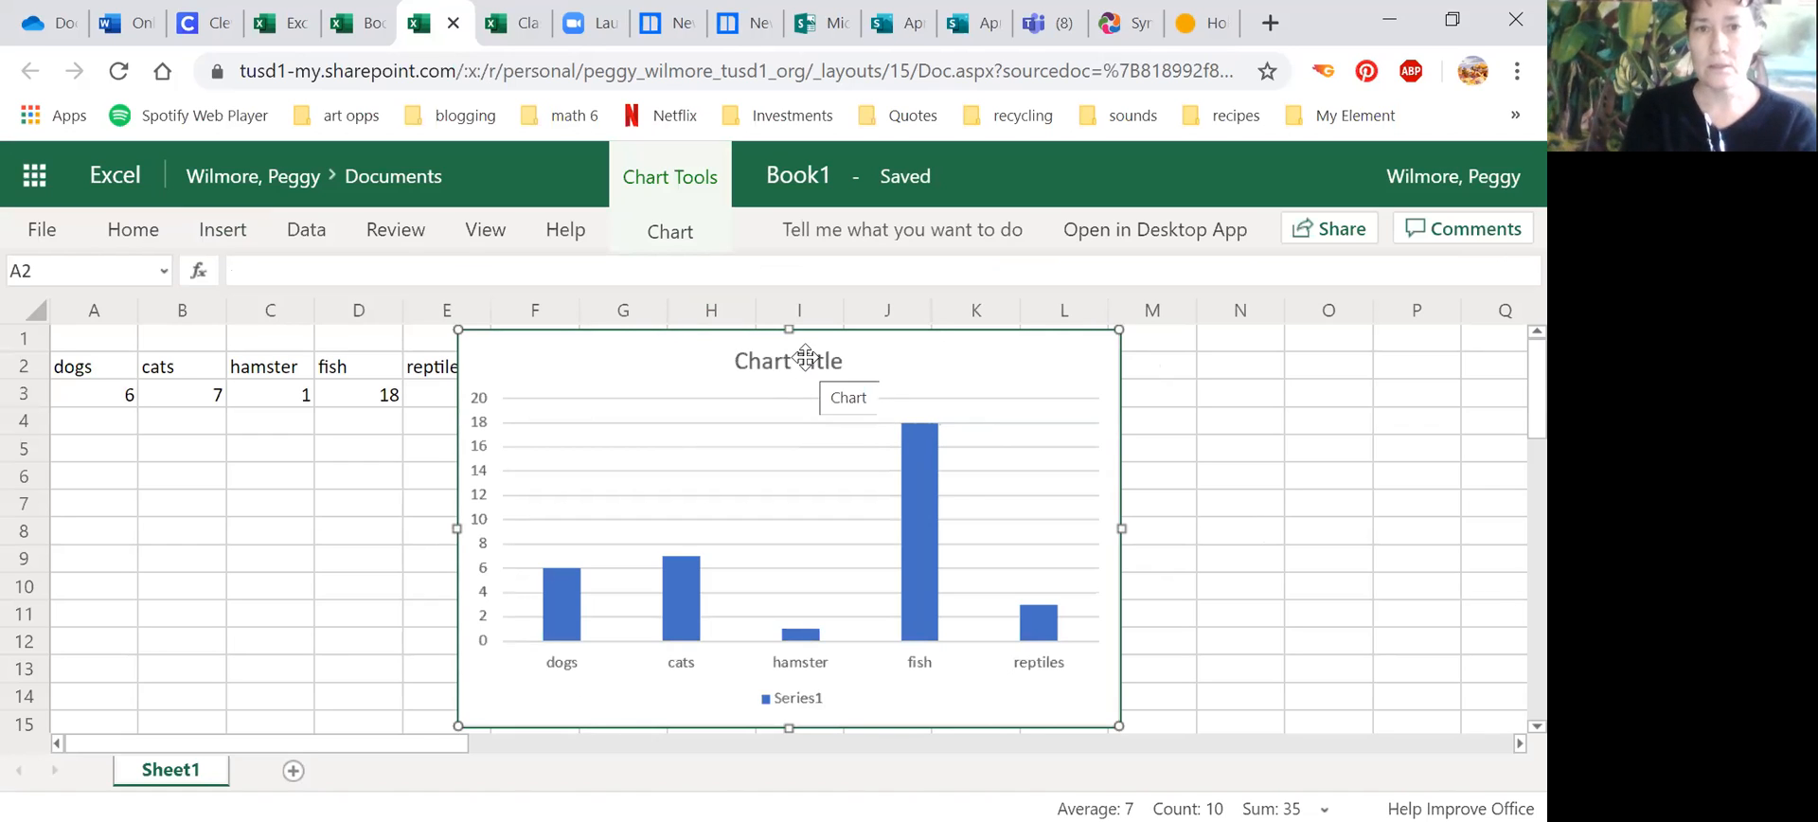
Step: Change the column chart's title to "Classroom Pets"
{"action": "left_click", "coordinate": [658, 239]}
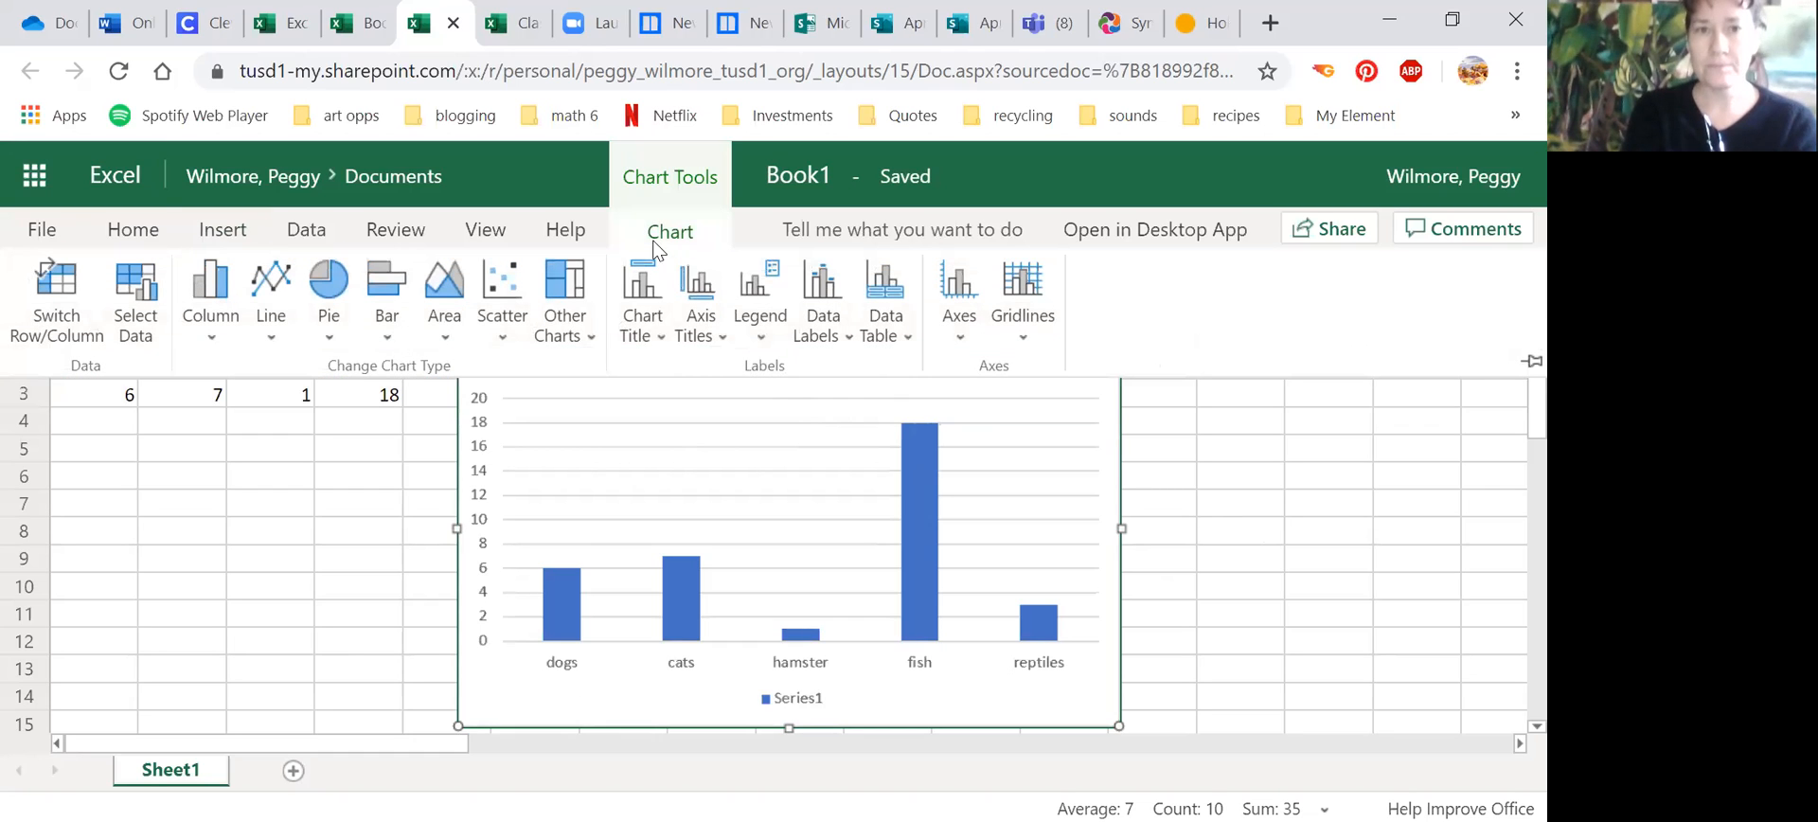
{"action": "left_click", "coordinate": [651, 324]}
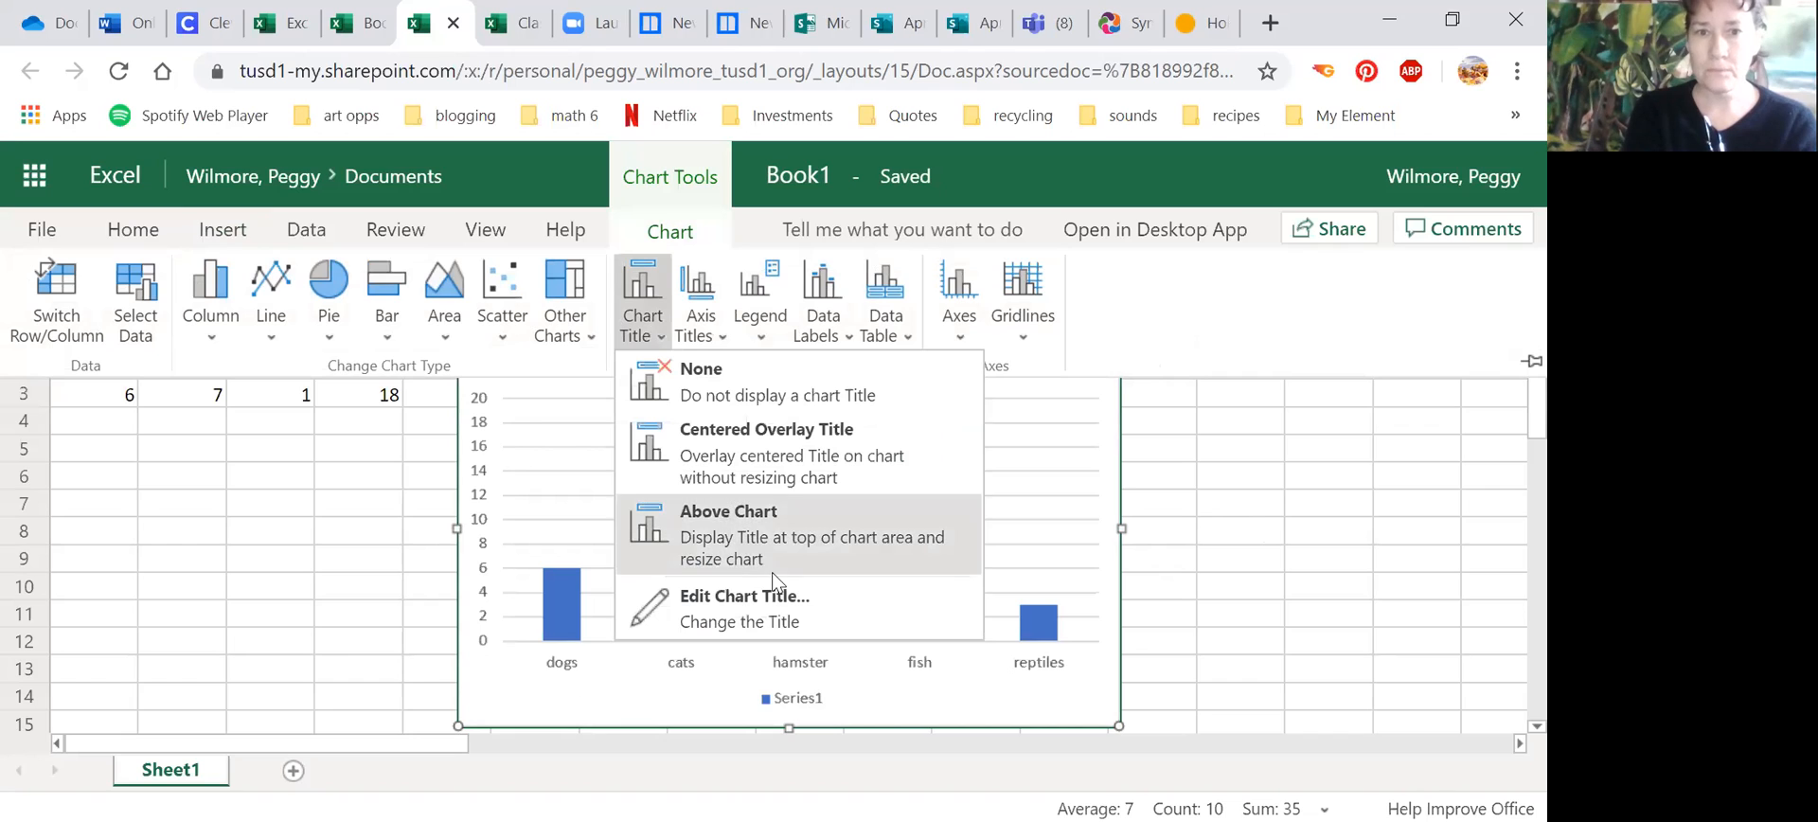
{"action": "left_click", "coordinate": [769, 597]}
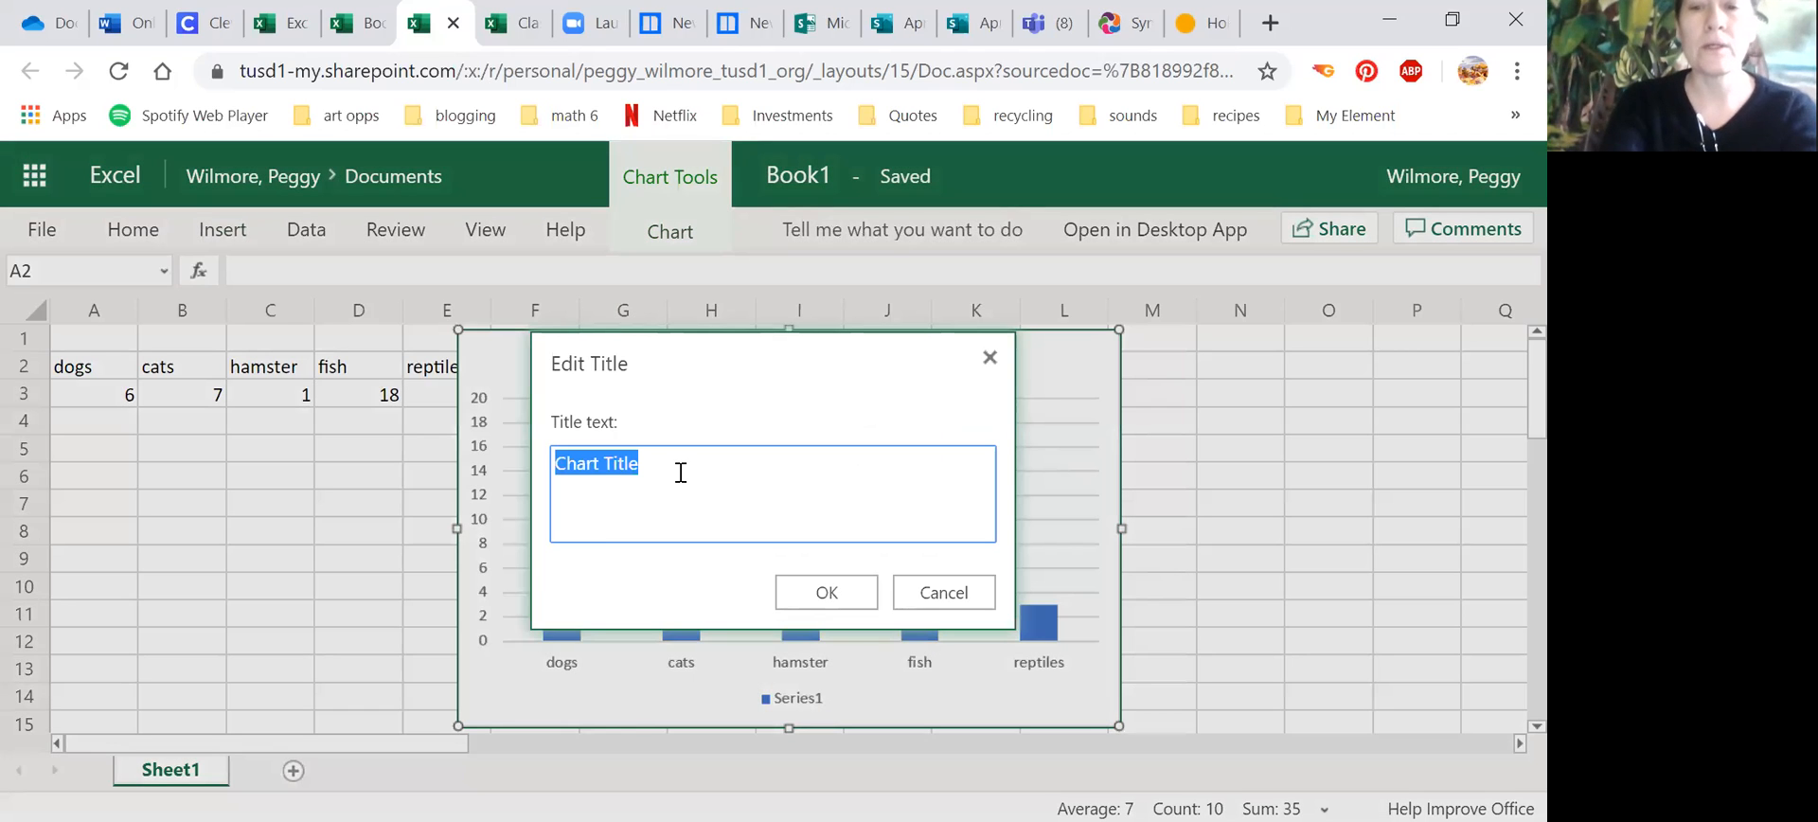
{"action": "type", "text": "Classrom"}
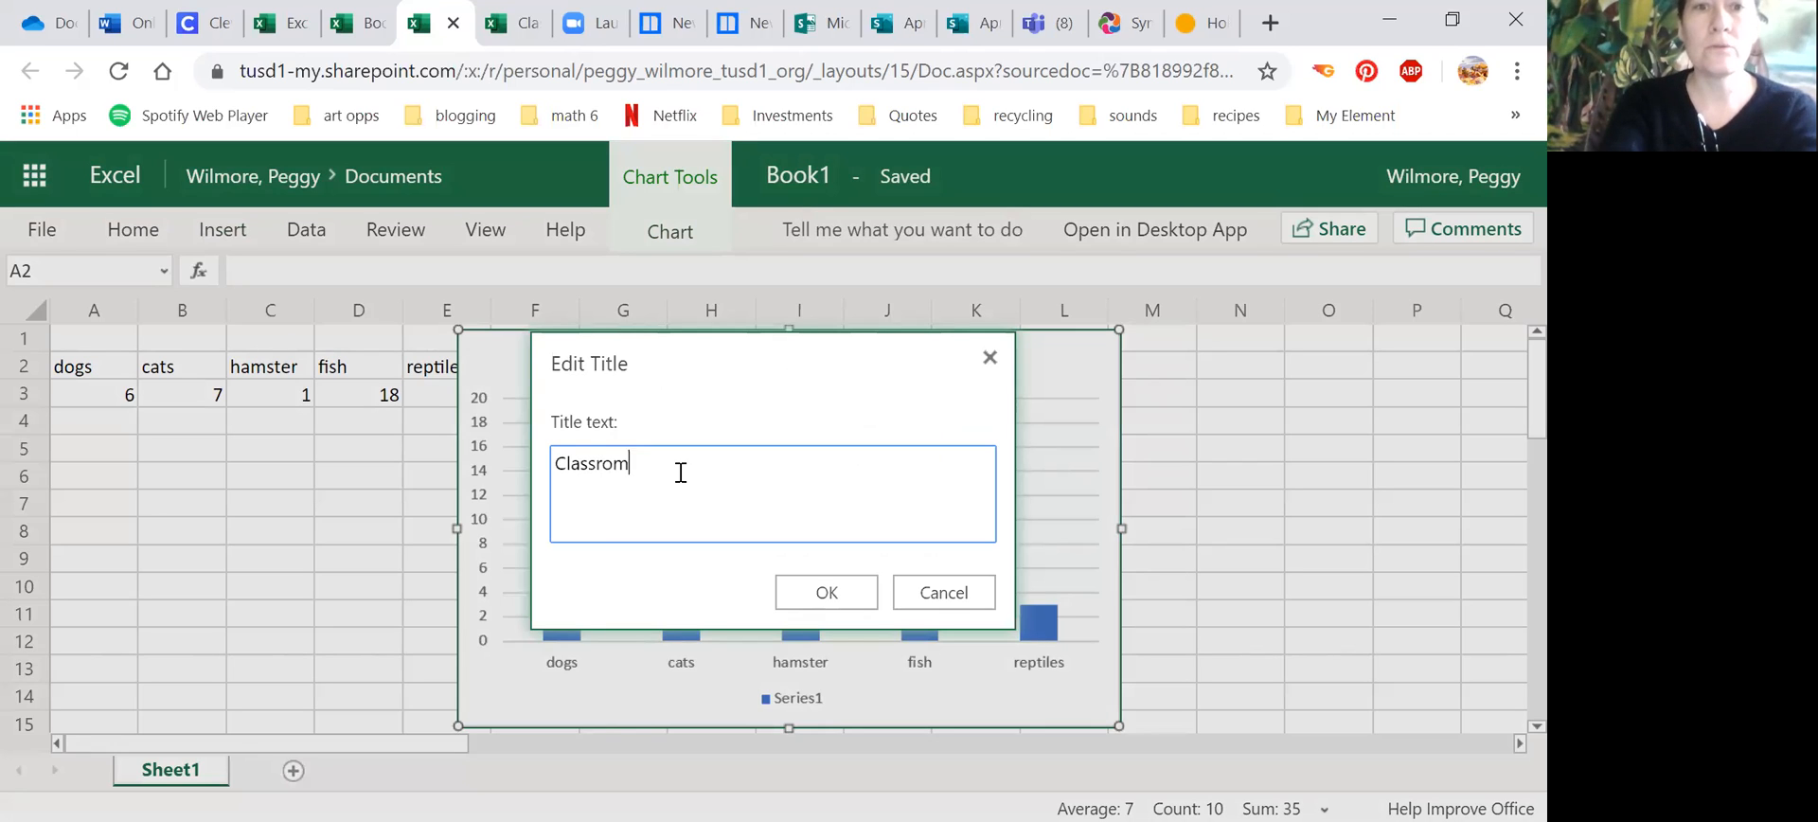
{"action": "key", "text": "BackSpace"}
{"action": "type", "text": "om Pets"}
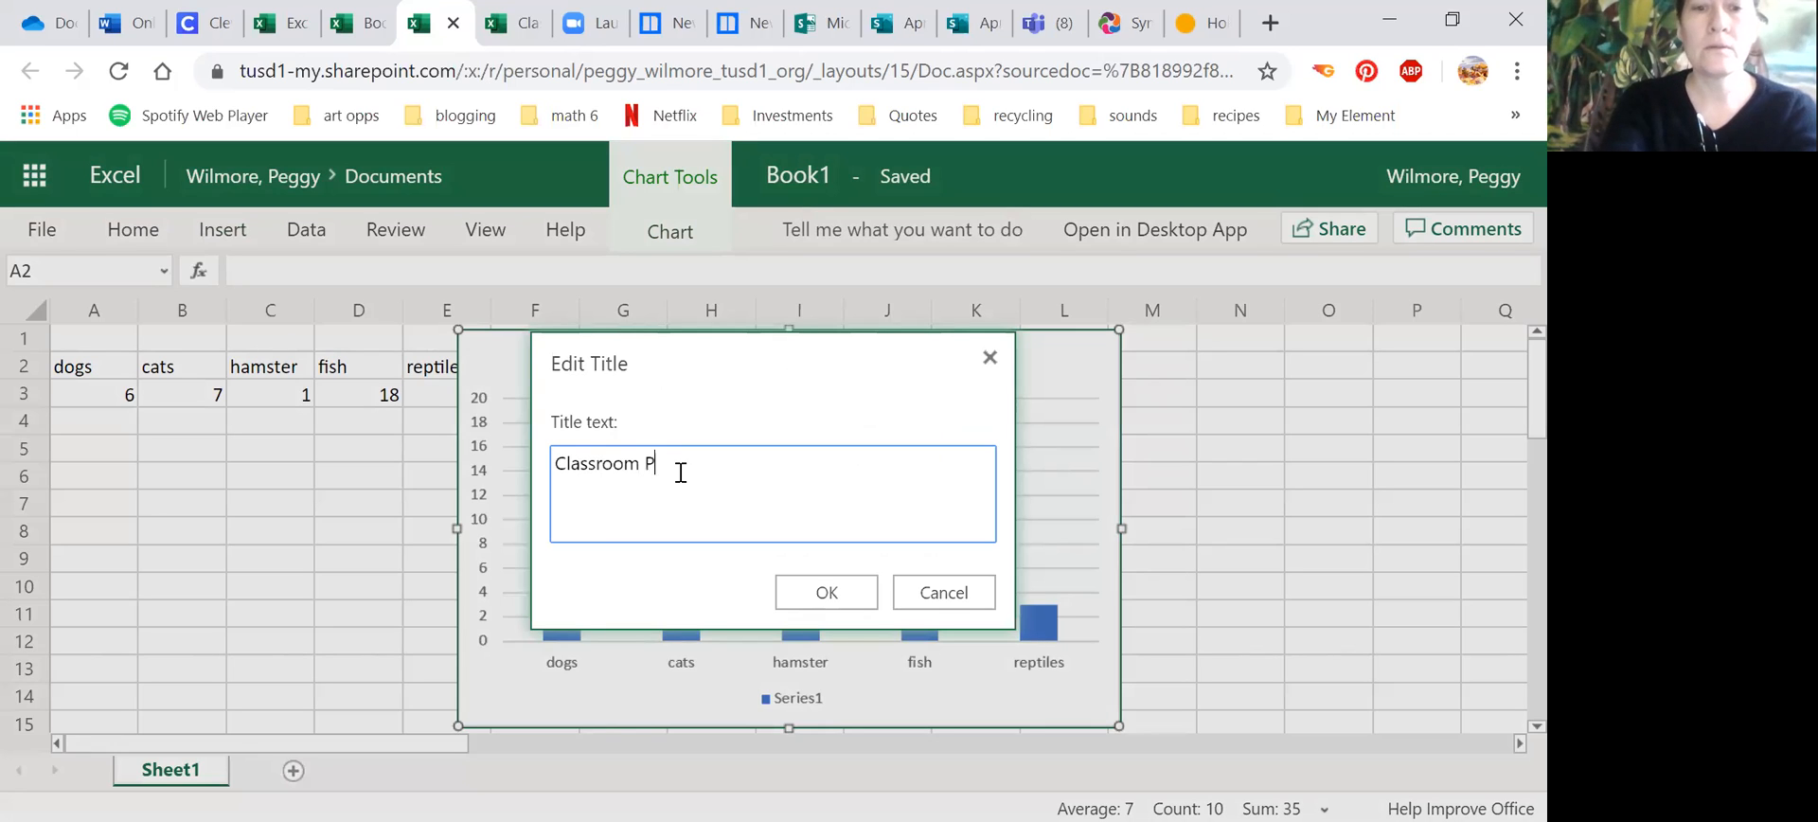
{"action": "left_click", "coordinate": [826, 590]}
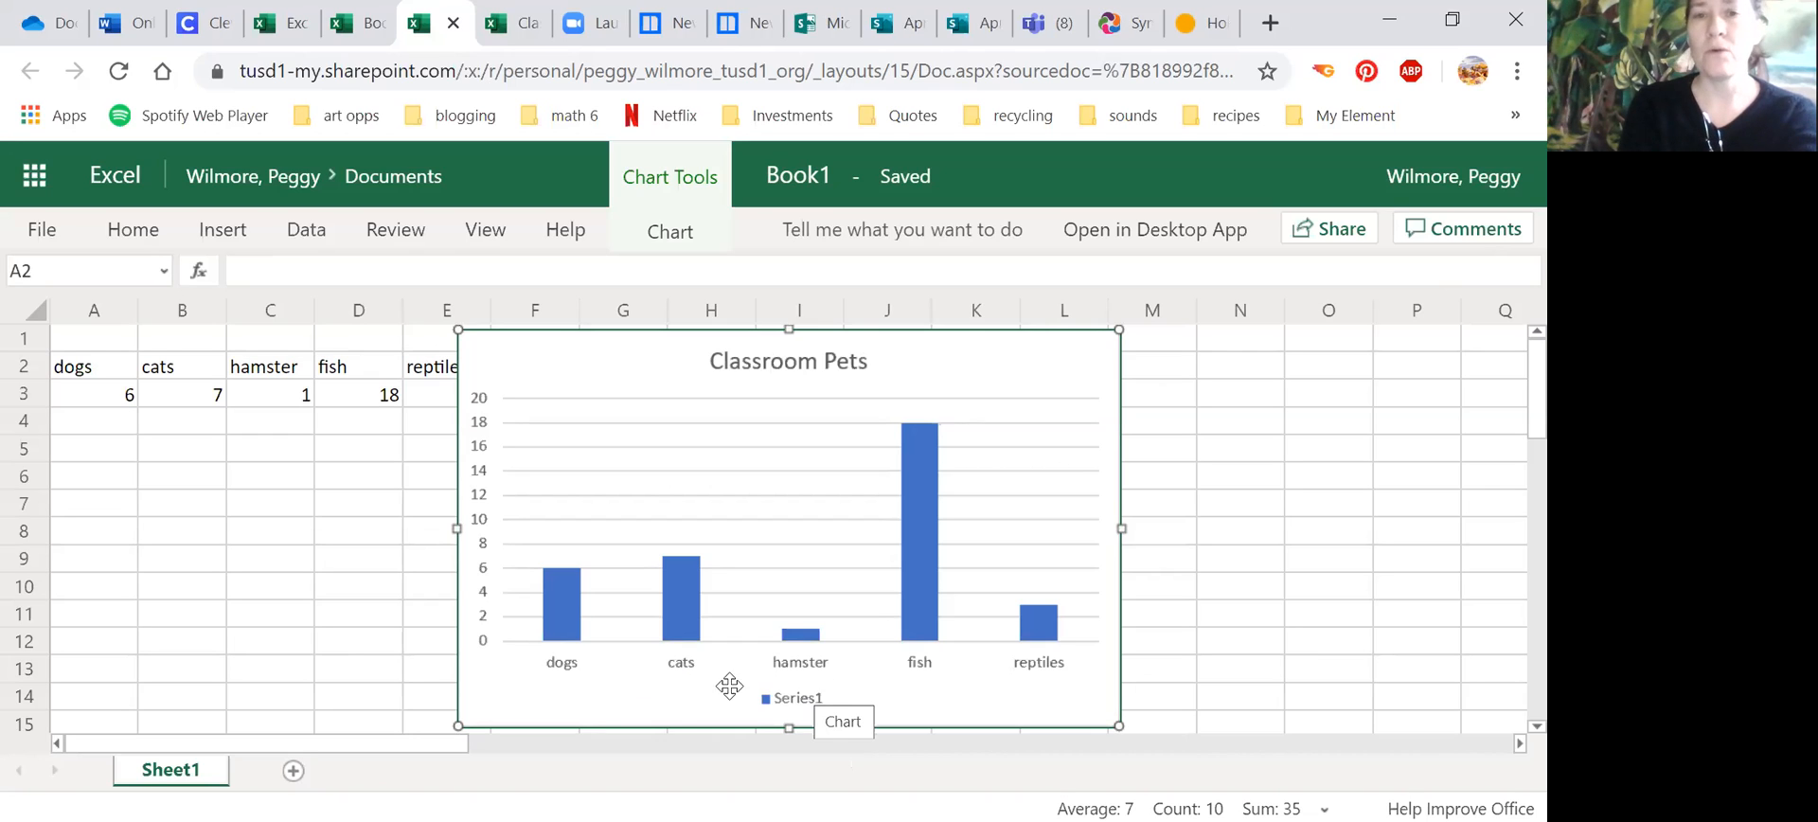
Step: Remove the Classroom Pets chart's legend and move the chart over columns J to Q, clear of the data
{"action": "left_click", "coordinate": [696, 241]}
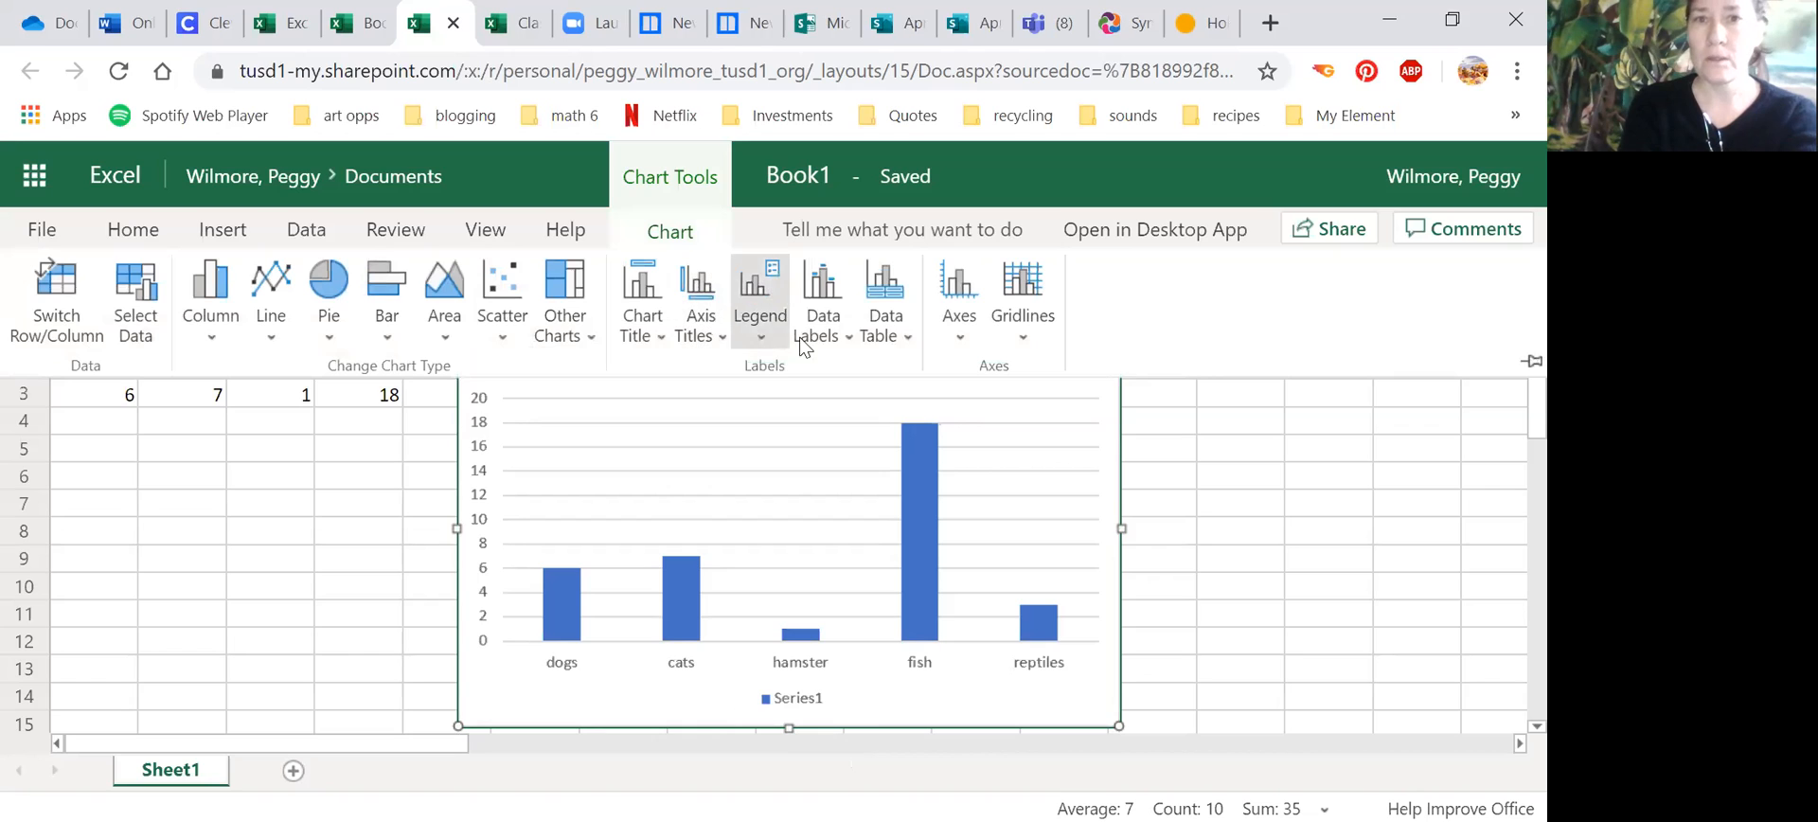
{"action": "left_click", "coordinate": [774, 290]}
{"action": "left_click", "coordinate": [846, 388]}
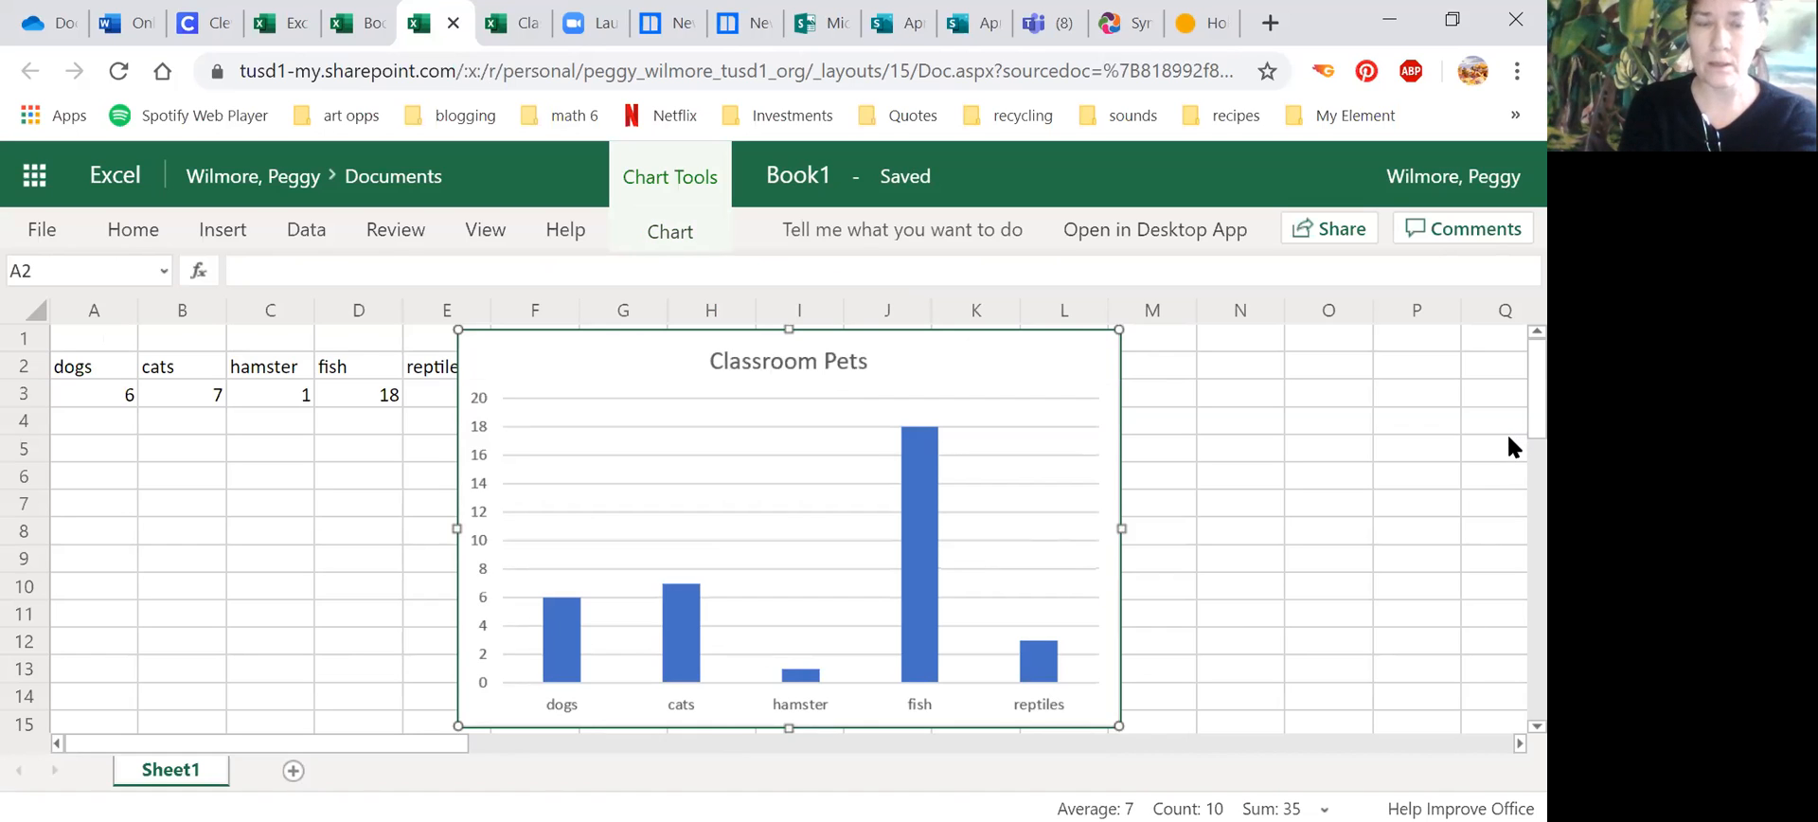
{"action": "left_click_drag", "start_coordinate": [766, 360], "coordinate": [1179, 357]}
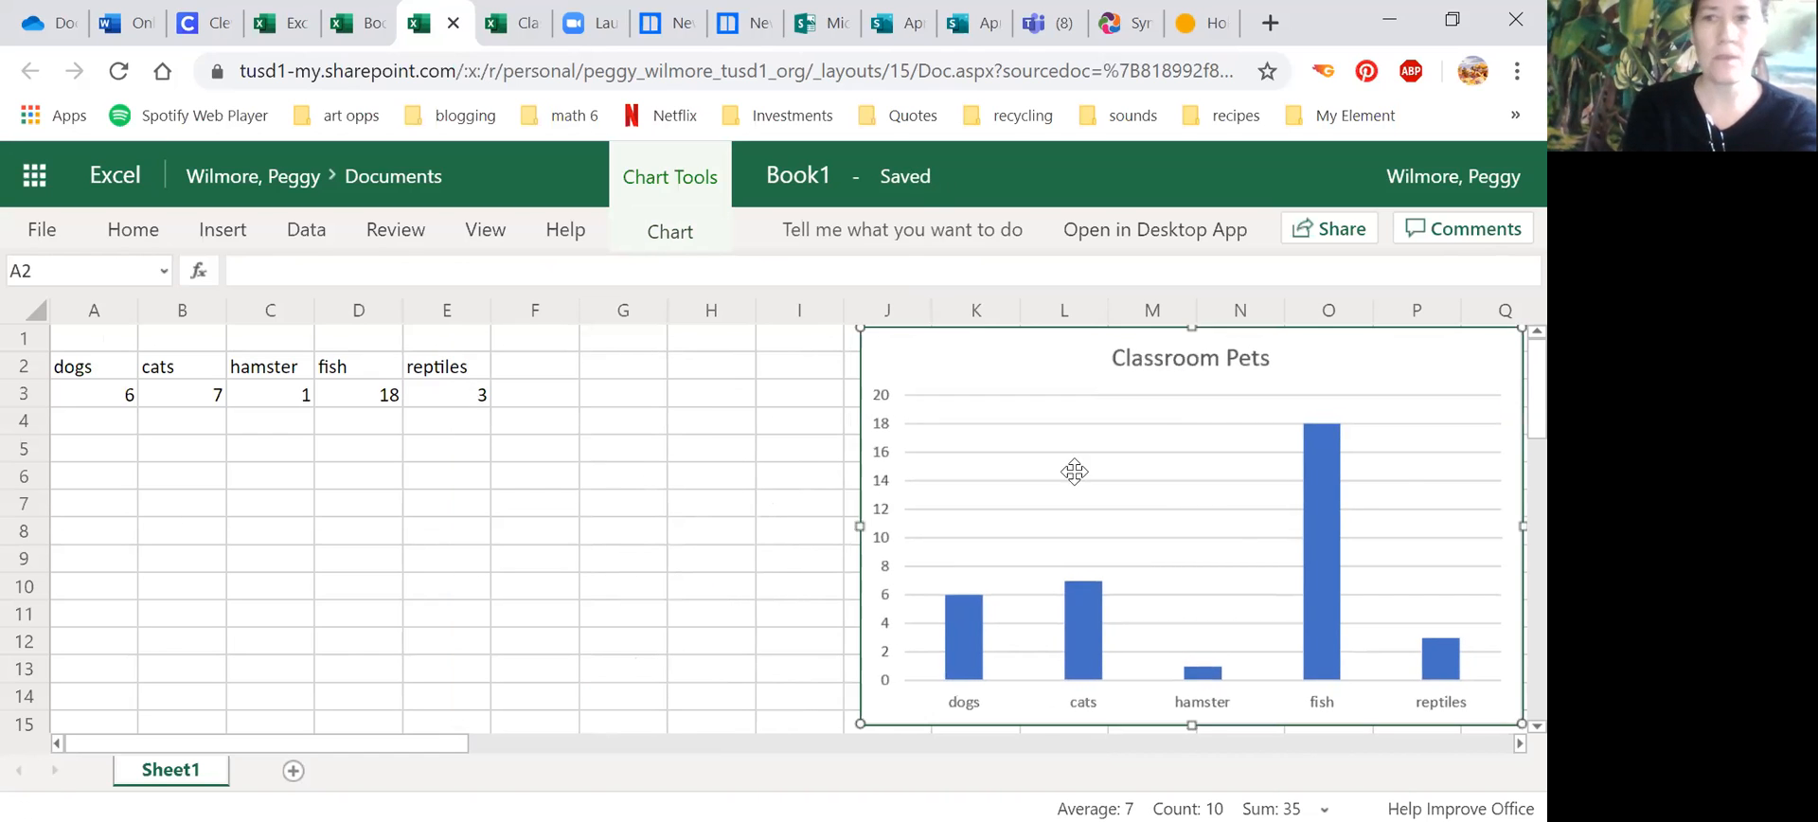
Step: Enter the row labels girls in A6 and boys in A7 below the pet data
{"action": "scroll", "coordinate": [1507, 413], "scroll_direction": "down", "scroll_amount": 1}
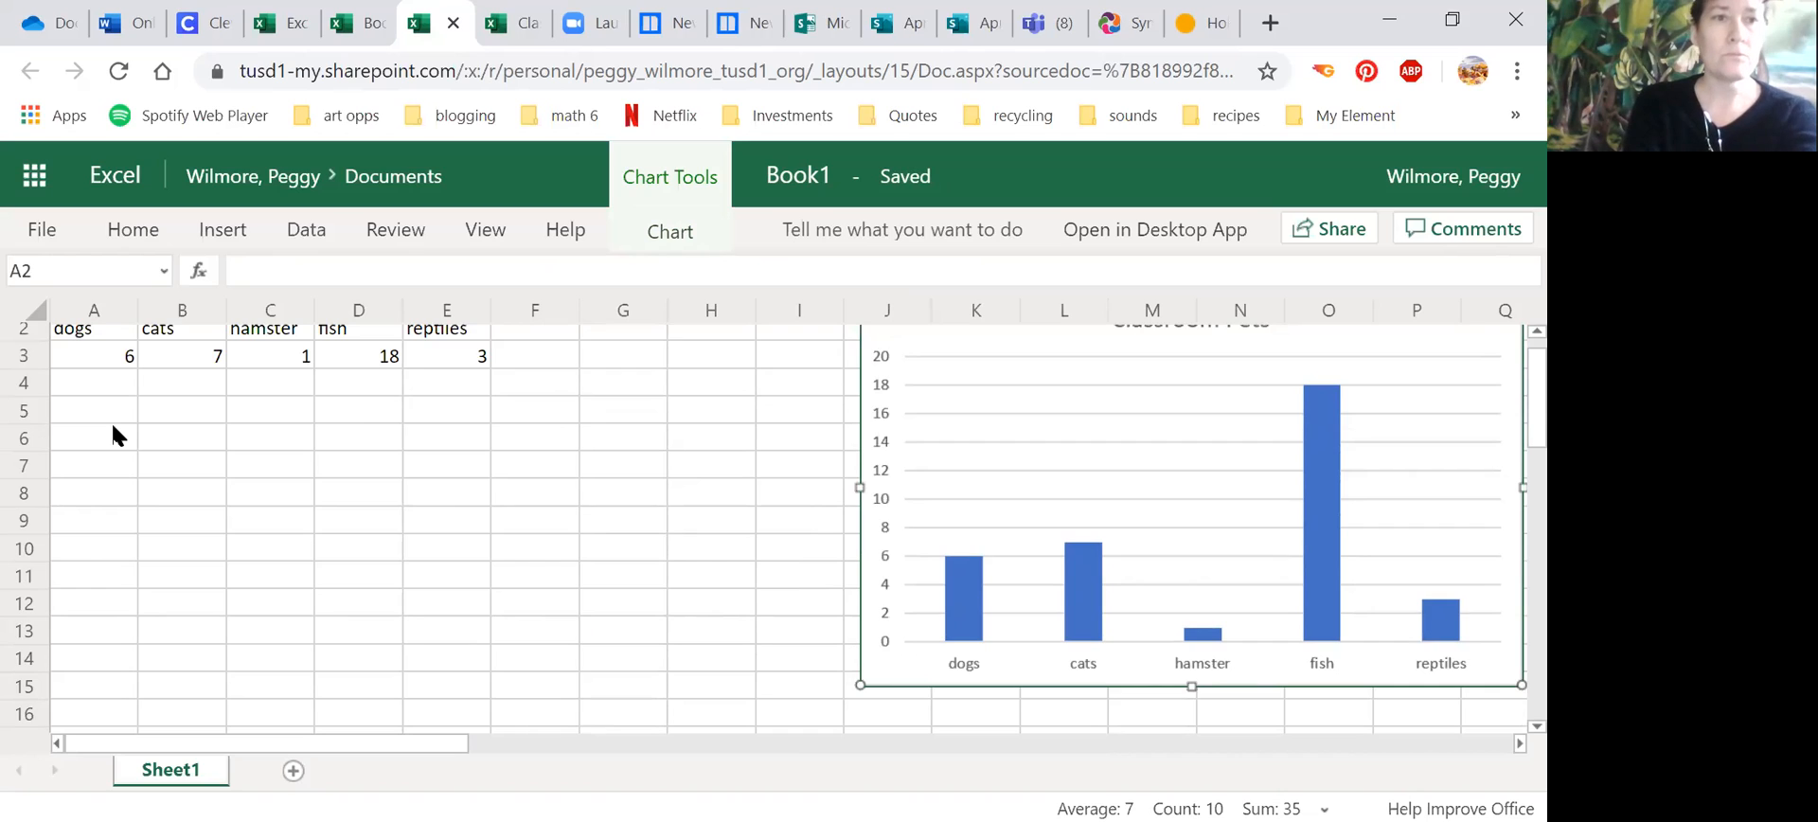
{"action": "left_click", "coordinate": [90, 438]}
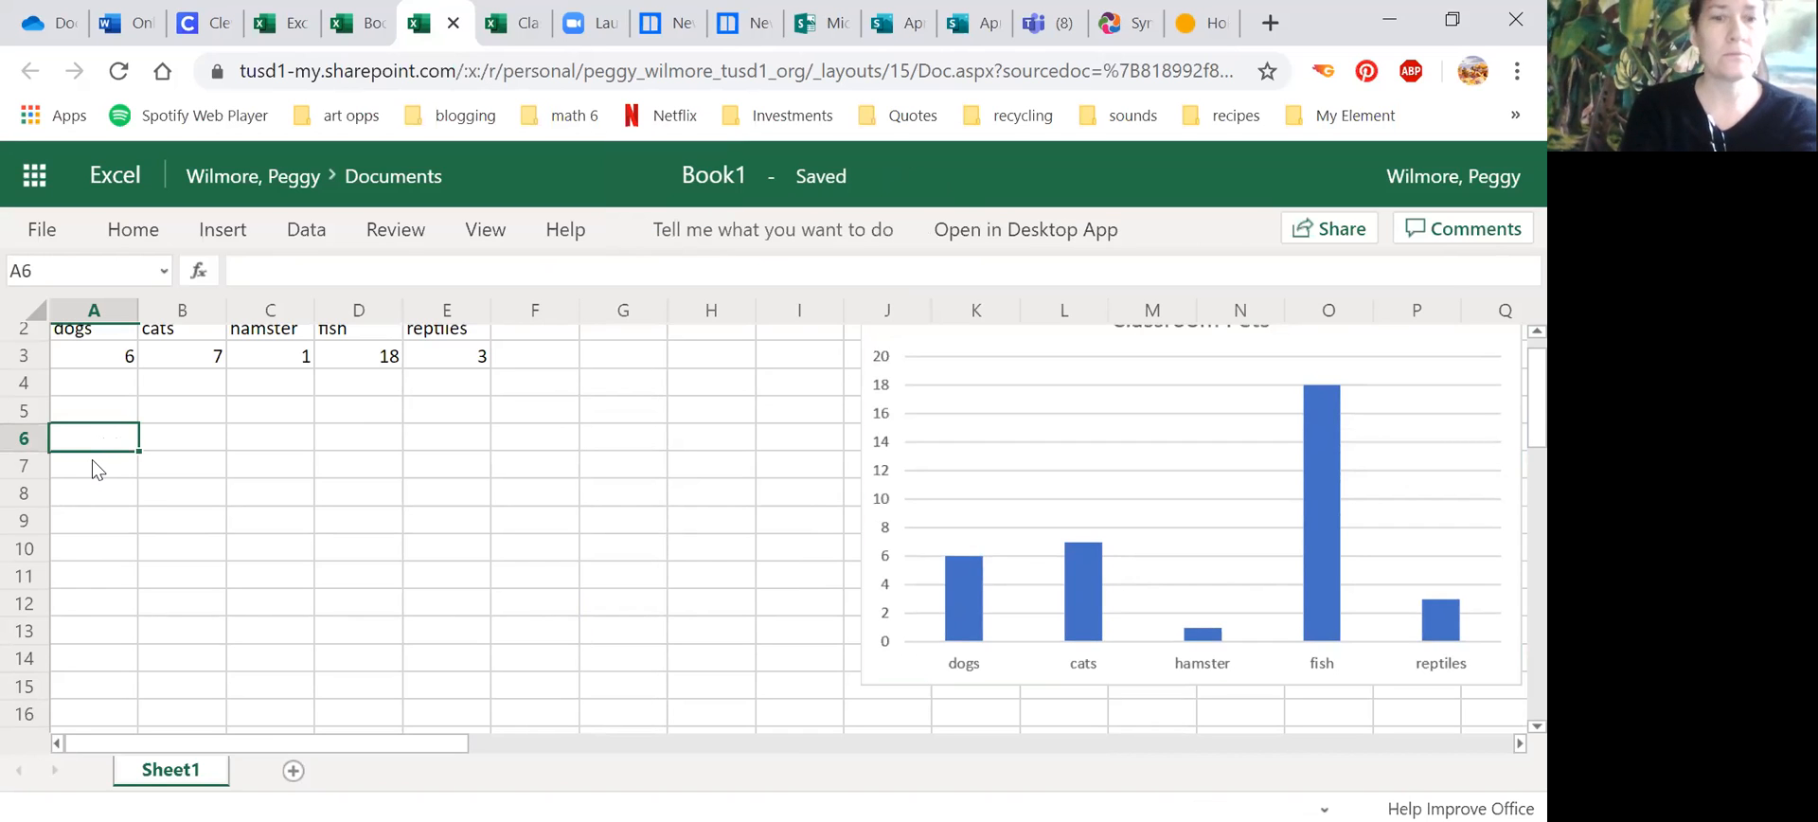
{"action": "type", "text": "girls"}
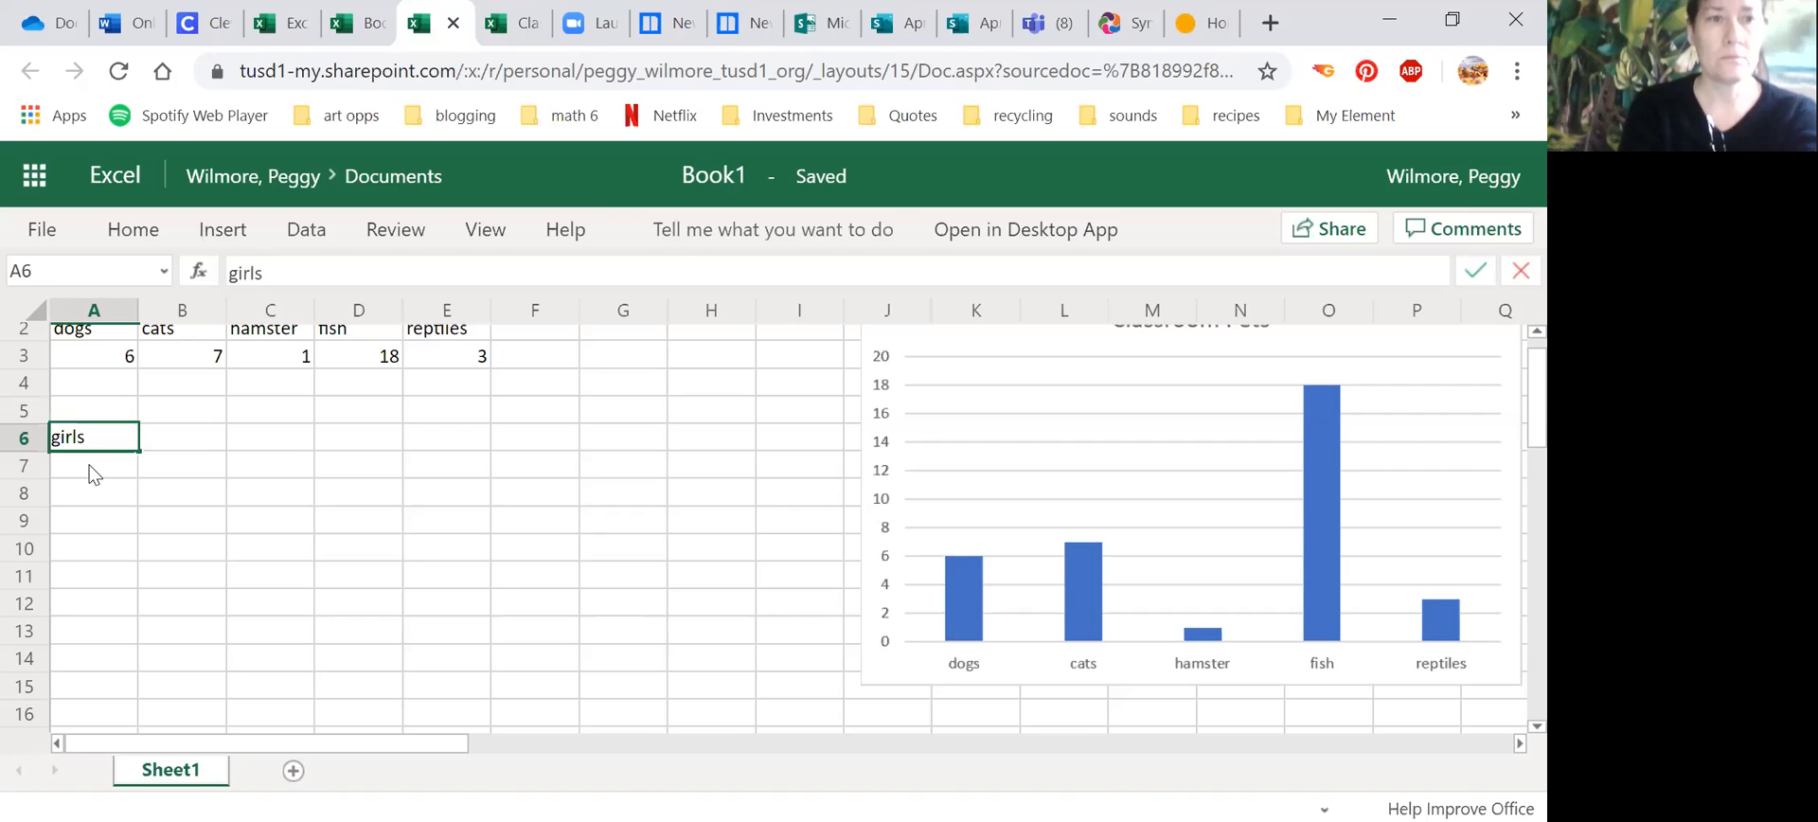
{"action": "key", "text": "Return"}
{"action": "type", "text": "boys"}
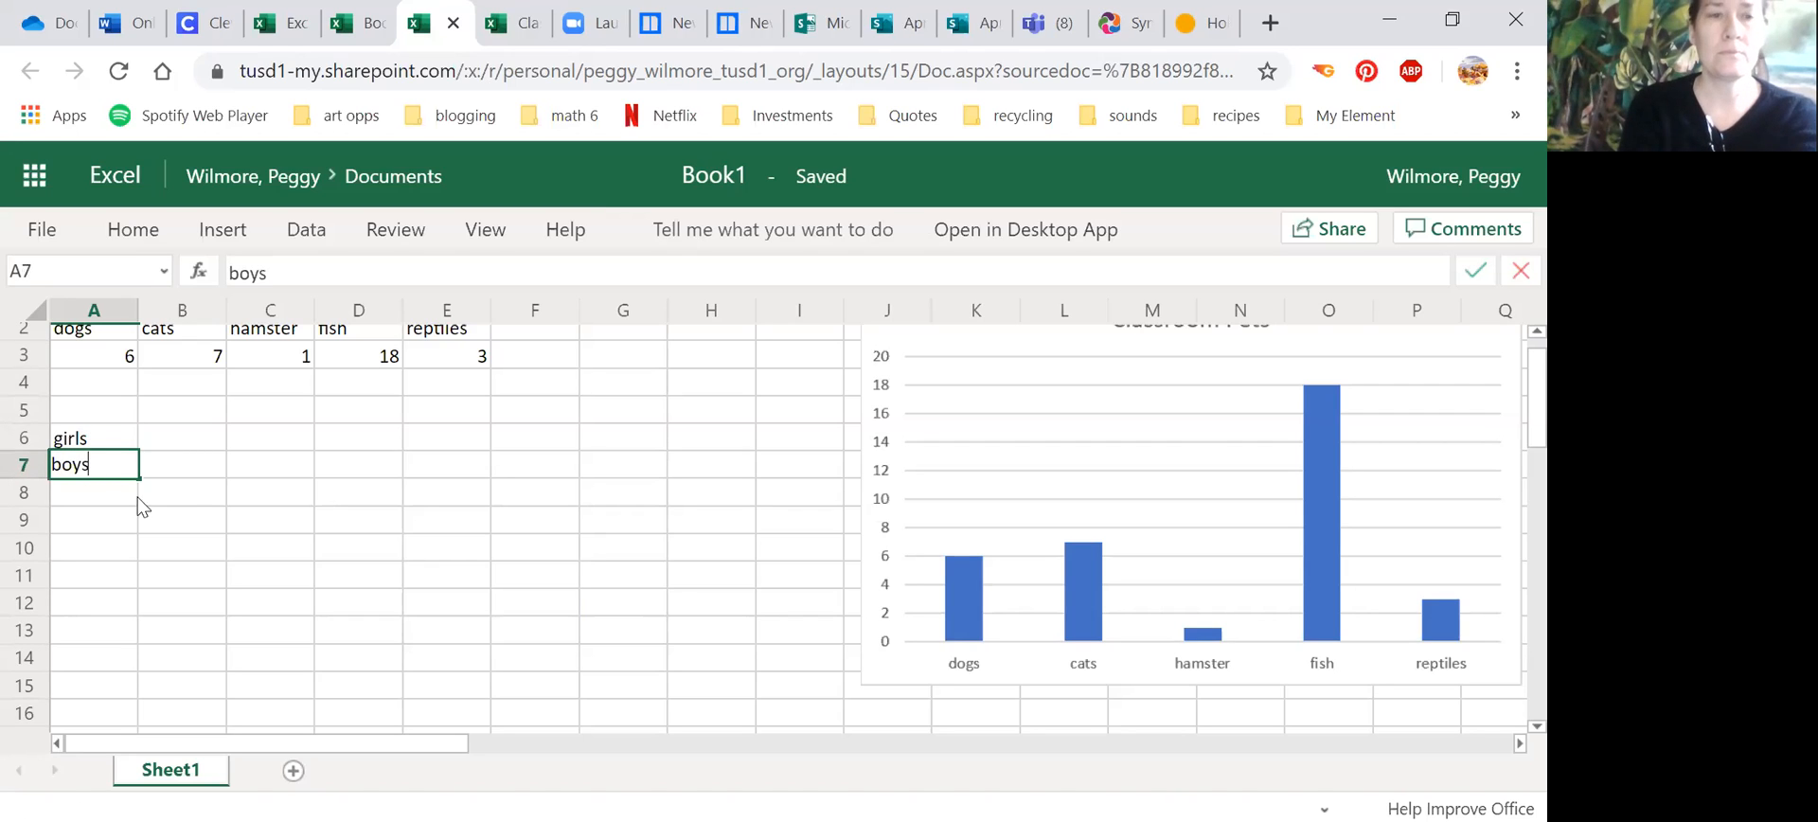
Step: Clear the girls and boys row labels from A6:A7
{"action": "left_click", "coordinate": [195, 441]}
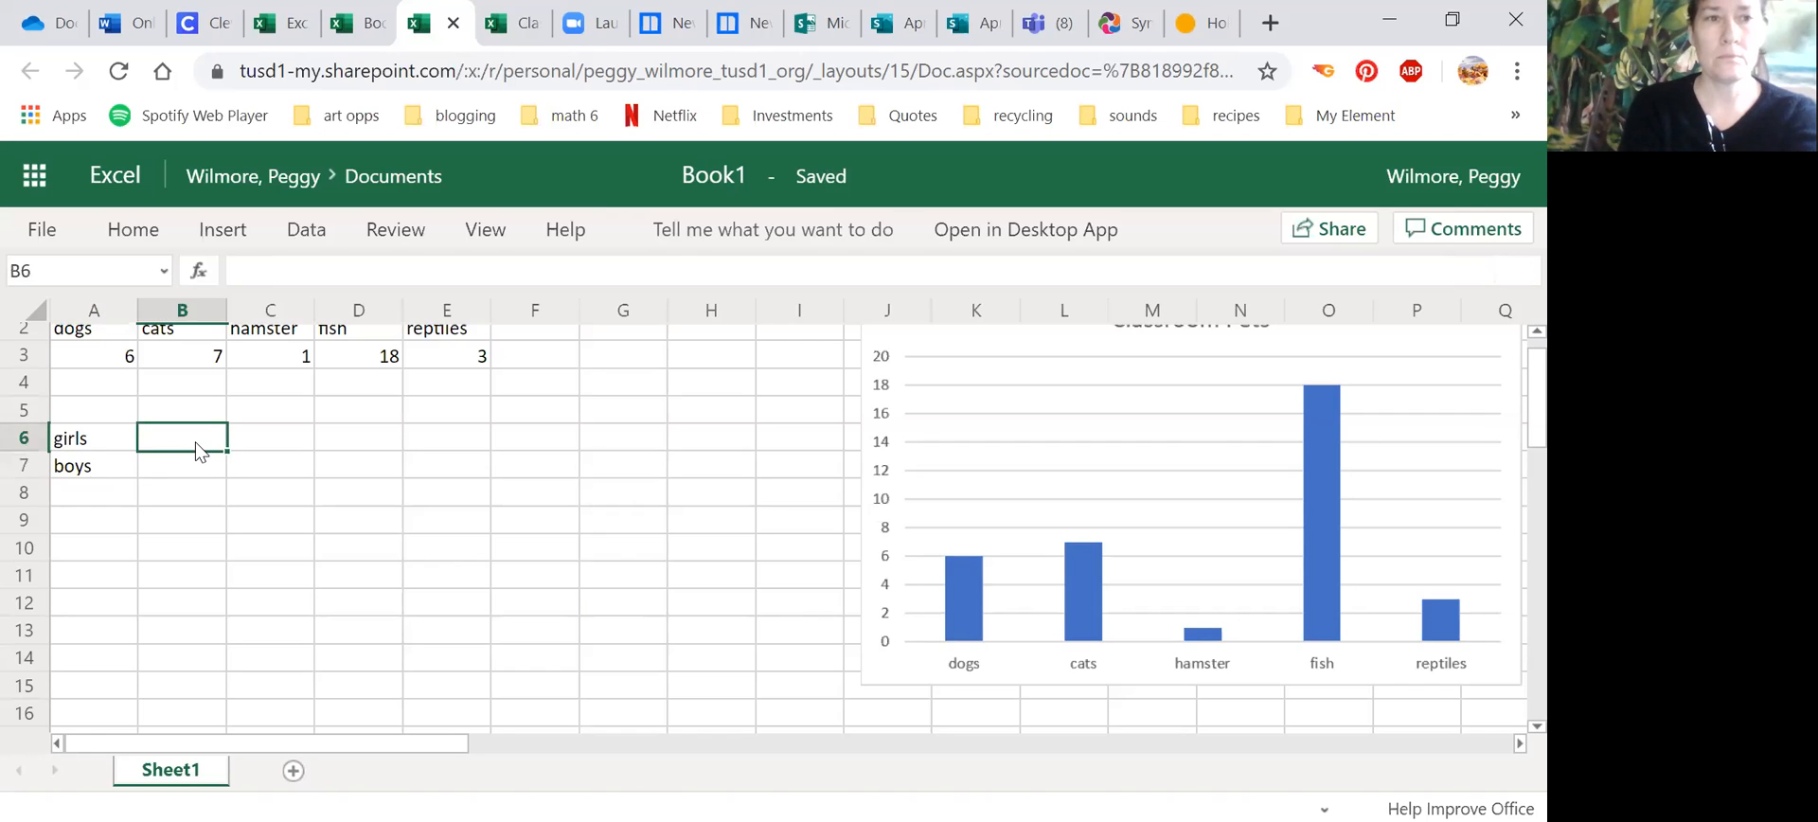
{"action": "left_click", "coordinate": [108, 443]}
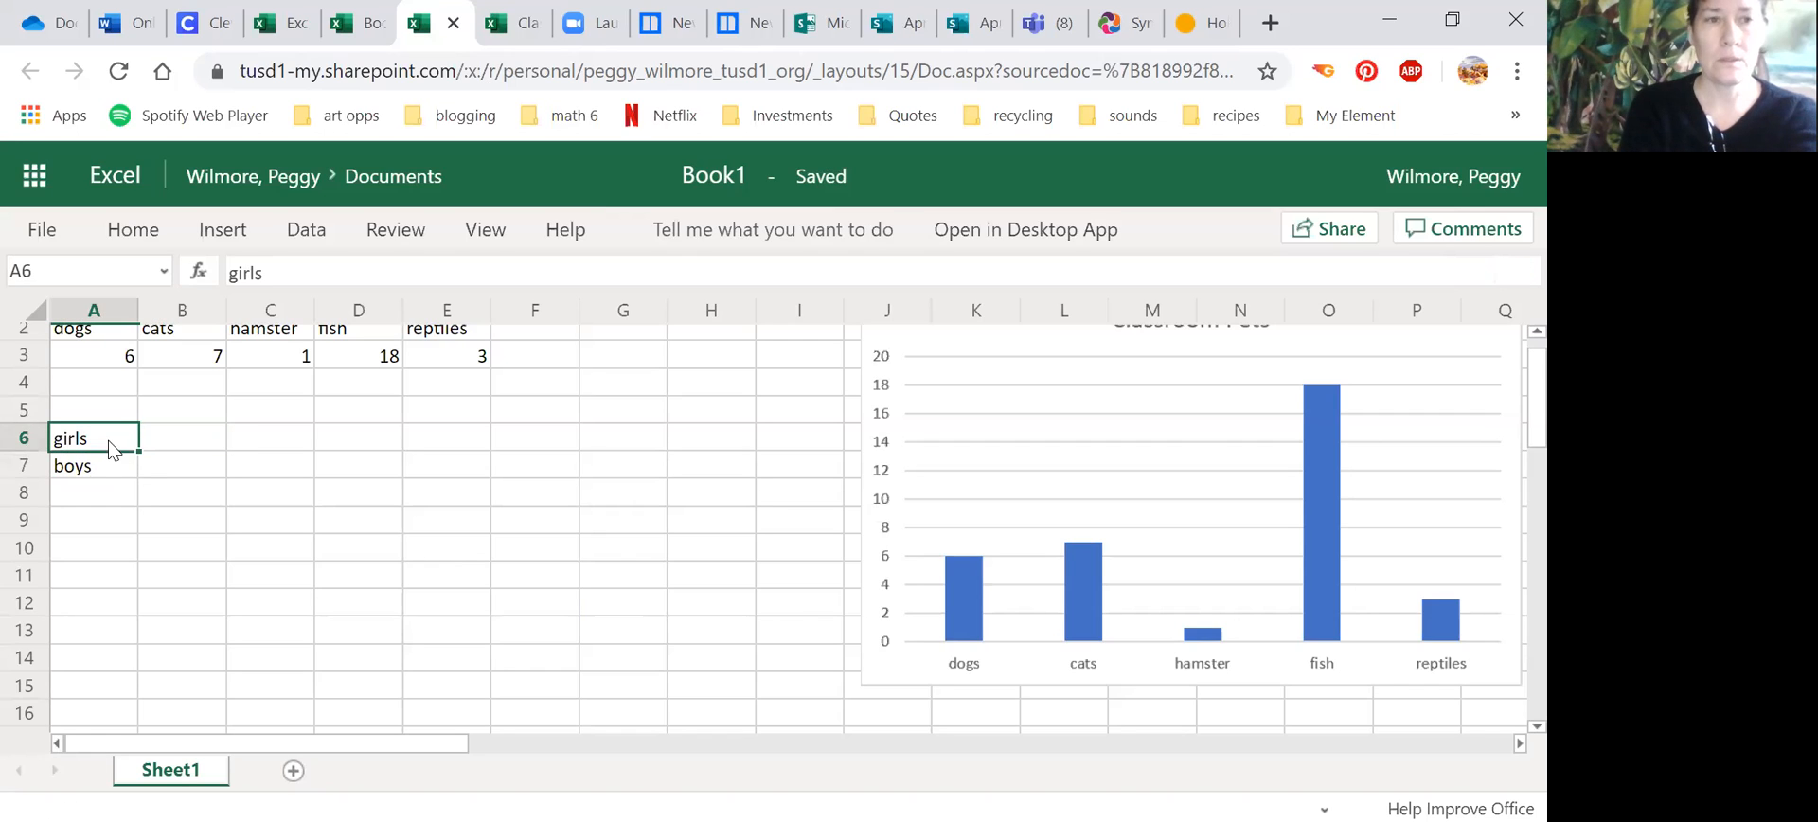
{"action": "left_click", "coordinate": [164, 456]}
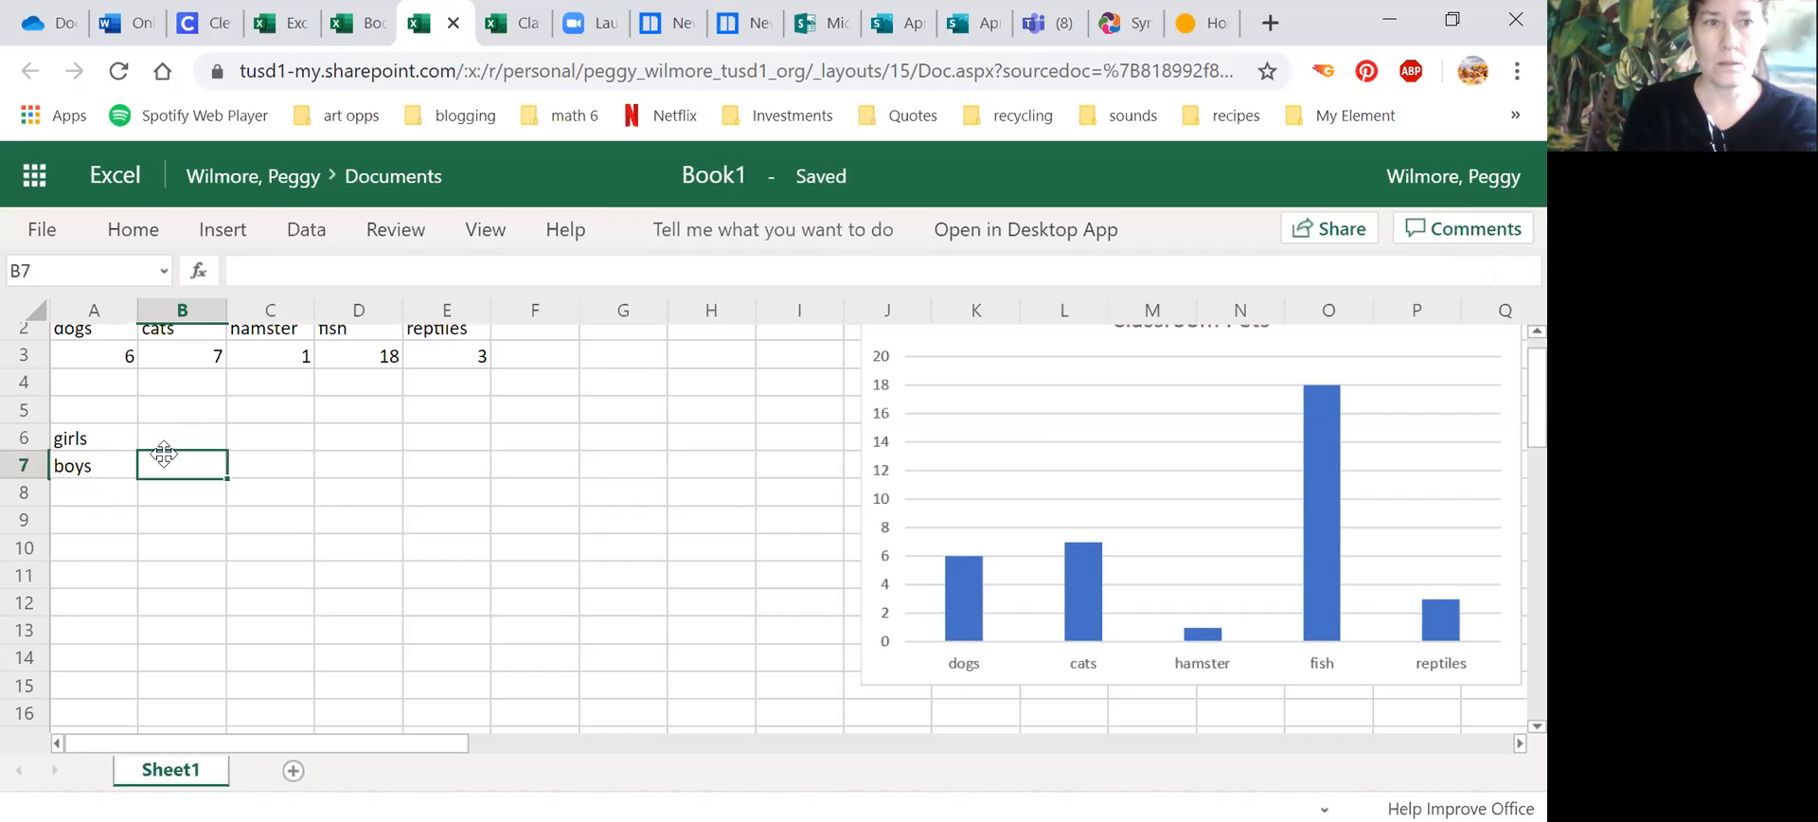
{"action": "left_click", "coordinate": [172, 407]}
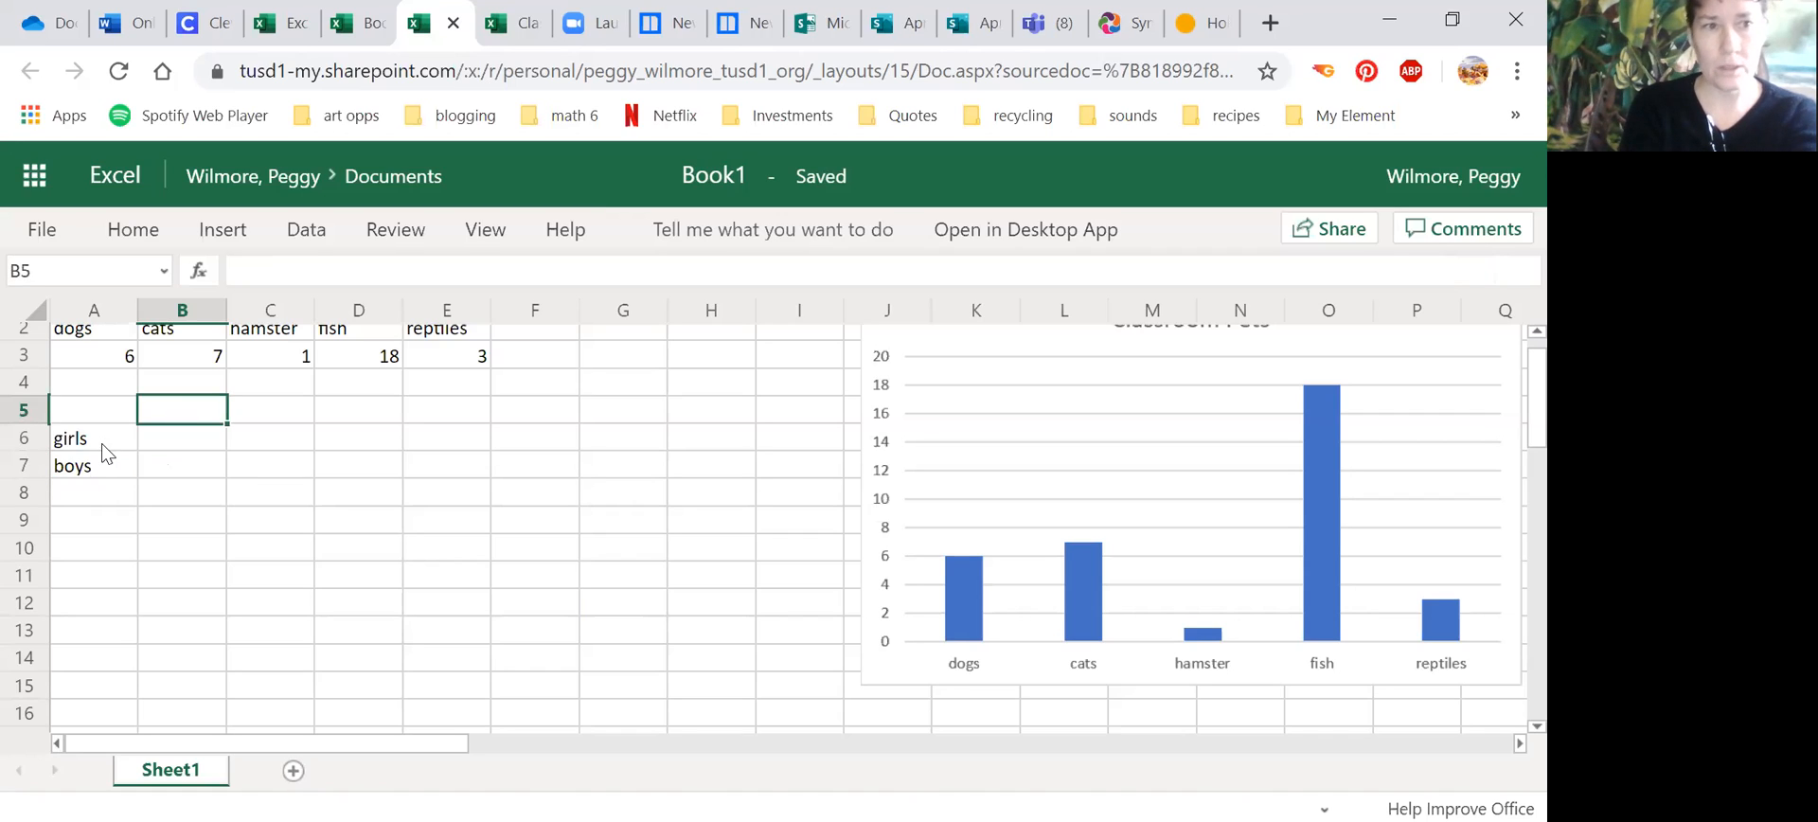
{"action": "left_click_drag", "start_coordinate": [102, 434], "coordinate": [102, 455]}
{"action": "key", "text": "Delete"}
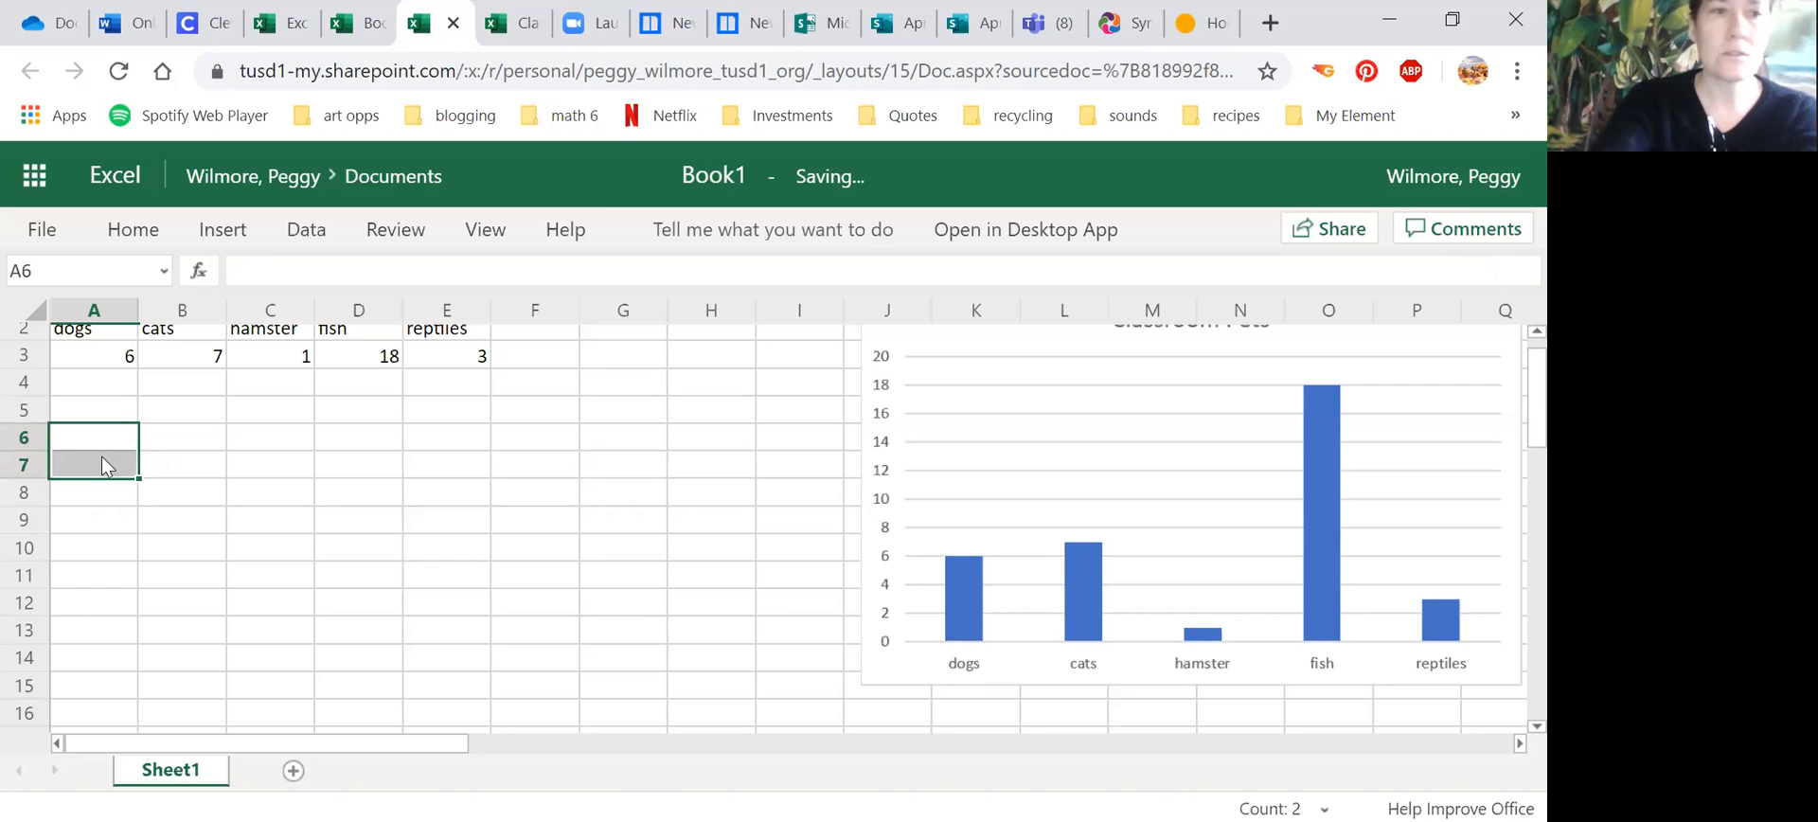
Step: Enter the column headings girls in B6 and boys in C6
{"action": "left_click", "coordinate": [167, 434]}
{"action": "type", "text": "girs"}
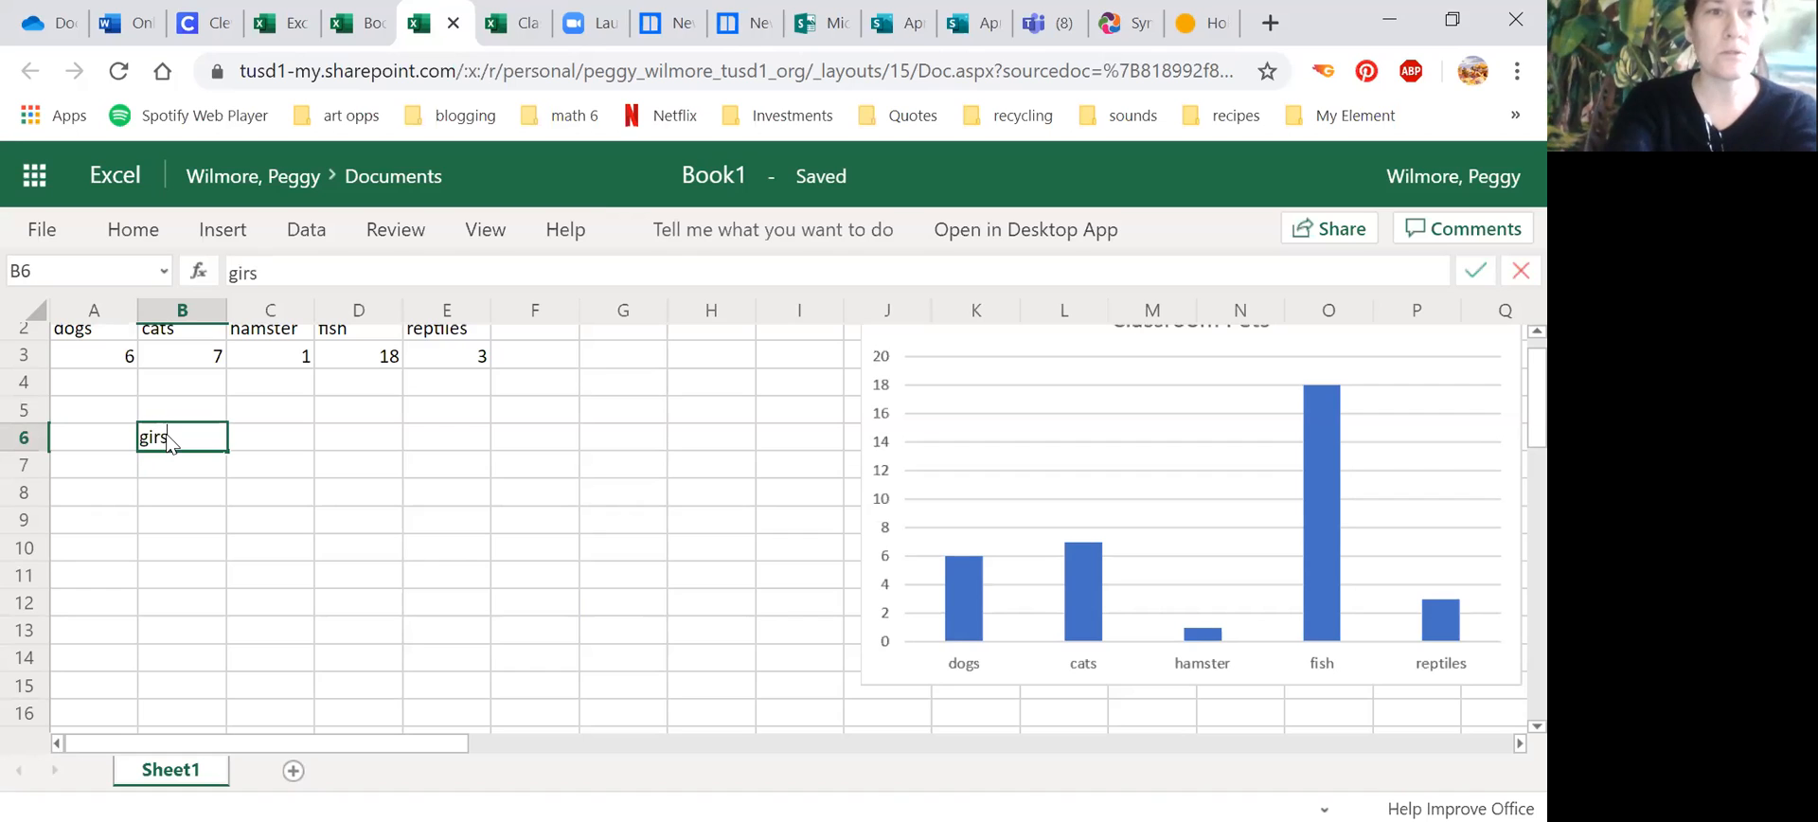
{"action": "key", "text": "BackSpace"}
{"action": "type", "text": "ls"}
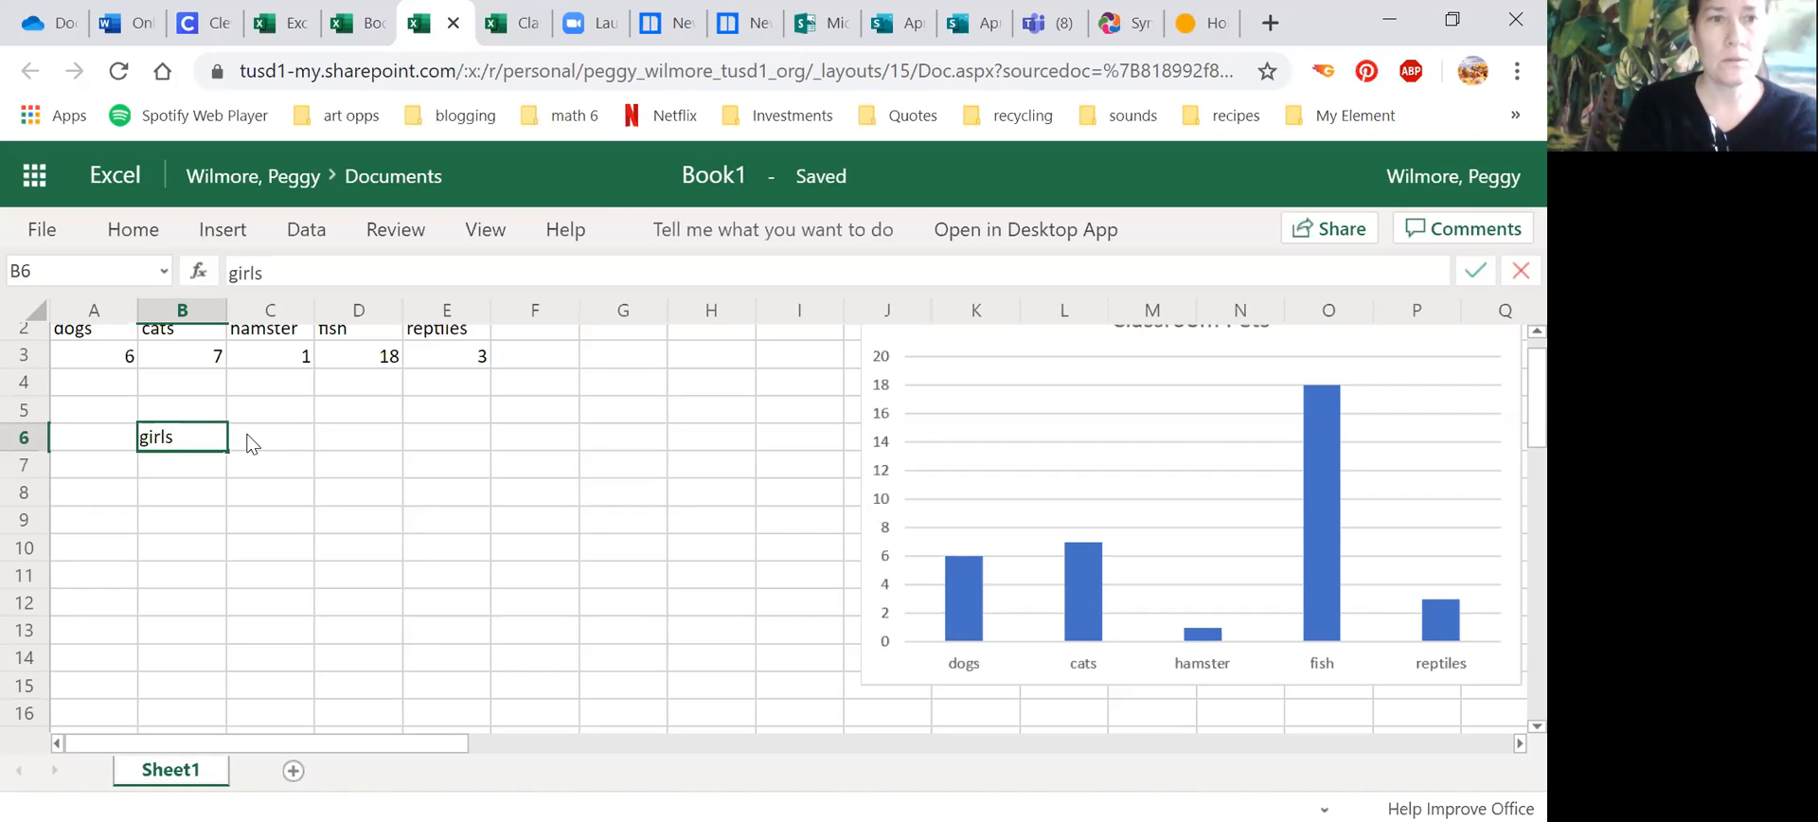
{"action": "left_click", "coordinate": [250, 440]}
{"action": "type", "text": "boys"}
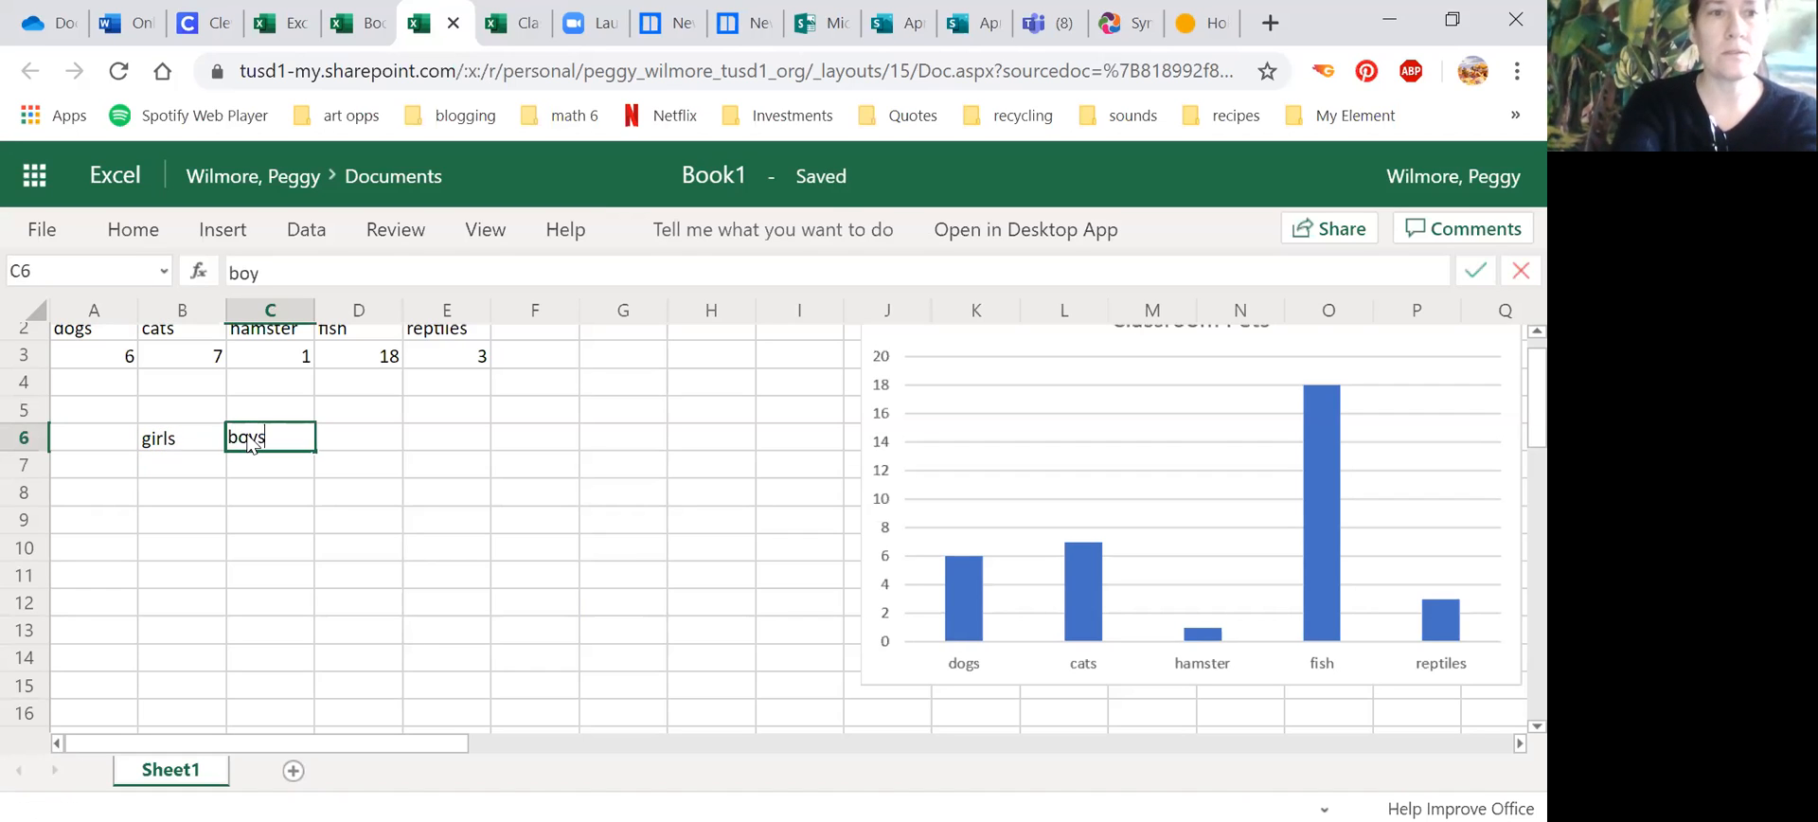
Step: Enter the row labels BB, VB and FB in cells A7 to A9
{"action": "left_click", "coordinate": [108, 456]}
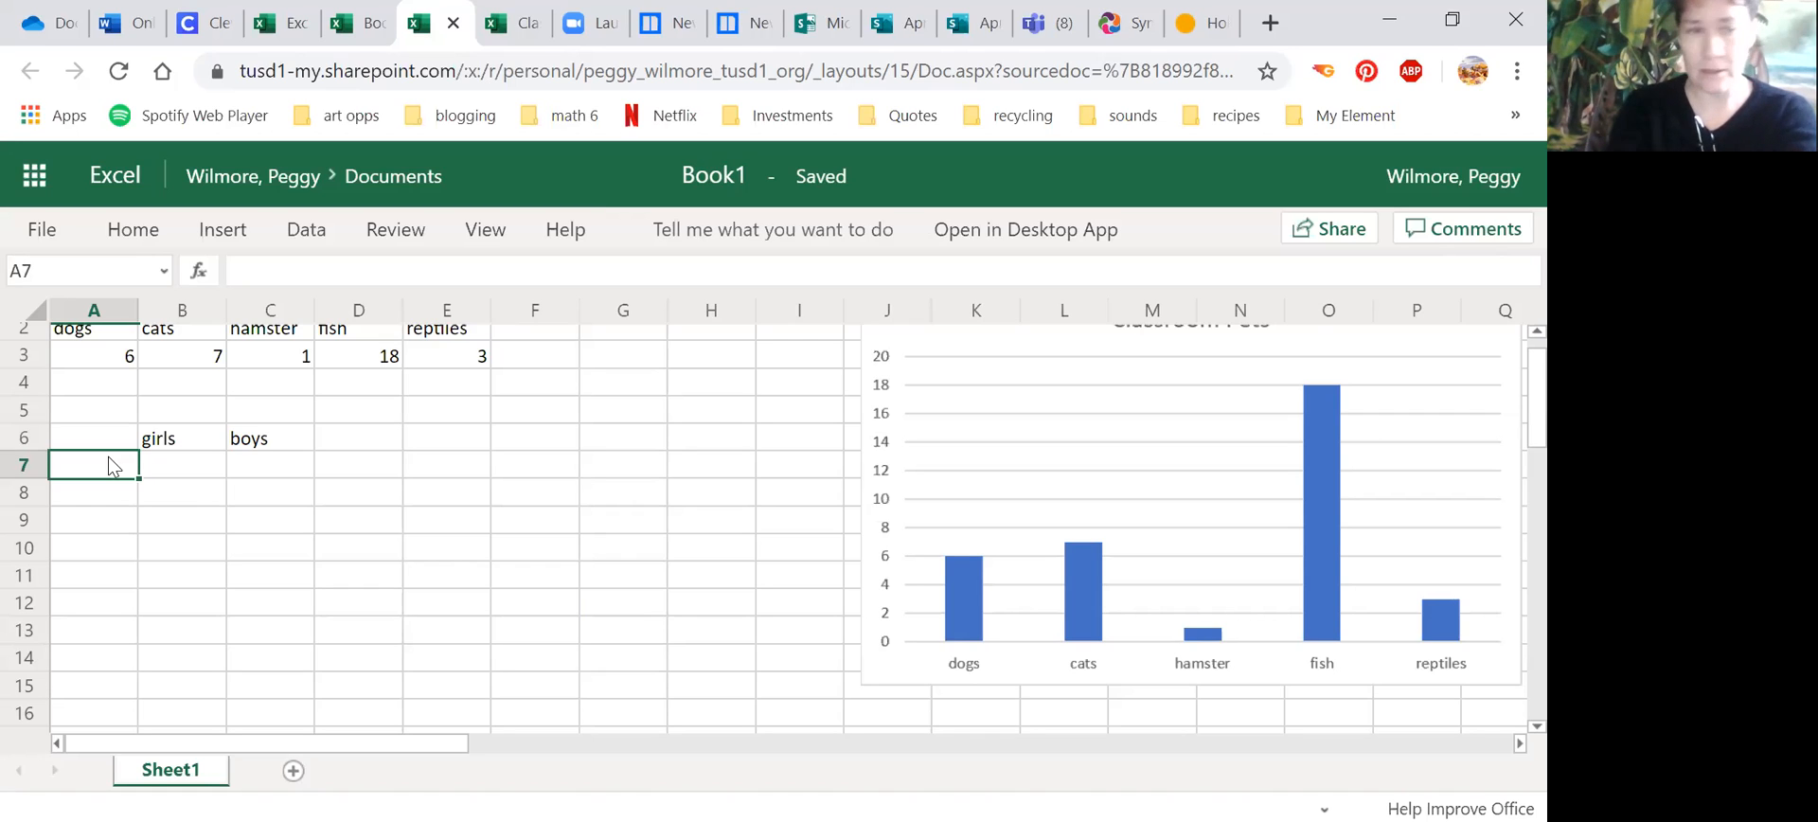
{"action": "type", "text": "BB"}
{"action": "key", "text": "Return"}
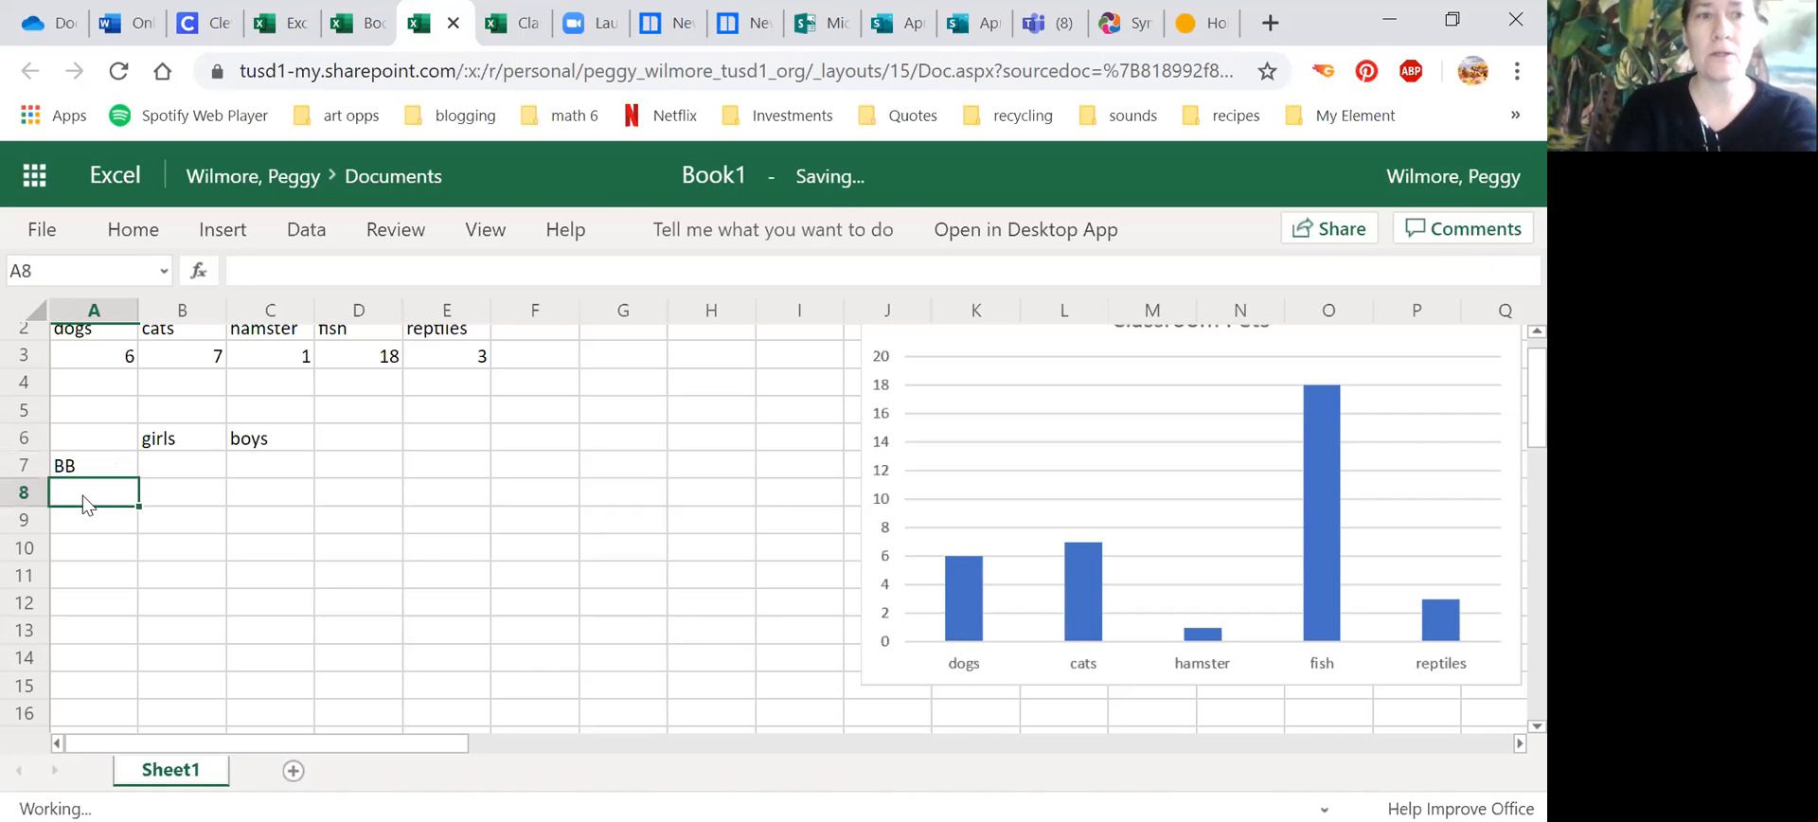
{"action": "type", "text": "VB"}
{"action": "key", "text": "Return"}
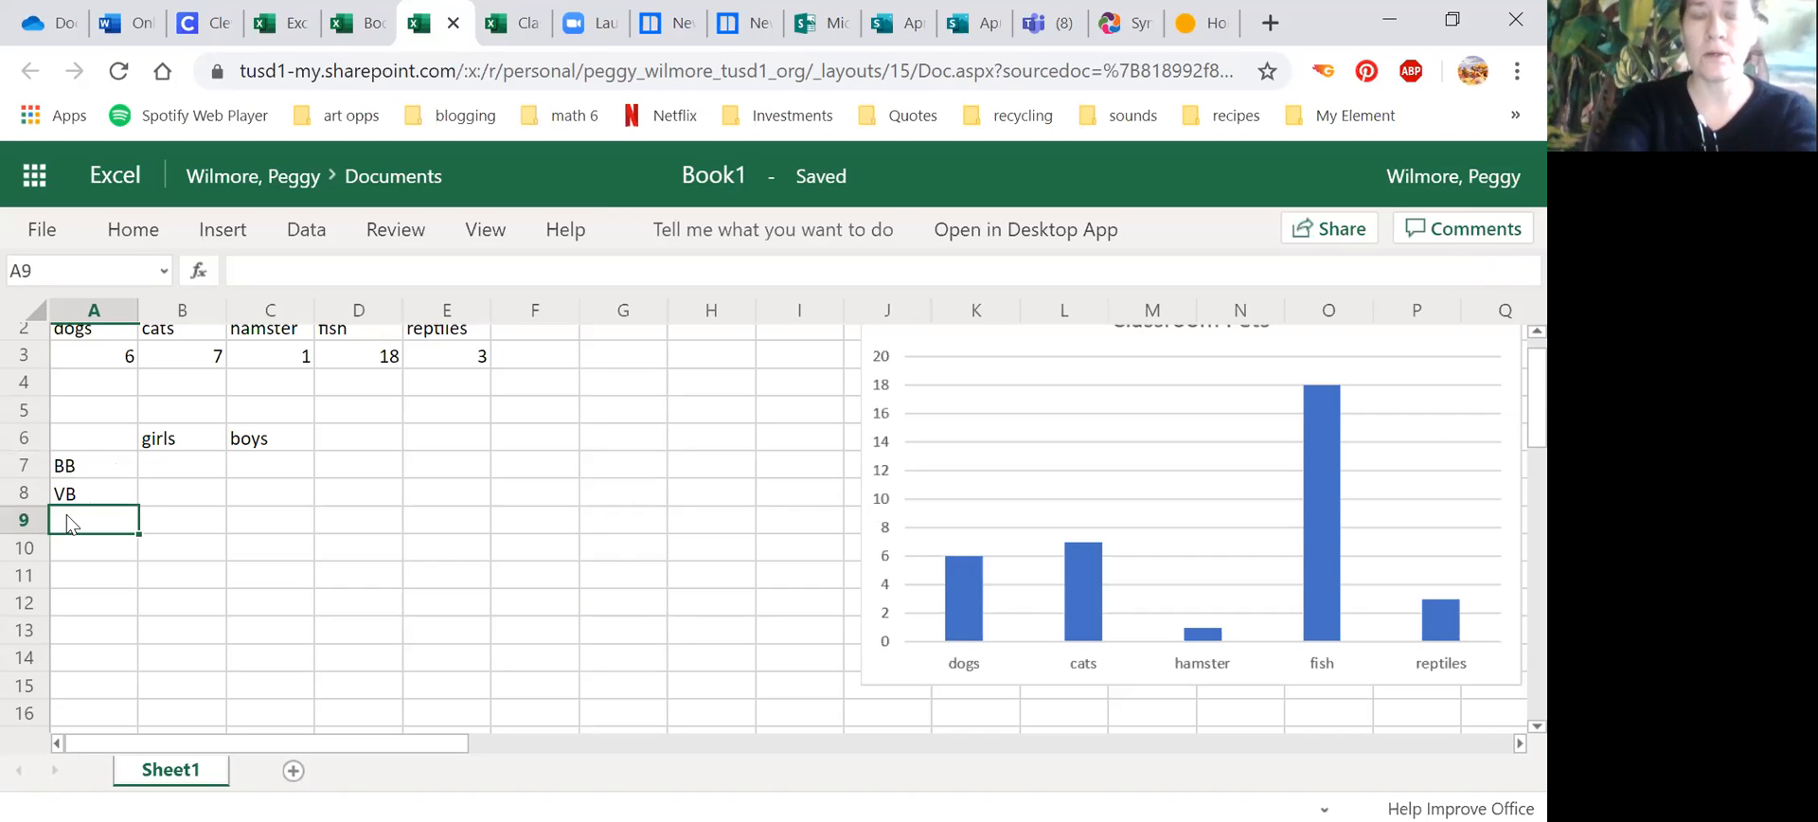
{"action": "type", "text": "FB"}
{"action": "key", "text": "Return"}
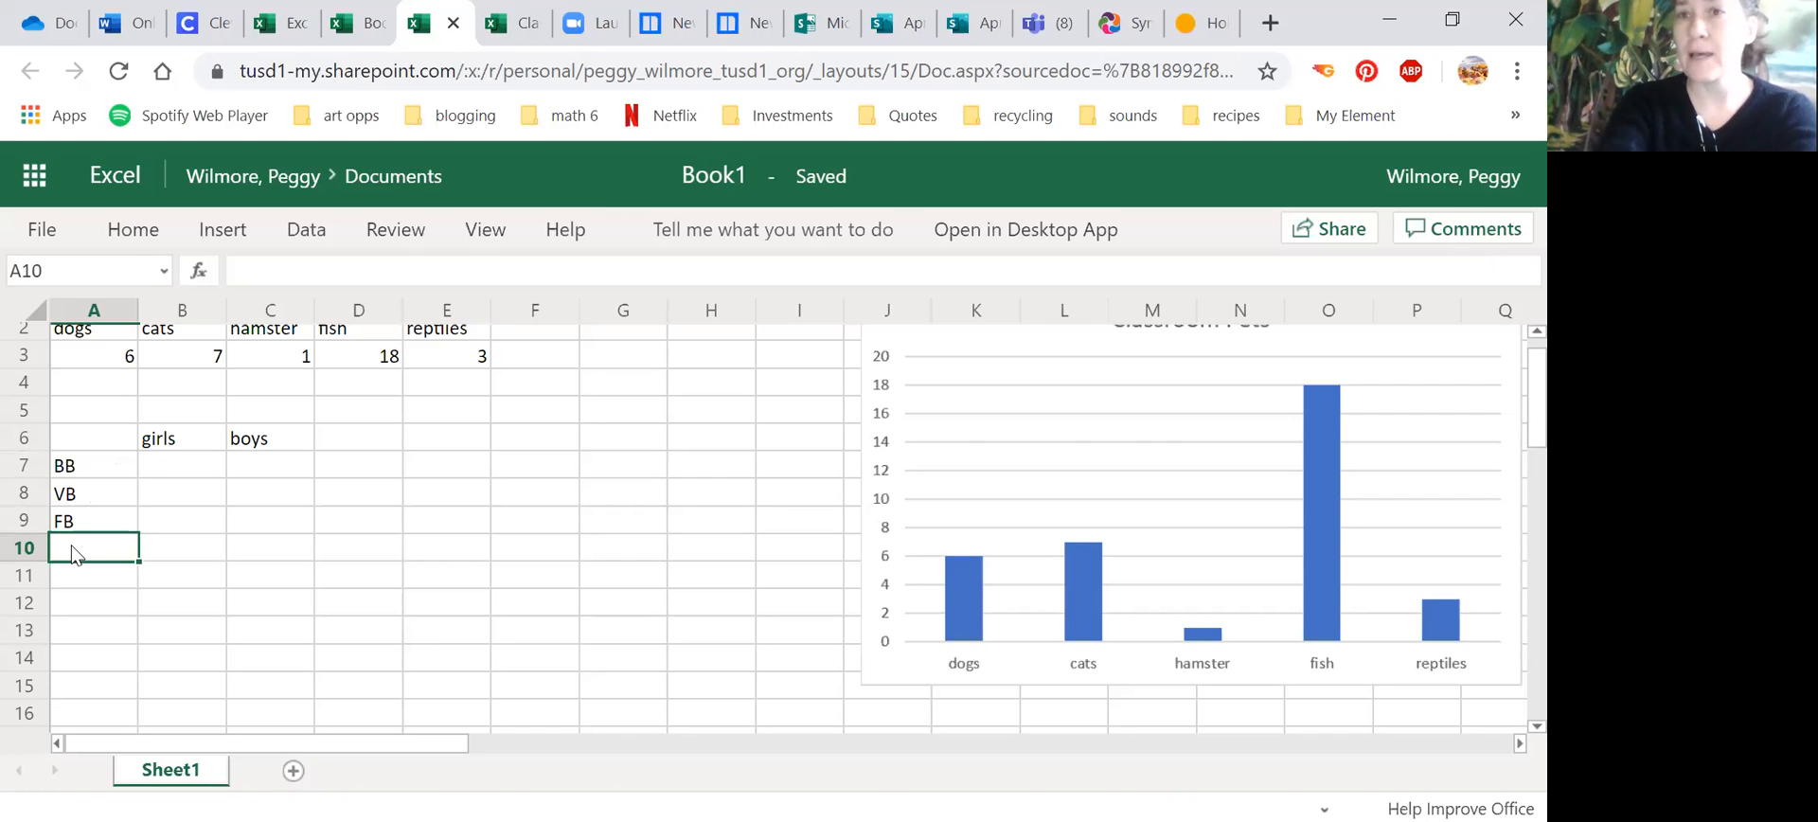
Step: Continue the row labels with Track in A10, SB in A11 and Socc in A12
{"action": "type", "text": "Track"}
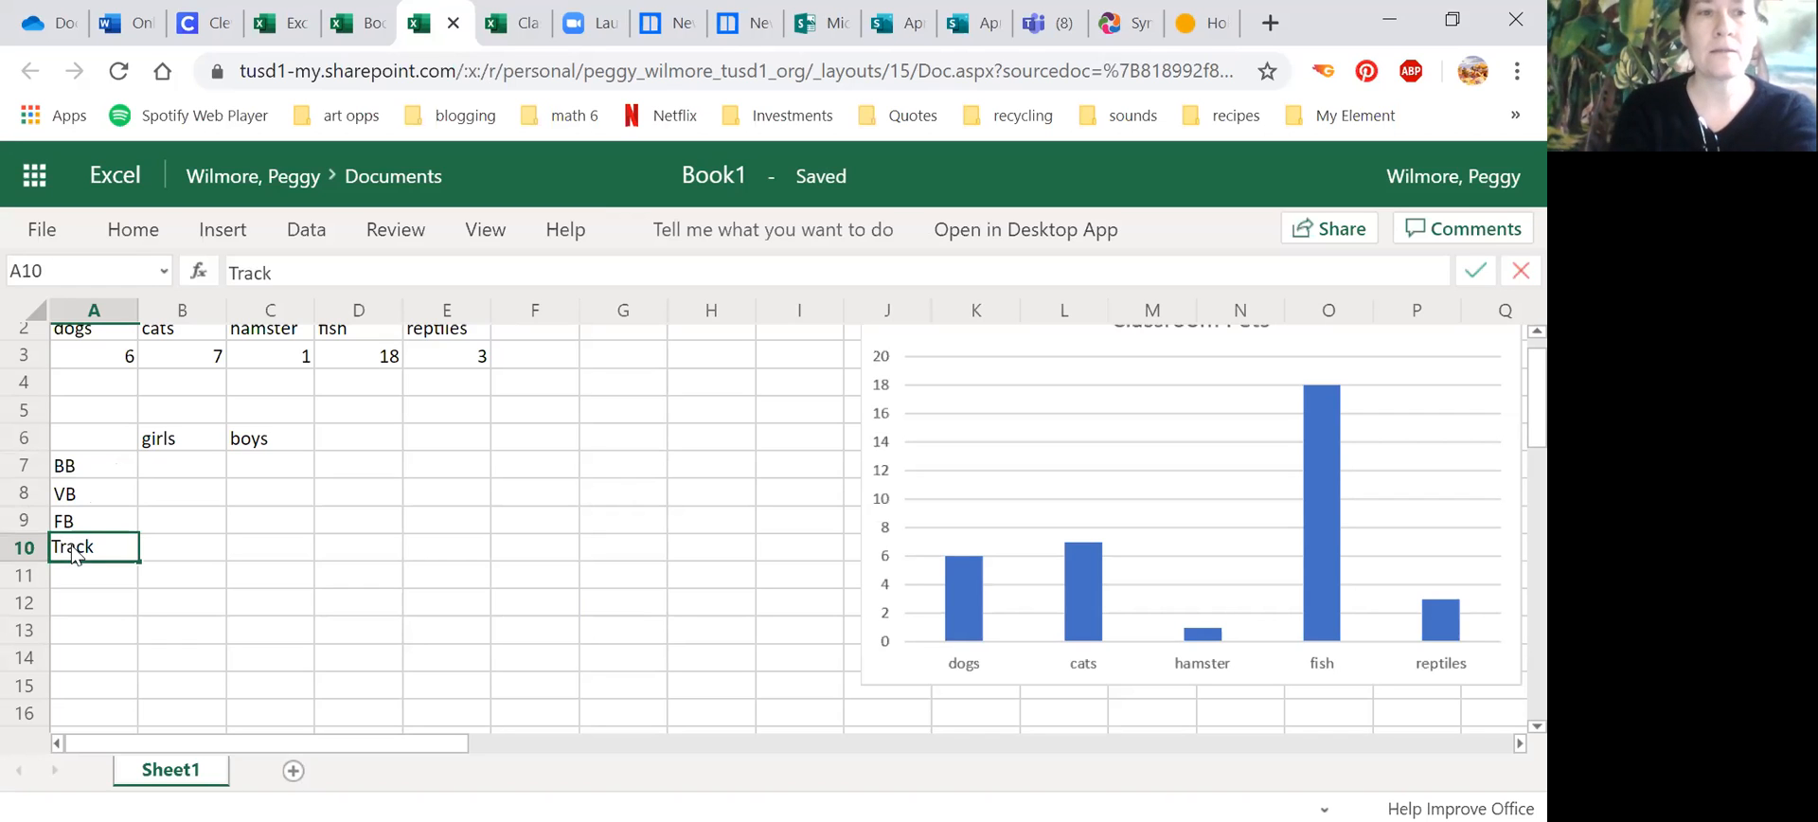
{"action": "left_click", "coordinate": [45, 557]}
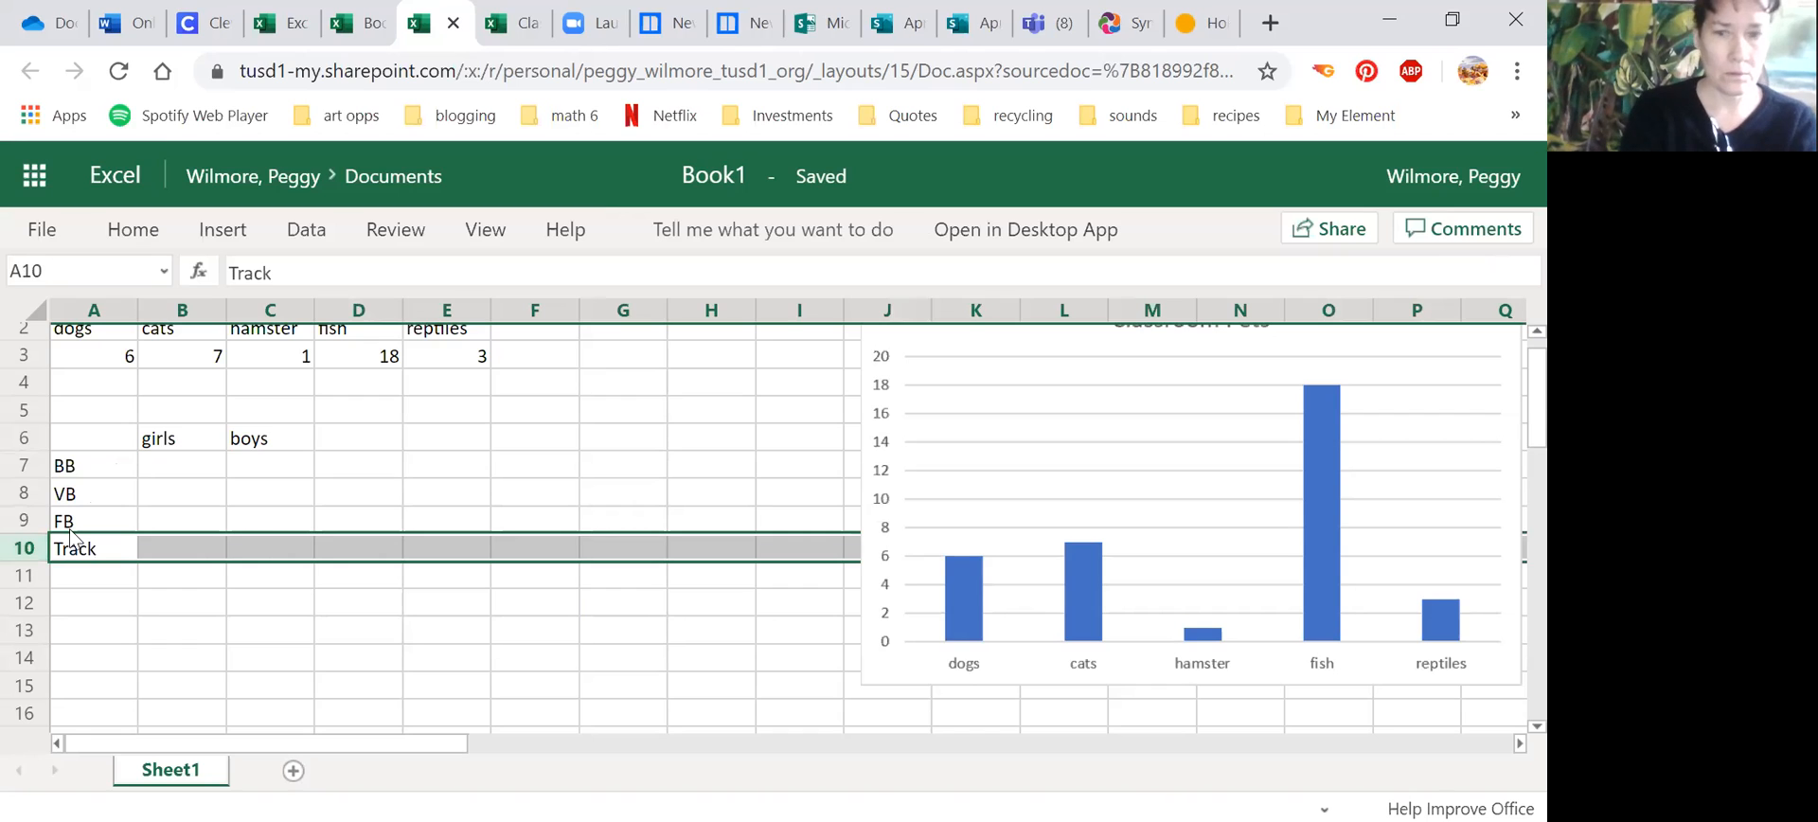
{"action": "key", "text": "Down"}
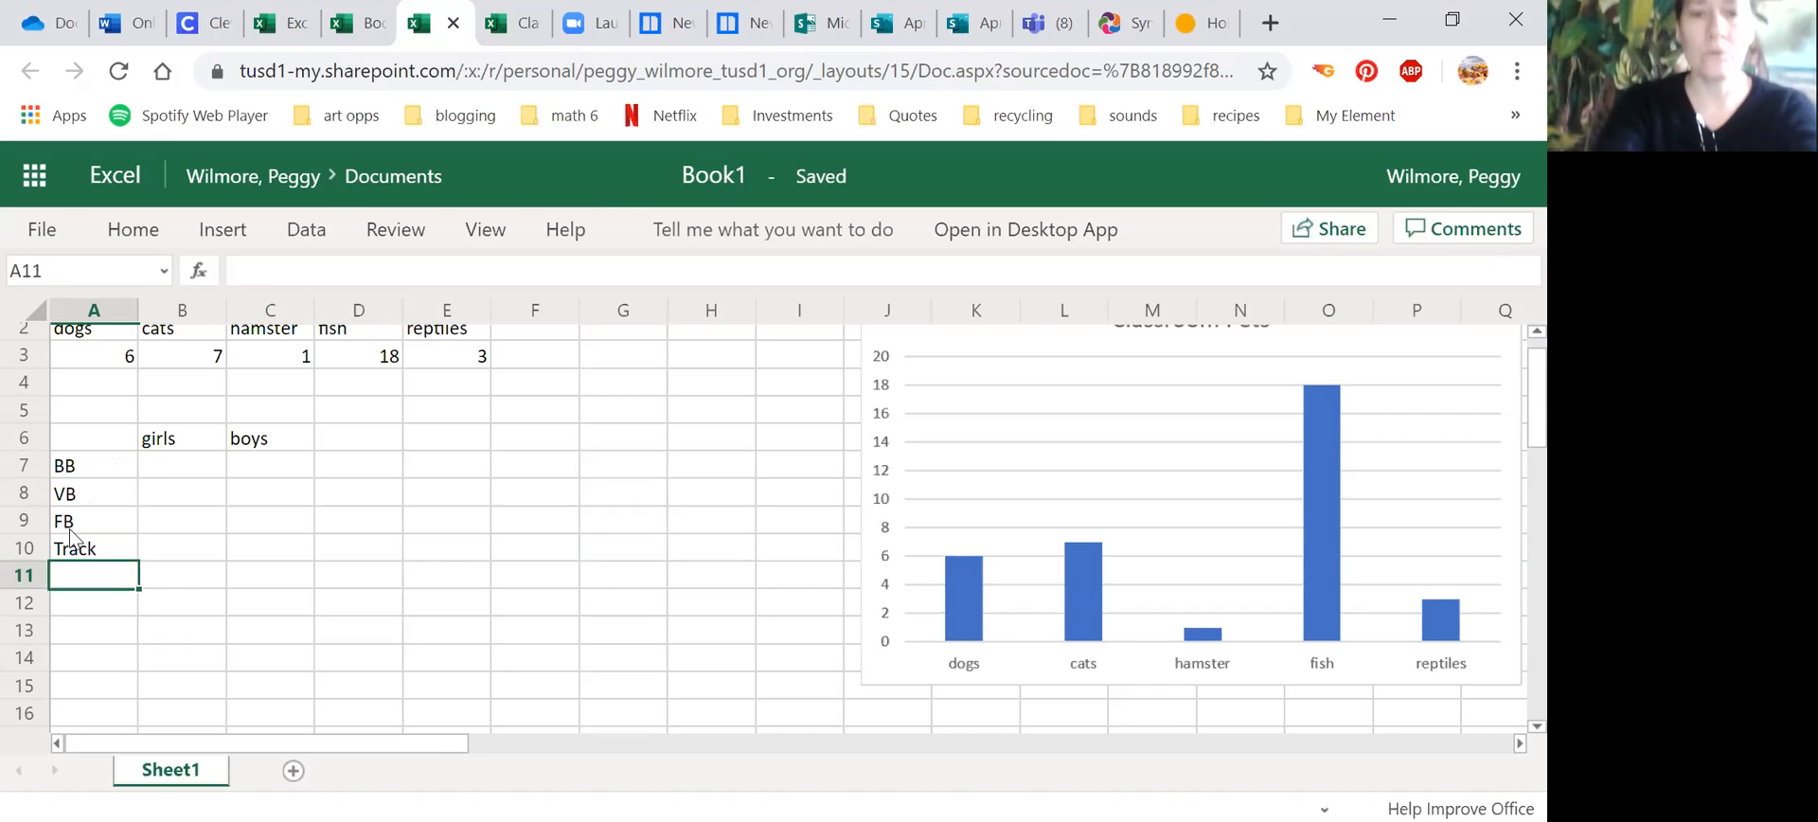
{"action": "type", "text": "SOFT"}
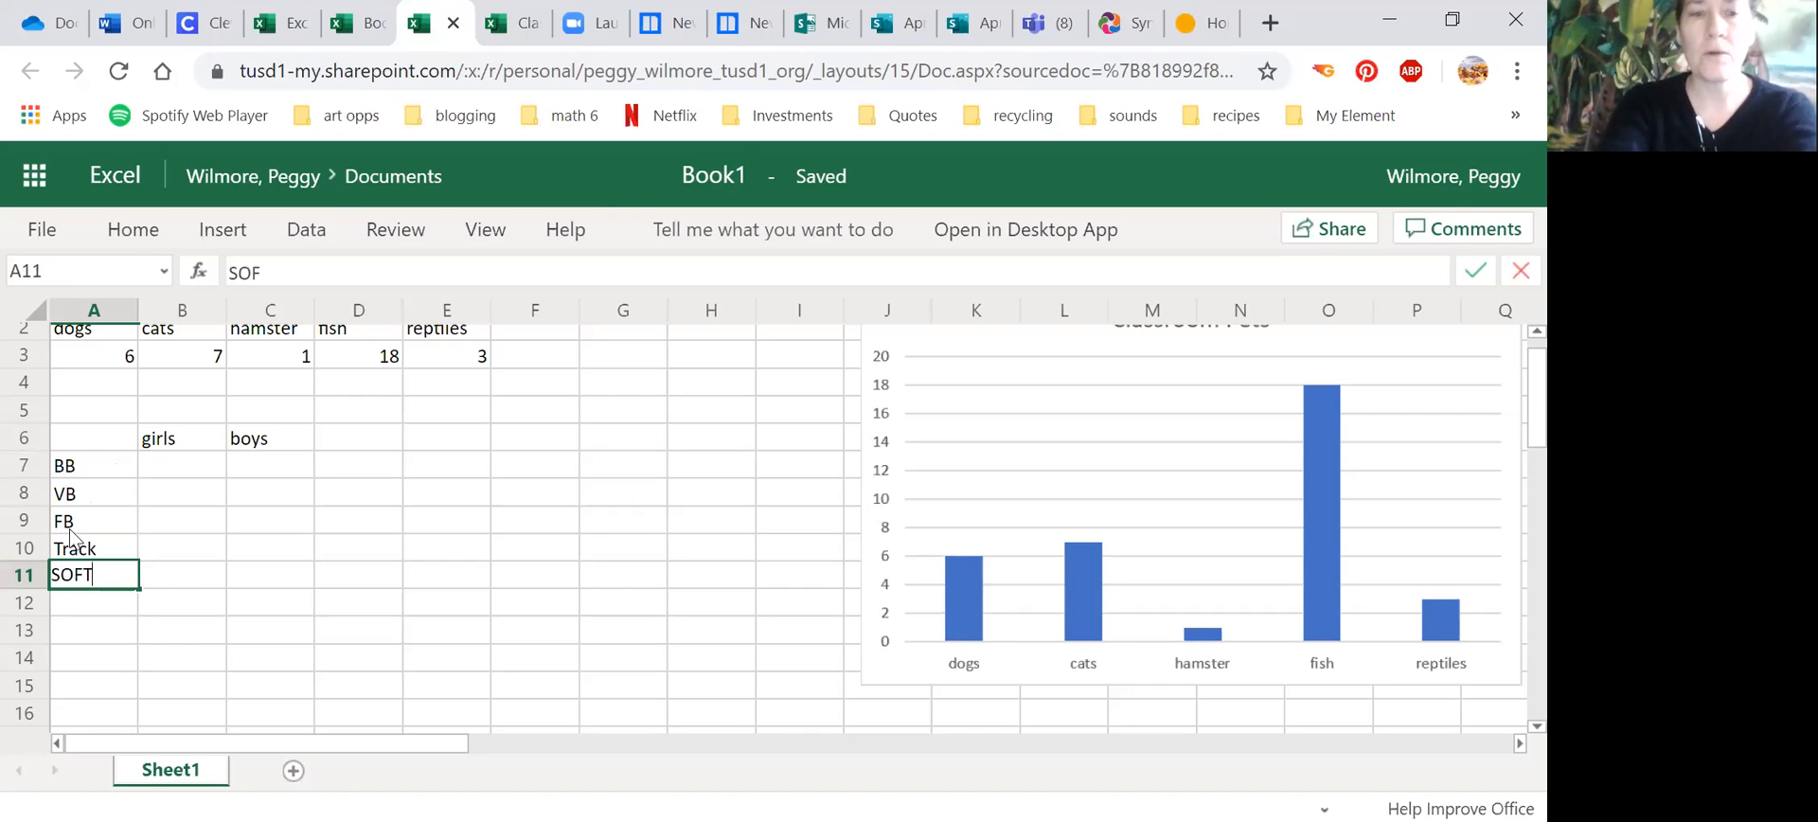
{"action": "key", "text": "BackSpace"}
{"action": "key", "text": "BackSpace"}
{"action": "key", "text": "BackSpace"}
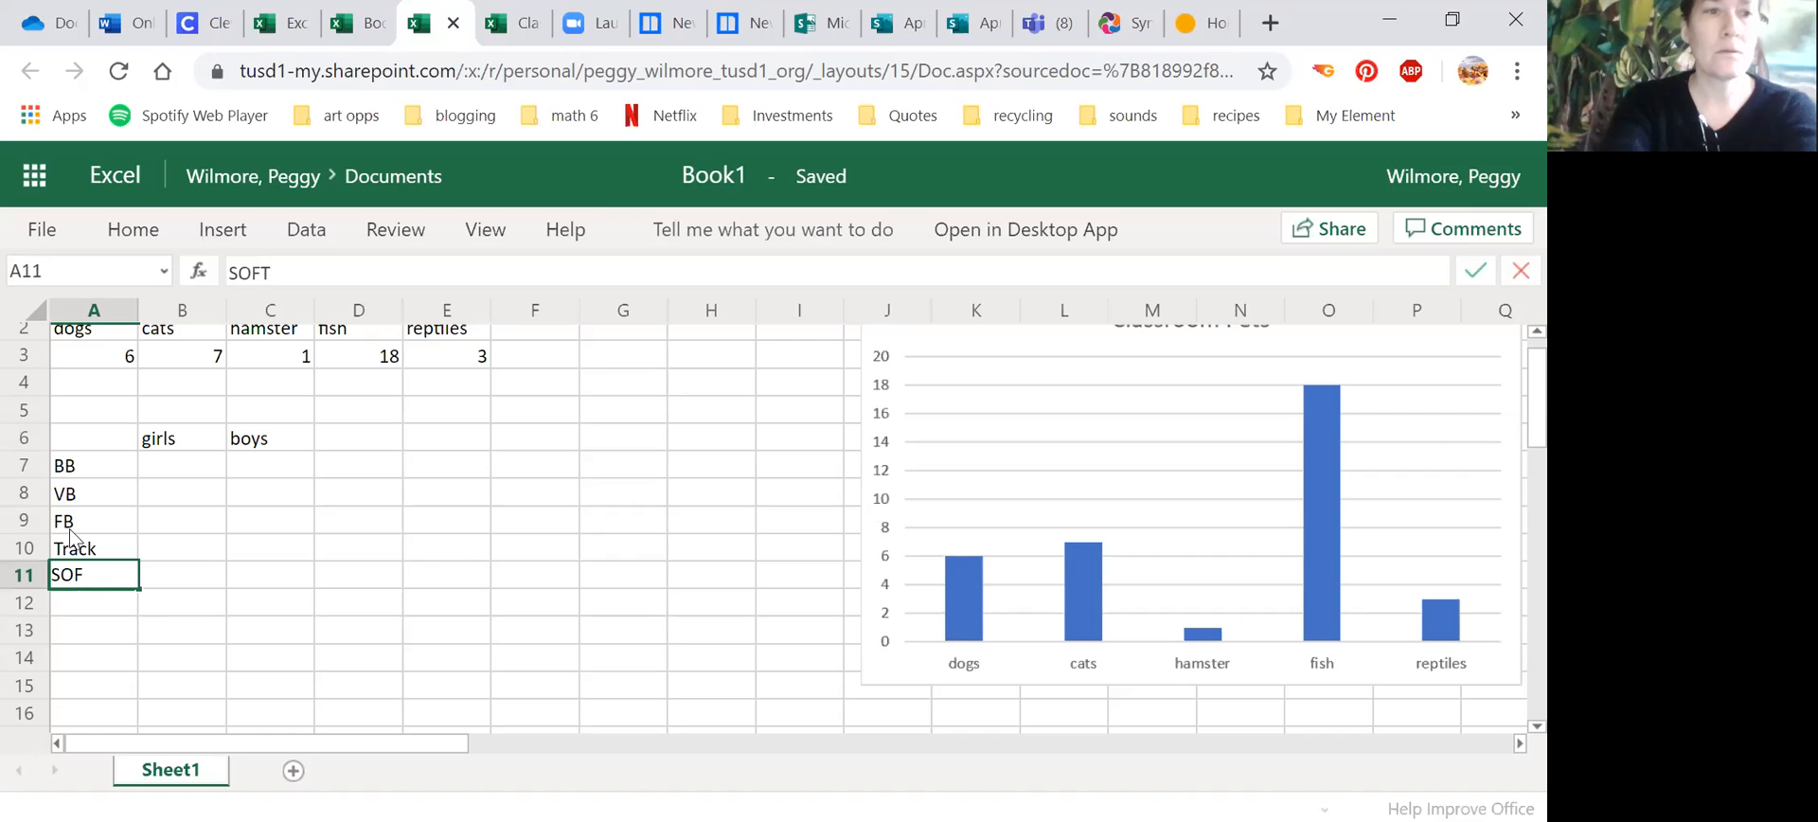
{"action": "type", "text": "B"}
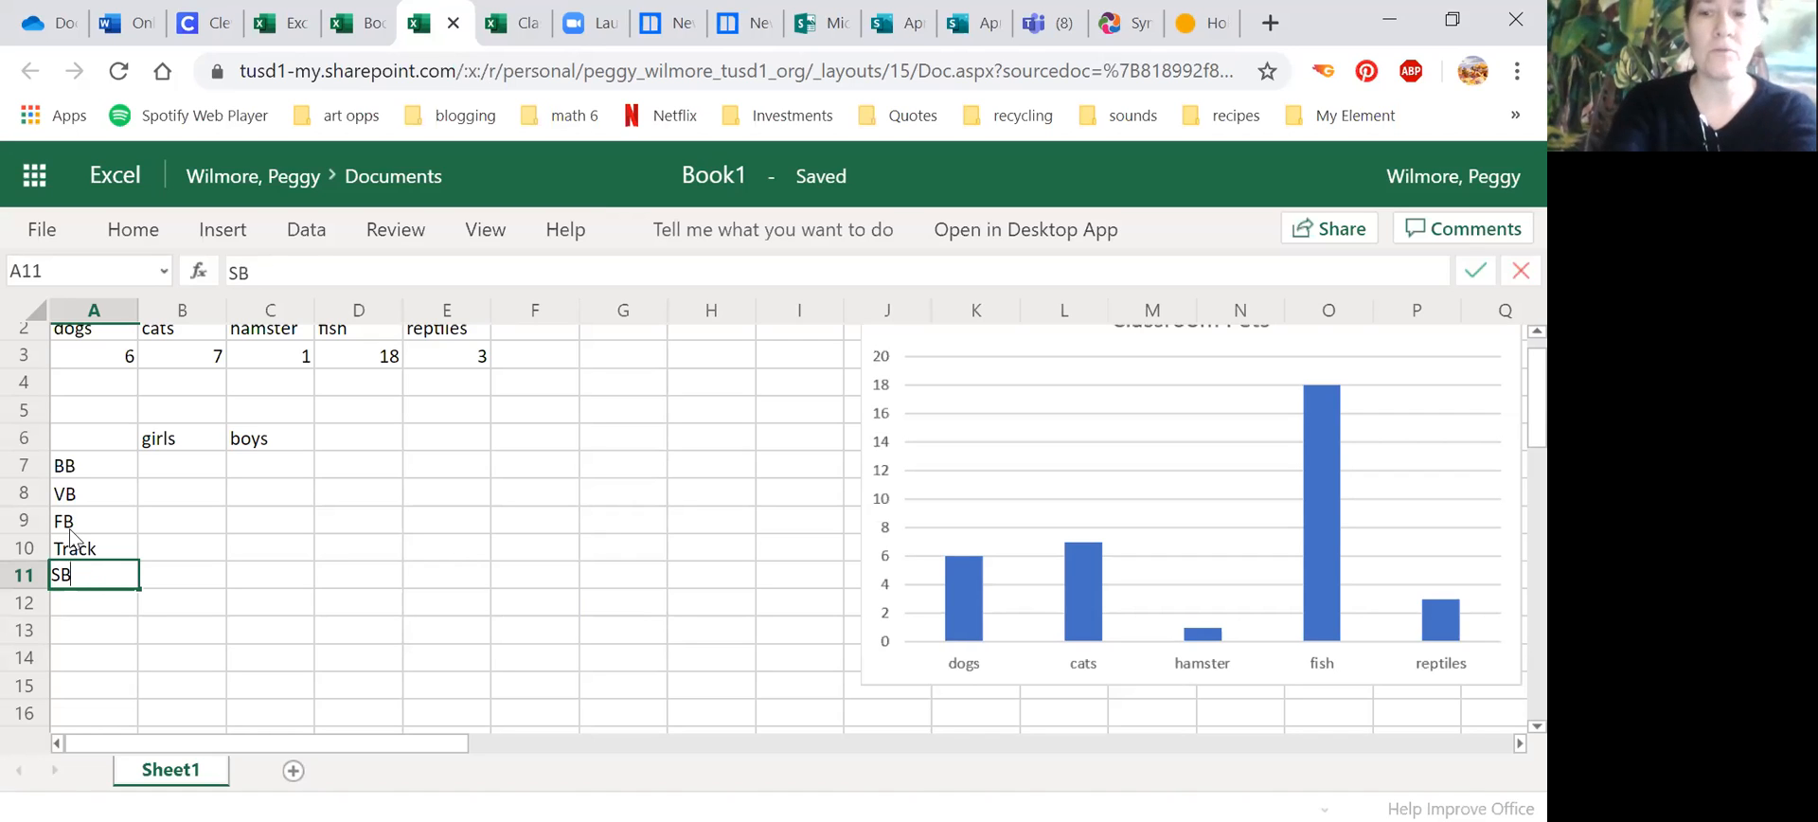
{"action": "key", "text": "Return"}
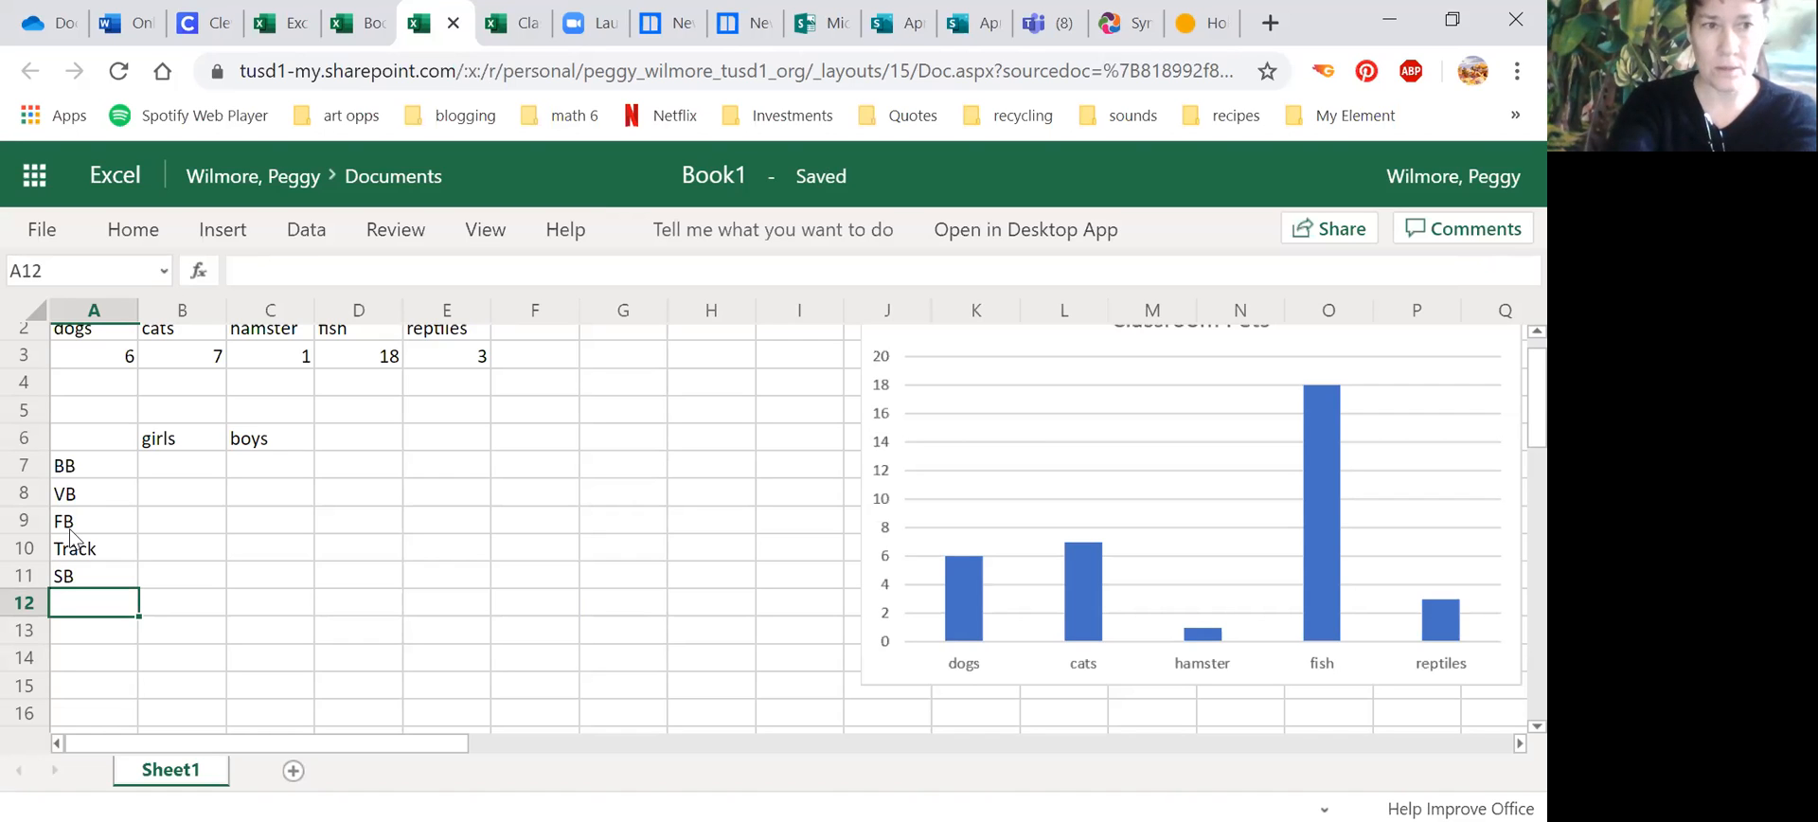
{"action": "type", "text": "S"}
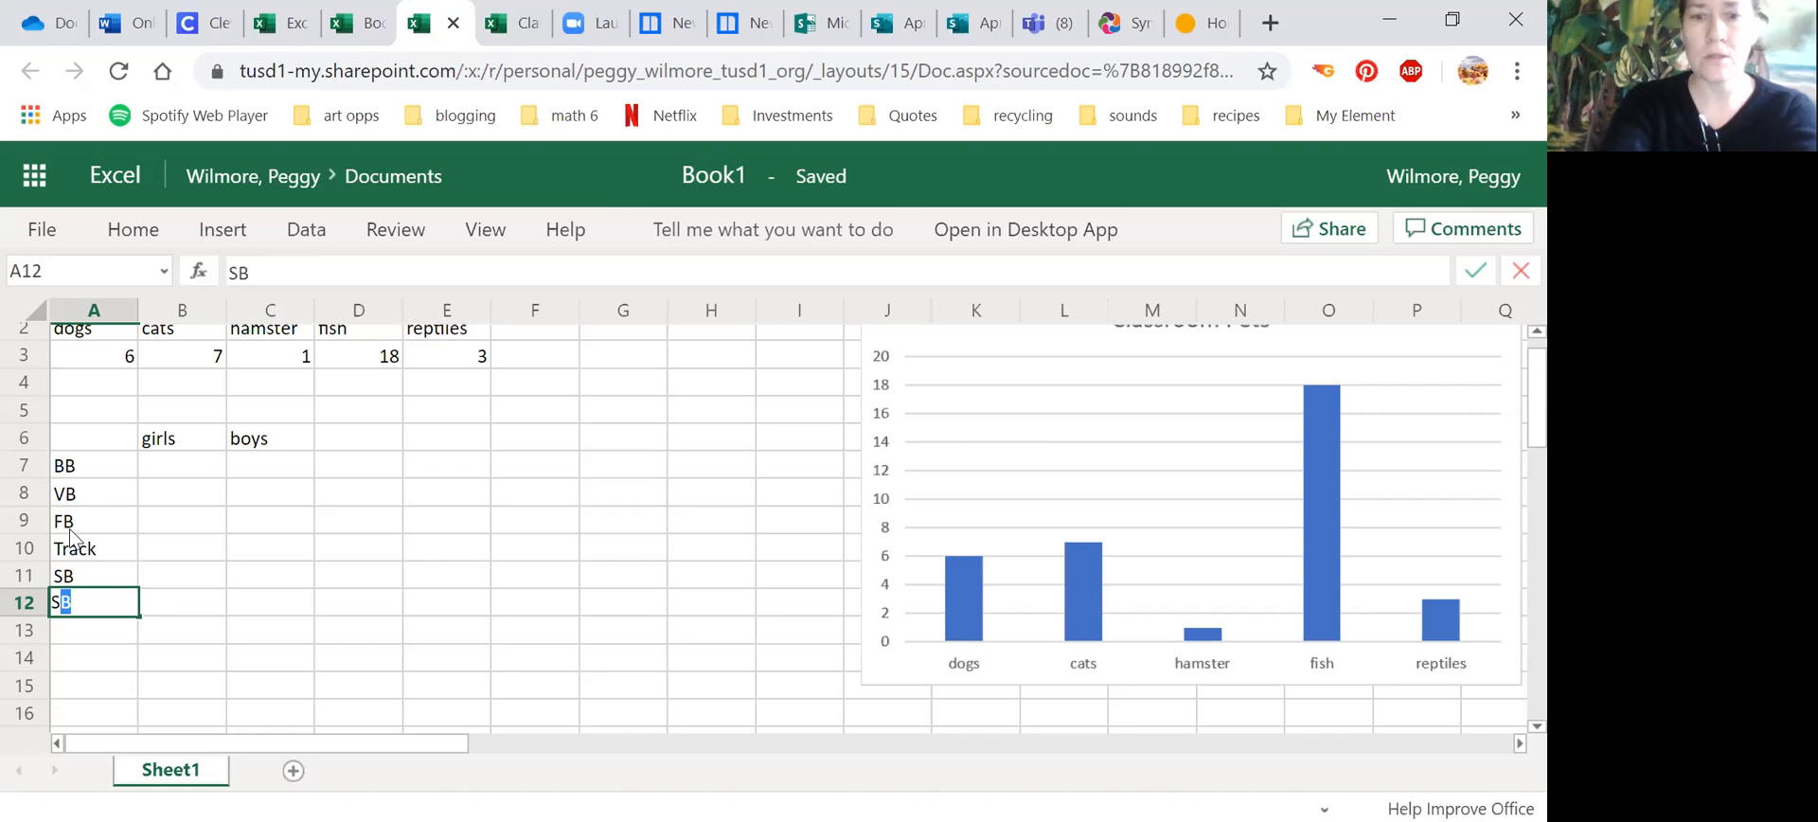
{"action": "type", "text": "occ"}
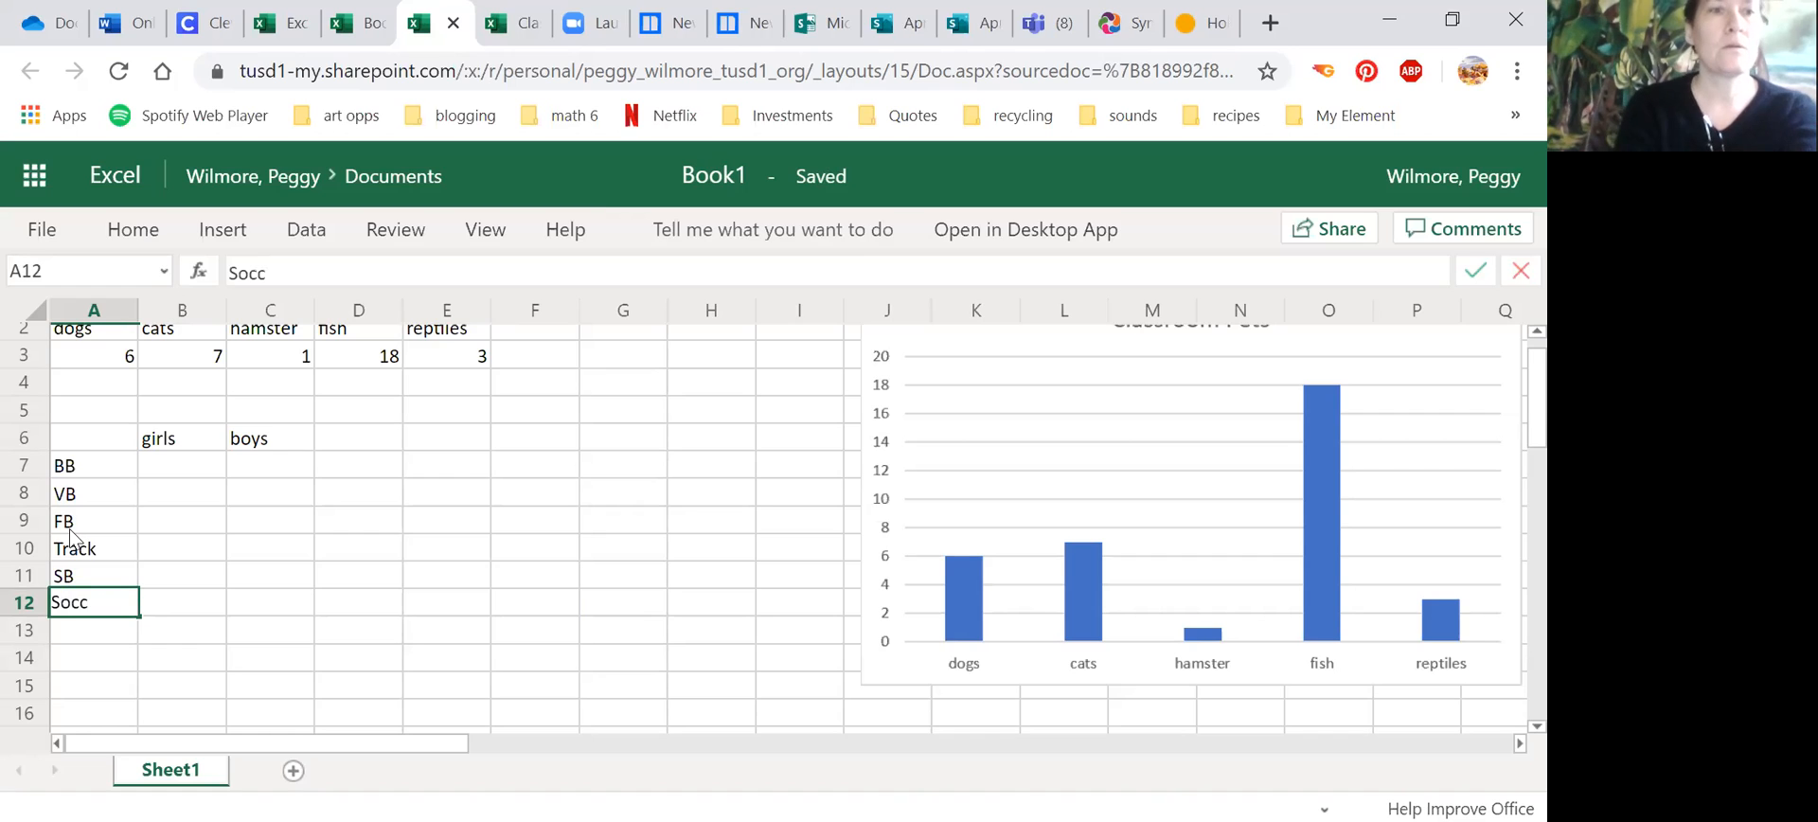
Step: Fill in the girls and boys counts for BB as 5 and 5, and for VB as 10 and 8
{"action": "left_click", "coordinate": [197, 463]}
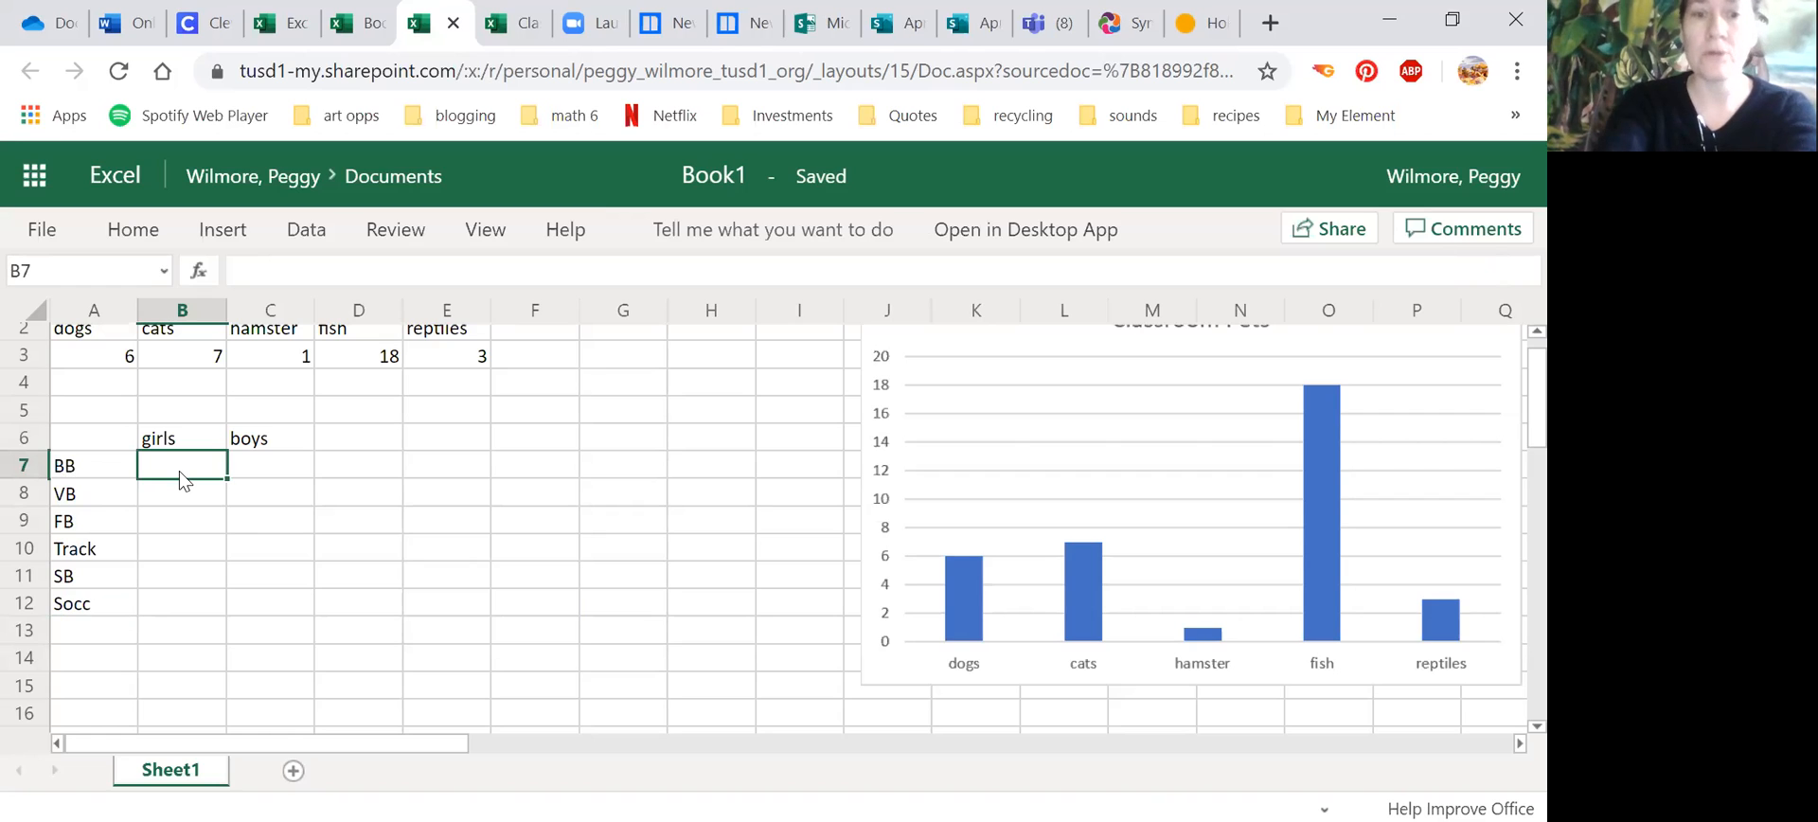
{"action": "type", "text": "5"}
{"action": "key", "text": "Tab"}
{"action": "type", "text": "5"}
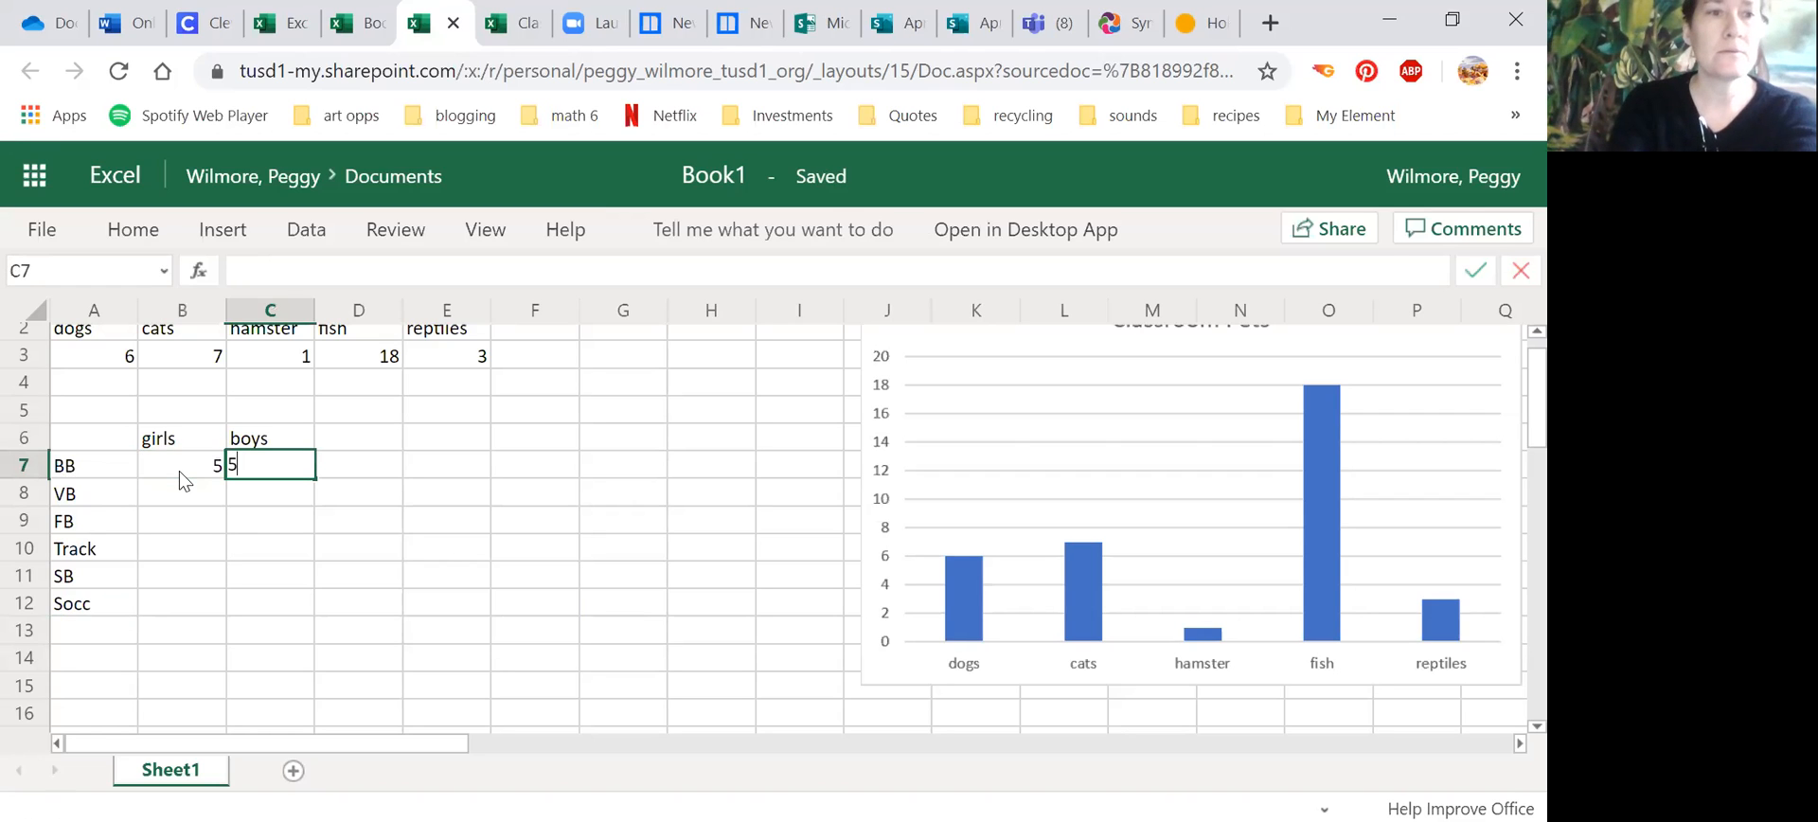
{"action": "left_click", "coordinate": [182, 496]}
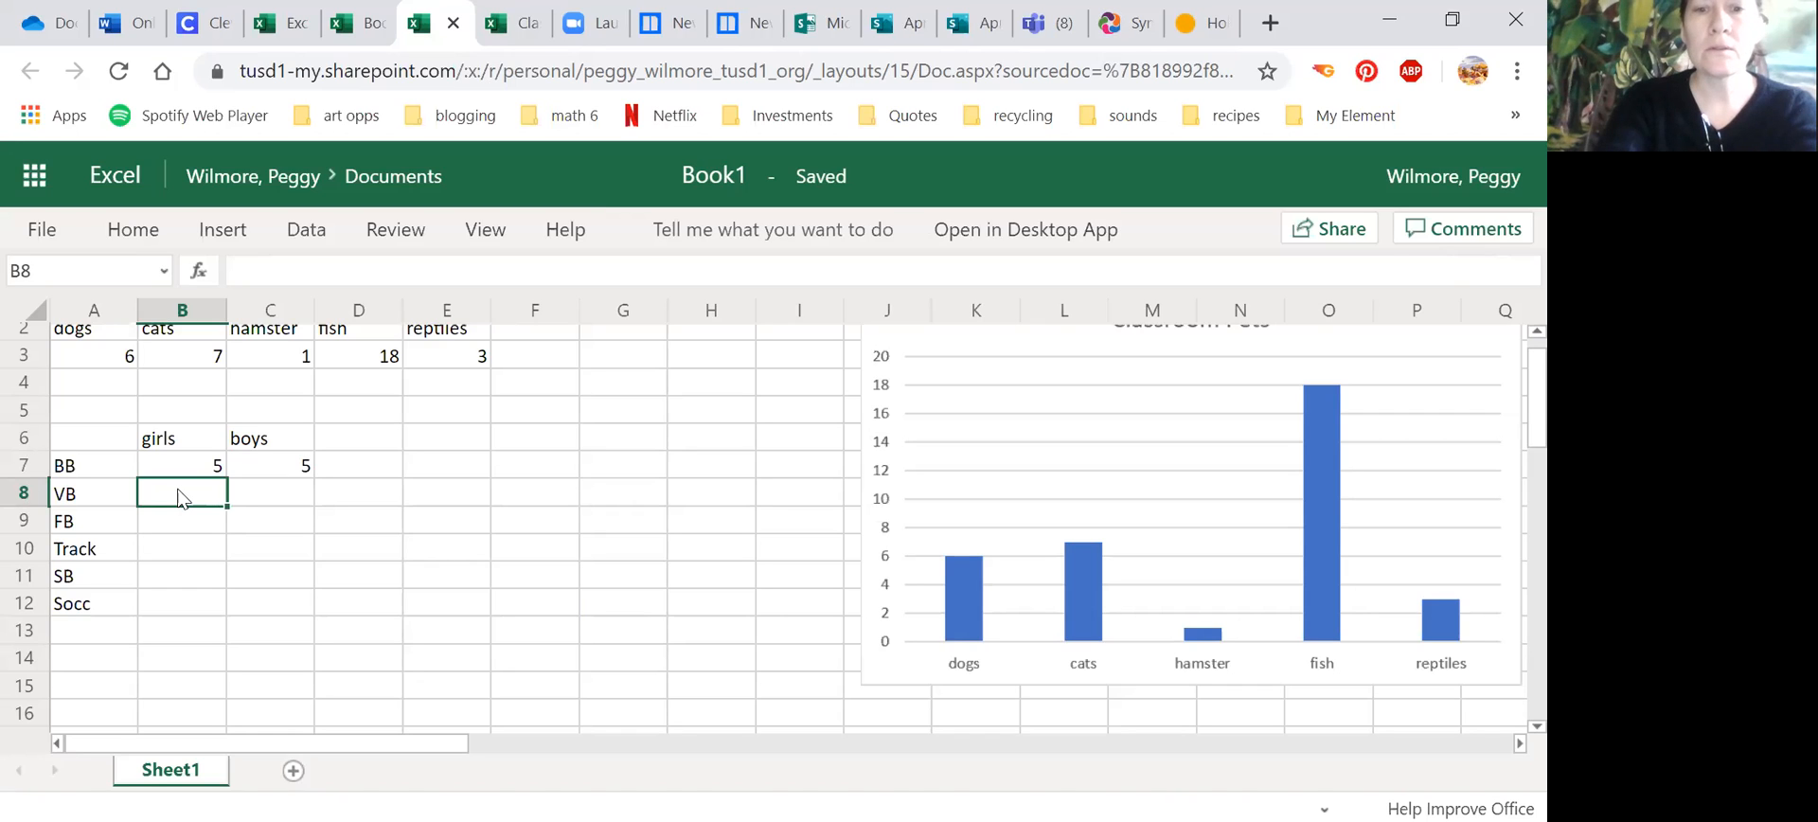
{"action": "type", "text": "10"}
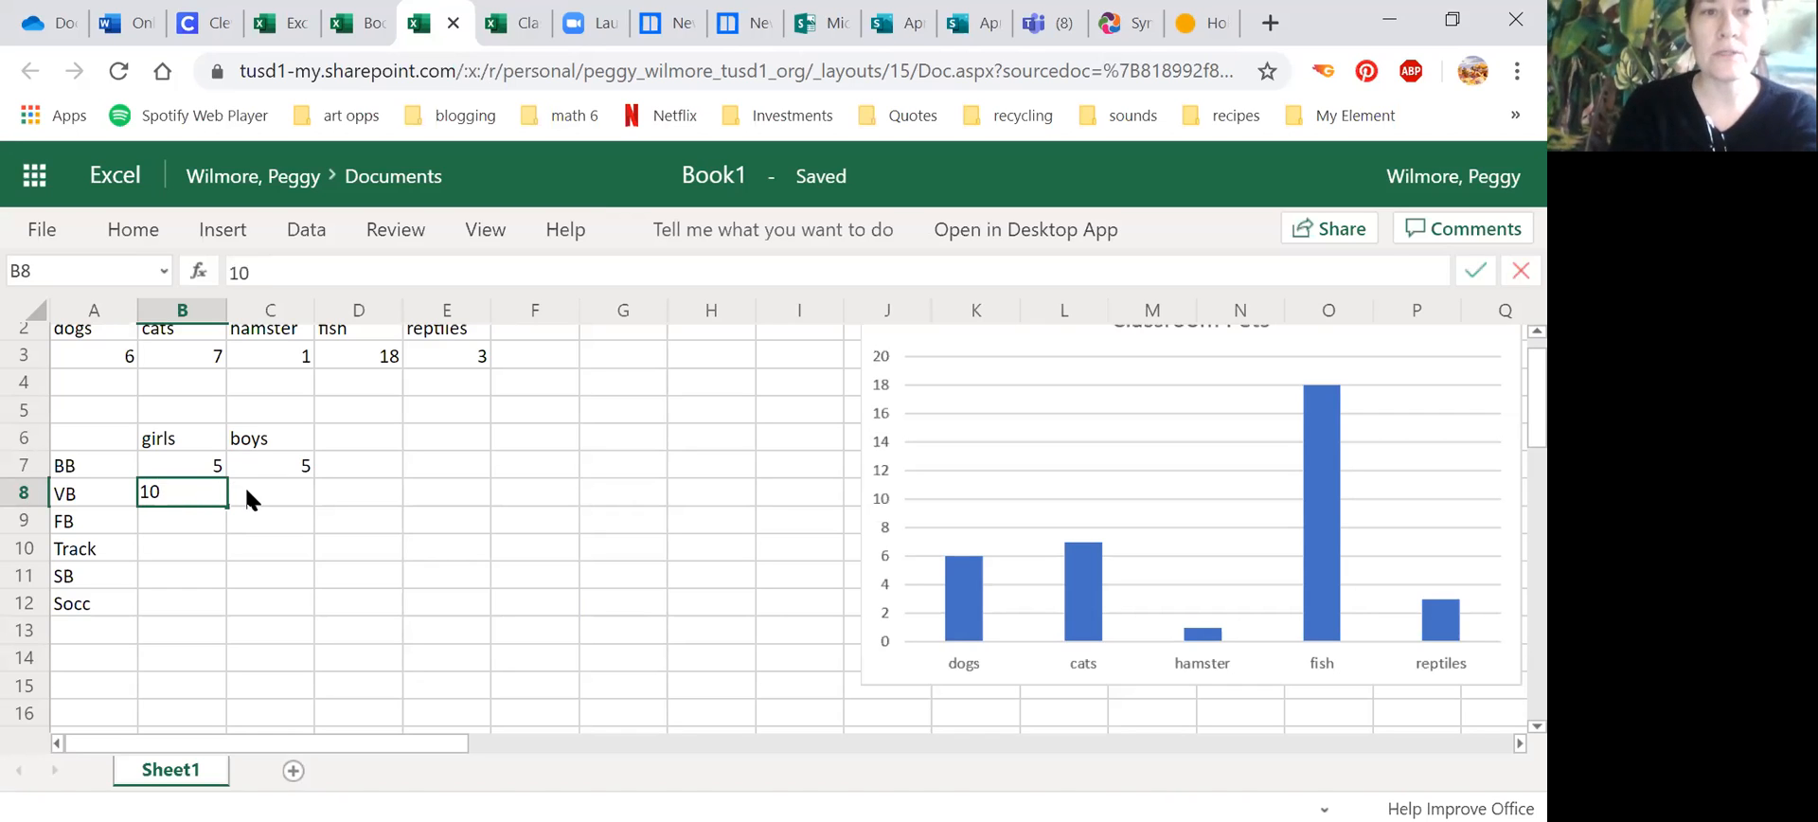
{"action": "left_click", "coordinate": [246, 496]}
{"action": "type", "text": "8"}
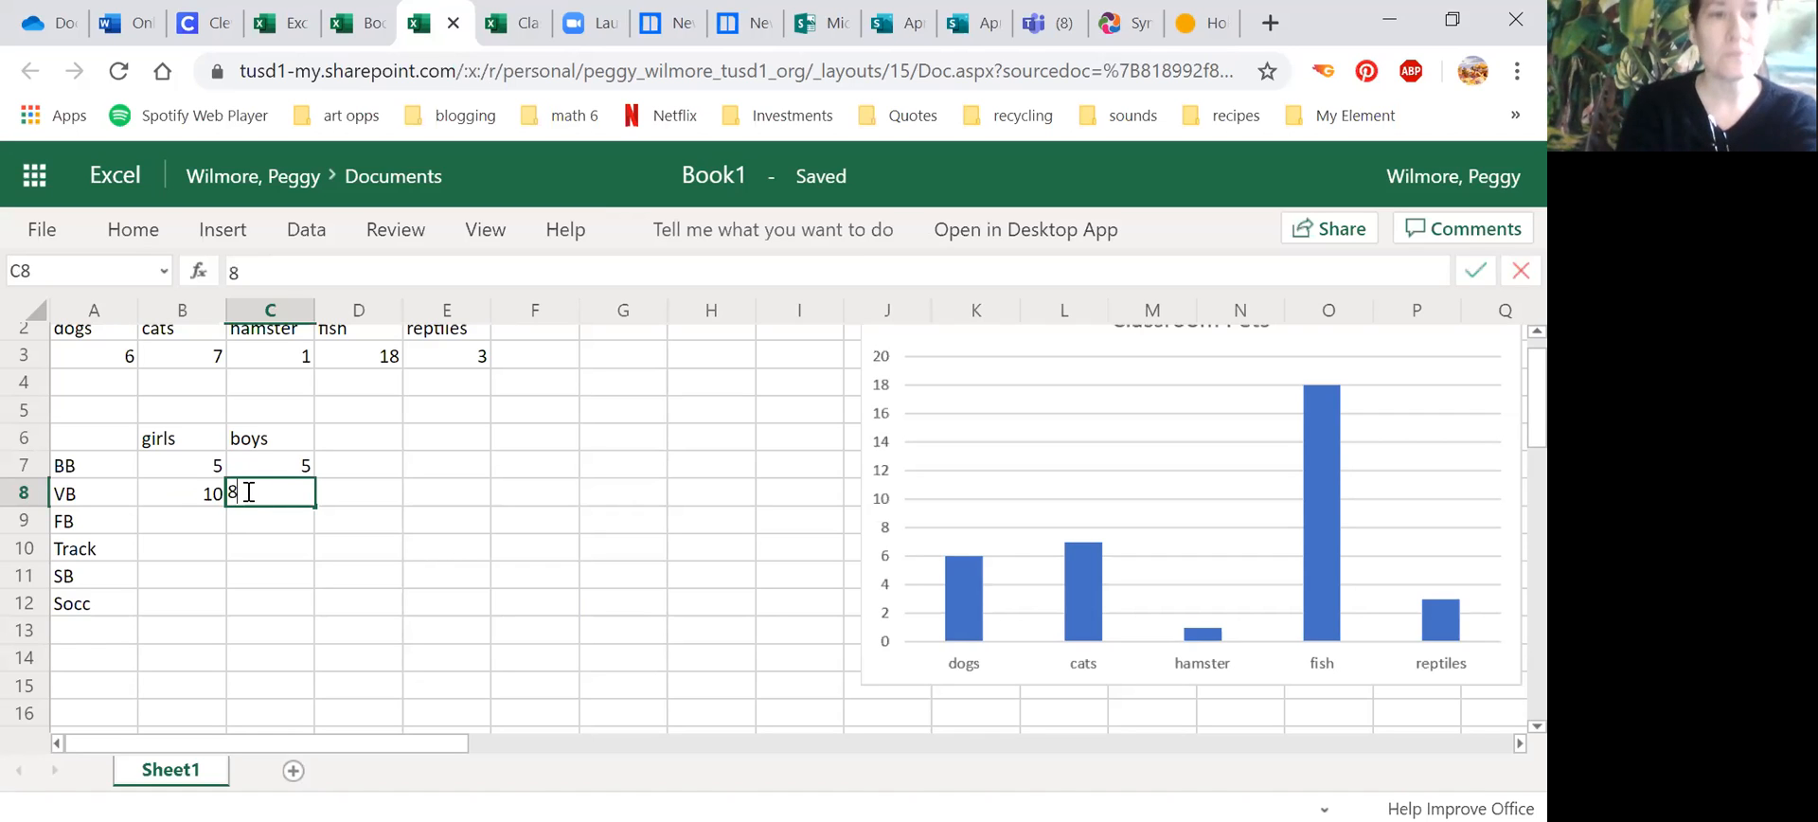
Step: Fill in the FB row with 1 for girls and 10 for boys
{"action": "left_click", "coordinate": [179, 526]}
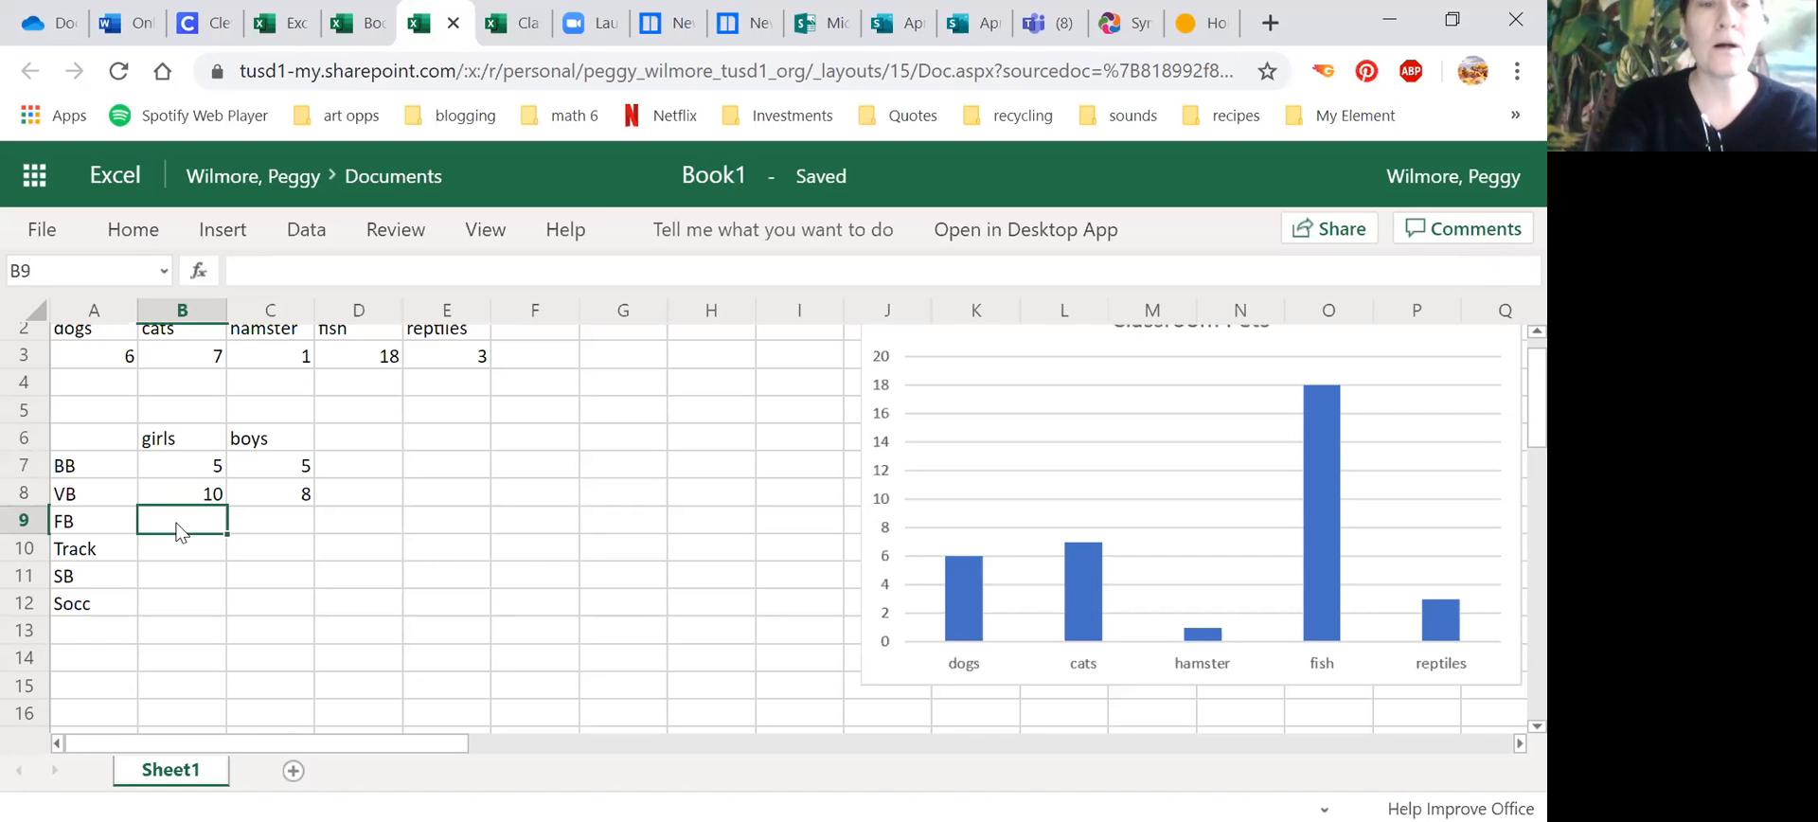
{"action": "type", "text": "1"}
{"action": "key", "text": "Tab"}
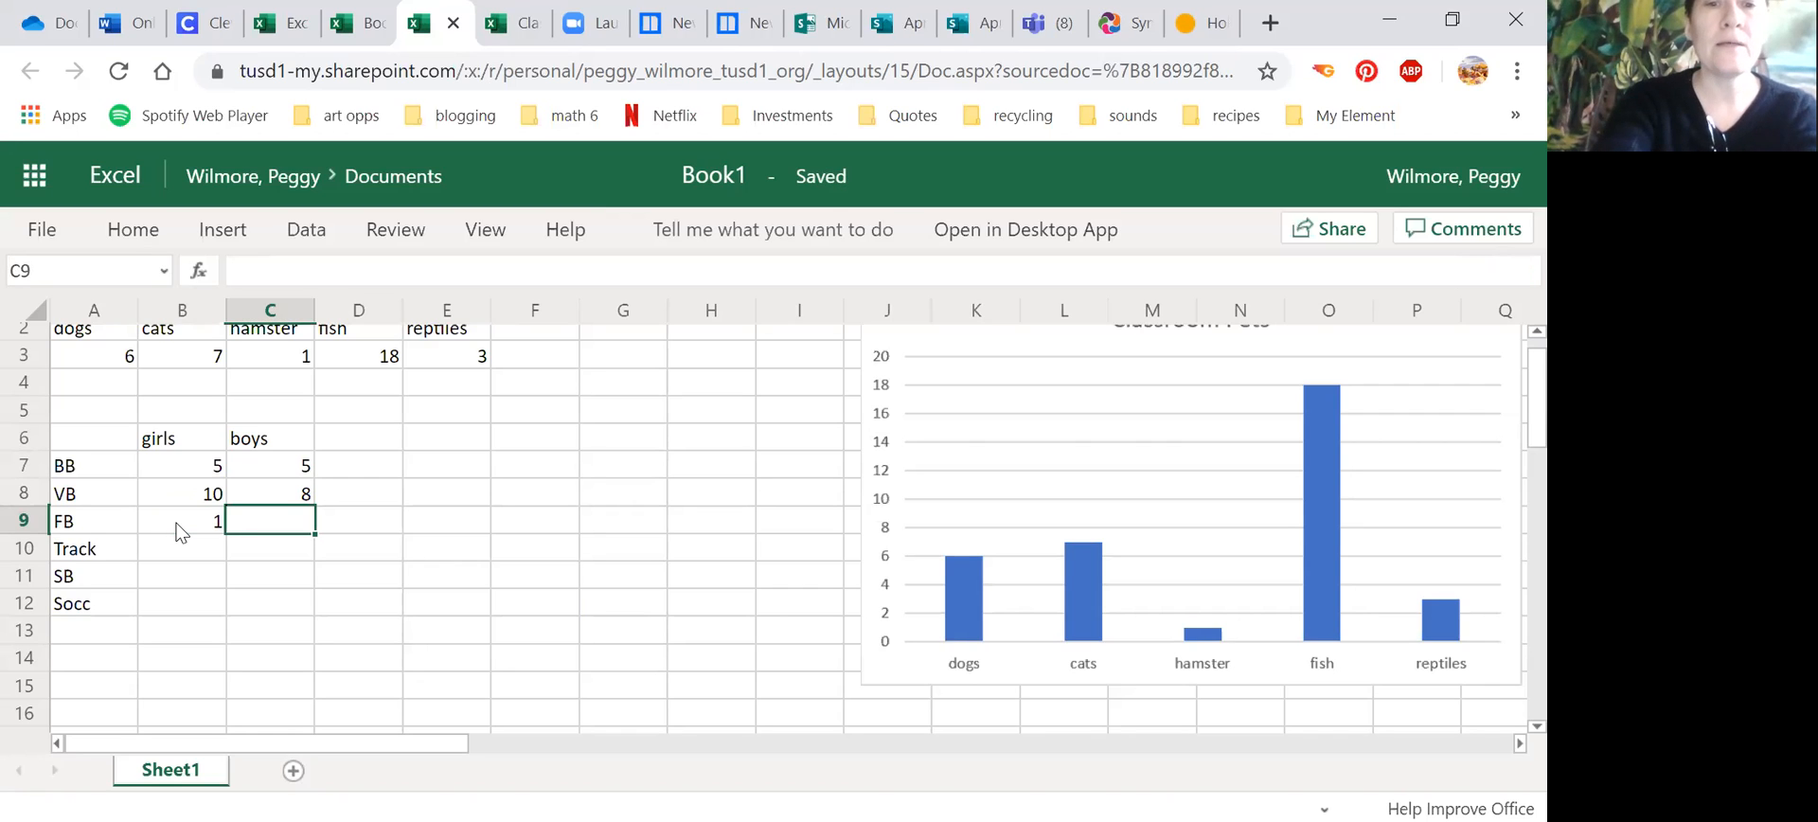
{"action": "type", "text": "18"}
{"action": "key", "text": "BackSpace"}
{"action": "type", "text": "0"}
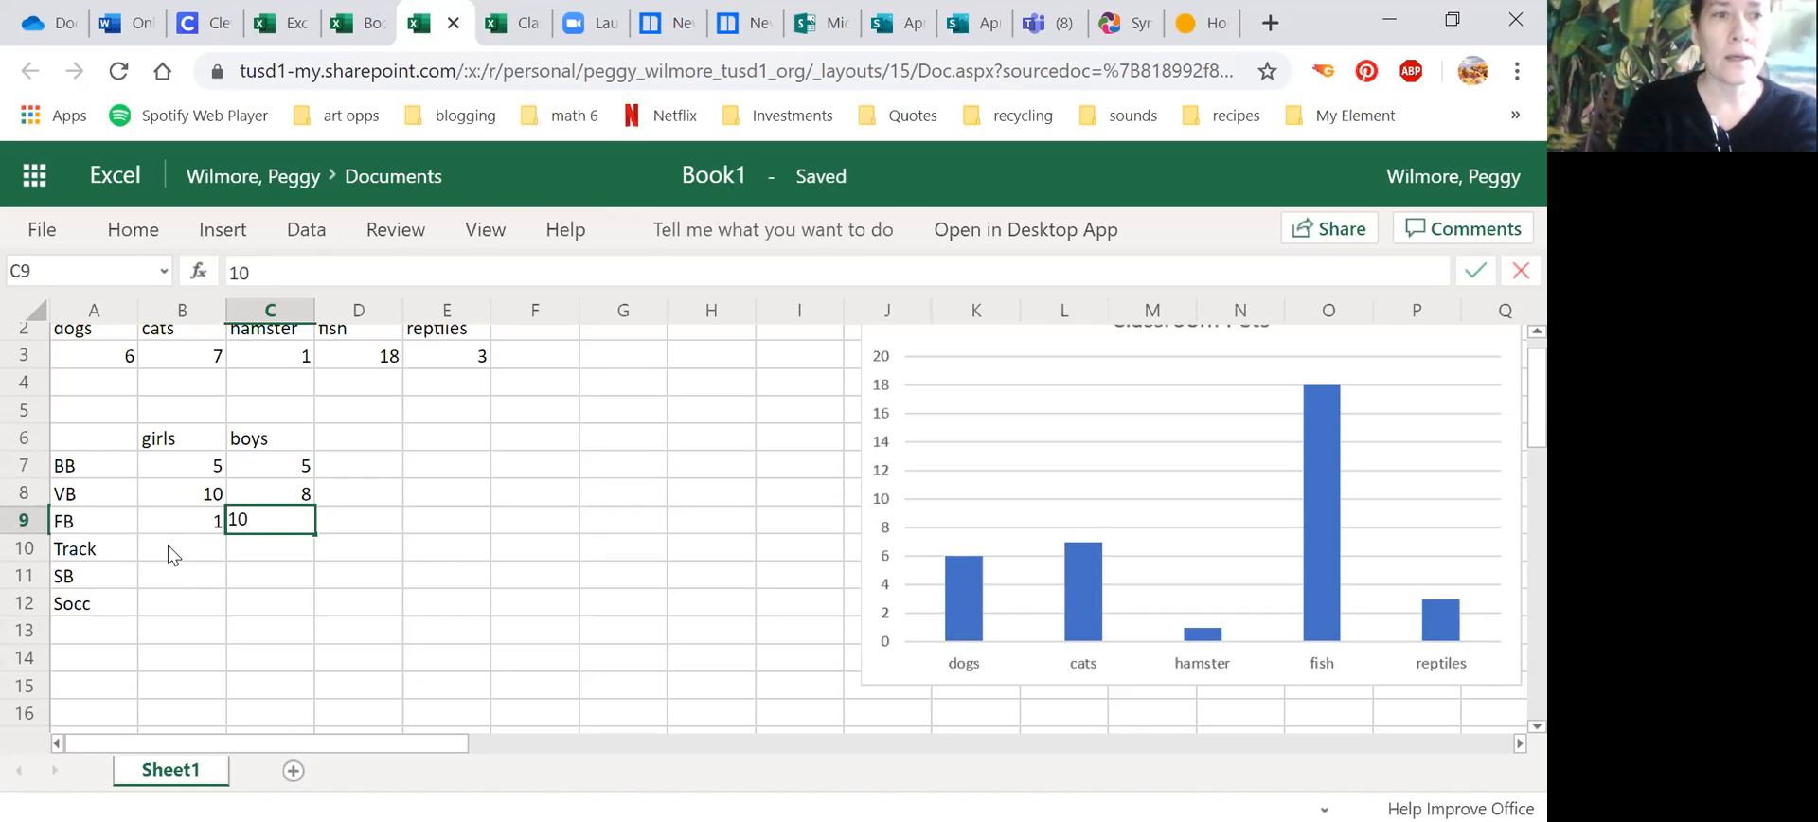
Step: Fill in the girls and boys counts for Track as 4 and 3, and for SB as 6 and 1
{"action": "left_click", "coordinate": [168, 547]}
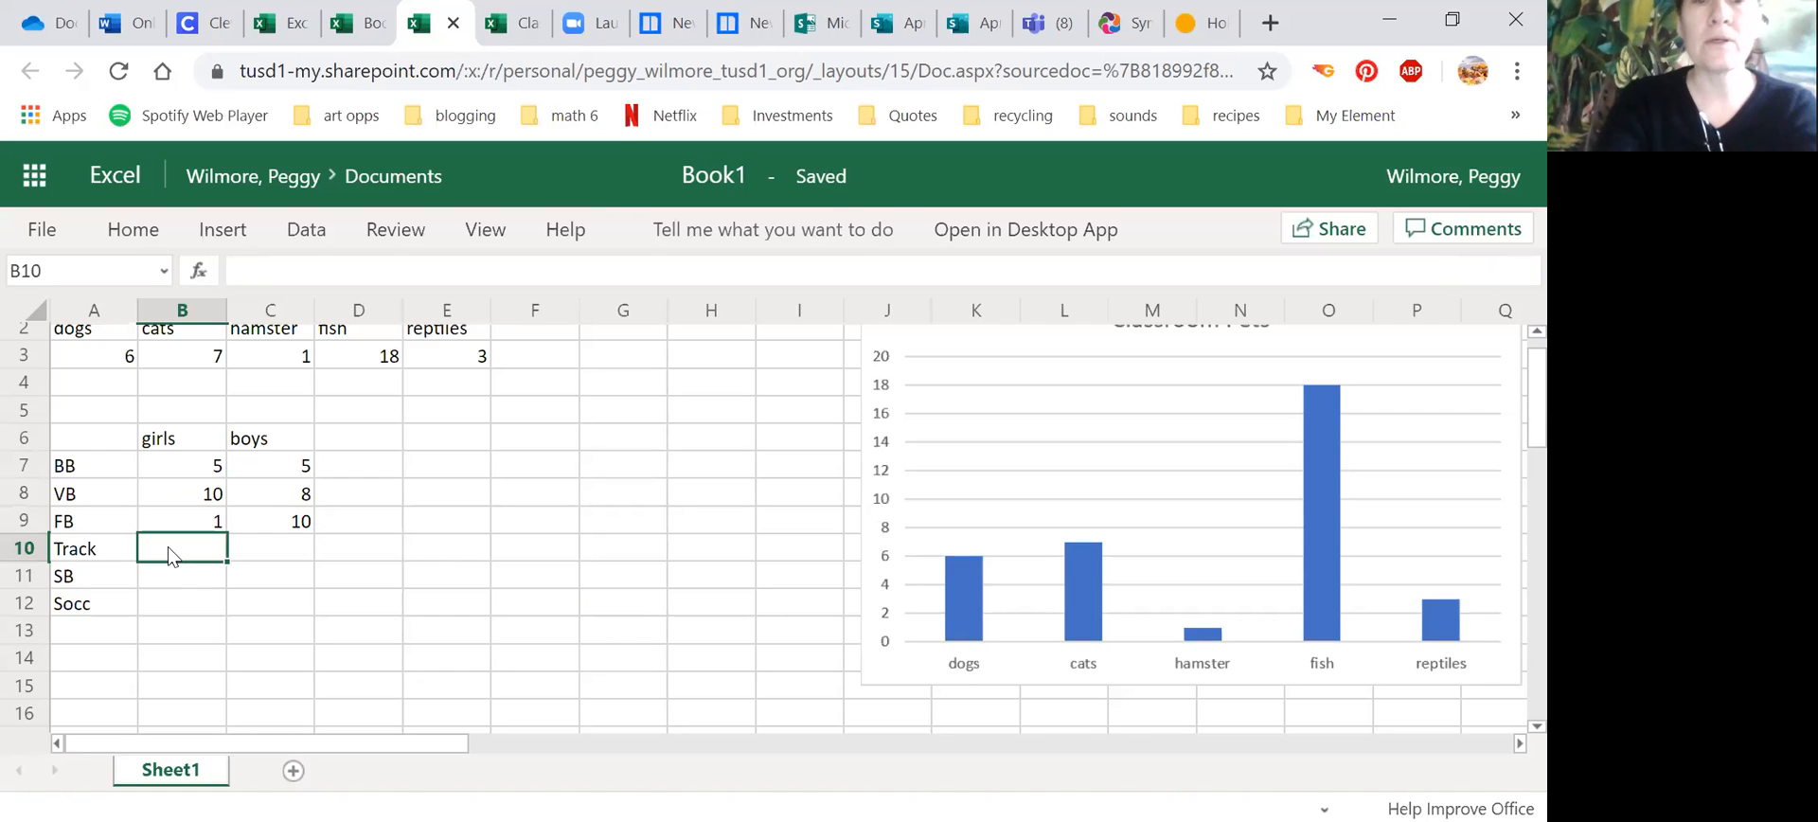
{"action": "type", "text": "4"}
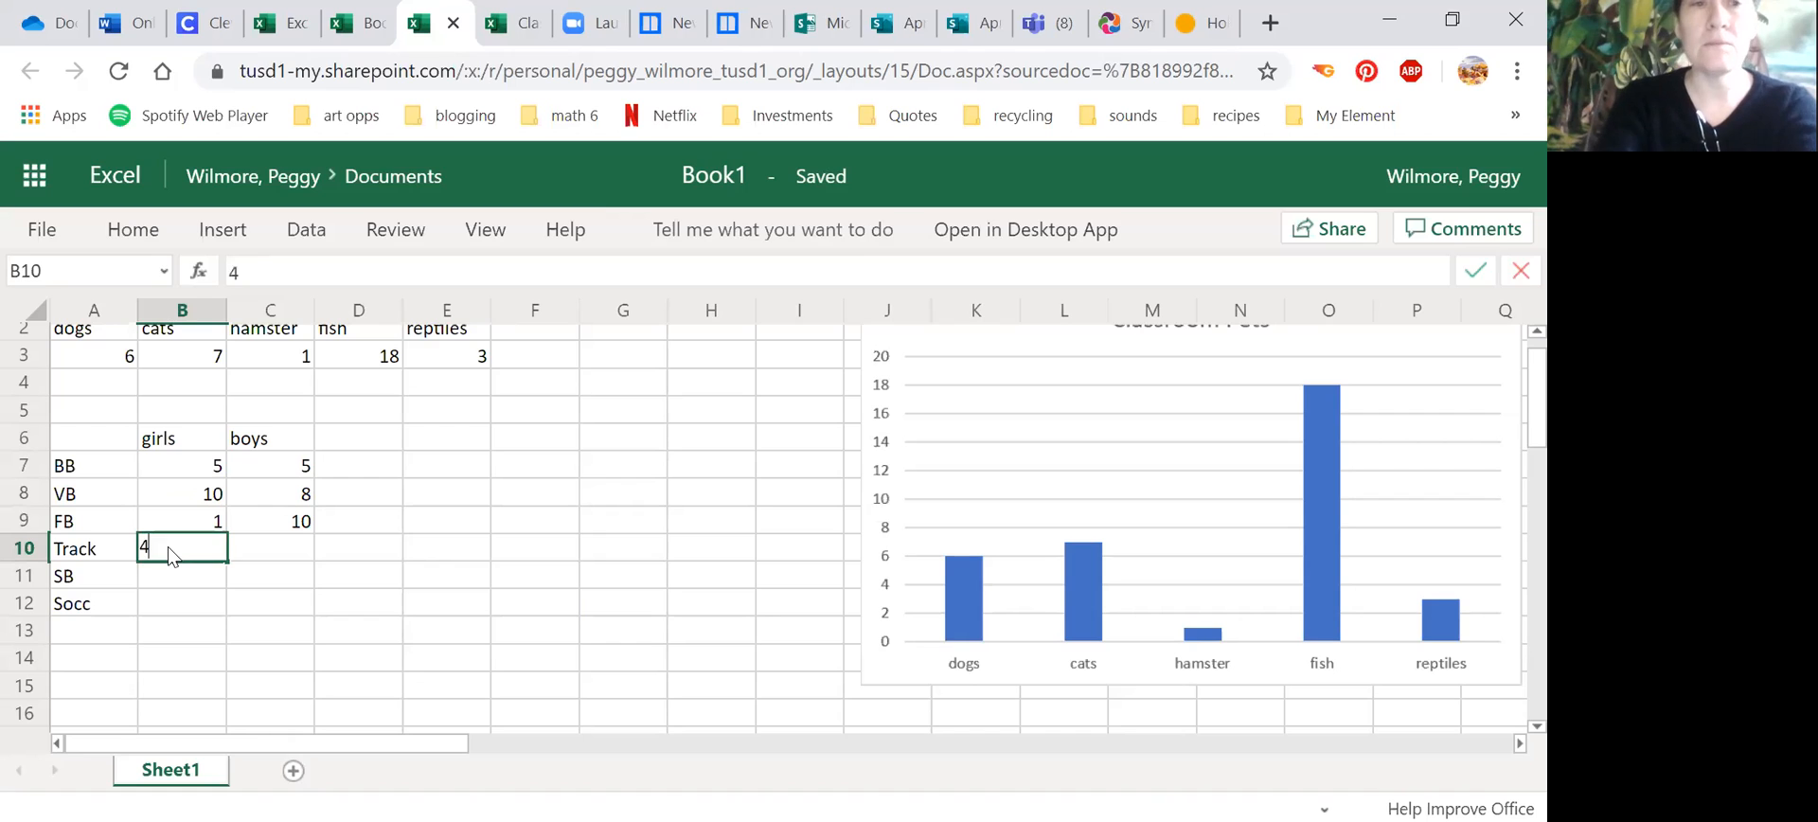
{"action": "key", "text": "Tab"}
{"action": "type", "text": "3"}
{"action": "left_click", "coordinate": [187, 589]}
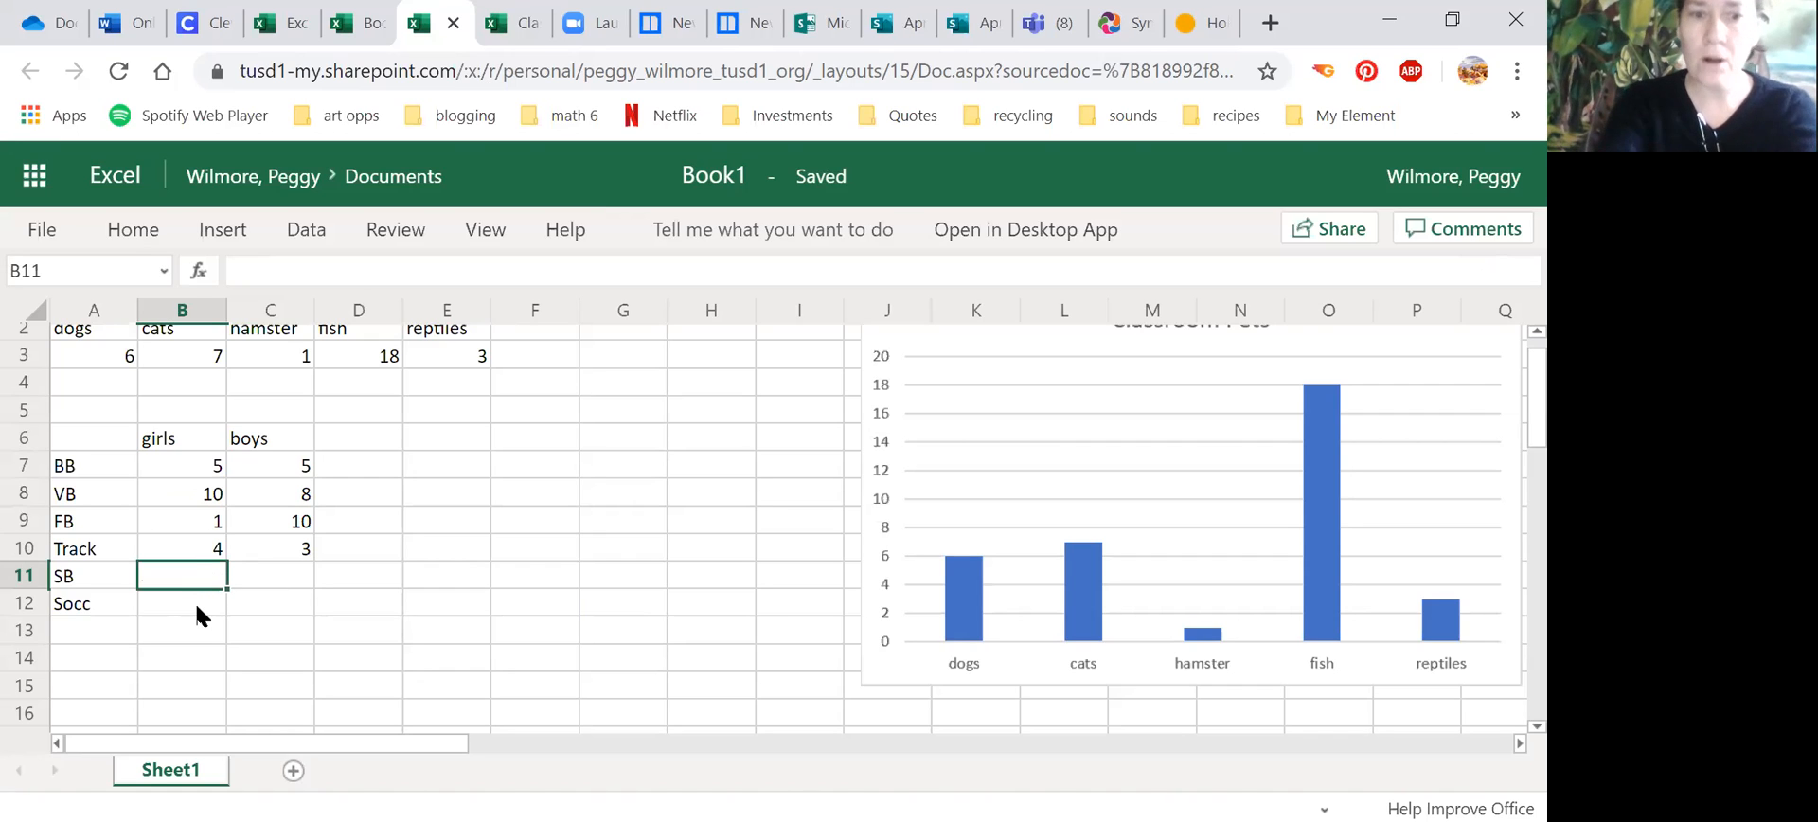
{"action": "type", "text": "6"}
{"action": "left_click", "coordinate": [276, 571]}
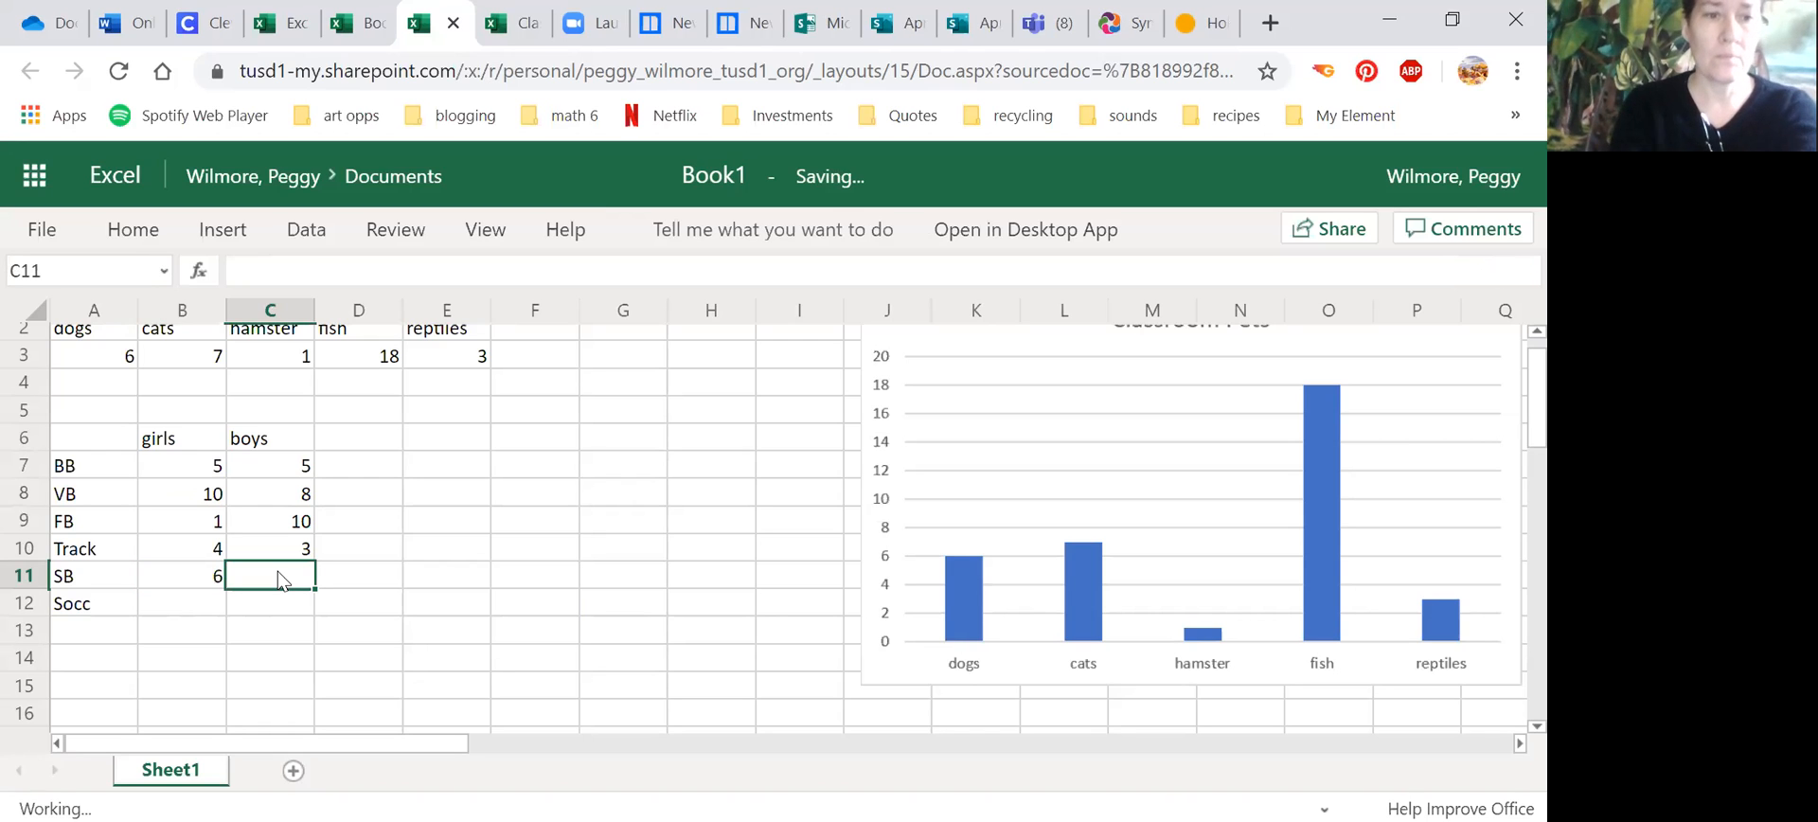
{"action": "type", "text": "1"}
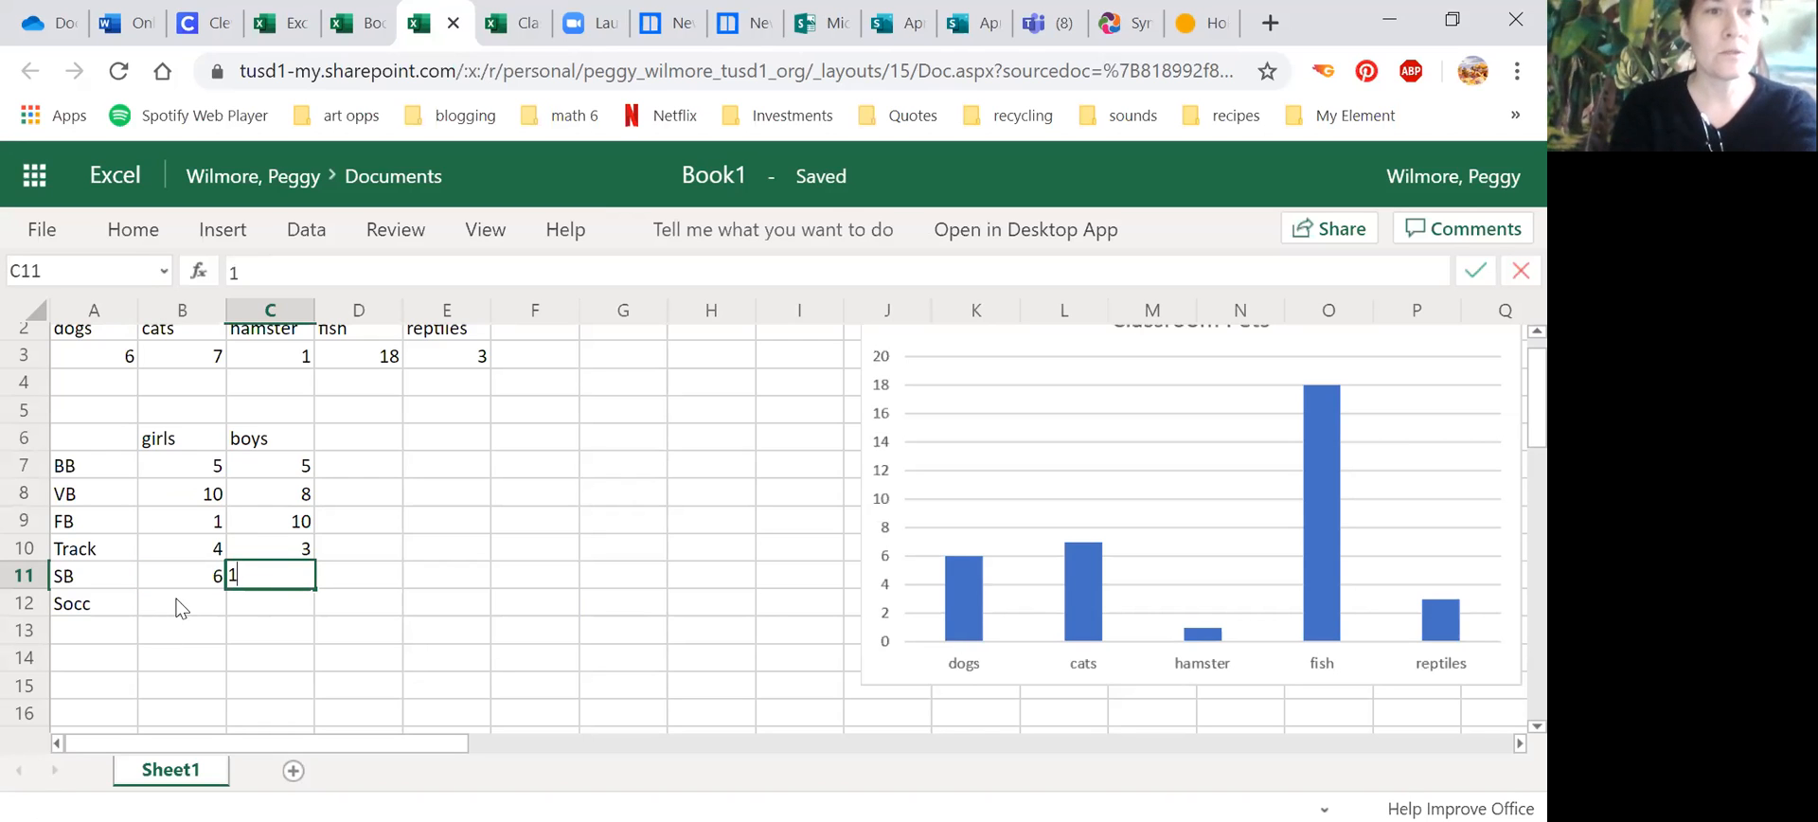
{"action": "left_click", "coordinate": [176, 598]}
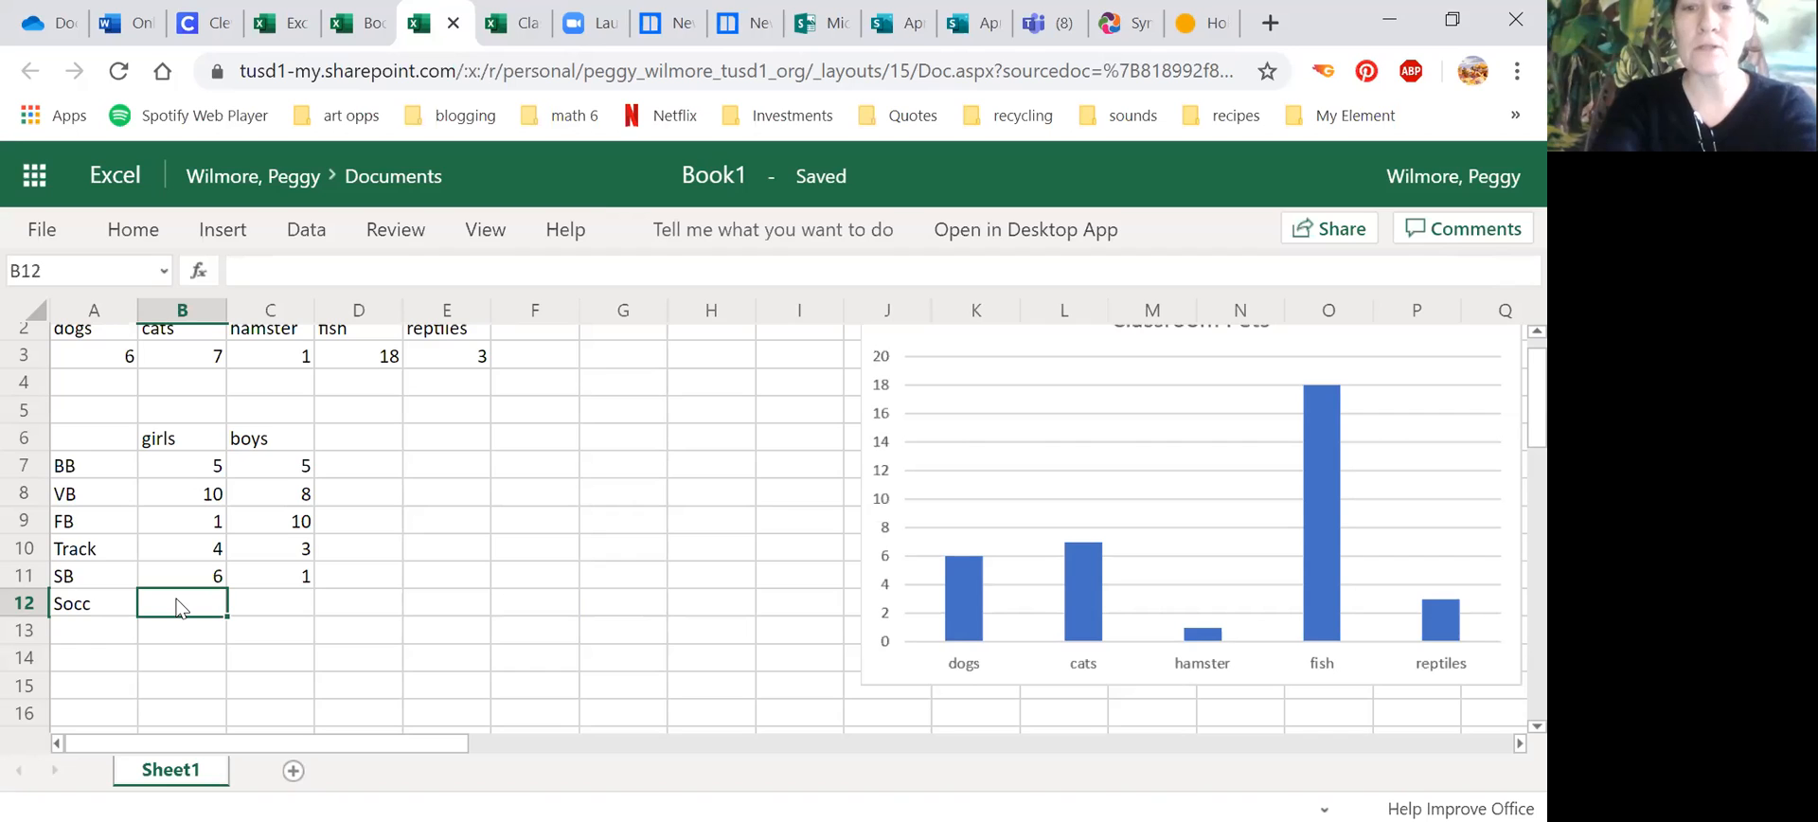
Step: Fill in the Socc row with 10 for girls and 10 for boys
{"action": "type", "text": "10"}
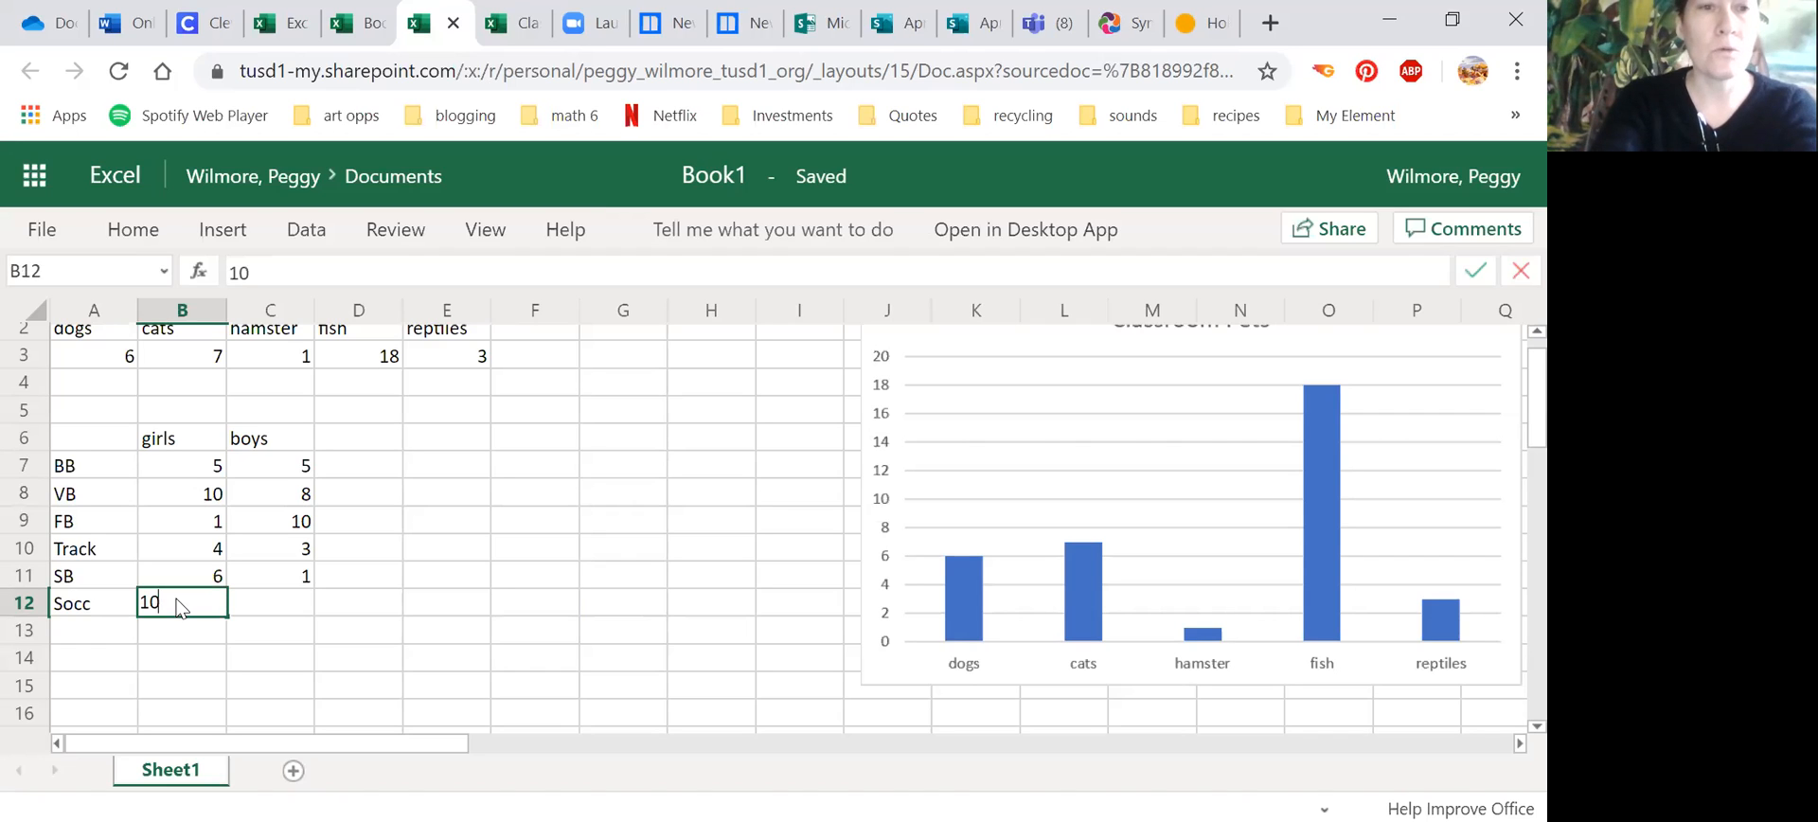
{"action": "left_click", "coordinate": [297, 608]}
{"action": "type", "text": "10"}
{"action": "left_click", "coordinate": [282, 634]}
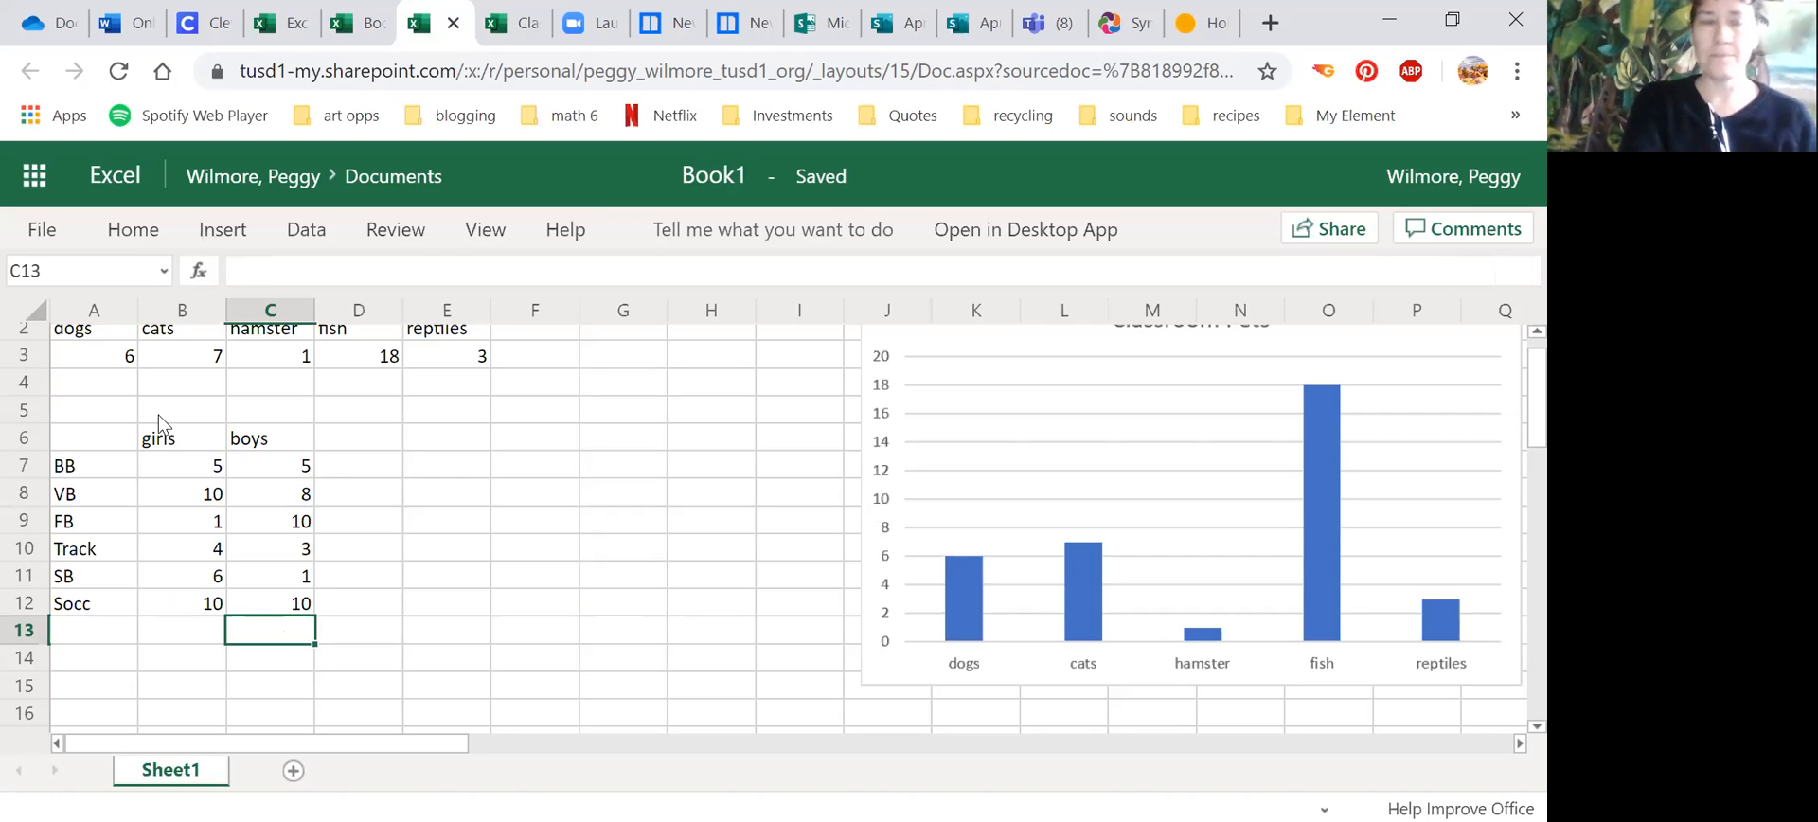
Step: Insert a 2-D clustered column chart from the sports table in A6:C12
{"action": "left_click", "coordinate": [66, 441]}
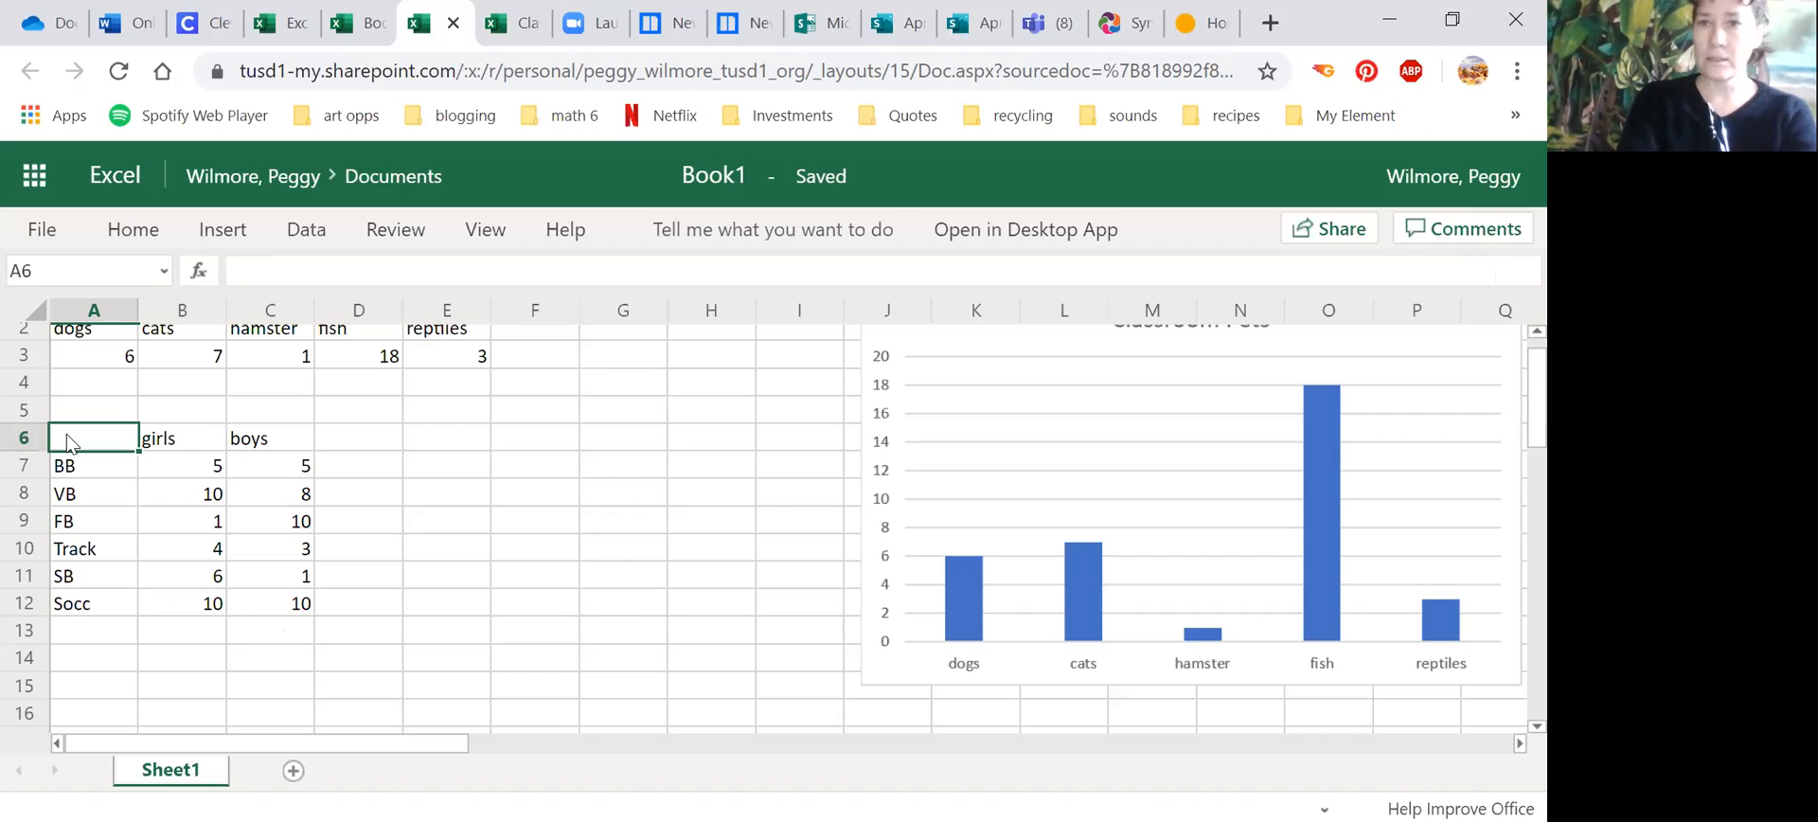
{"action": "left_click_drag", "start_coordinate": [131, 458], "coordinate": [312, 600]}
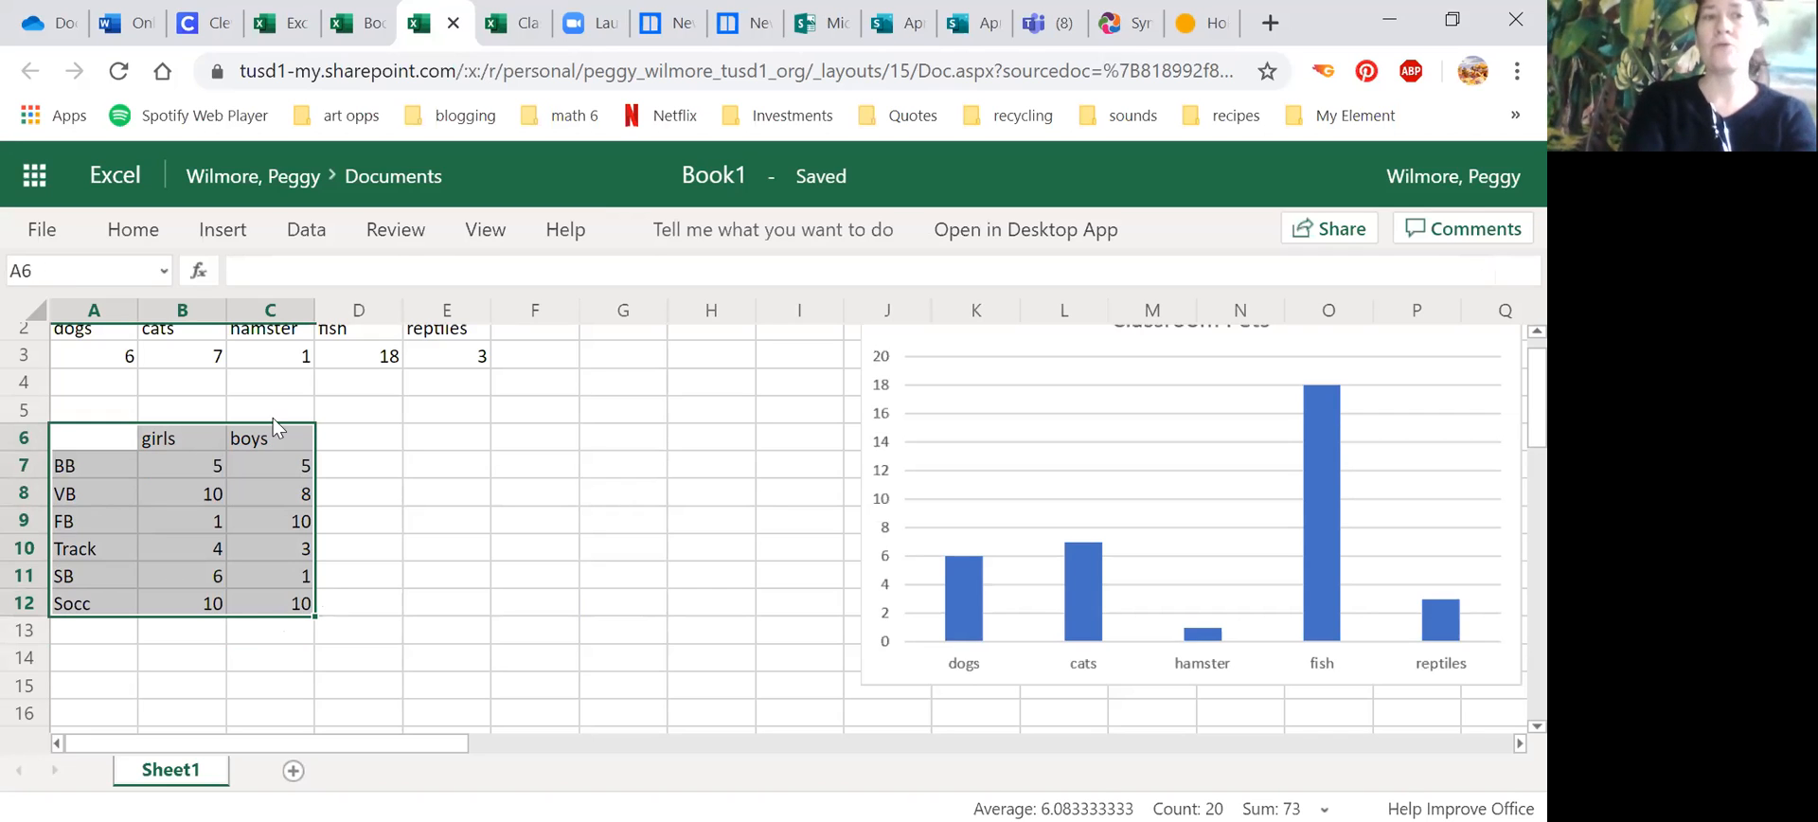
{"action": "left_click", "coordinate": [229, 230]}
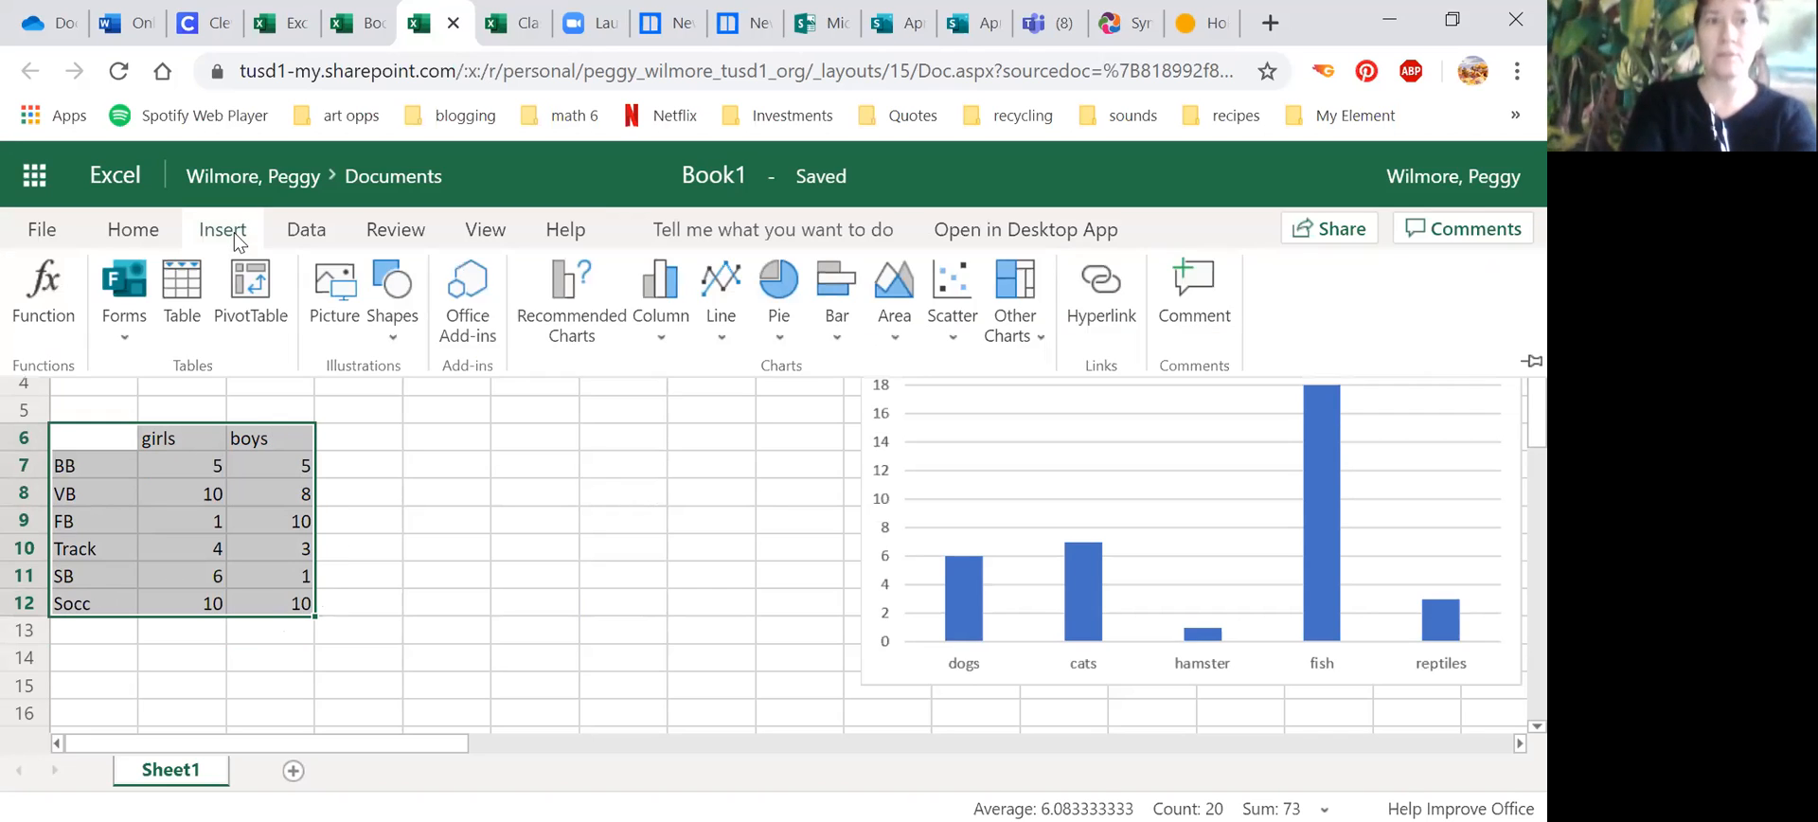
{"action": "left_click", "coordinate": [664, 327]}
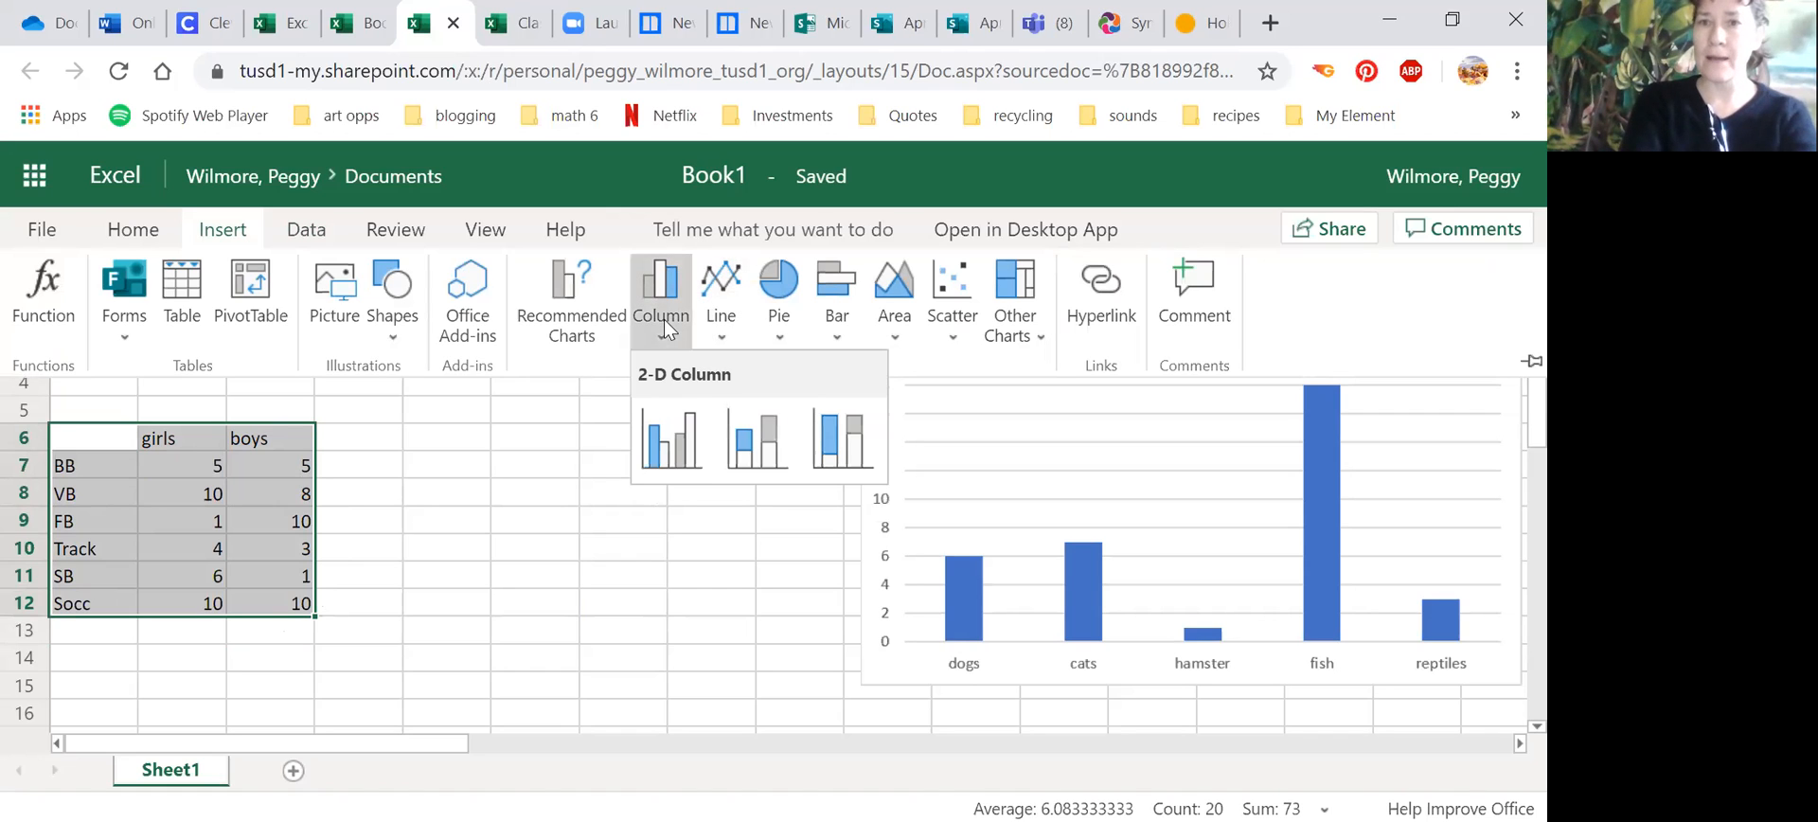
{"action": "left_click", "coordinate": [685, 434]}
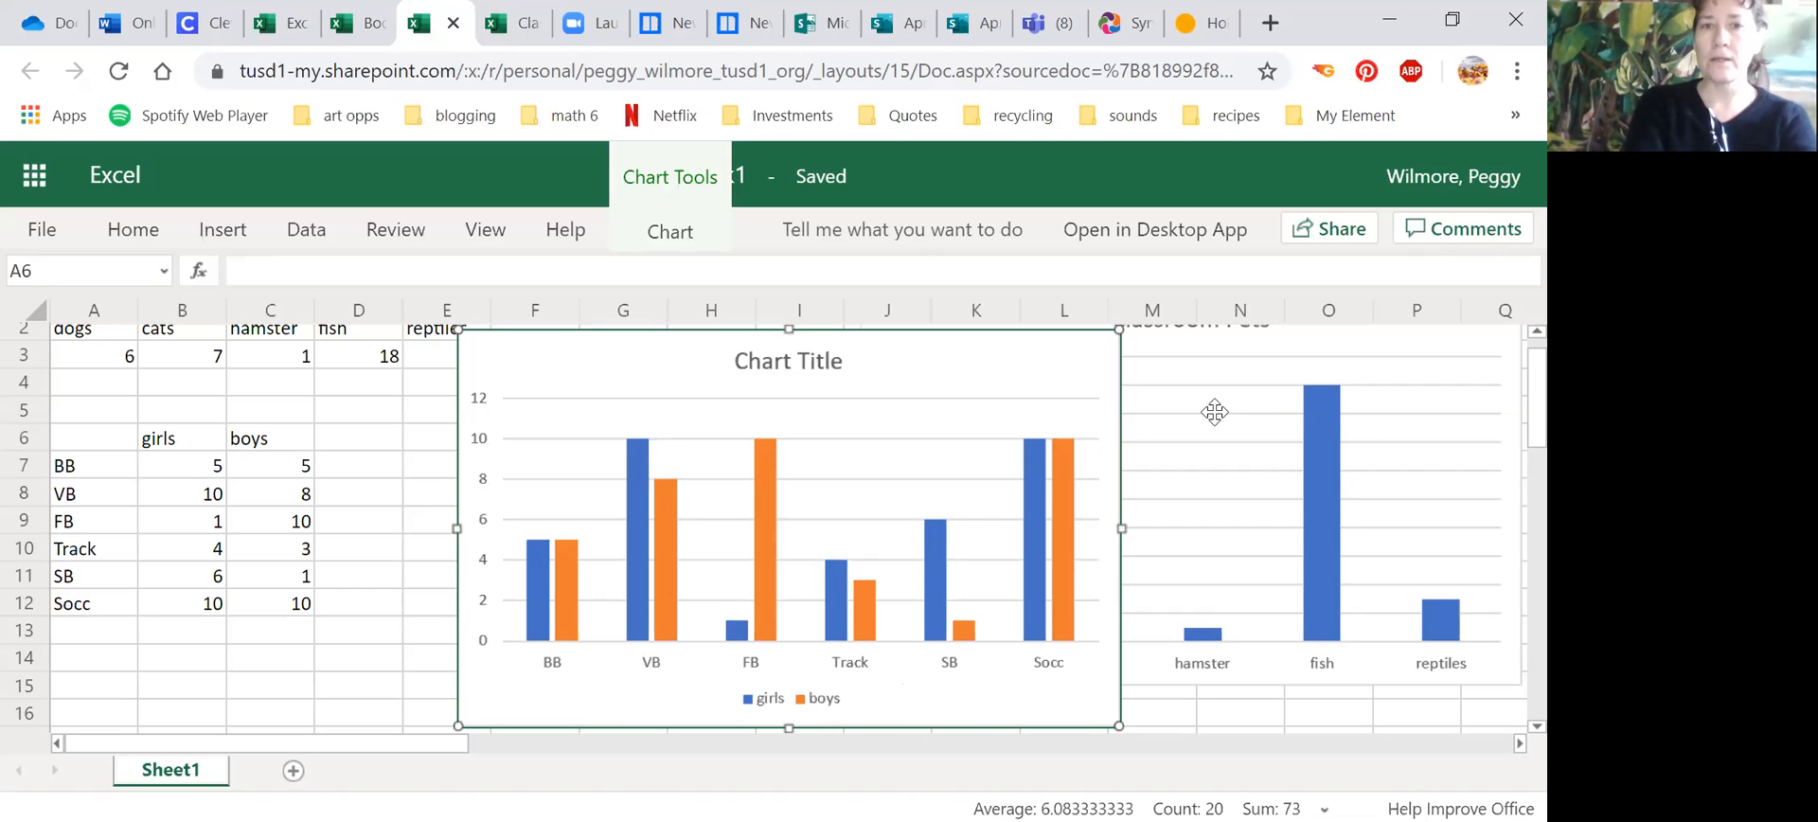
Step: Title the sports chart Sports Preferences and move it over the classroom pets chart, starting at column J
{"action": "left_click", "coordinate": [669, 232]}
{"action": "left_click", "coordinate": [642, 308]}
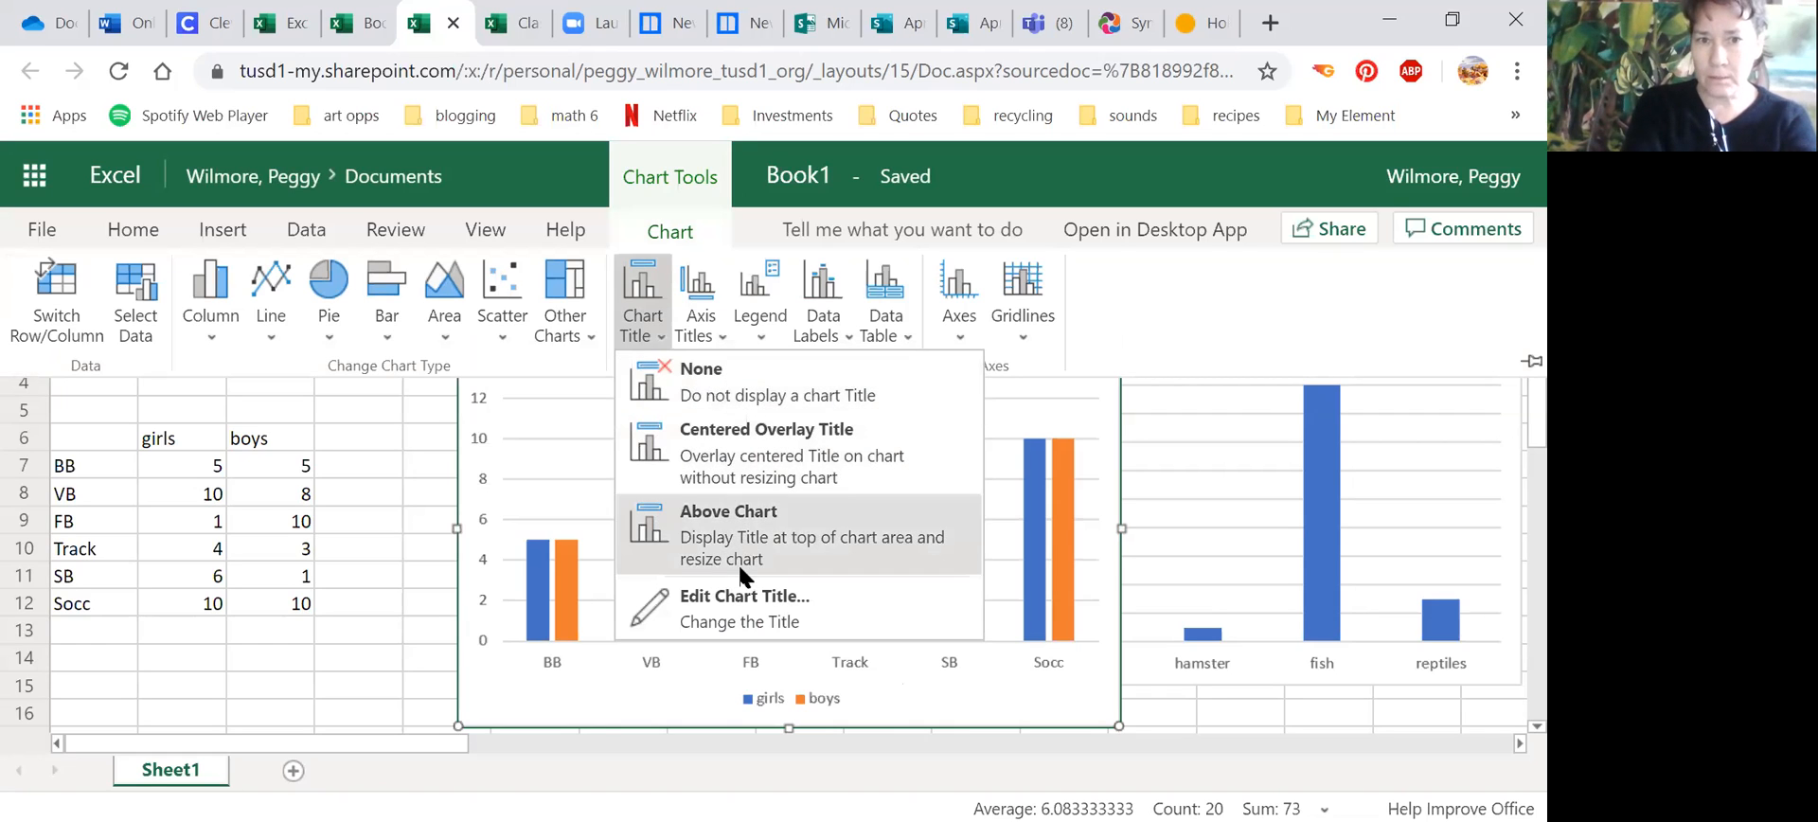
{"action": "left_click", "coordinate": [739, 596]}
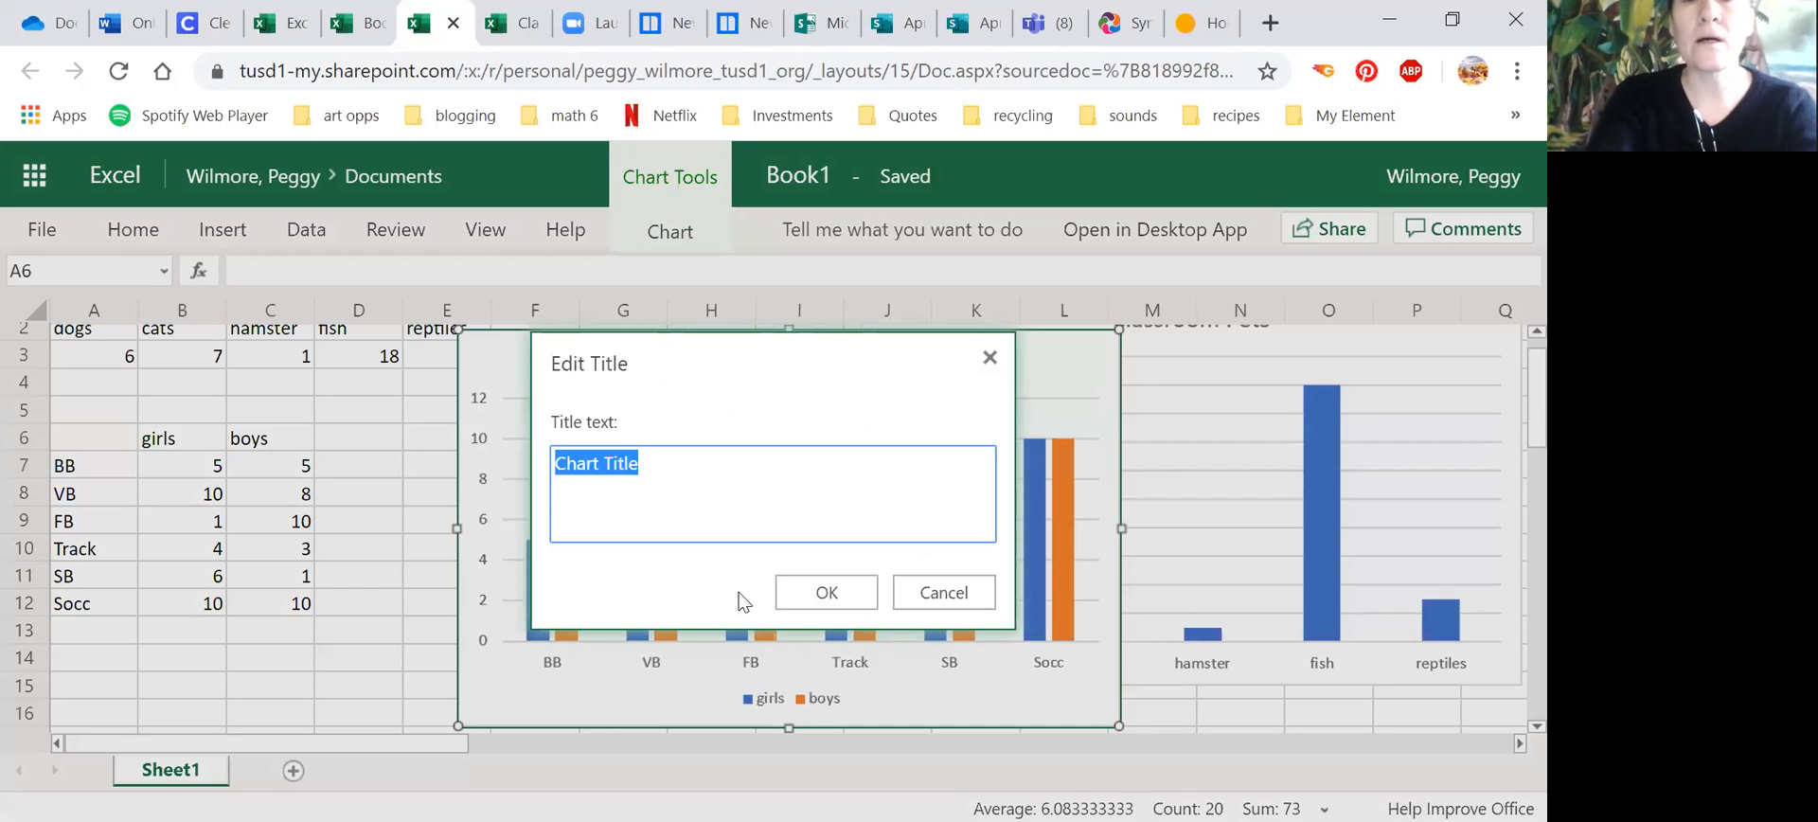
{"action": "type", "text": "po"}
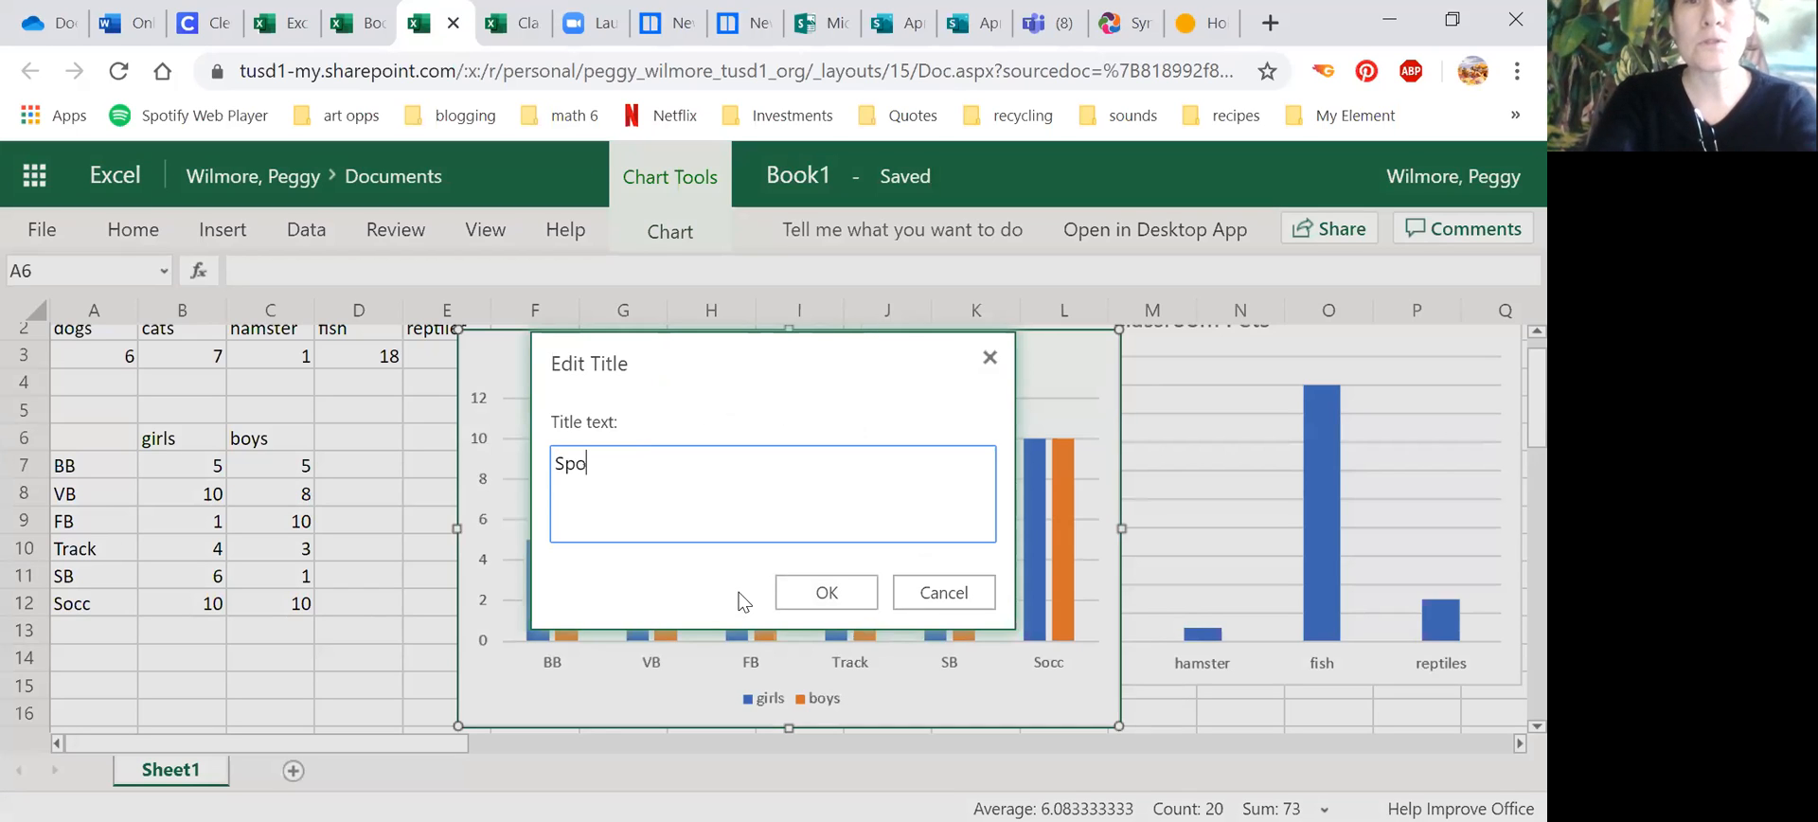
{"action": "type", "text": "rts Pre"}
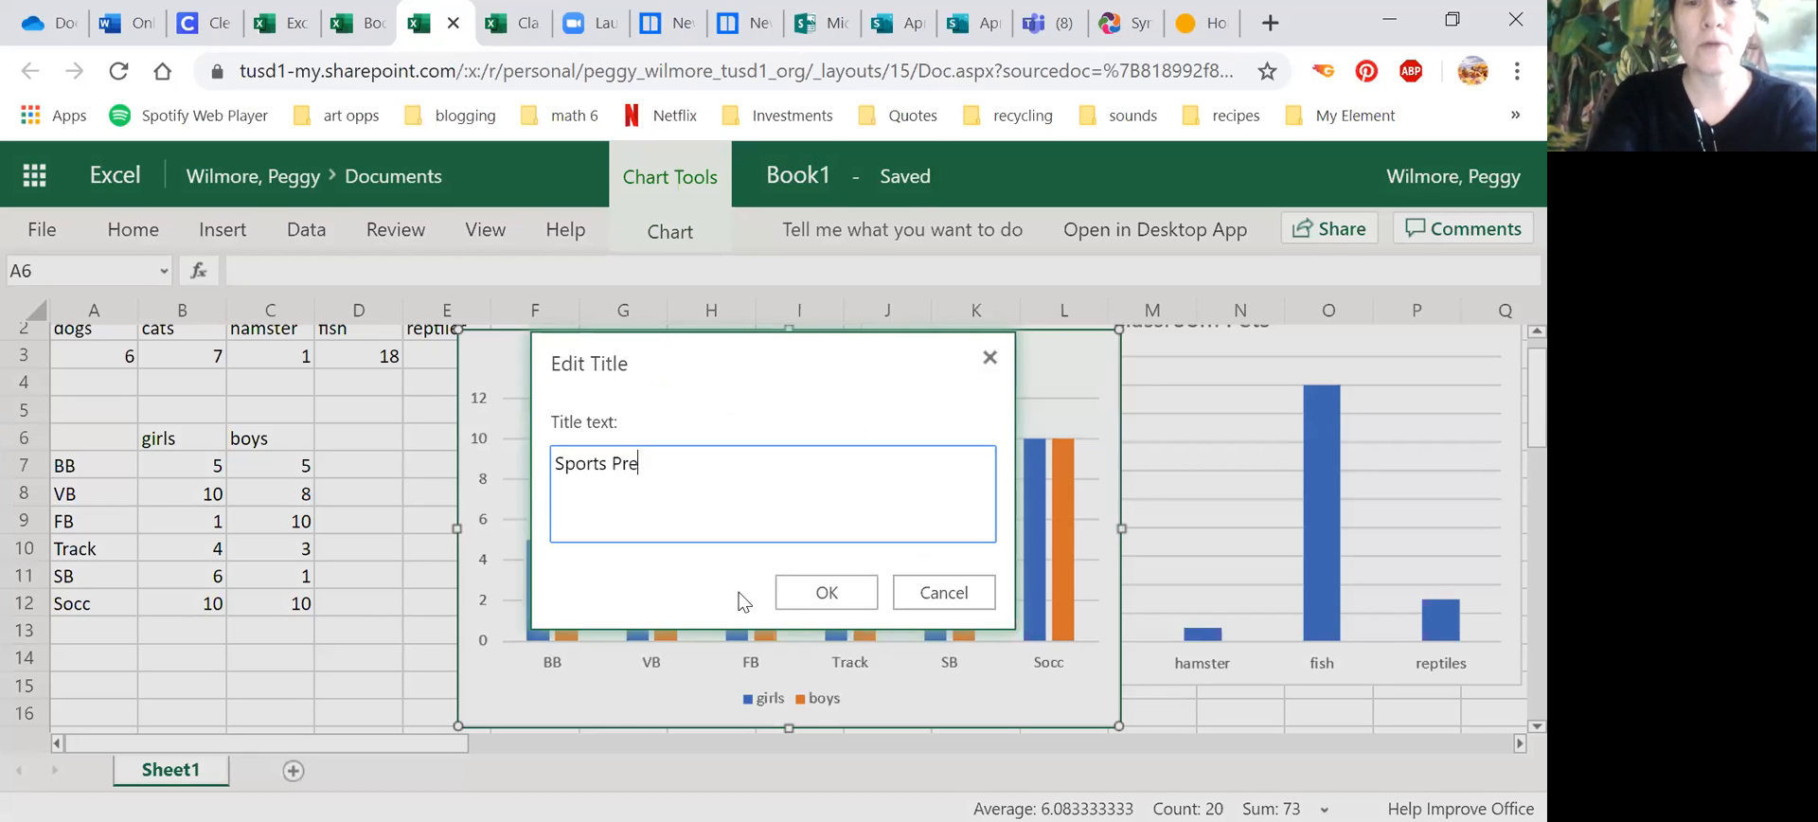
{"action": "type", "text": "ferences"}
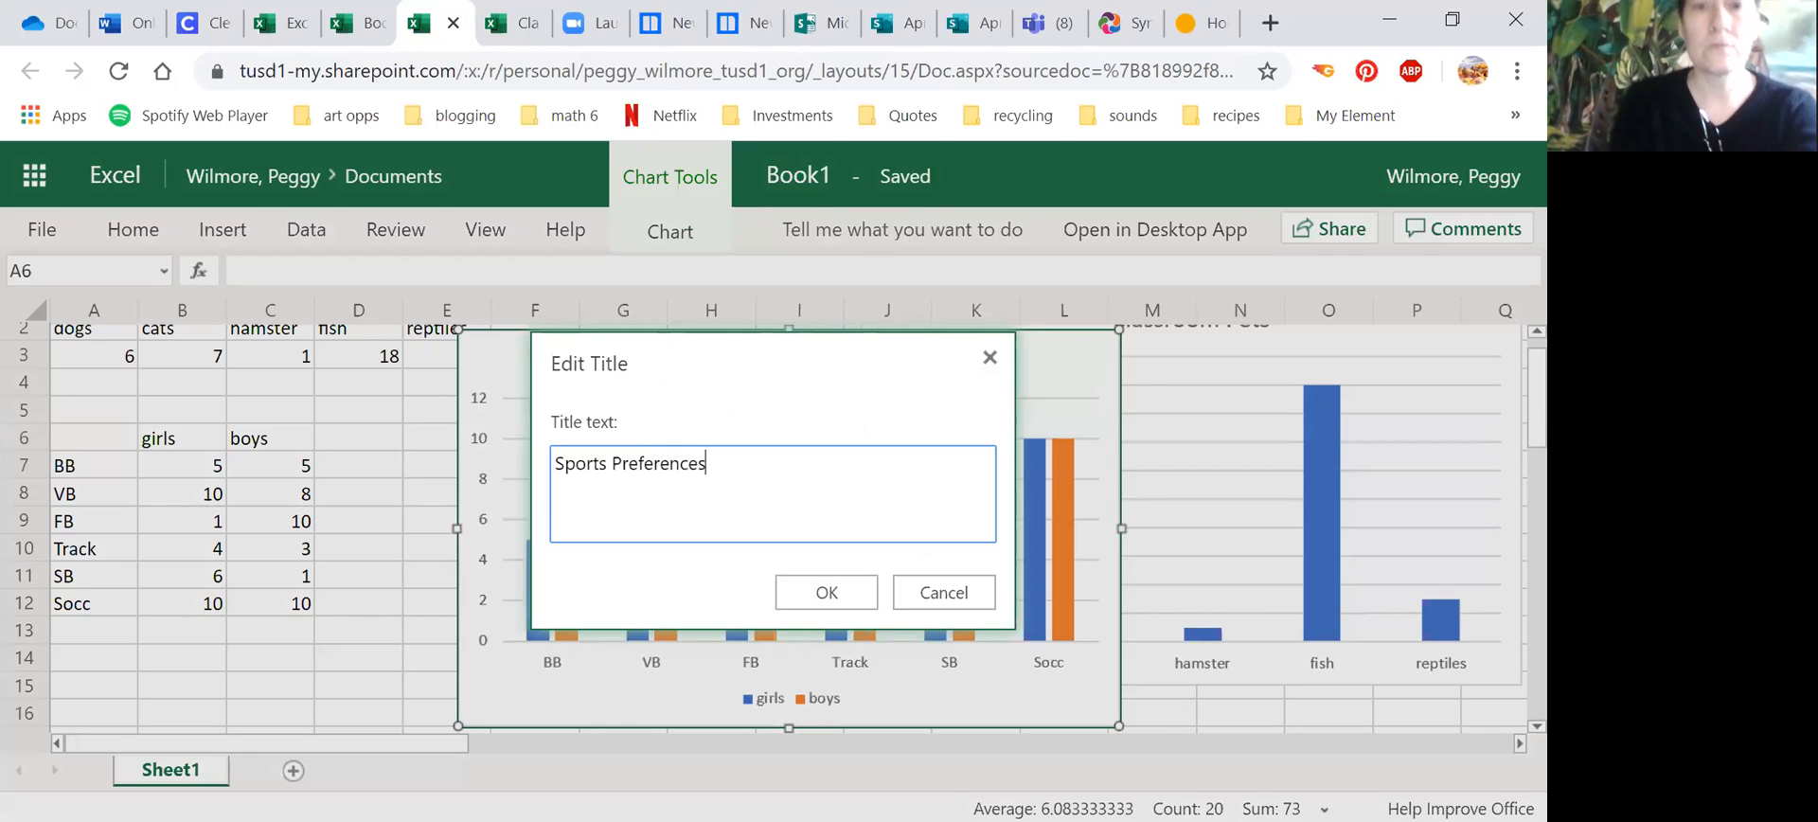
{"action": "left_click", "coordinate": [828, 597]}
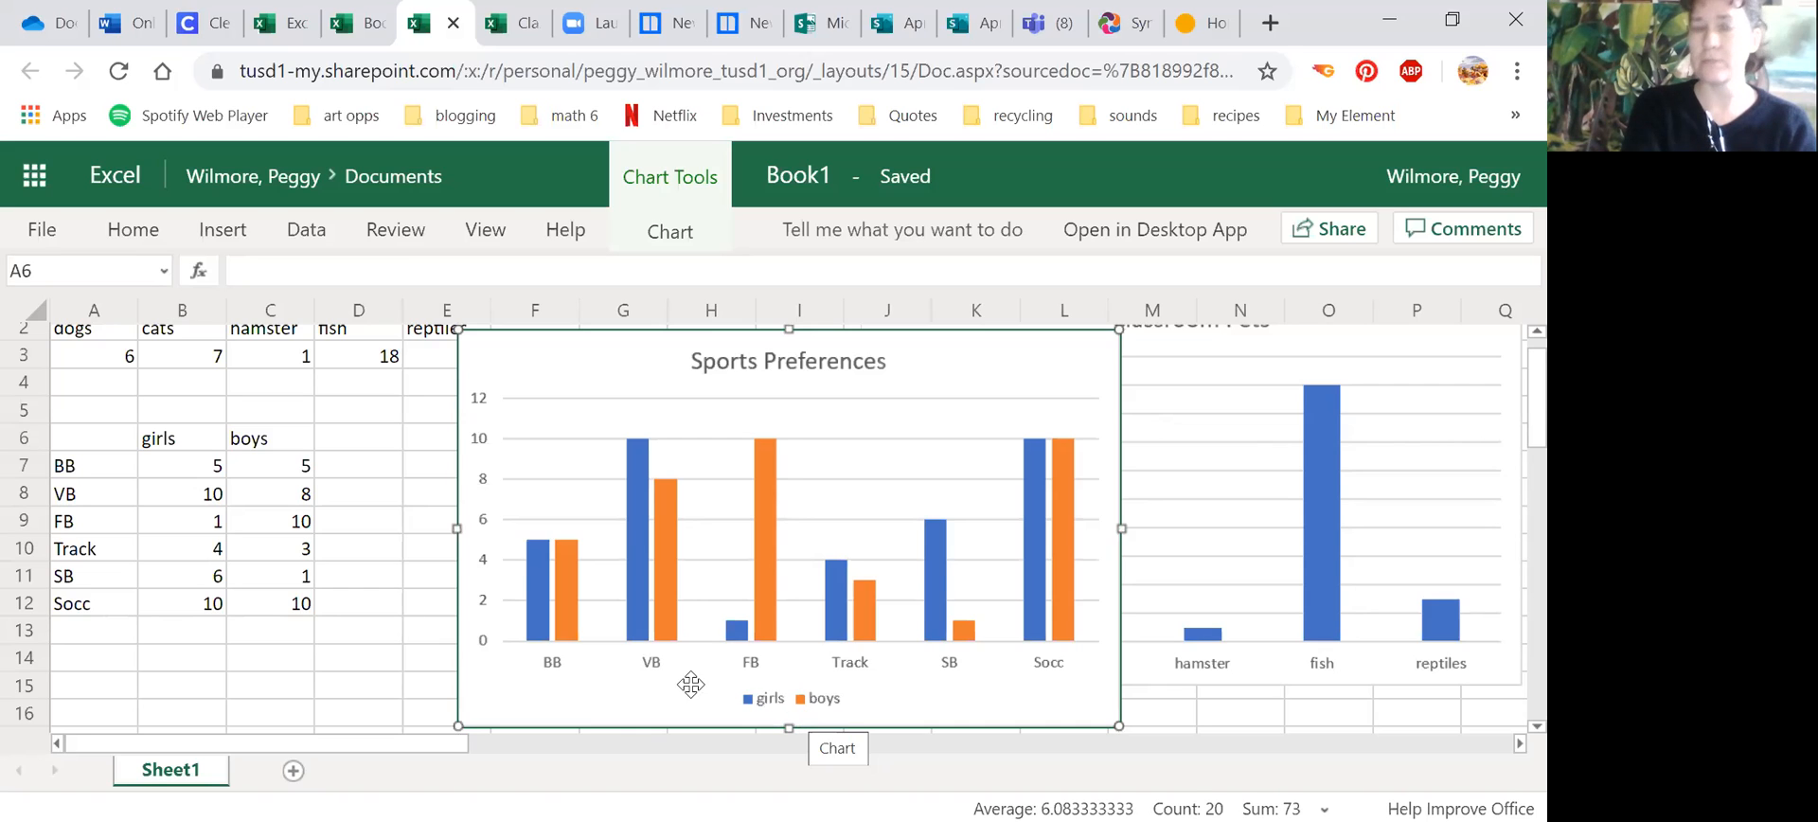
{"action": "left_click_drag", "start_coordinate": [863, 380], "coordinate": [1249, 381]}
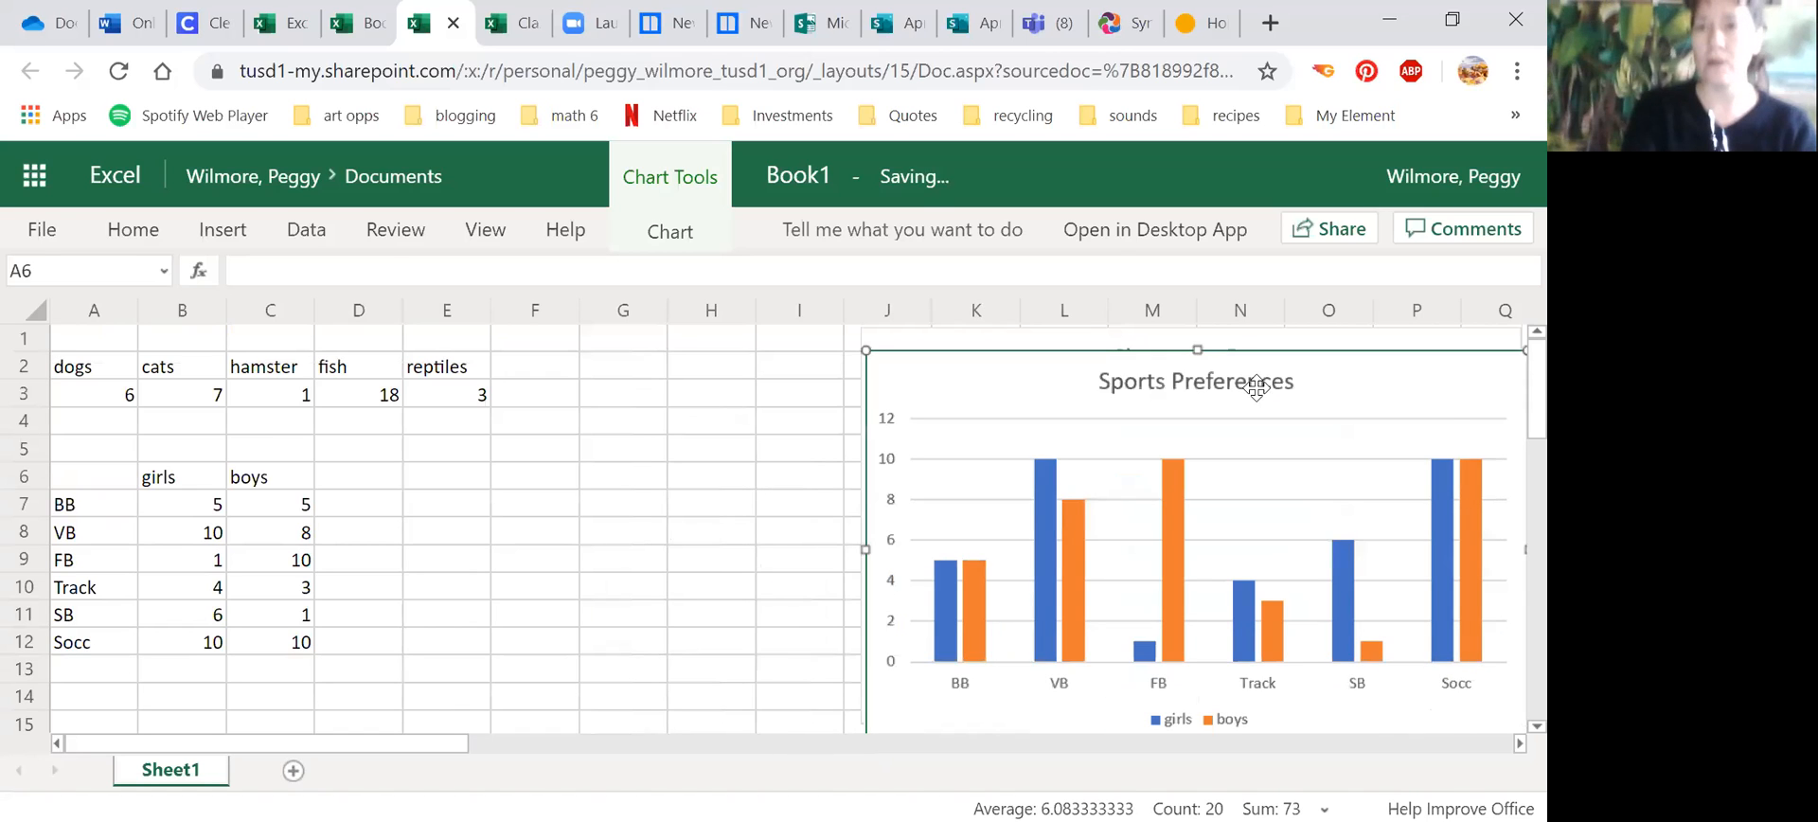
Step: Start a third table below the sports table with the column headings p2, p4 and p5 in B16:D16
{"action": "scroll", "coordinate": [1508, 397], "scroll_direction": "down", "scroll_amount": 1}
{"action": "scroll", "coordinate": [1507, 419], "scroll_direction": "down", "scroll_amount": 5}
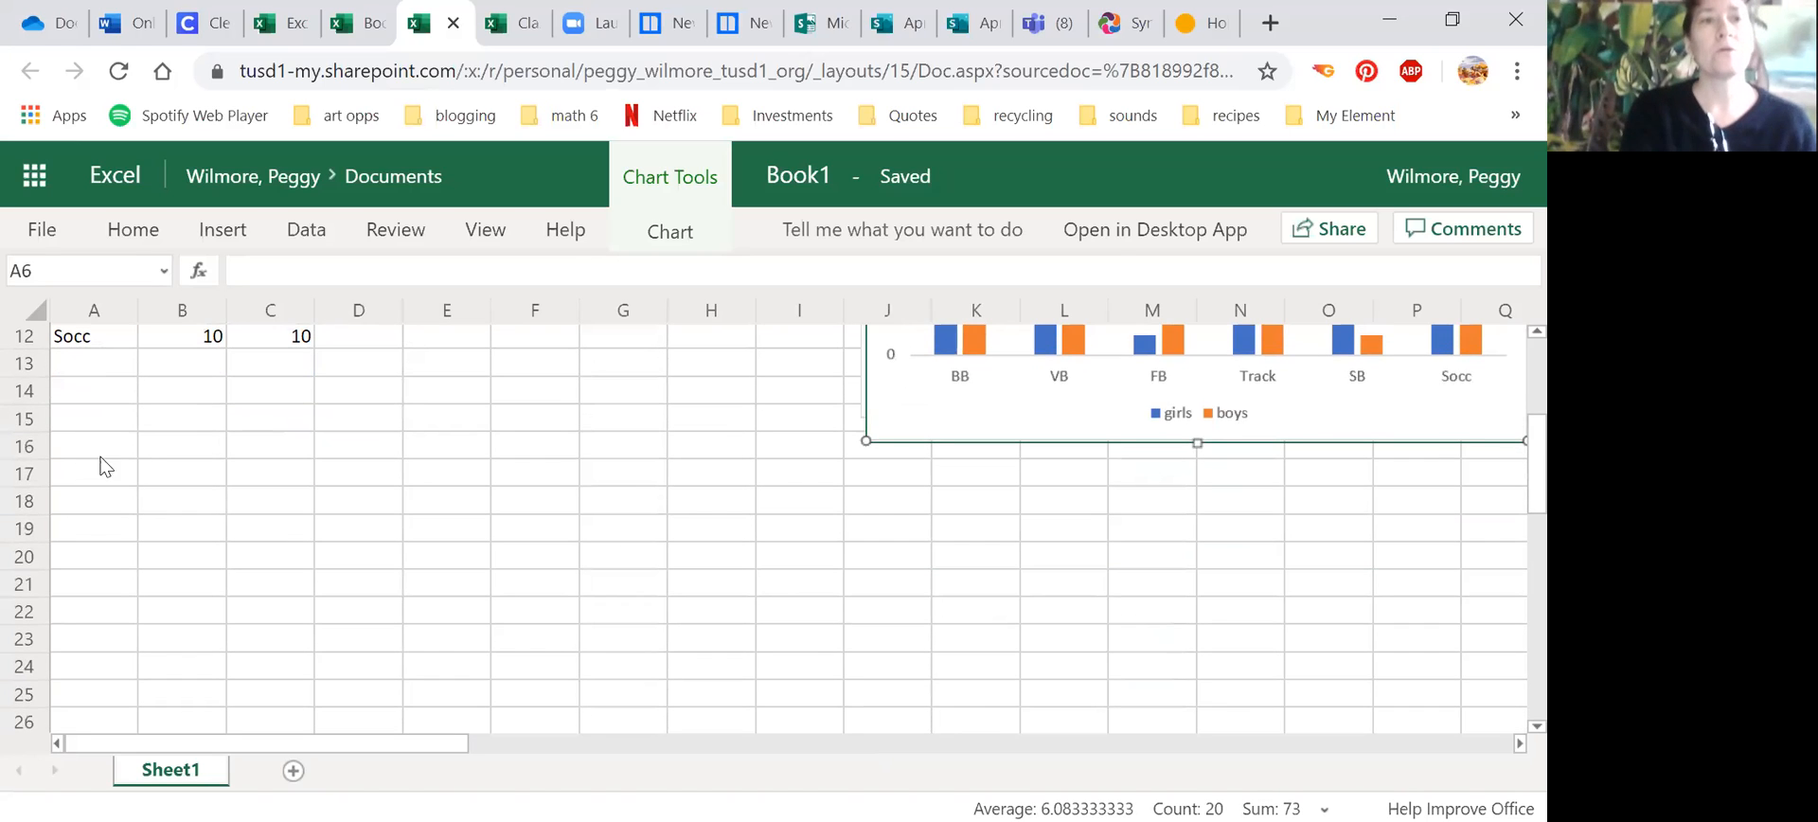
{"action": "left_click", "coordinate": [147, 447]}
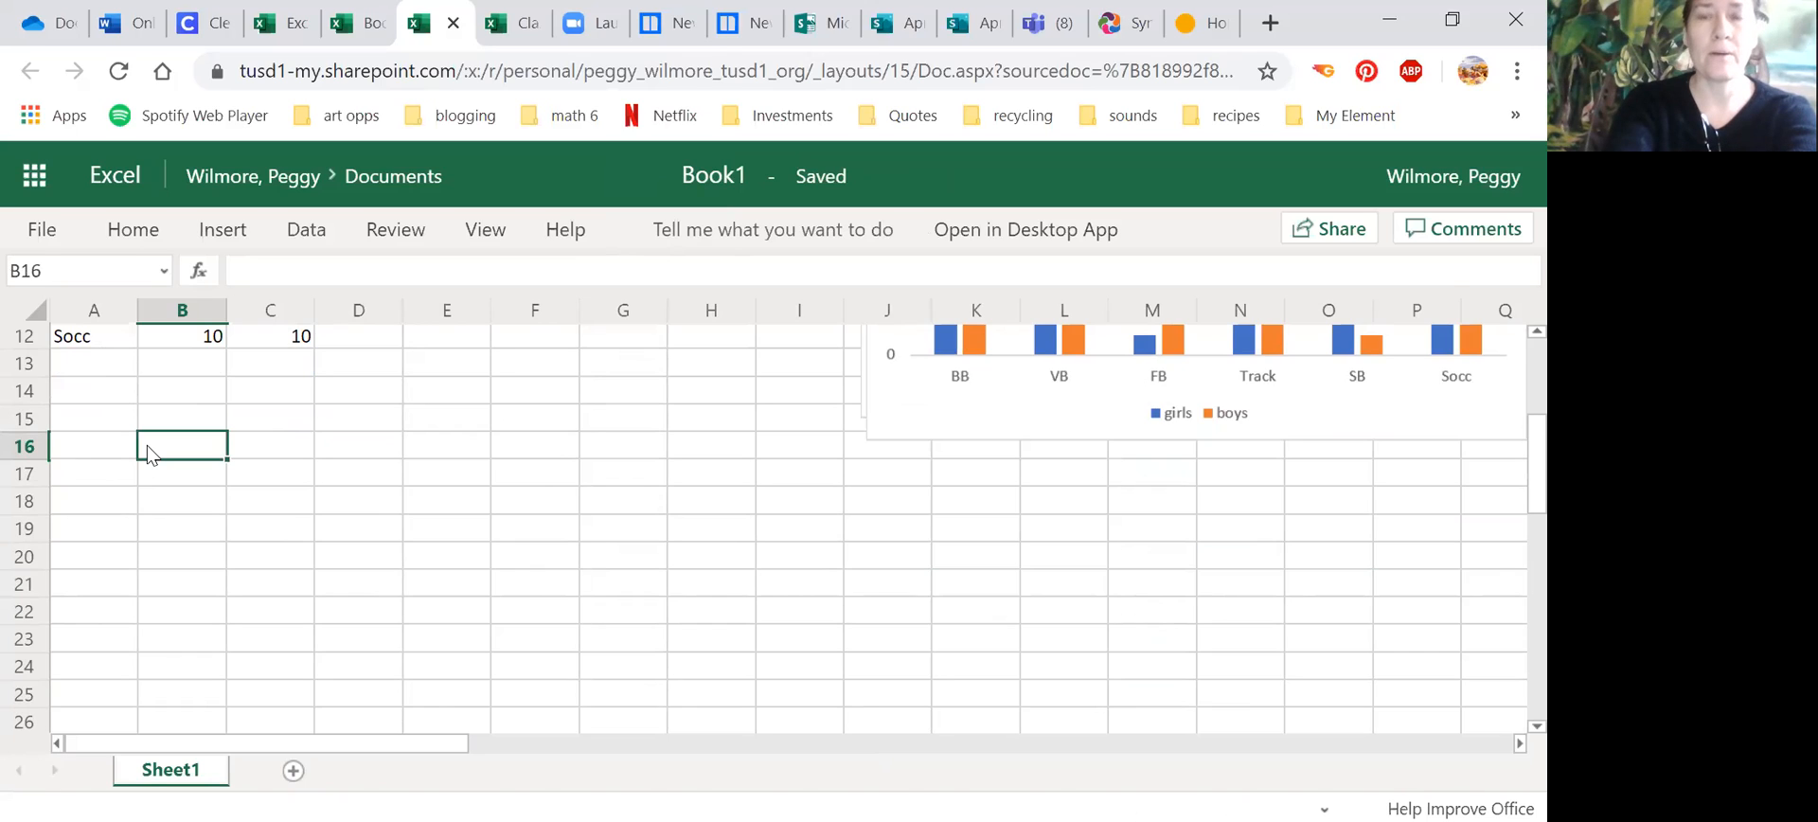
{"action": "type", "text": "p2"}
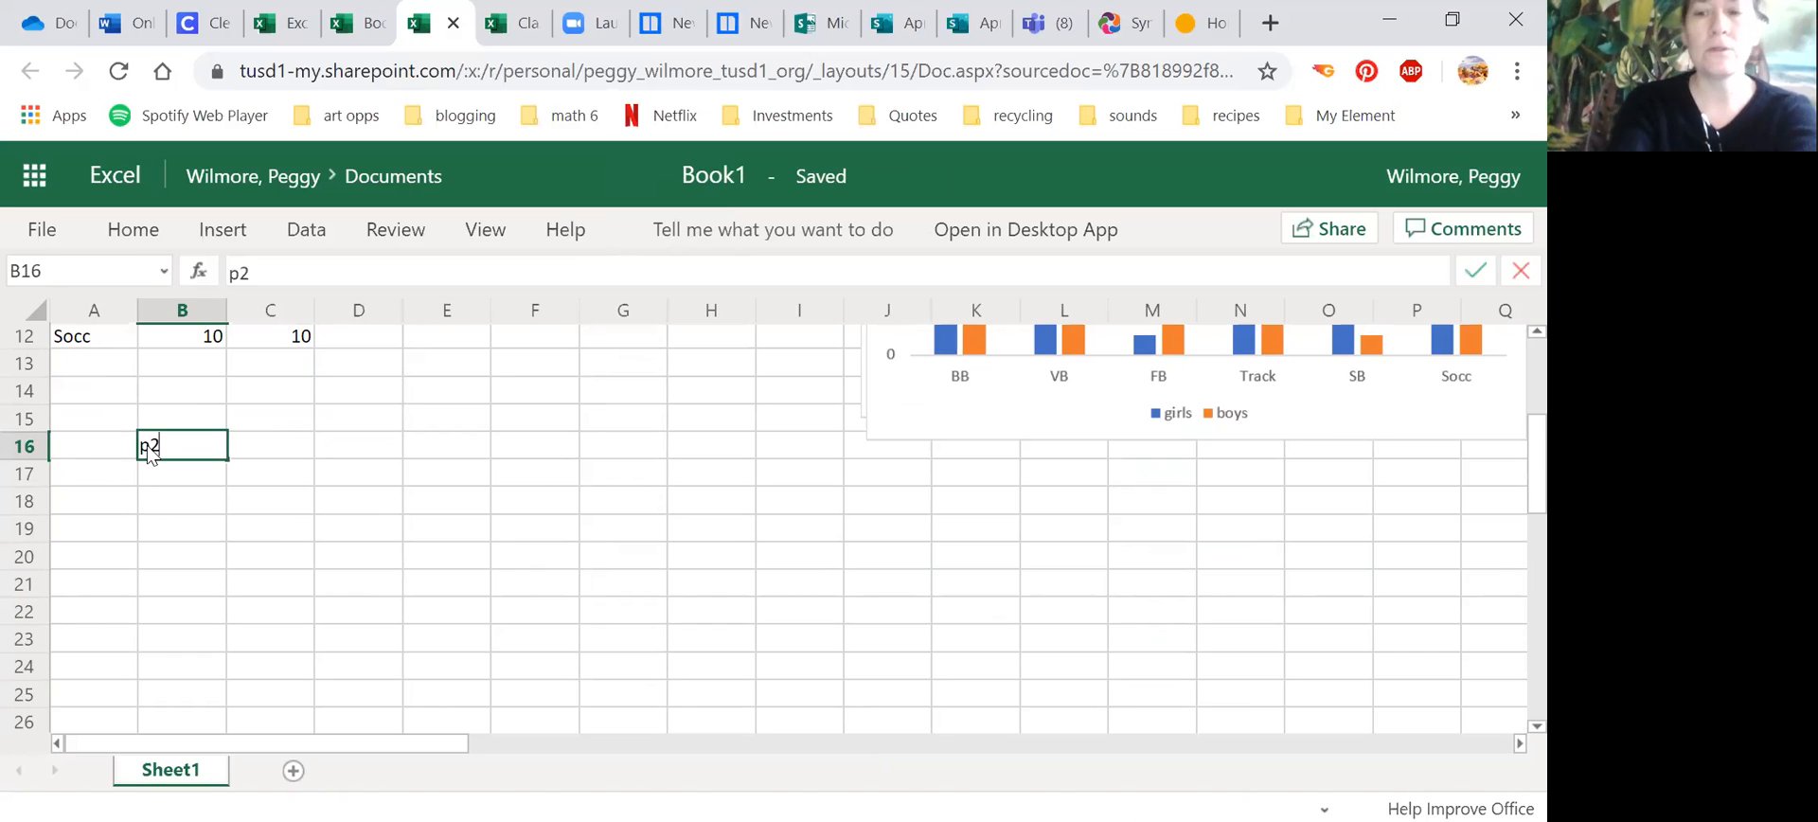
{"action": "key", "text": "Tab"}
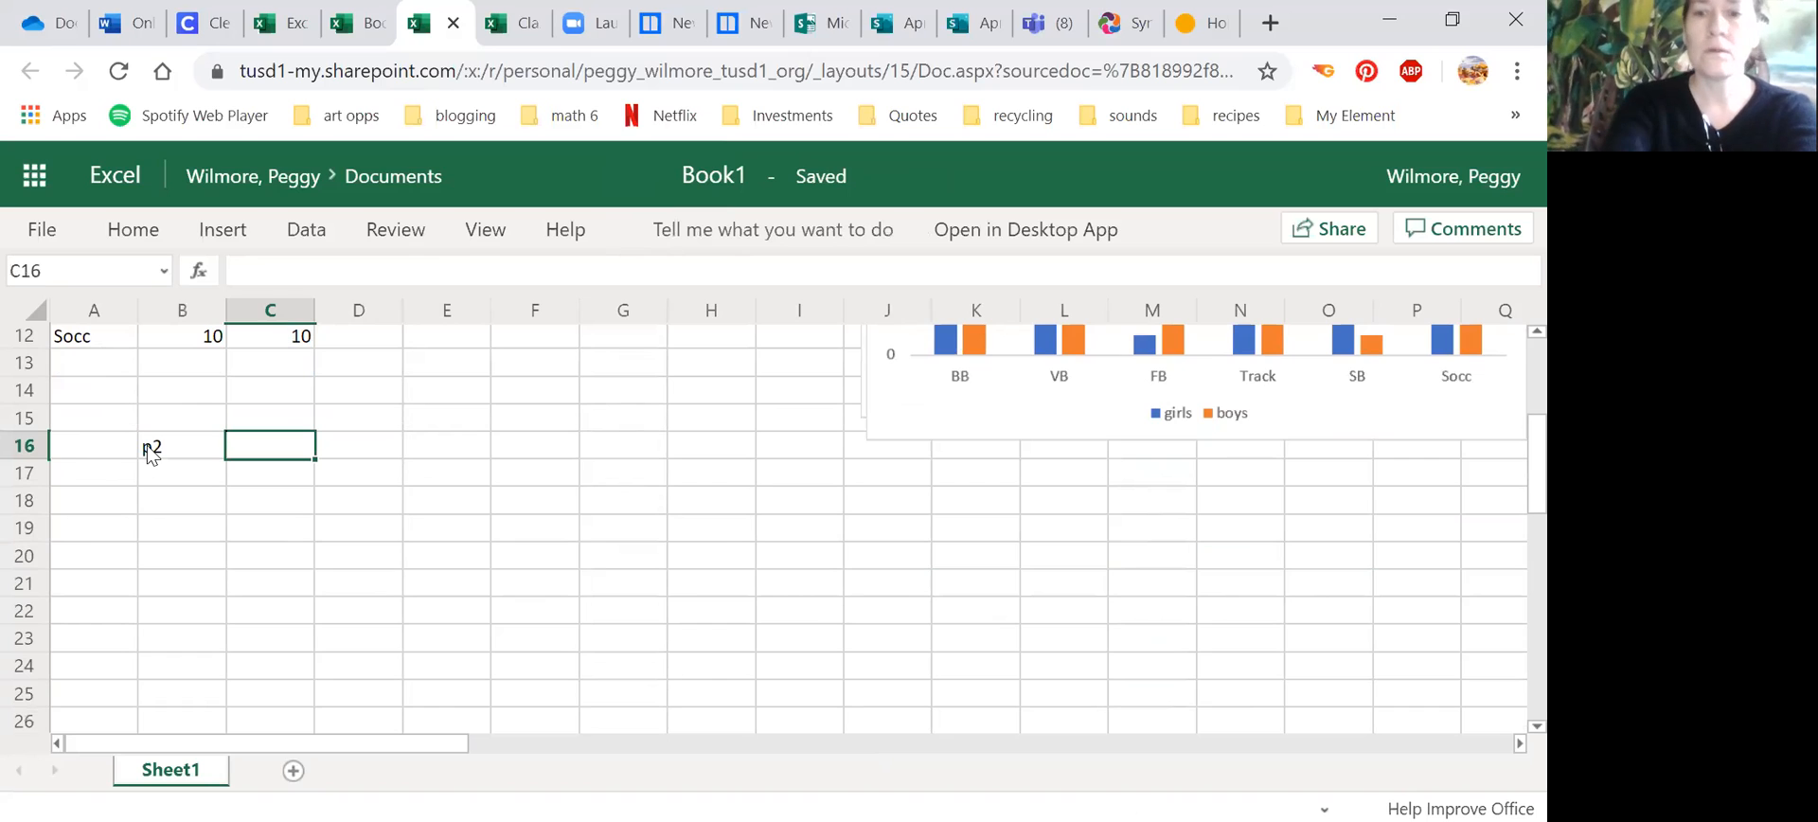
{"action": "type", "text": "p4"}
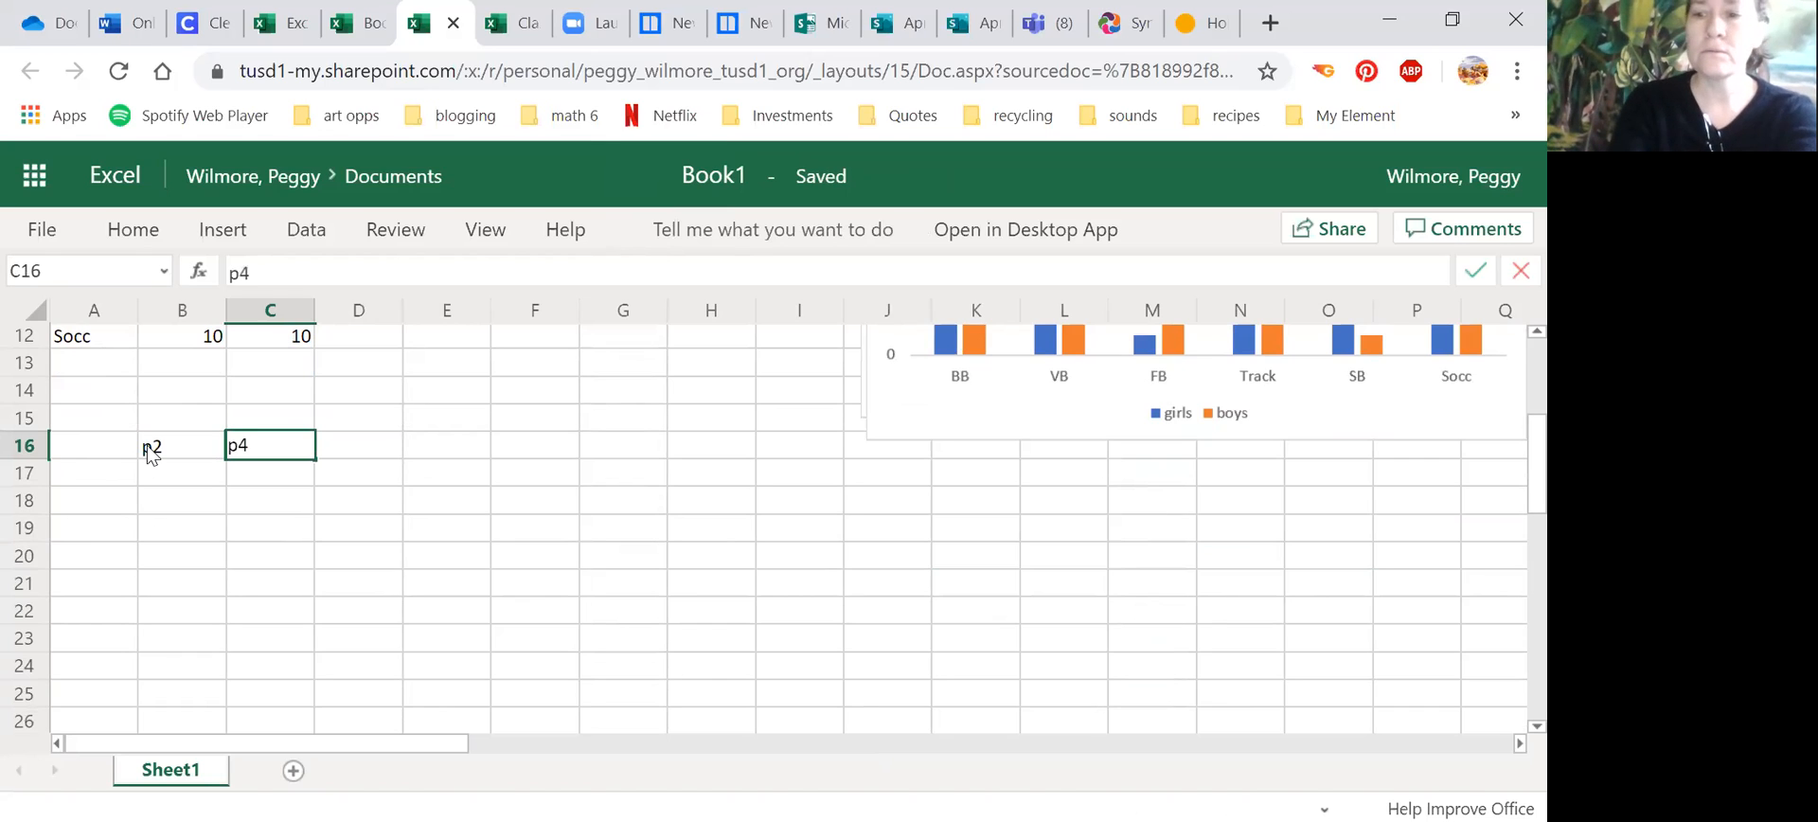
{"action": "key", "text": "Tab"}
{"action": "type", "text": "p5"}
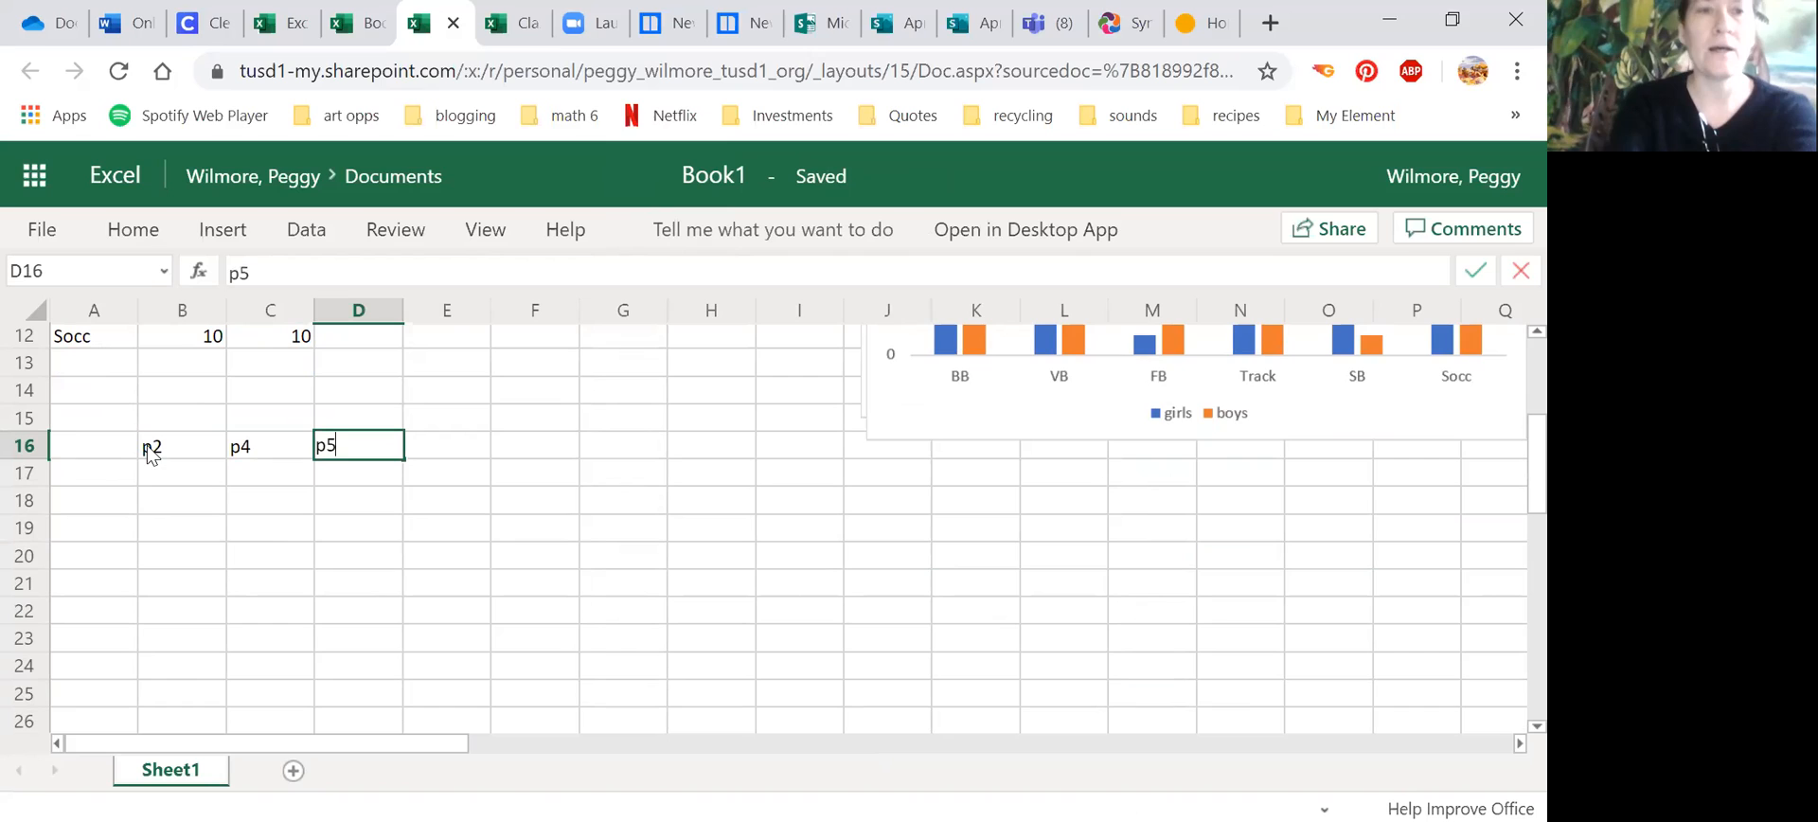
Step: Enter the row labels cats, dogs and reptiles in A17 to A19
{"action": "left_click", "coordinate": [99, 483]}
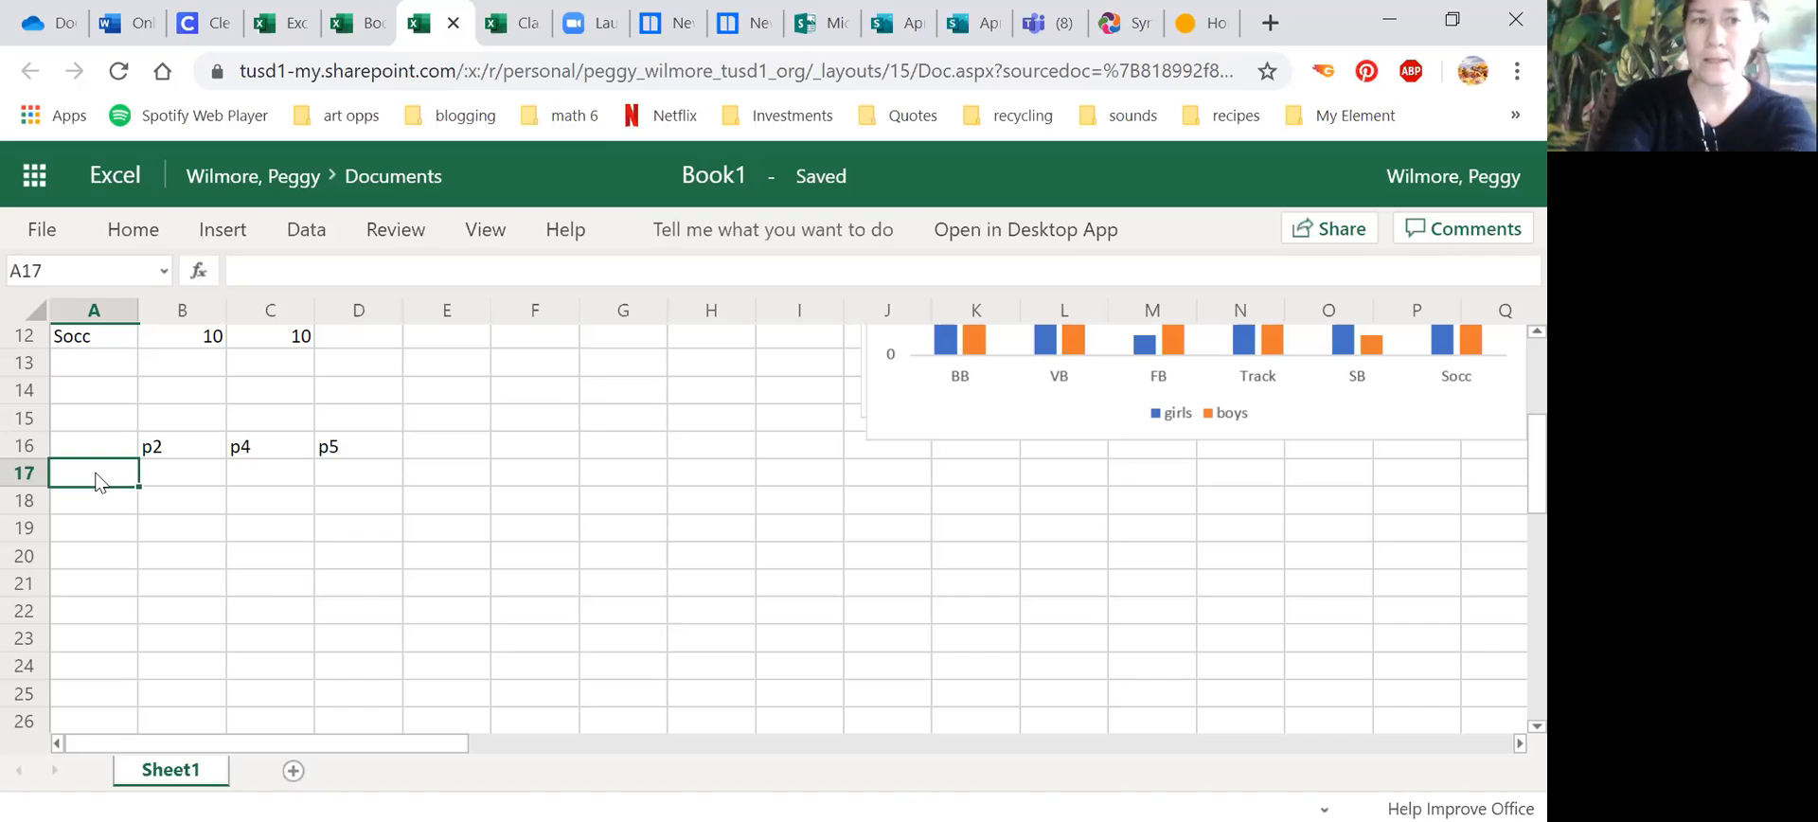
{"action": "type", "text": "cats"}
{"action": "key", "text": "Return"}
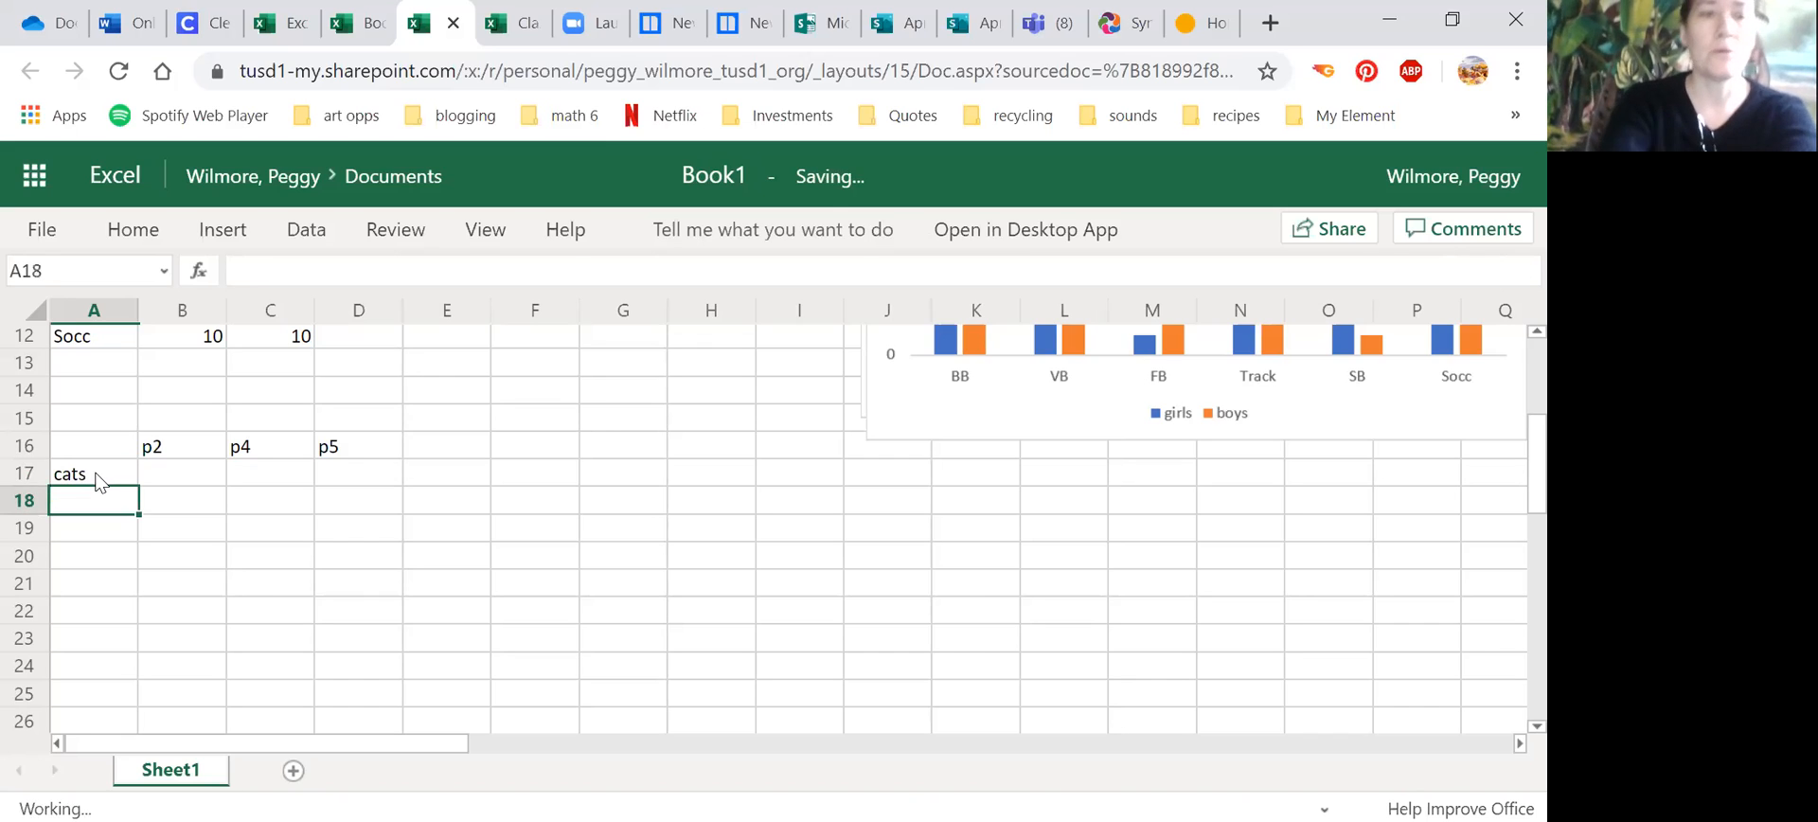
{"action": "type", "text": "dpgs"}
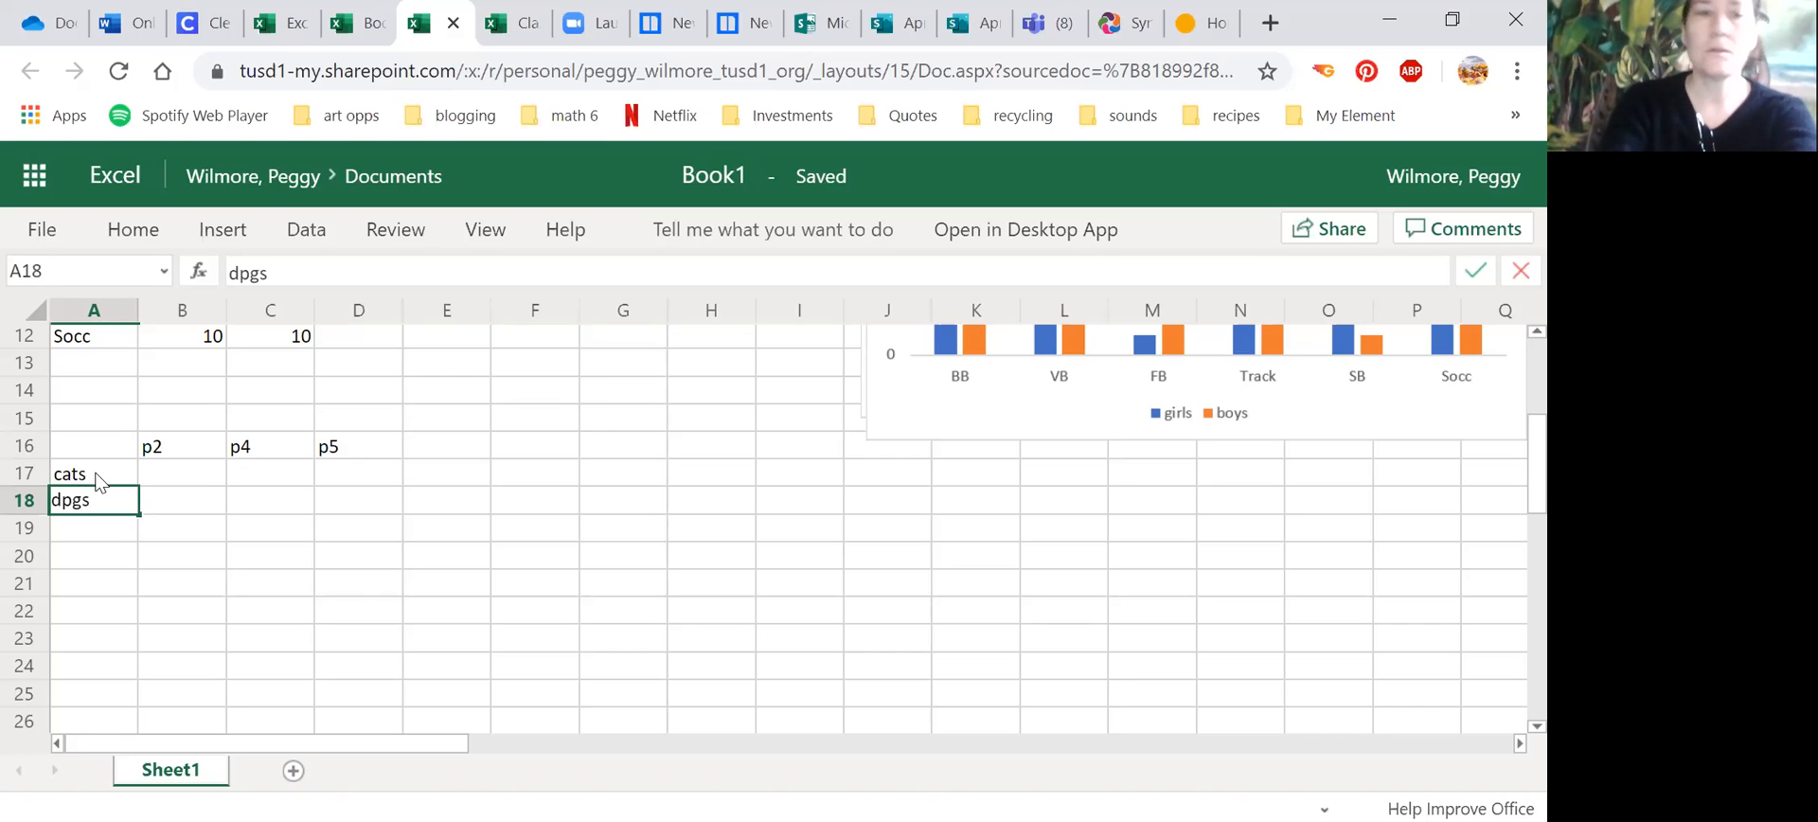
{"action": "key", "text": "BackSpace"}
{"action": "key", "text": "BackSpace"}
{"action": "key", "text": "BackSpace"}
{"action": "type", "text": "ogs"}
{"action": "key", "text": "Return"}
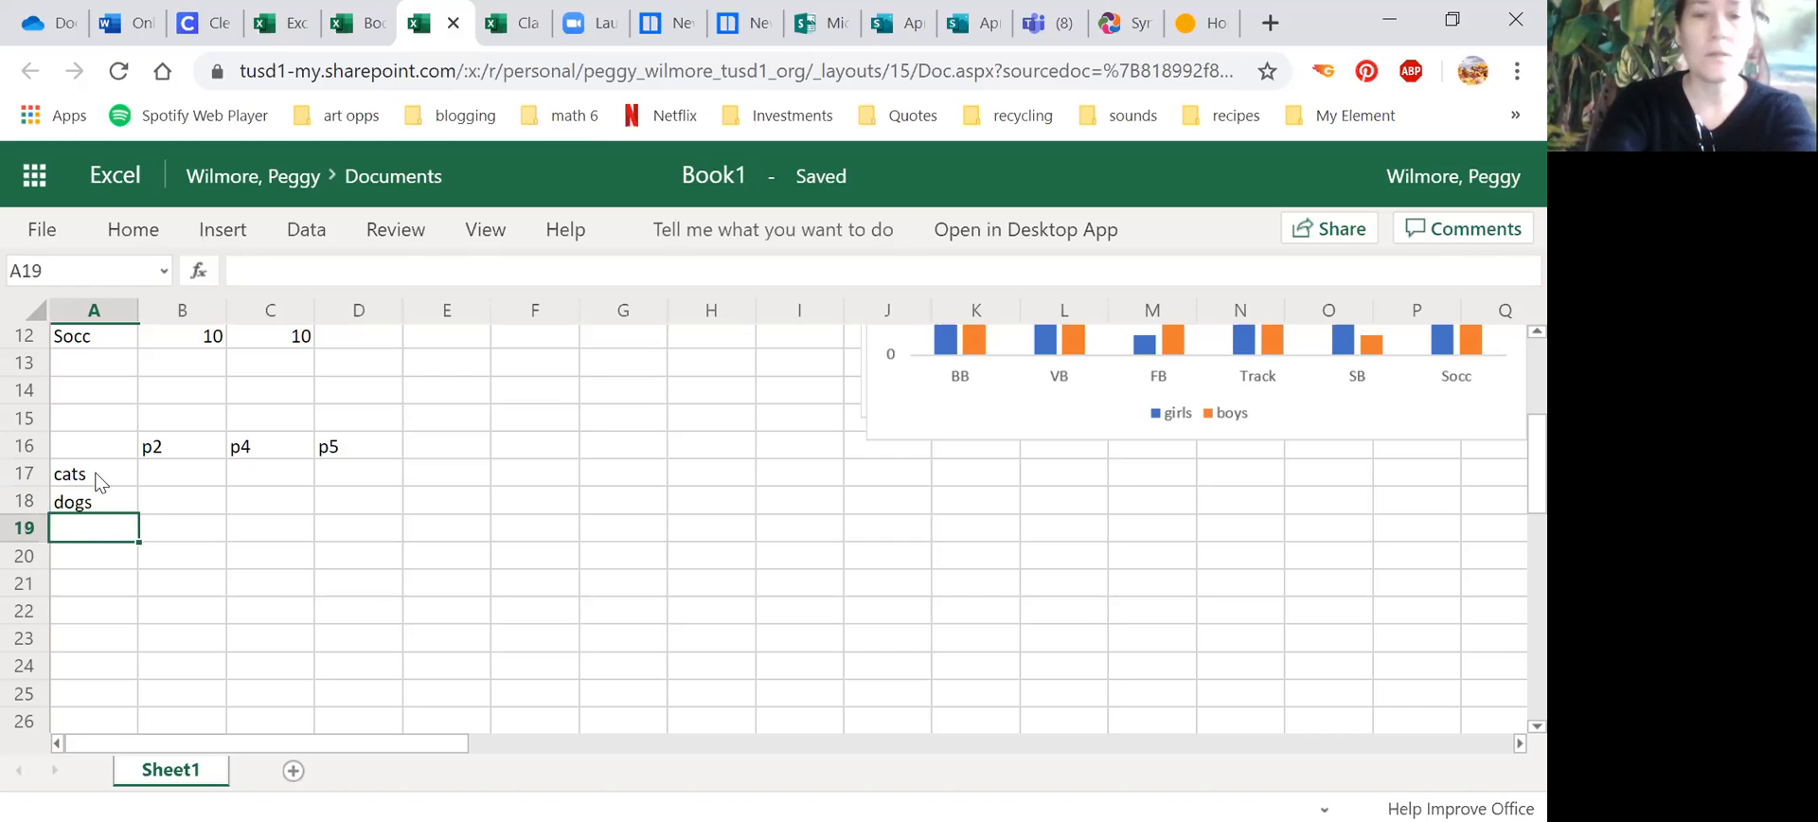
{"action": "type", "text": "reptiles"}
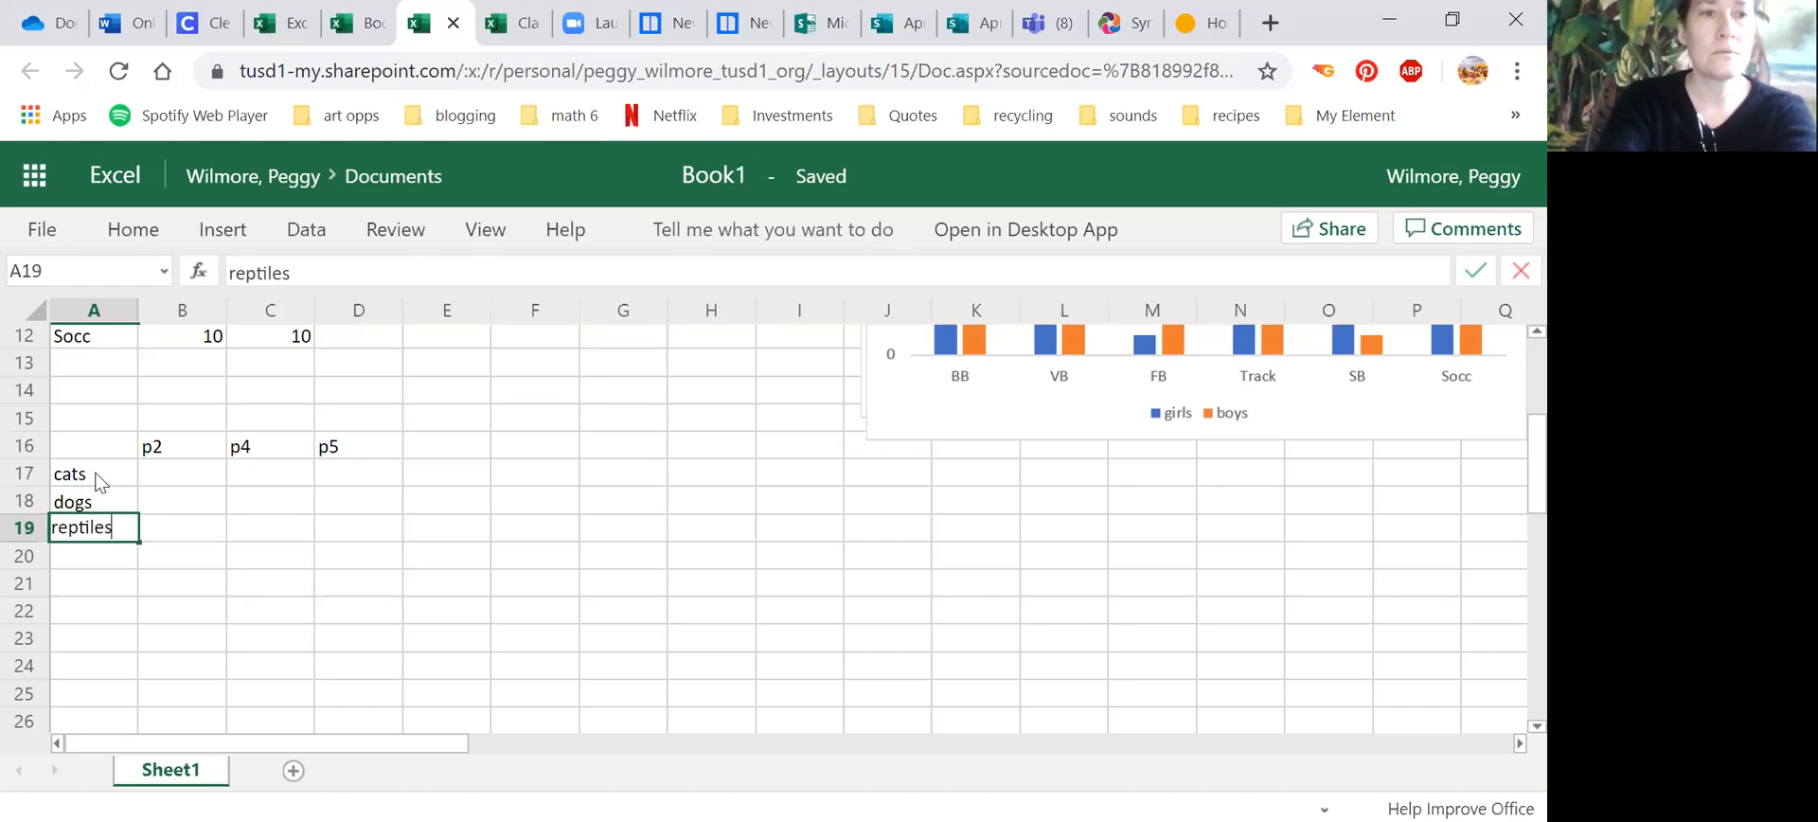
{"action": "key", "text": "Return"}
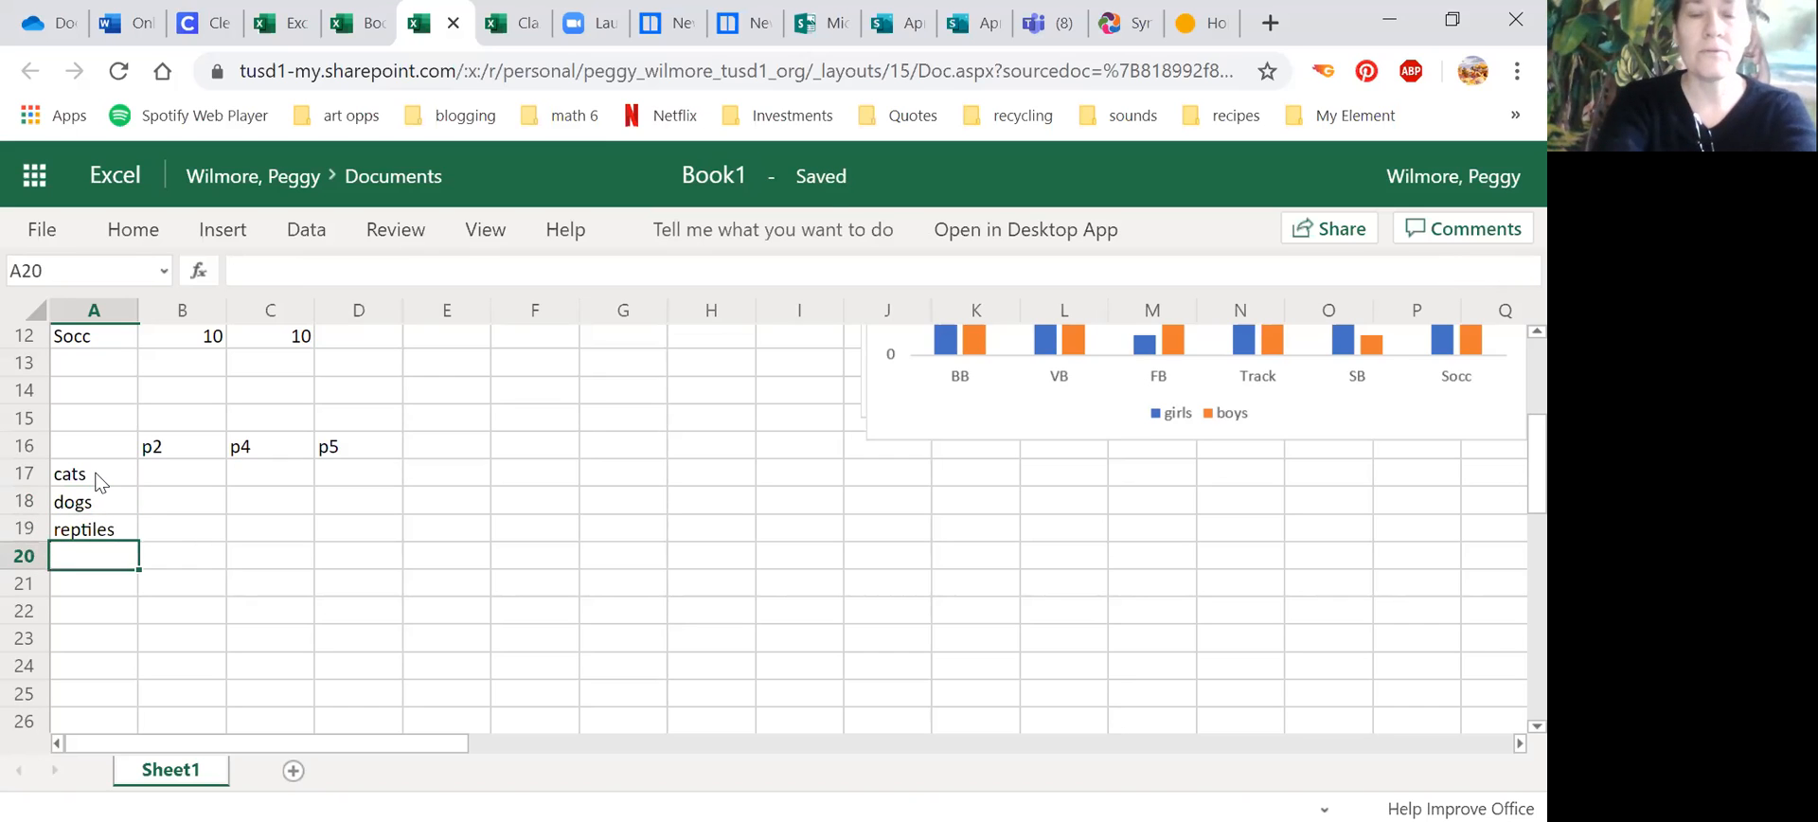
Step: Continue the row labels with fish in A20, hamsters in A21 and other in A22
{"action": "type", "text": "fist"}
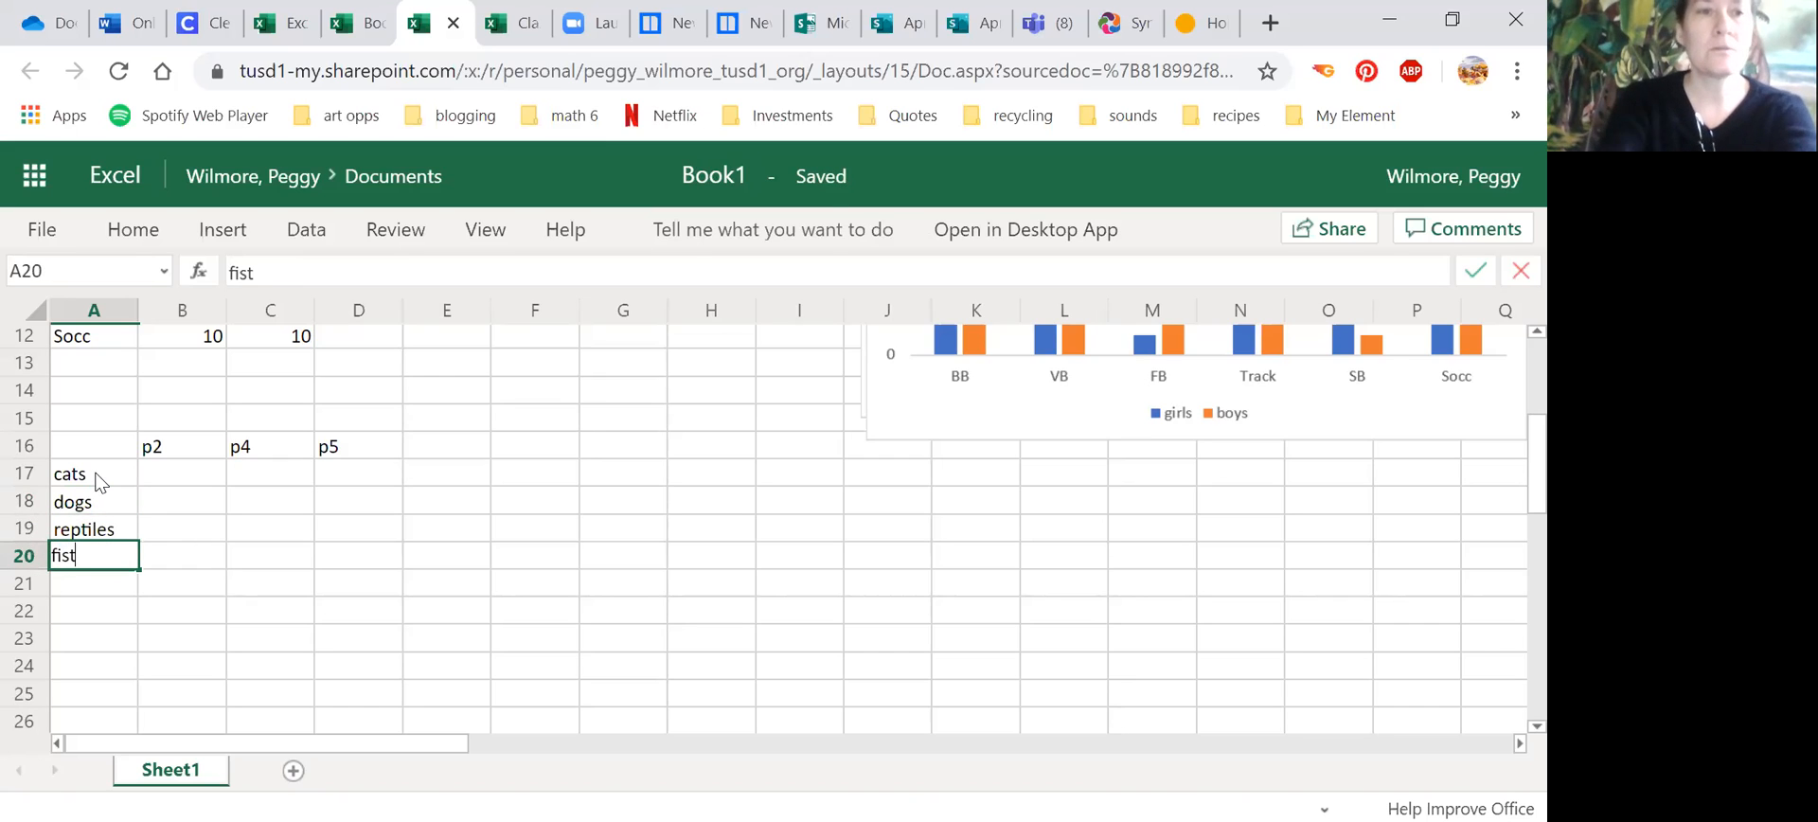
{"action": "key", "text": "BackSpace"}
{"action": "type", "text": "h"}
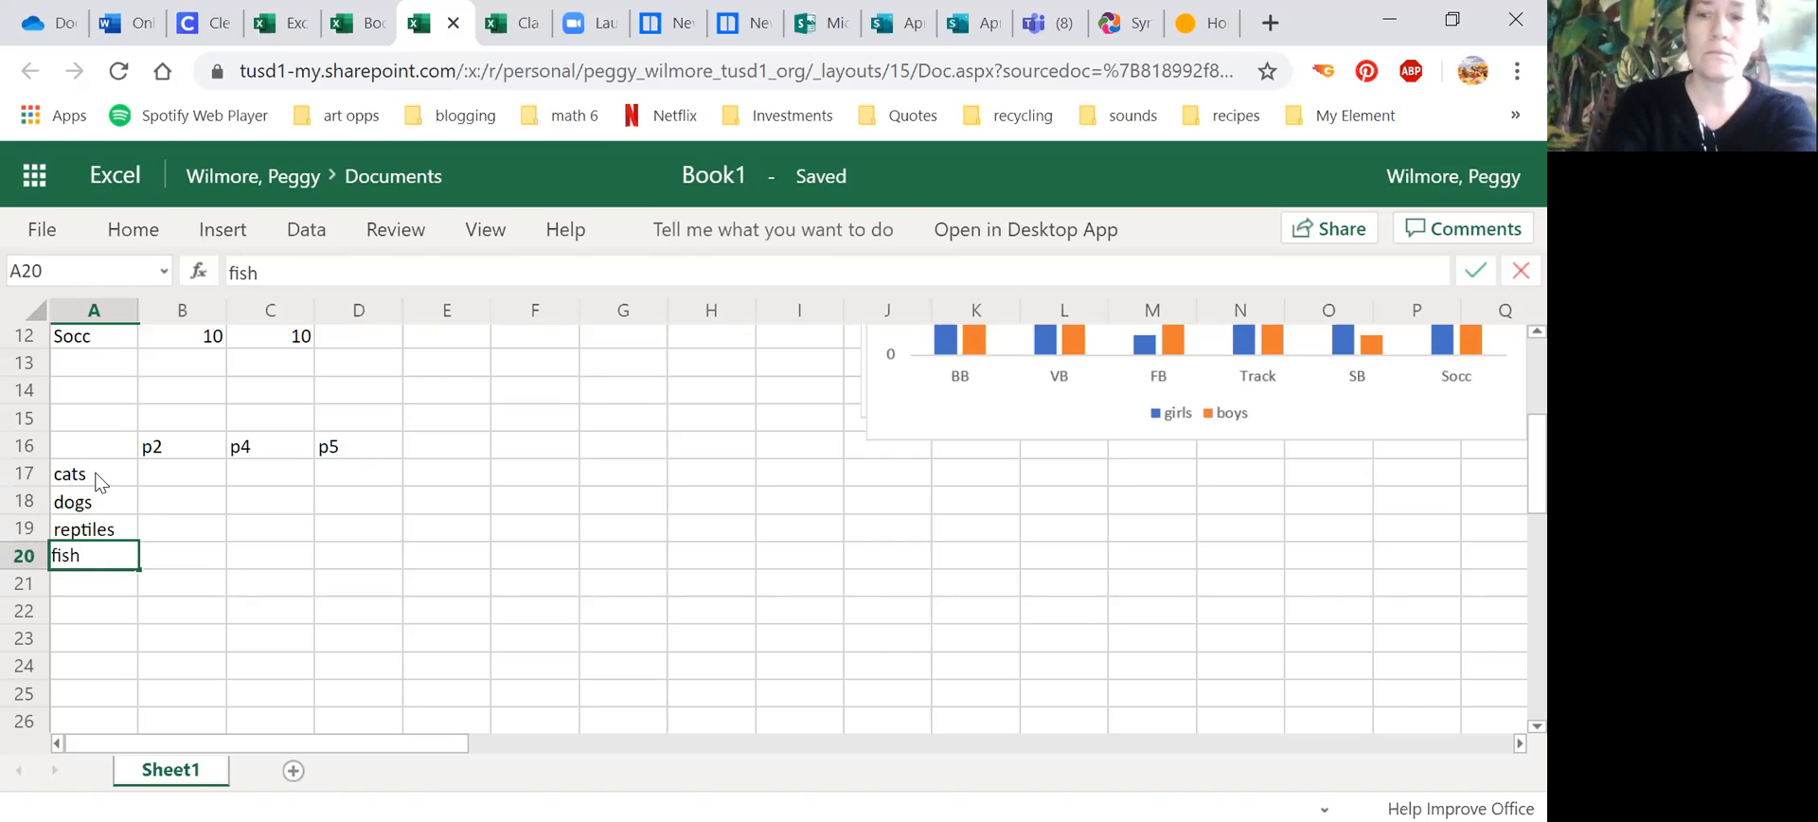
{"action": "key", "text": "Return"}
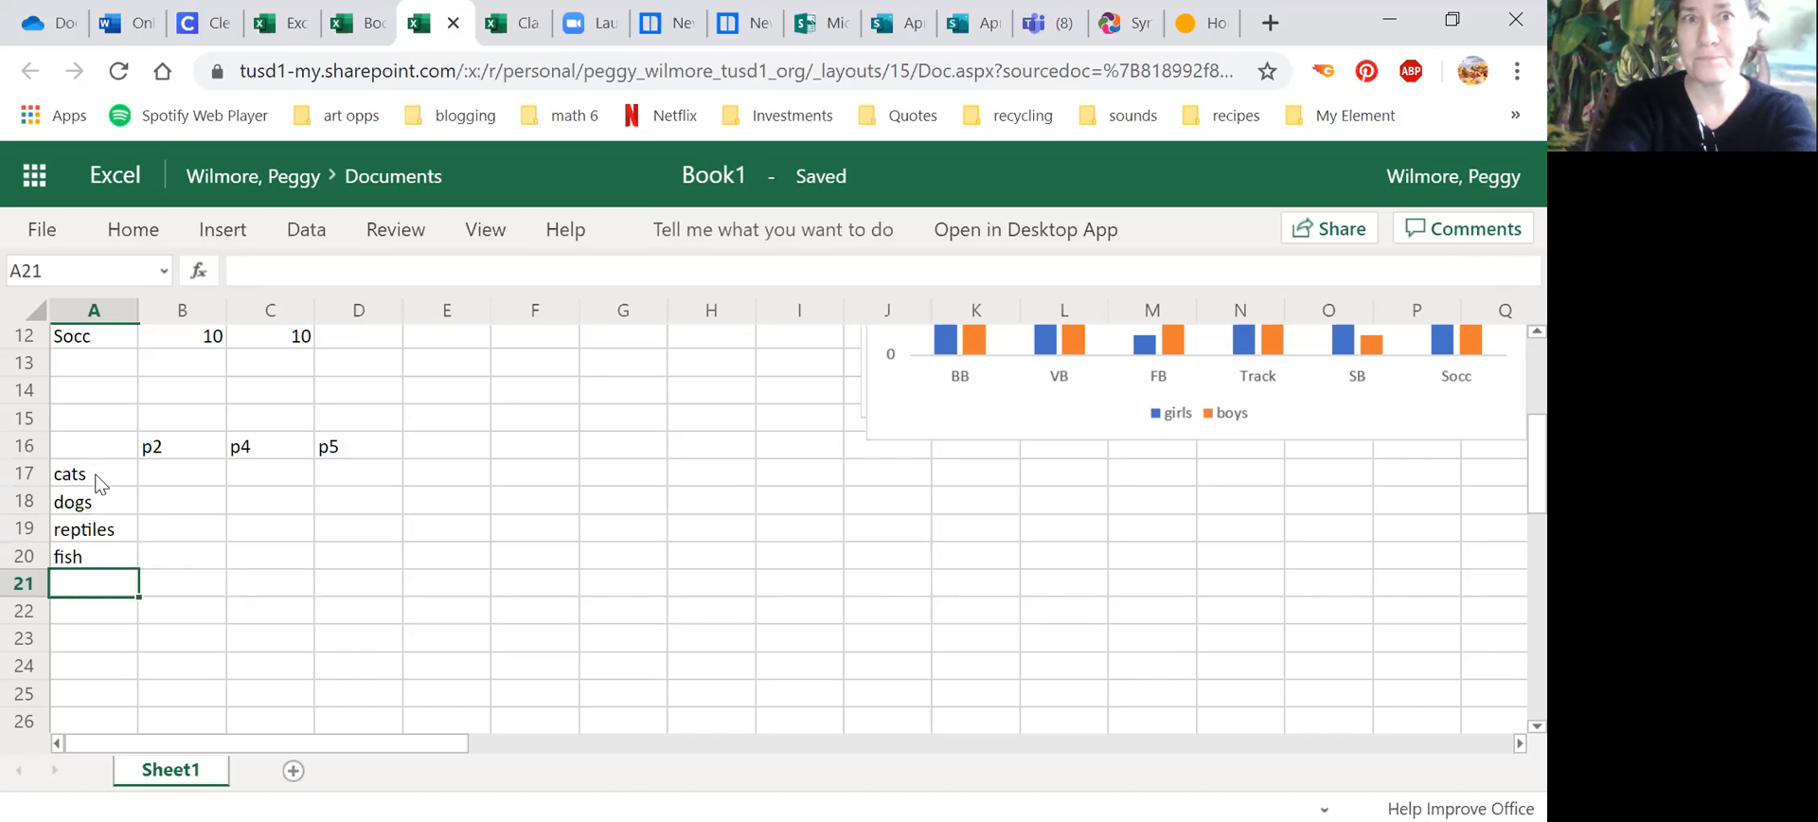
{"action": "type", "text": "hamsters"}
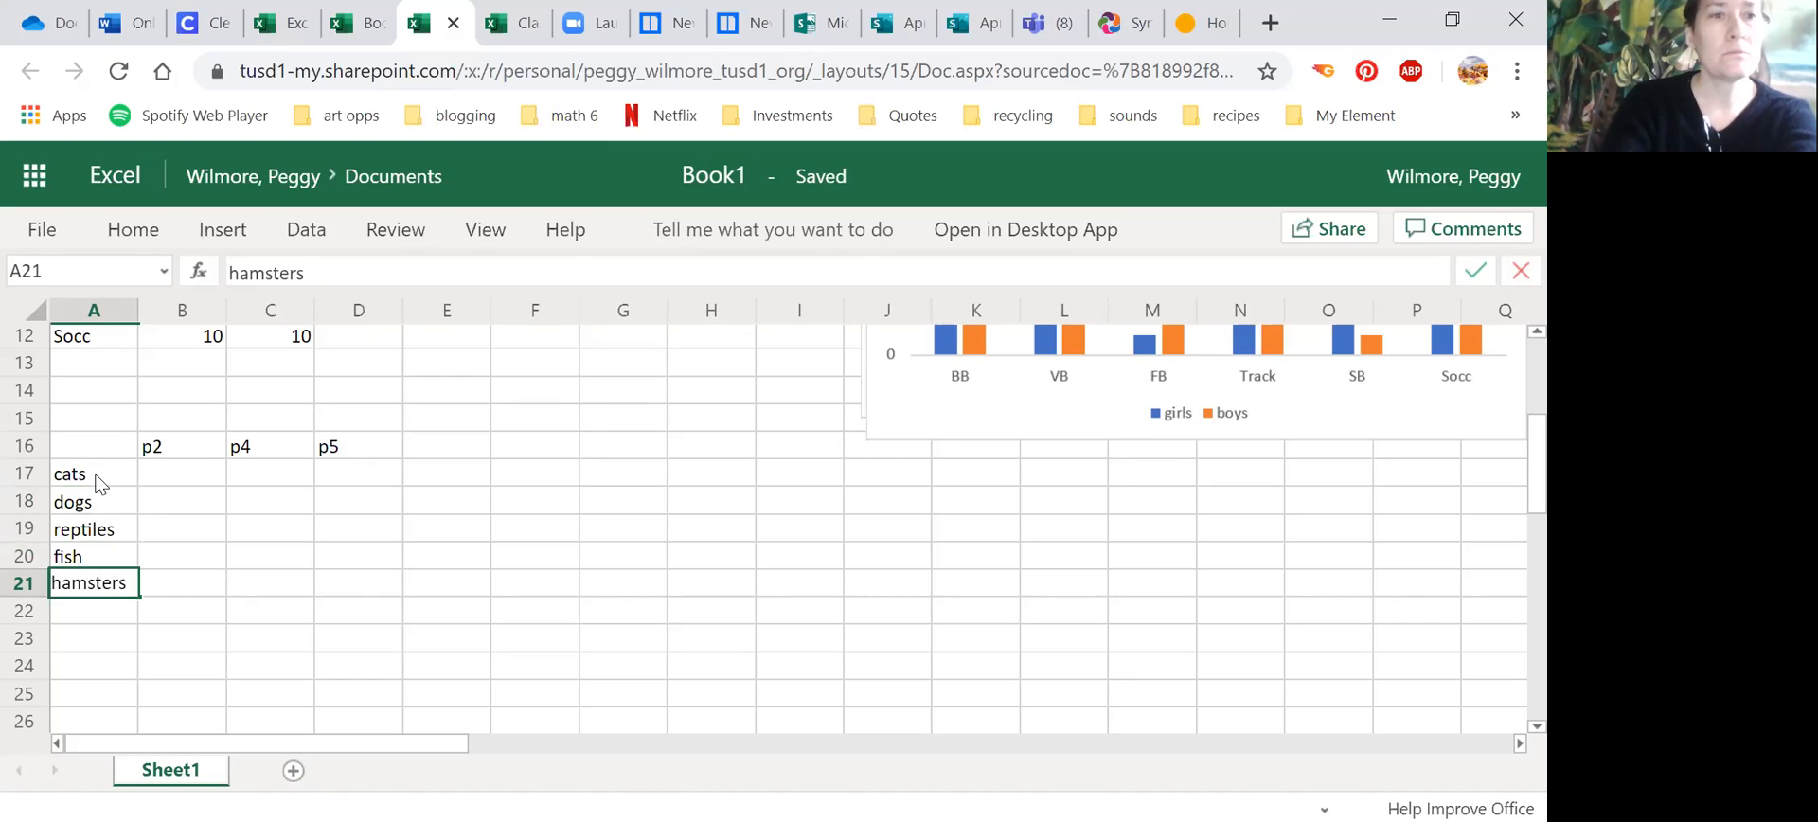
{"action": "key", "text": "Return"}
{"action": "type", "text": "other"}
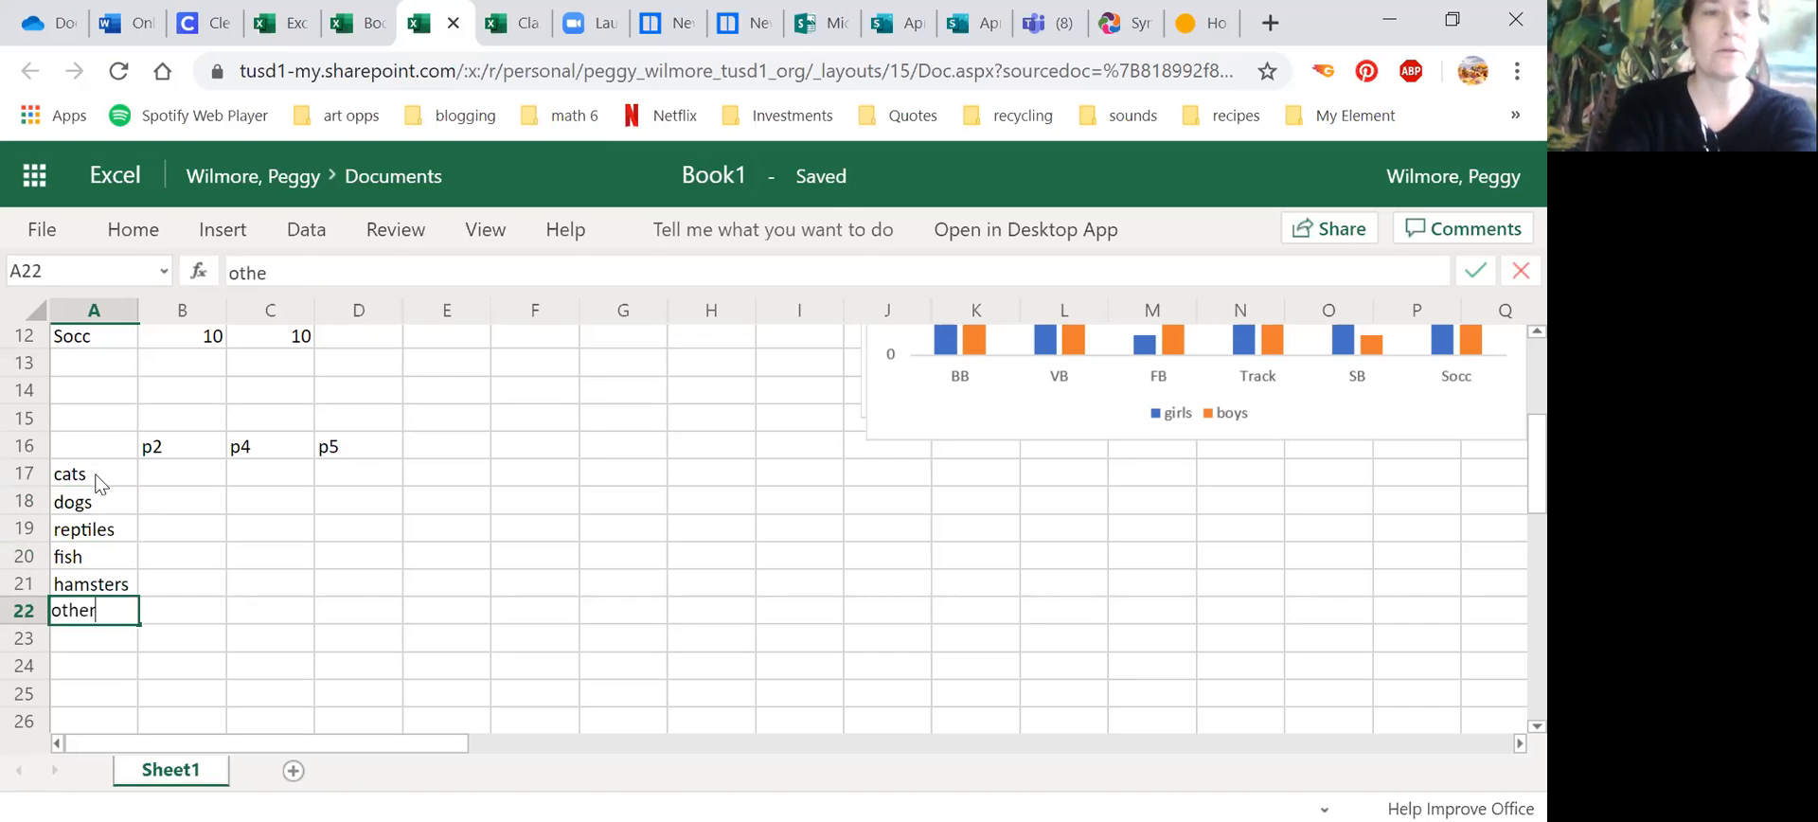
Step: Enter the p2 counts 8 for cats, 10 for dogs and 3 for reptiles in B17:B19
{"action": "left_click", "coordinate": [183, 463]}
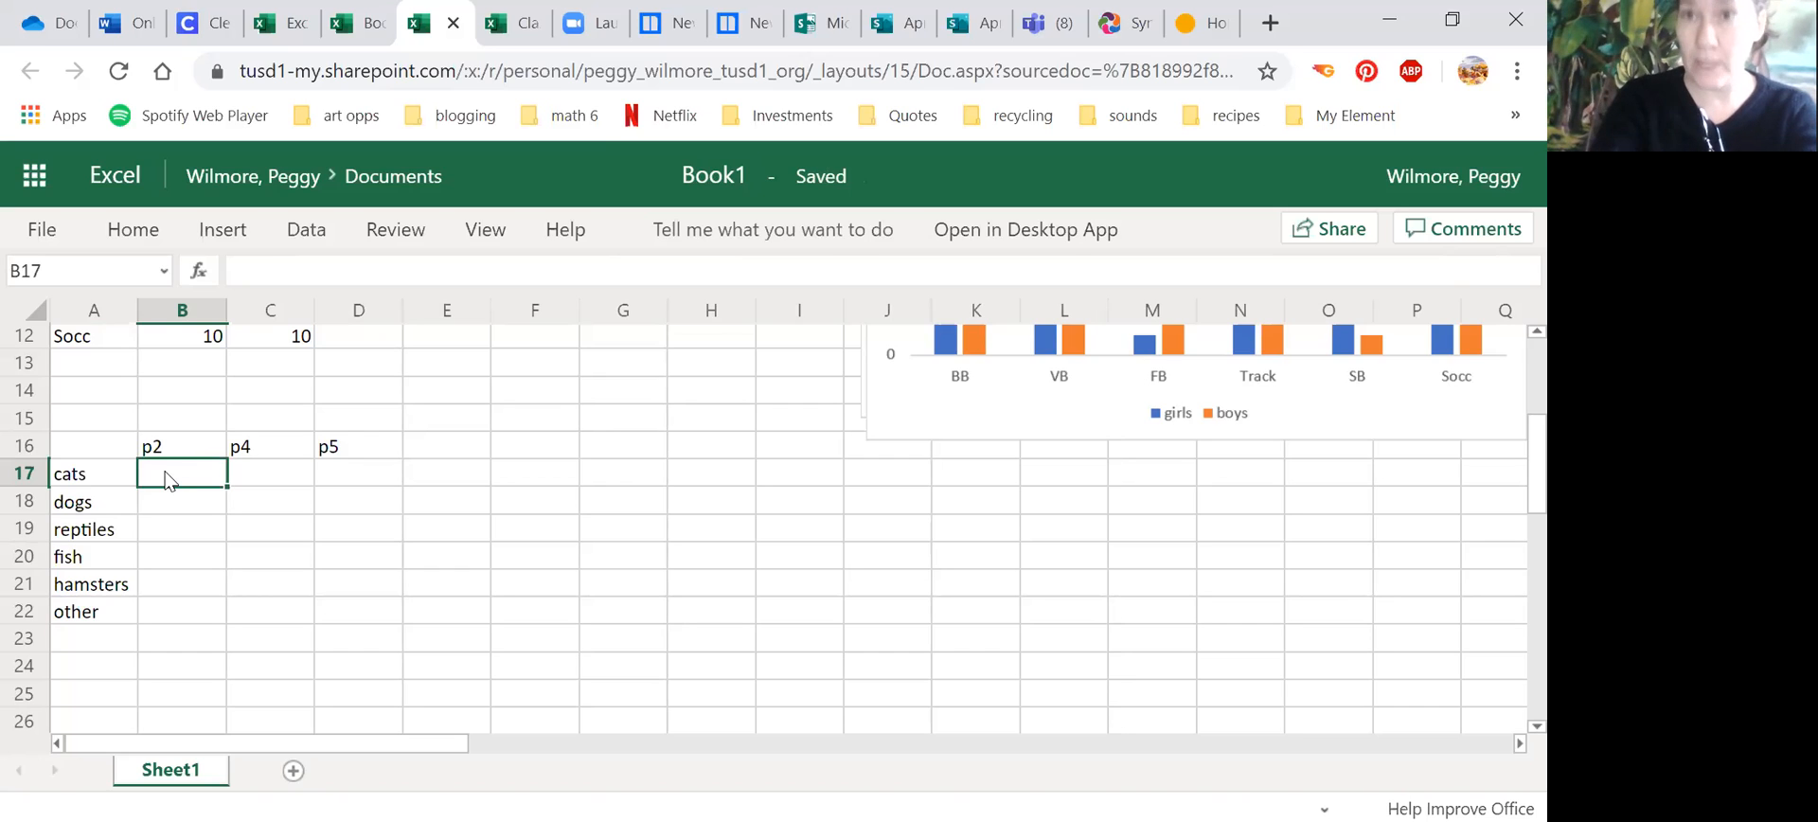
{"action": "type", "text": "8"}
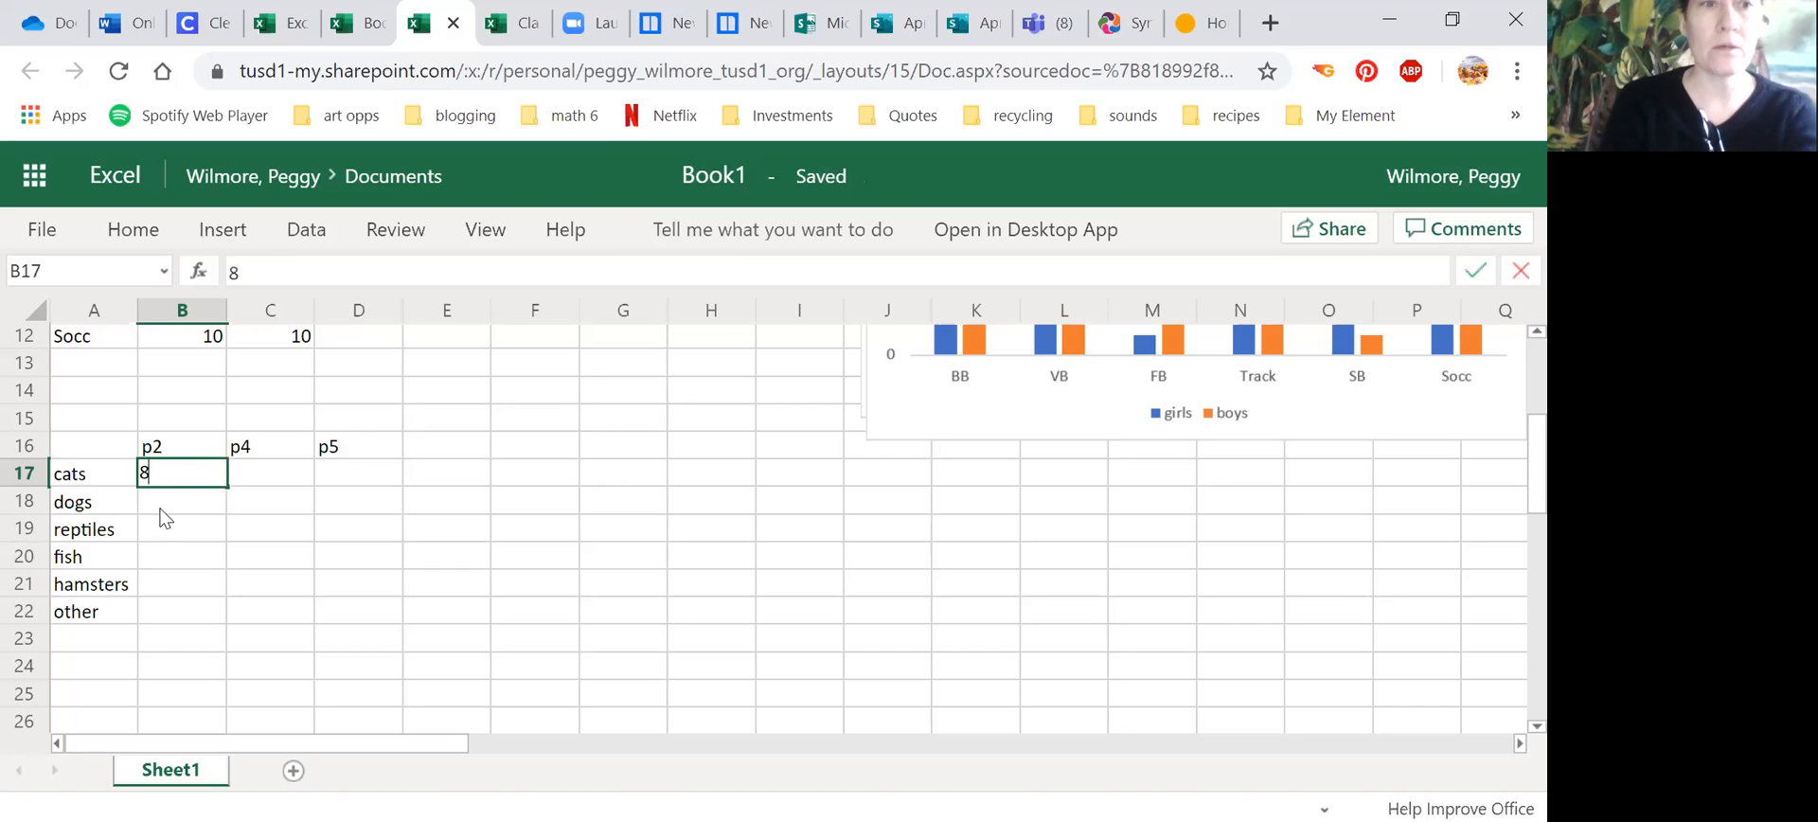
{"action": "left_click", "coordinate": [161, 502]}
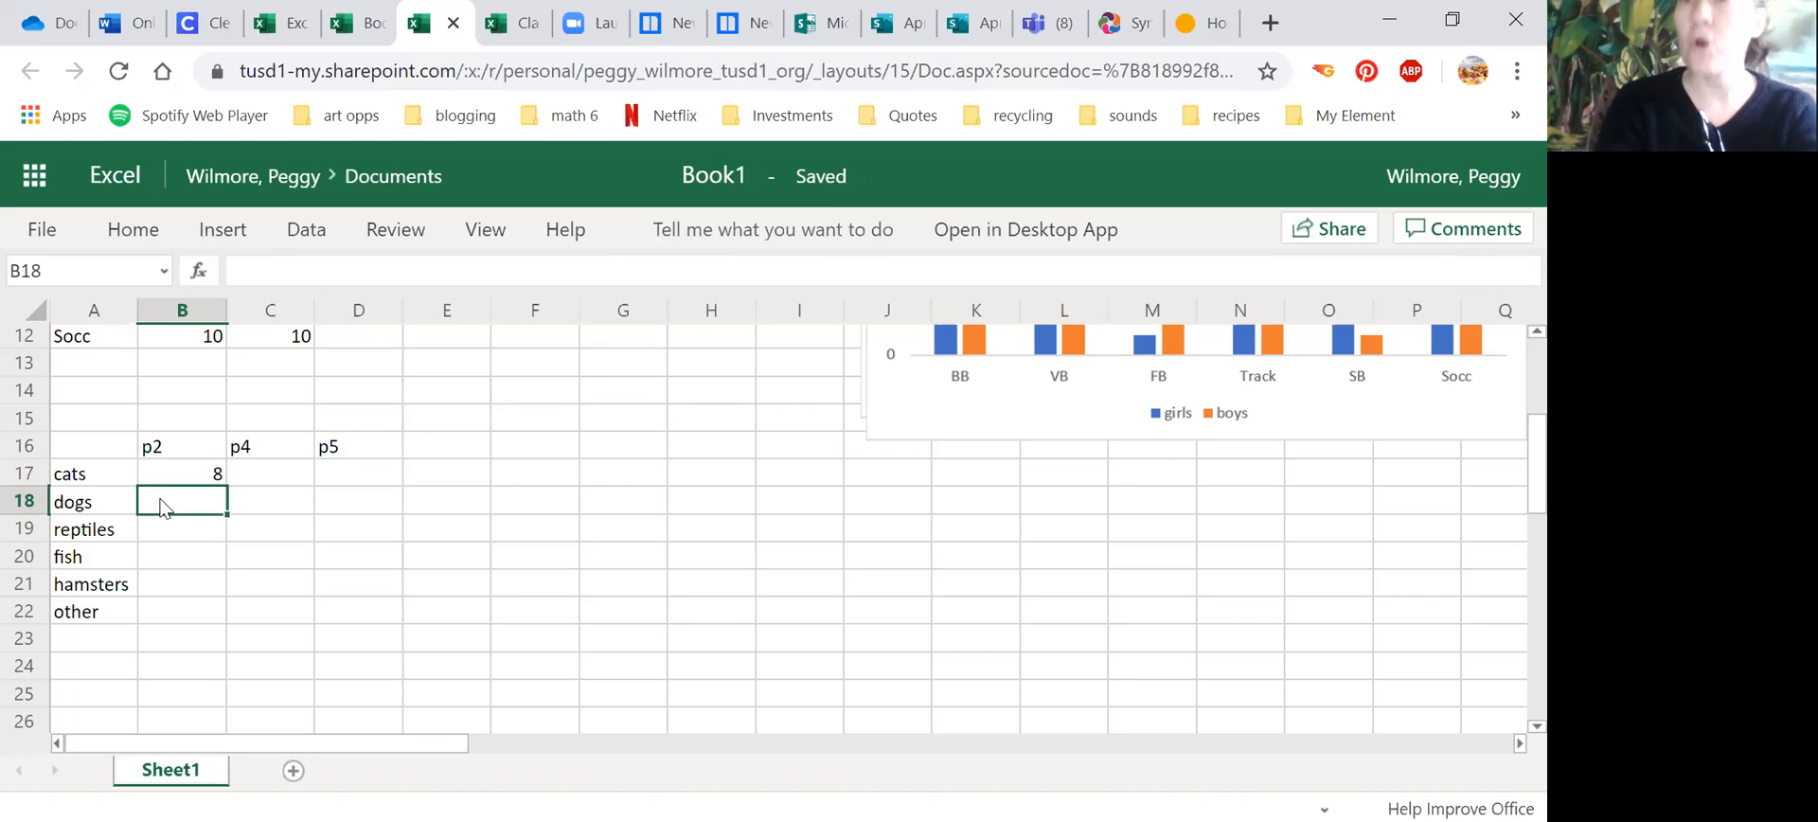
{"action": "type", "text": "10"}
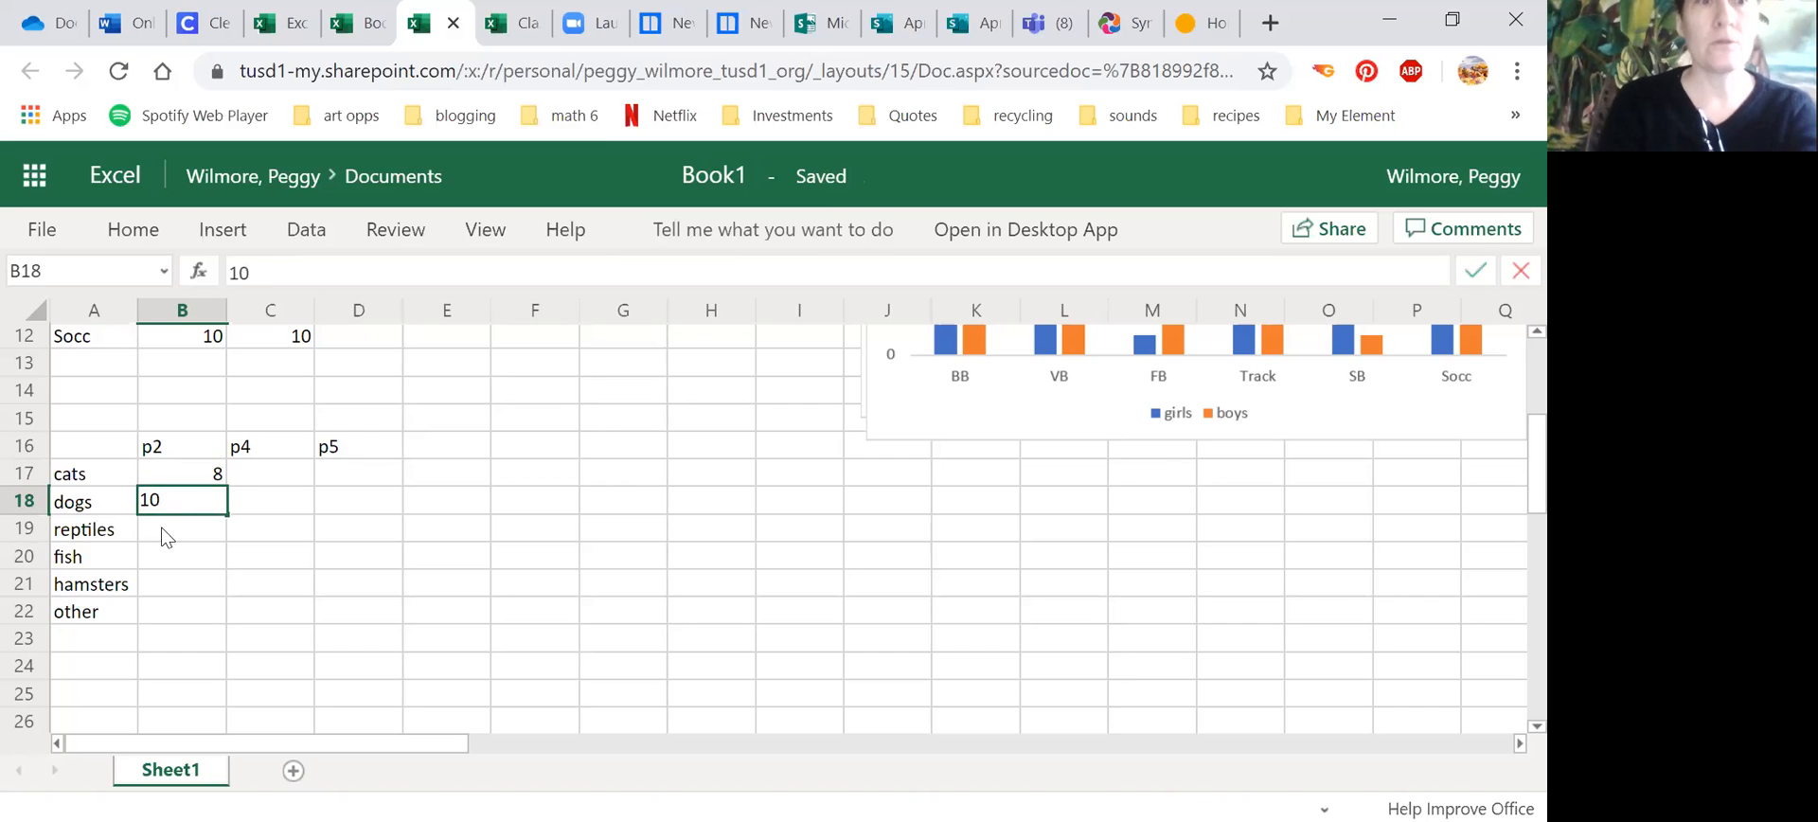
{"action": "left_click", "coordinate": [165, 535]}
{"action": "type", "text": "3"}
{"action": "key", "text": "Return"}
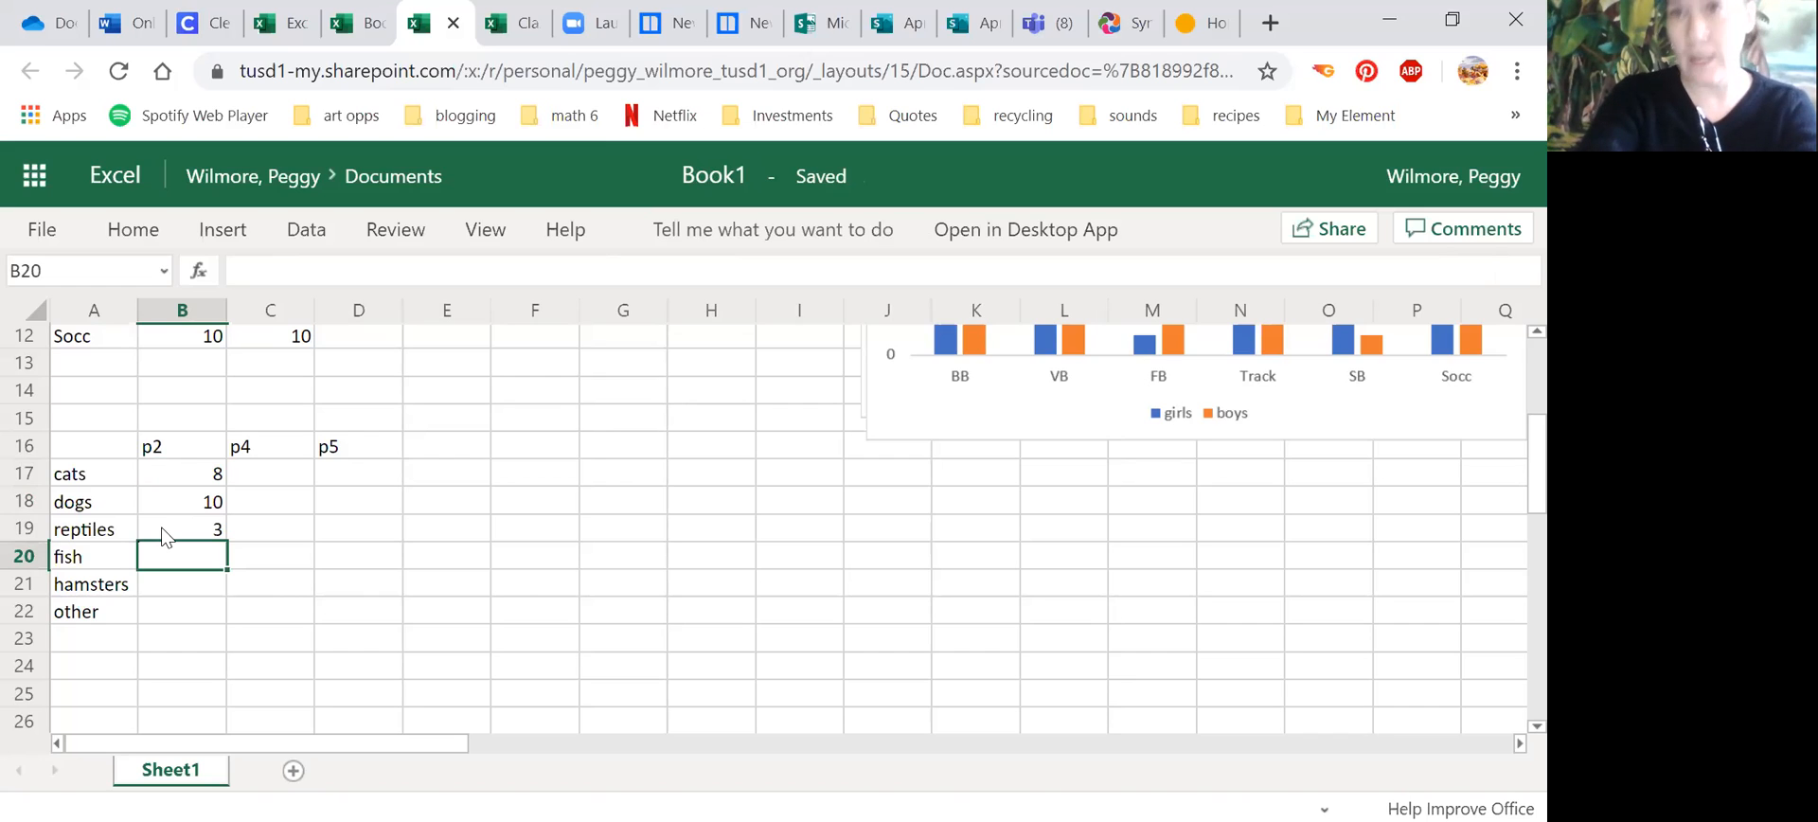
Step: Complete the p2 column with 25 for fish, 1 for hamsters and 5 for other in B20:B22
{"action": "type", "text": "25"}
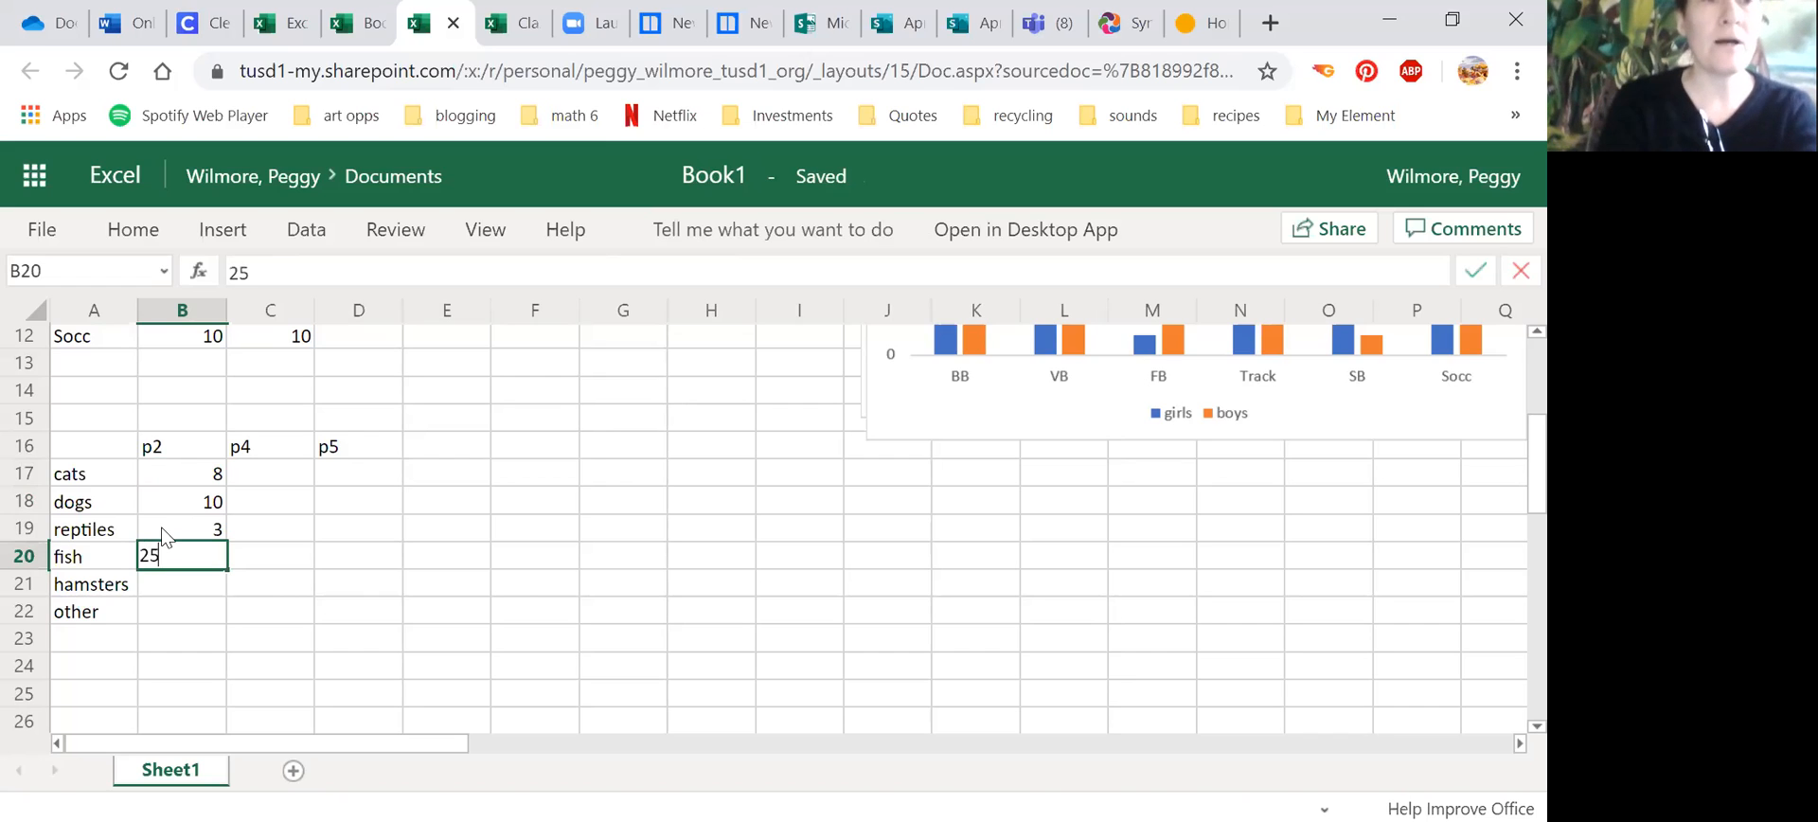
{"action": "key", "text": "Return"}
{"action": "type", "text": "1"}
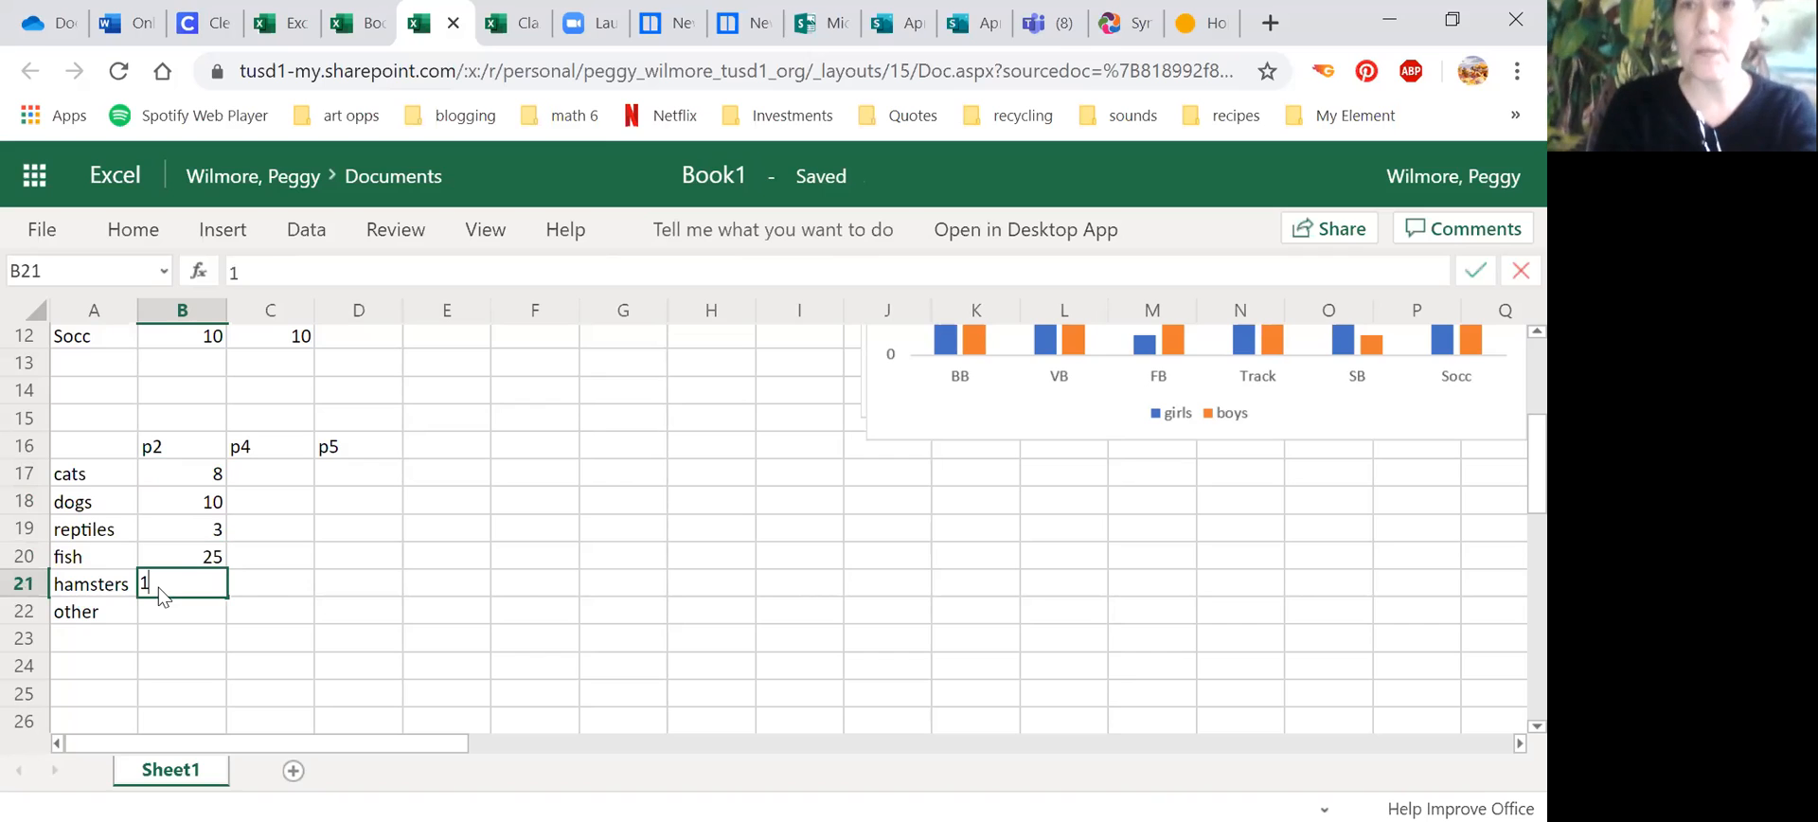
{"action": "key", "text": "Return"}
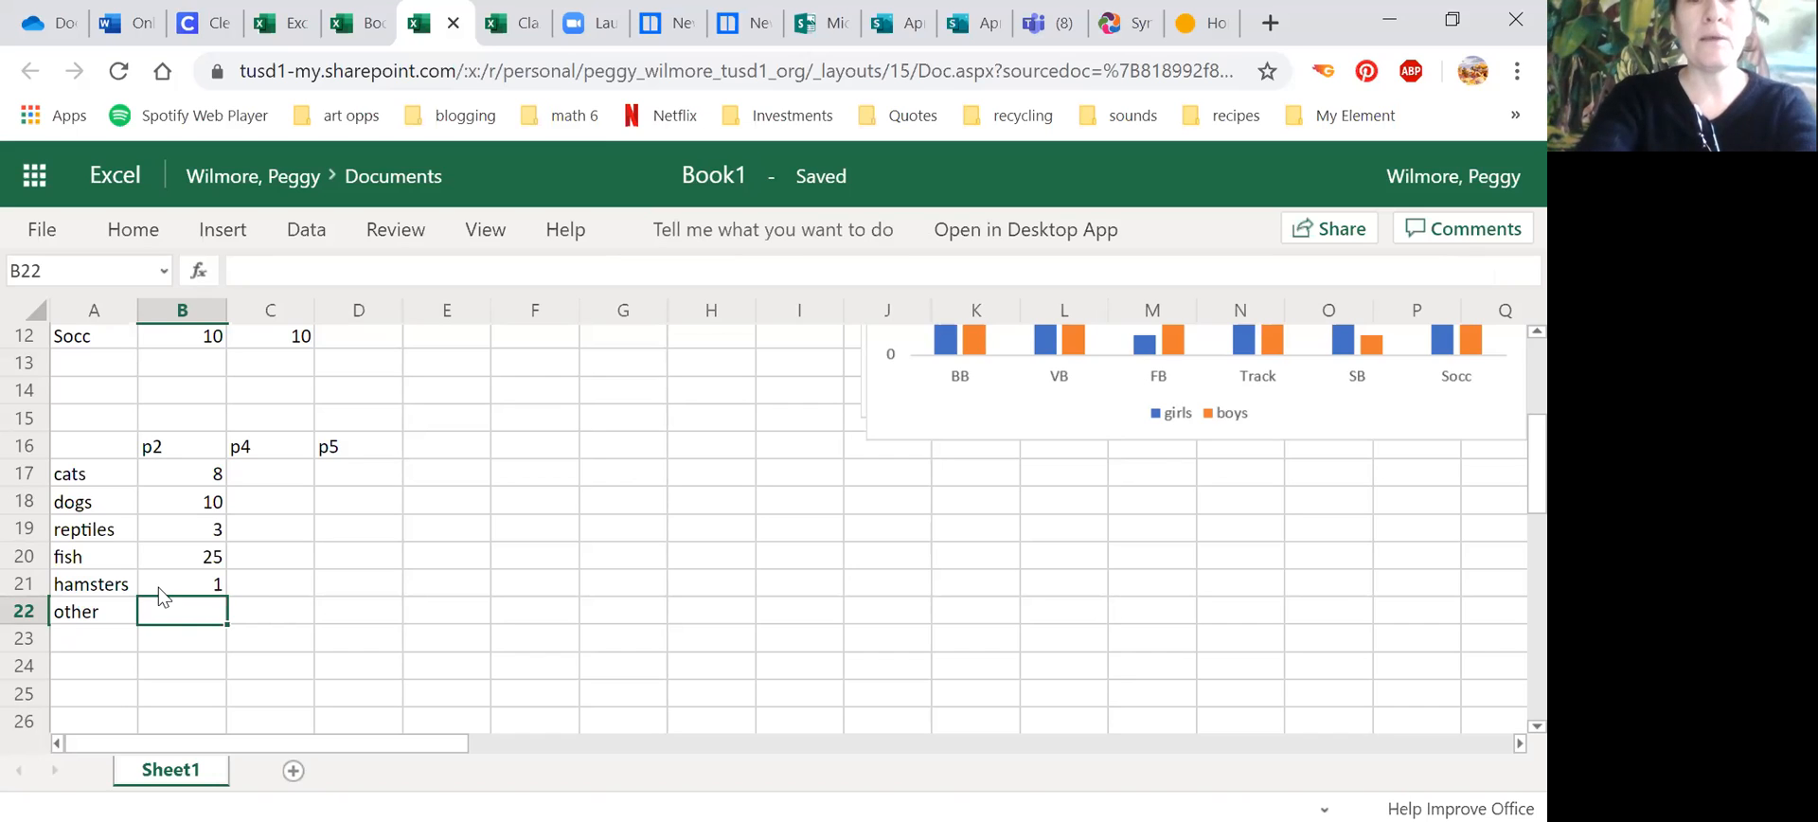
{"action": "type", "text": "5"}
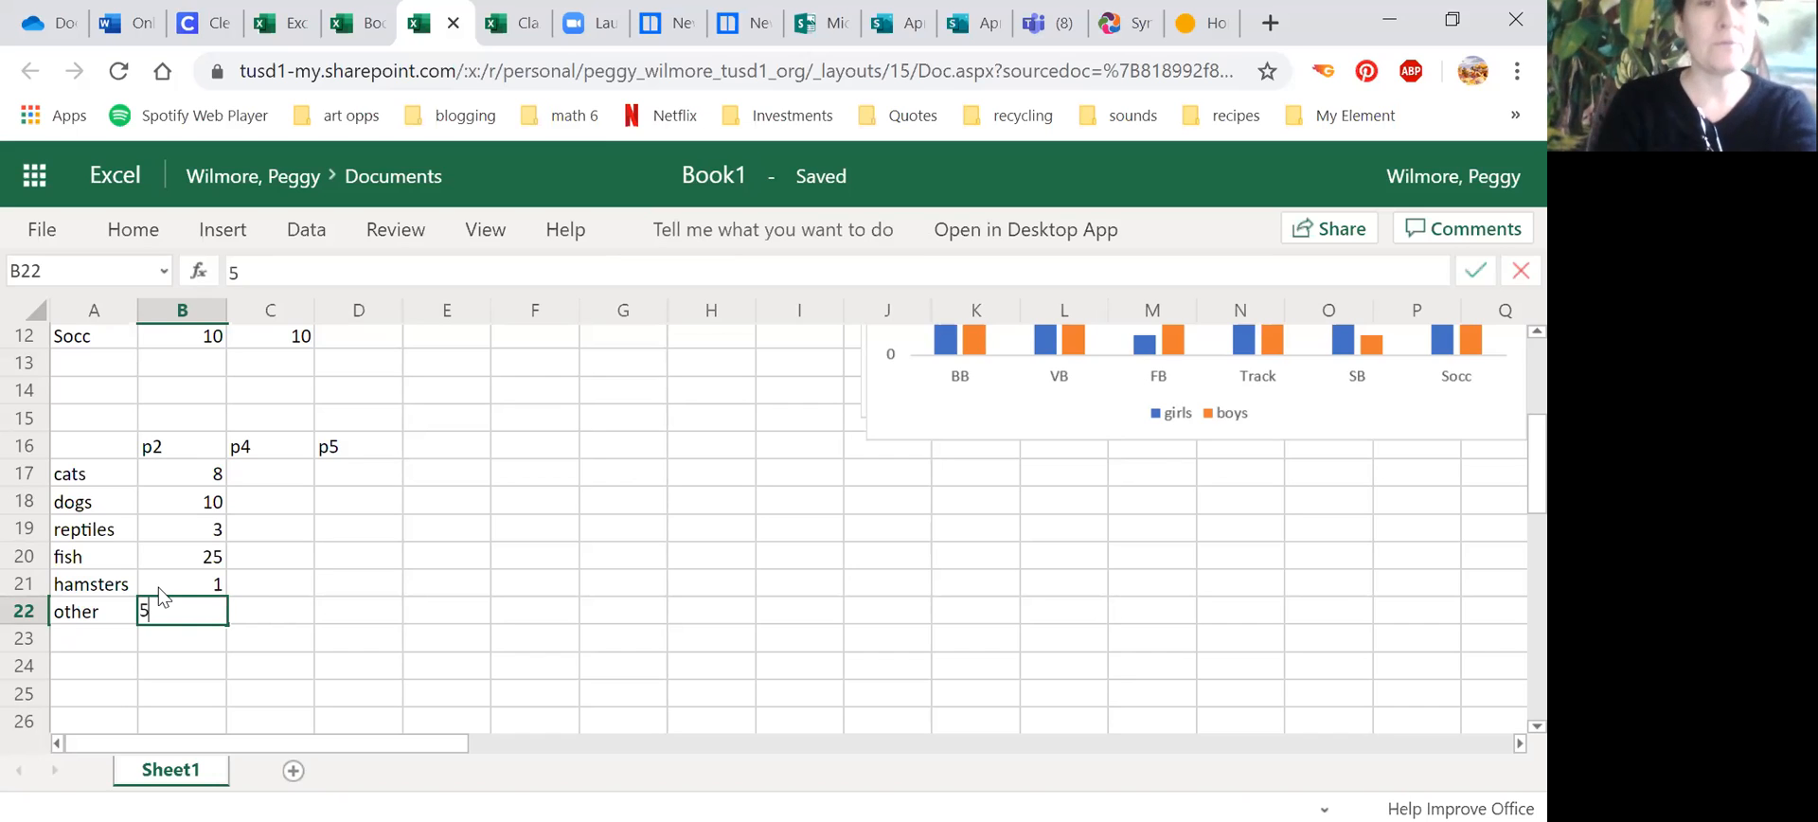
Step: Enter the p4 counts 6 for cats, 7 for dogs and 1 for reptiles in C17:C19
{"action": "left_click", "coordinate": [270, 468]}
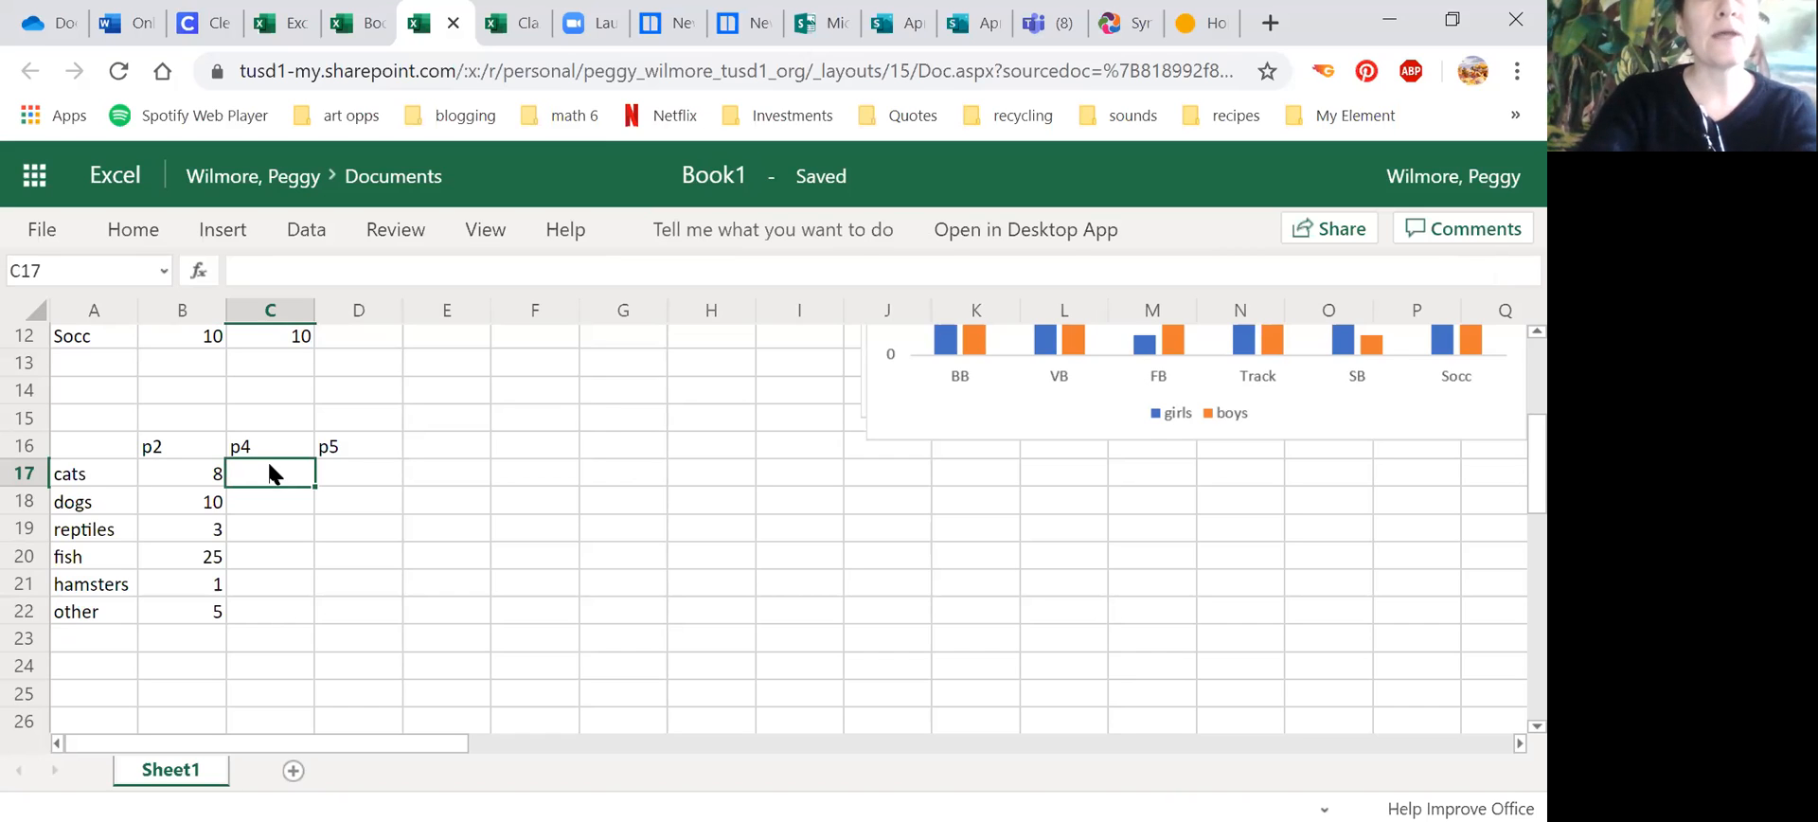
{"action": "type", "text": "6"}
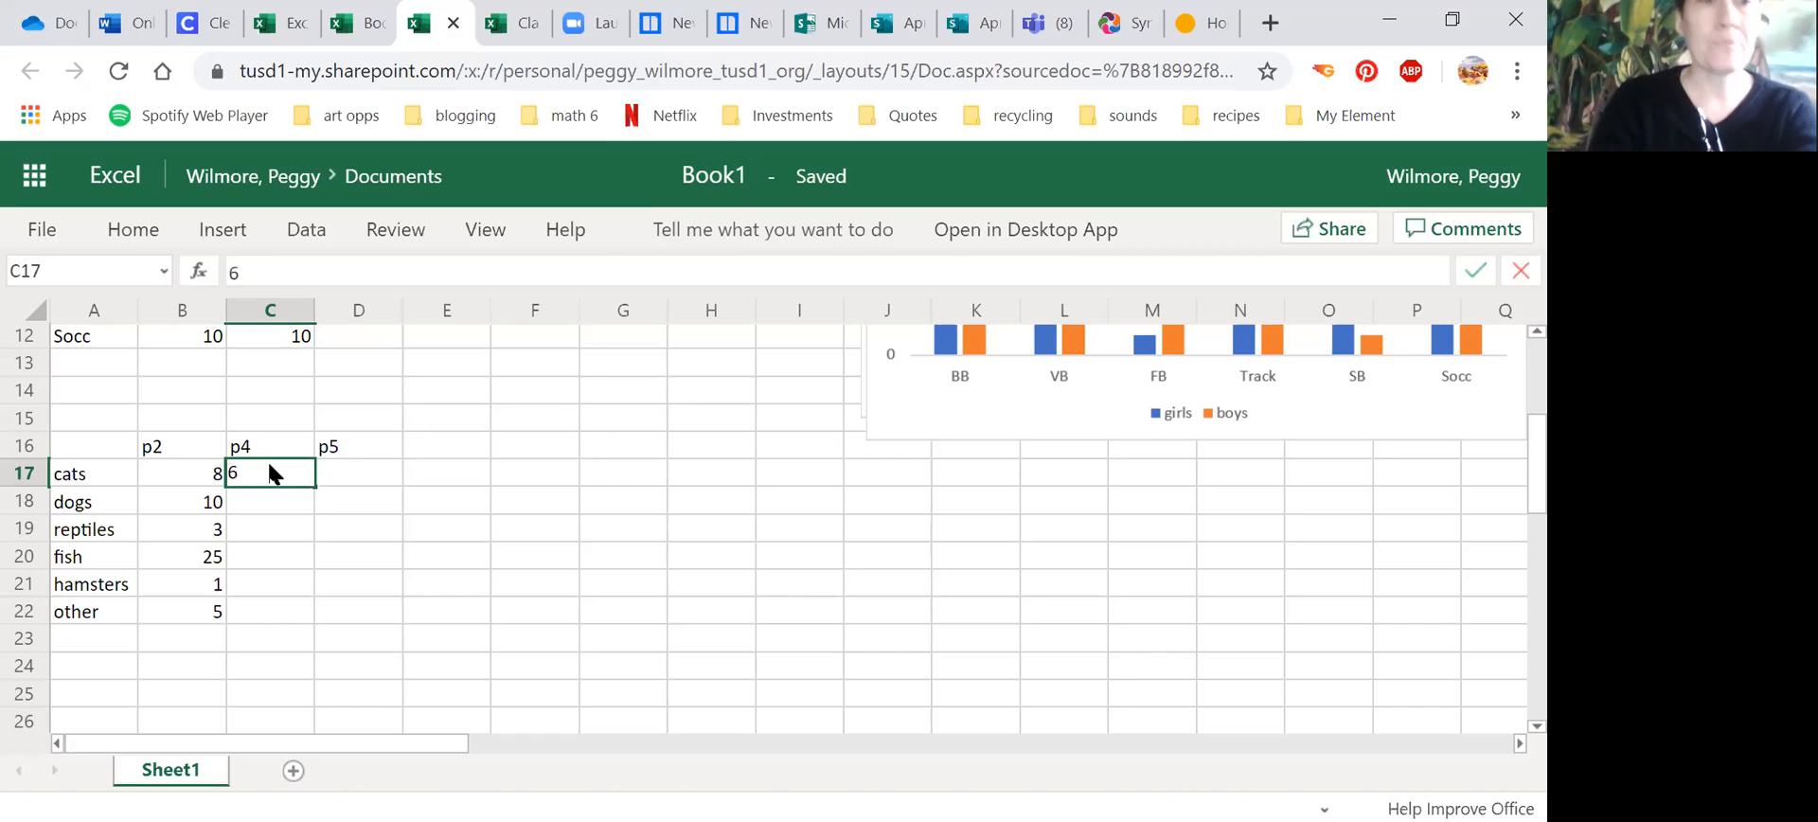
{"action": "key", "text": "Return"}
{"action": "type", "text": "7"}
{"action": "key", "text": "Return"}
{"action": "type", "text": "1"}
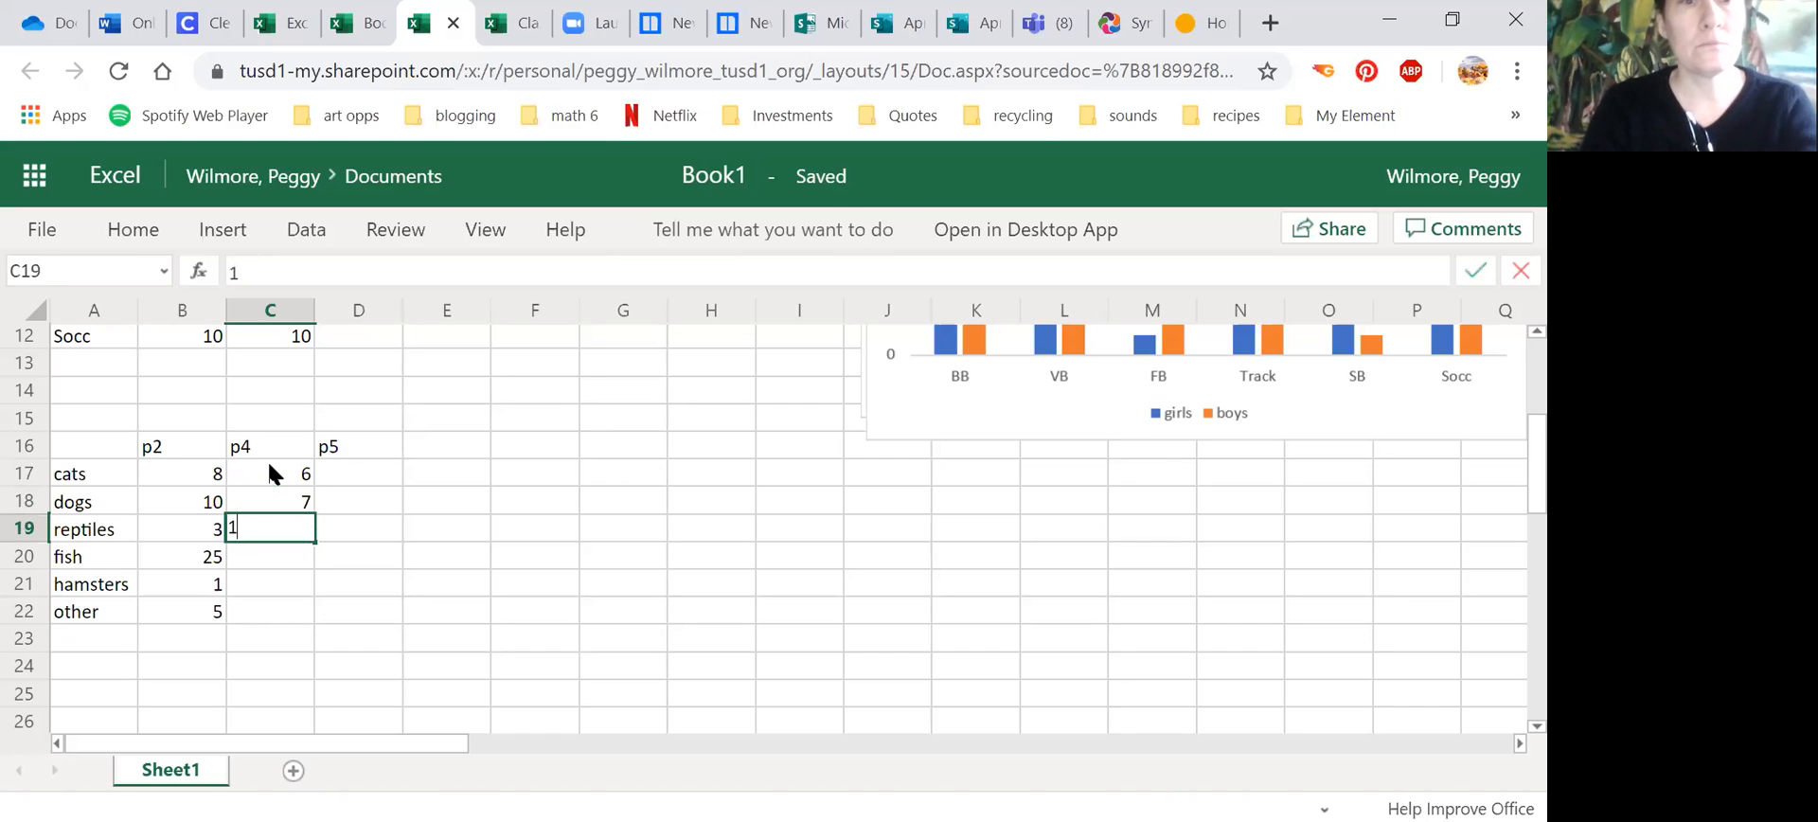
{"action": "key", "text": "Return"}
Step: Complete the p4 column with 18 for fish, 2 for hamsters and 3 for other in C20:C22
{"action": "type", "text": "18"}
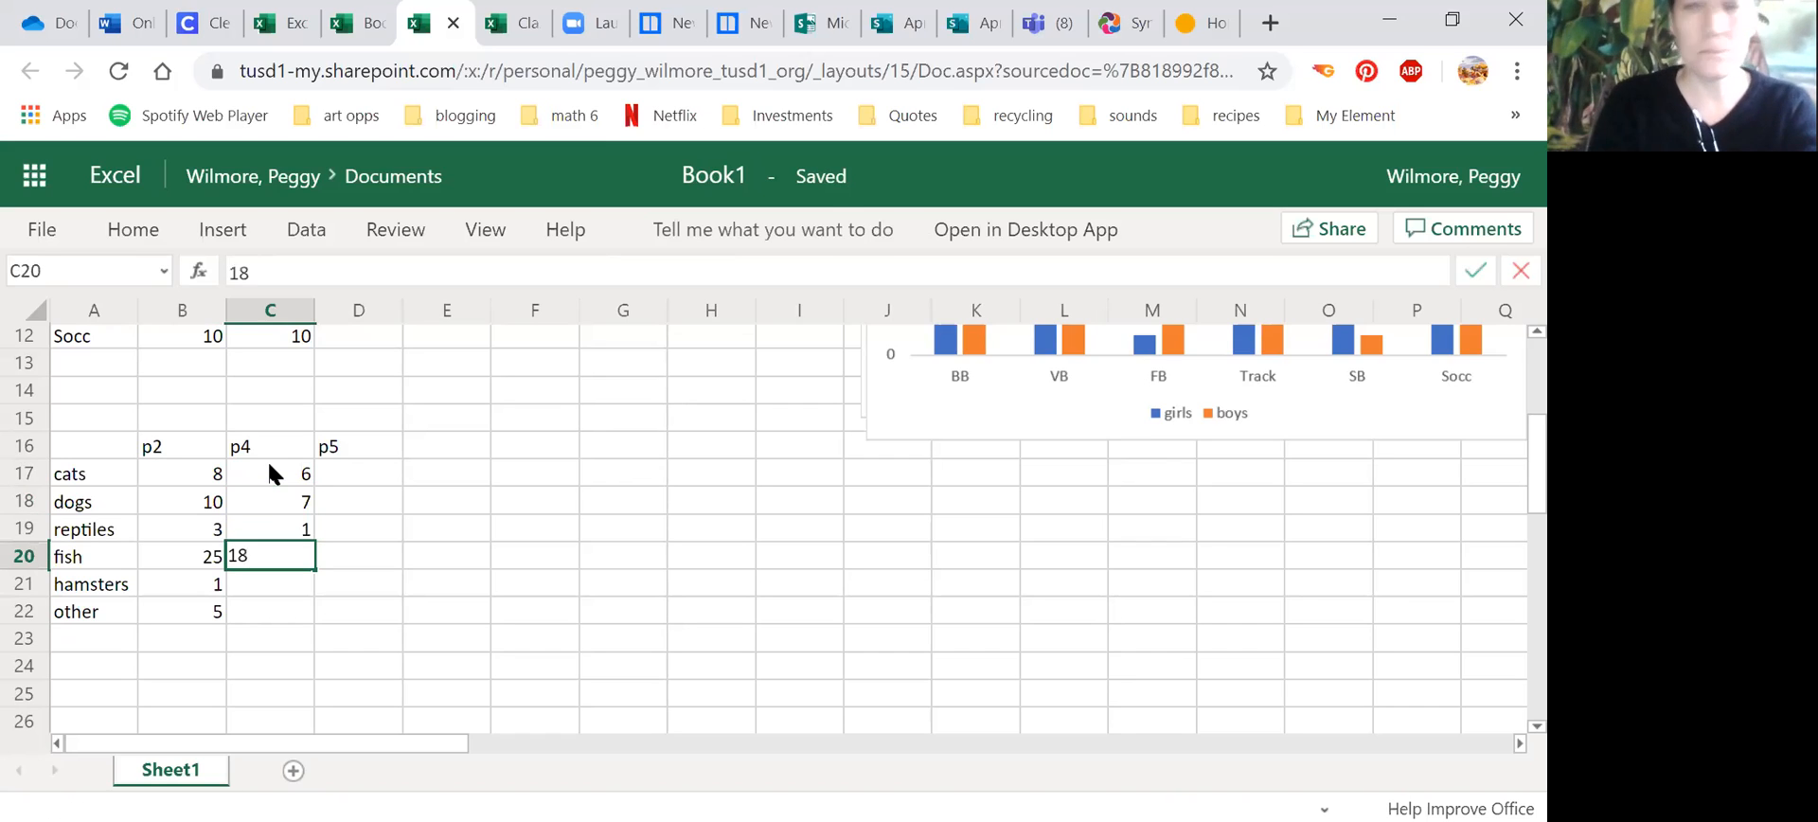
{"action": "key", "text": "Return"}
{"action": "type", "text": "2"}
{"action": "key", "text": "Return"}
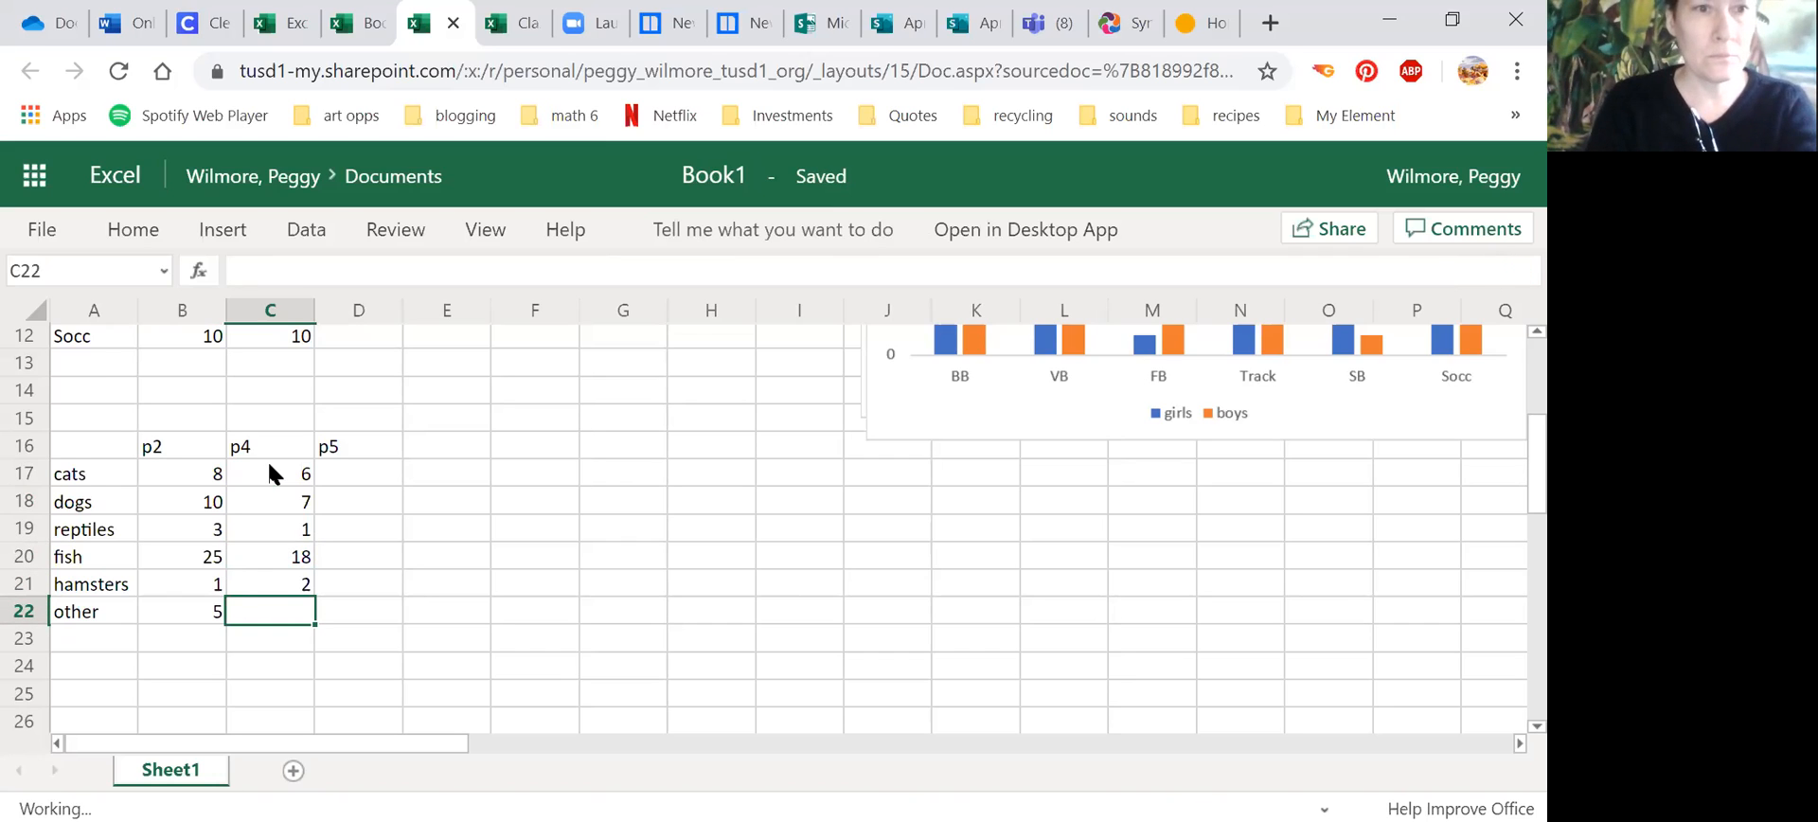
{"action": "type", "text": "3"}
{"action": "key", "text": "Tab"}
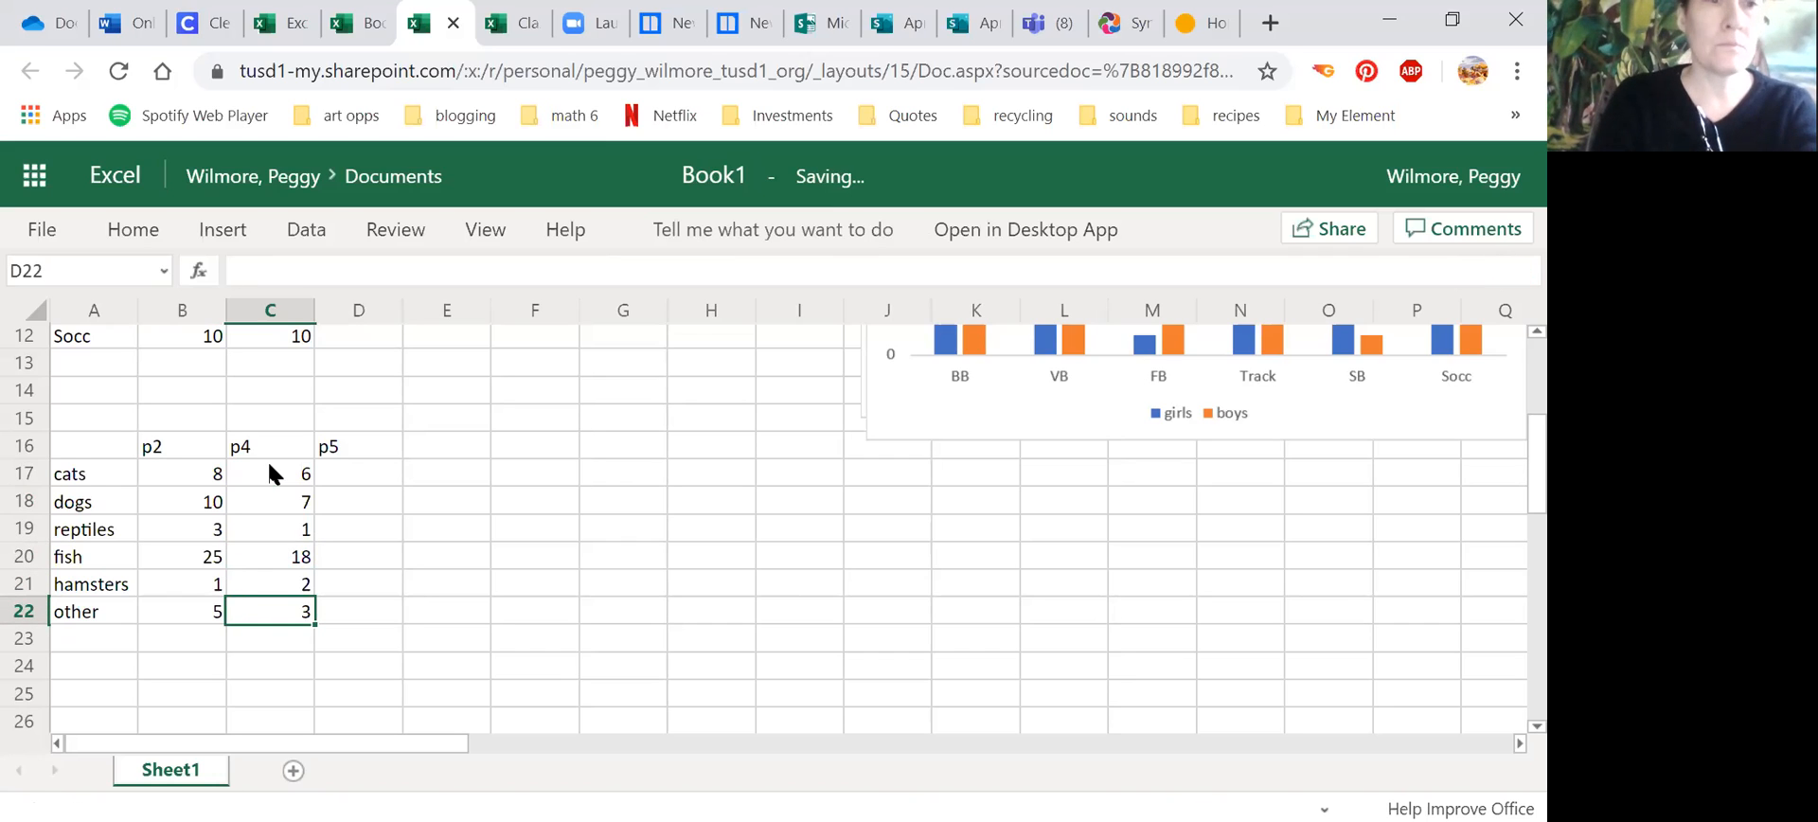
Step: Enter the p5 counts 3 for cats, 7 for dogs and 1 for reptiles in D17:D19
{"action": "left_click", "coordinate": [346, 476]}
{"action": "type", "text": "3"}
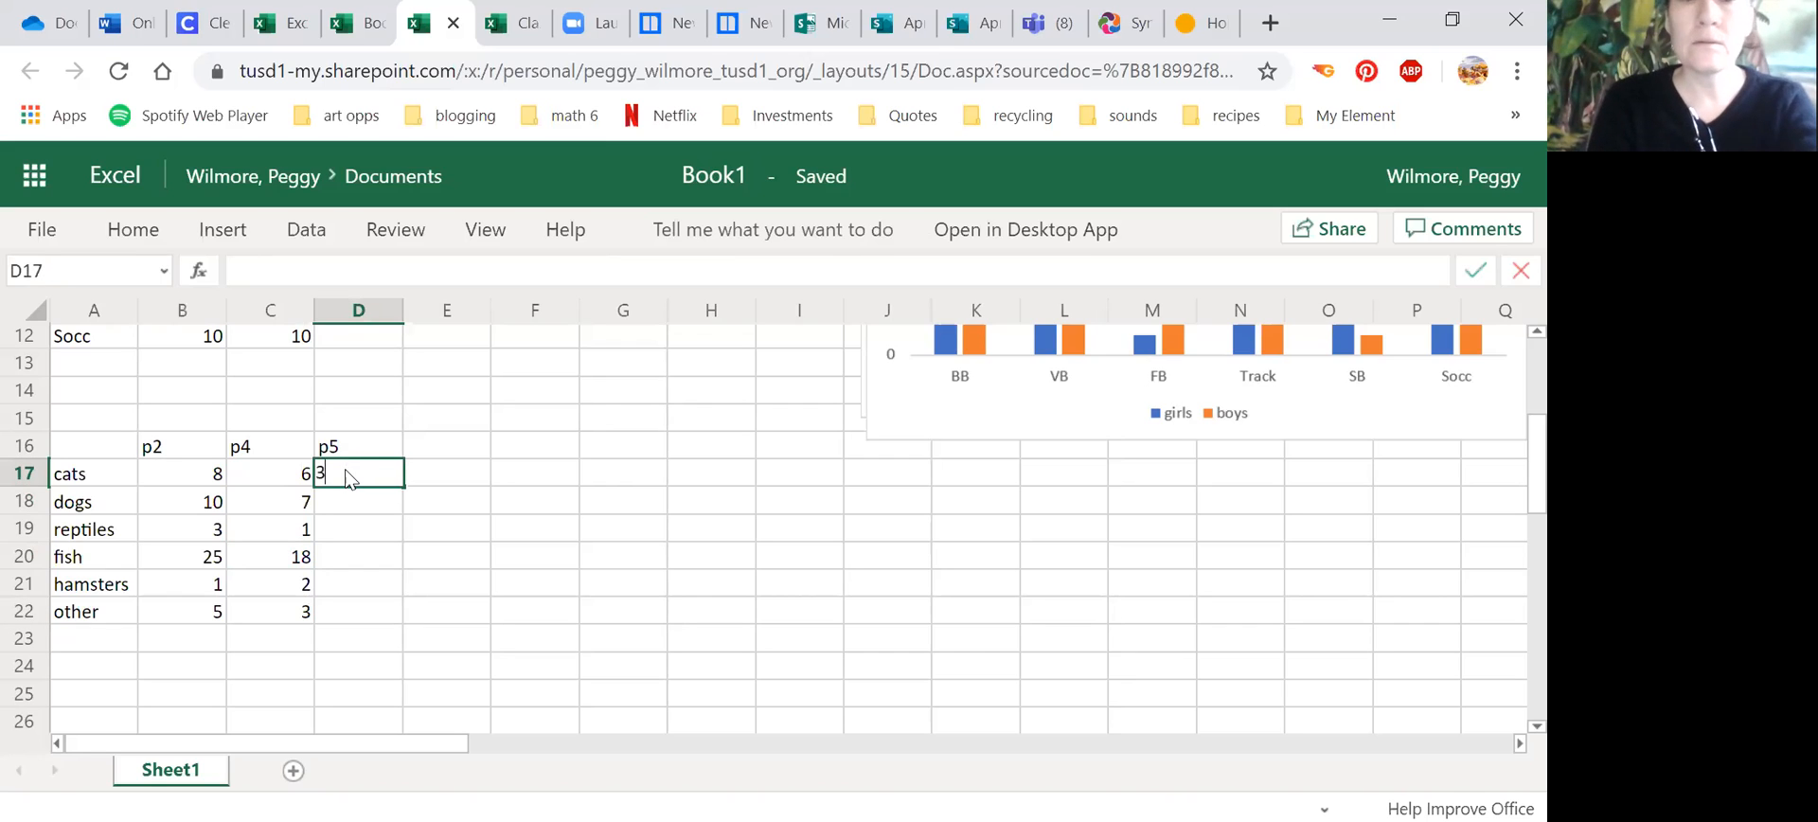
{"action": "key", "text": "Return"}
{"action": "type", "text": "7"}
{"action": "key", "text": "Return"}
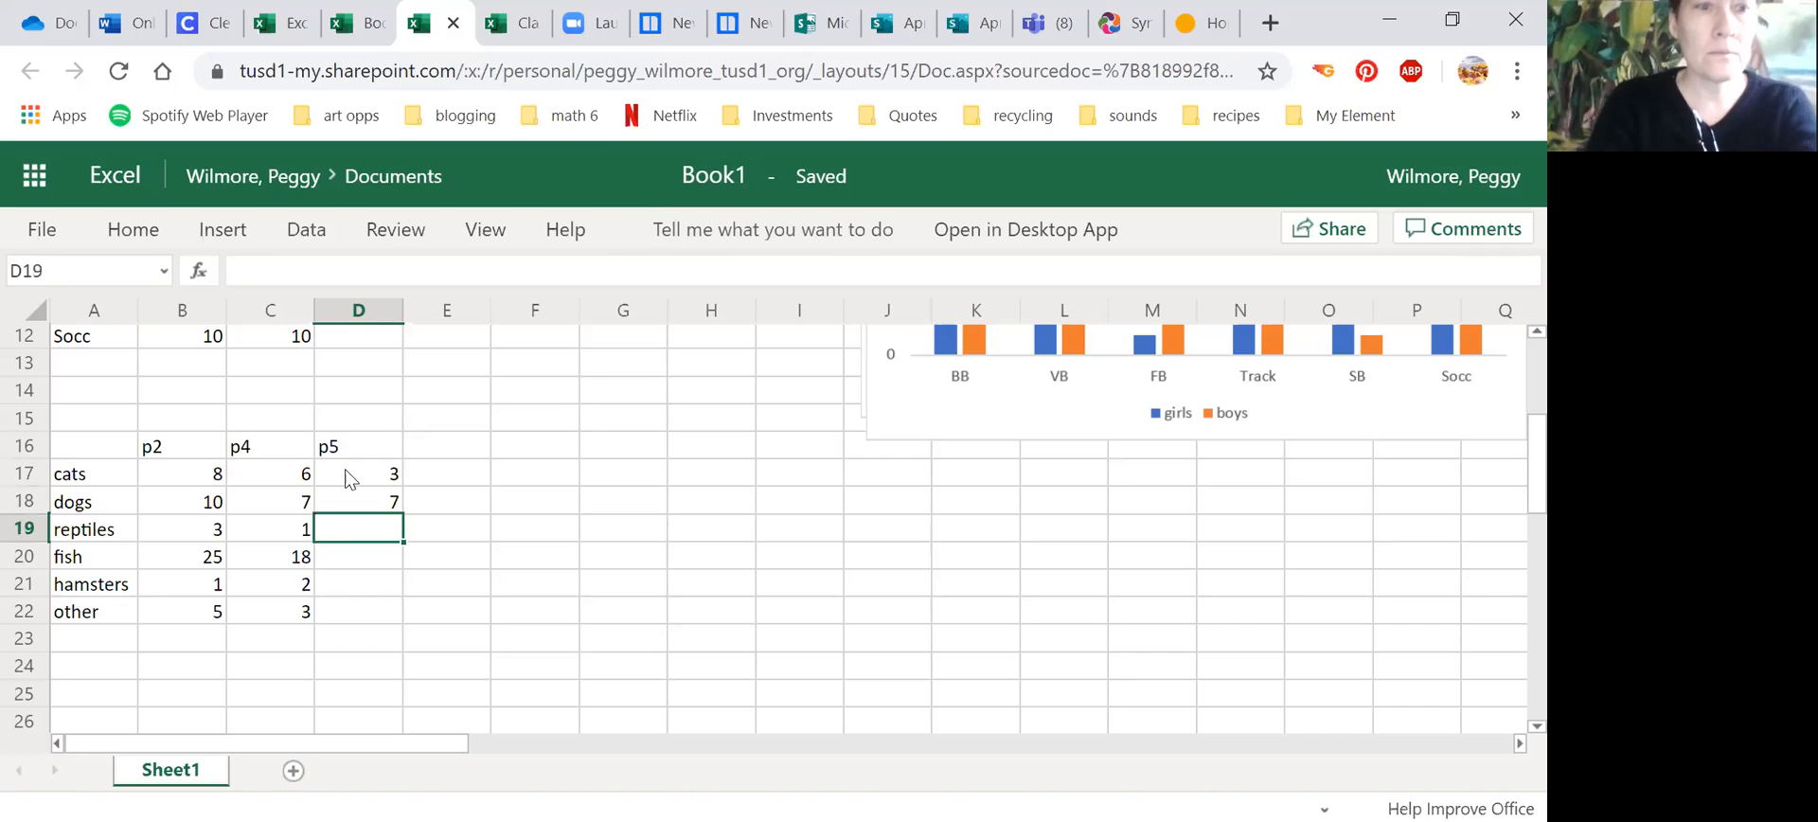
{"action": "type", "text": "1"}
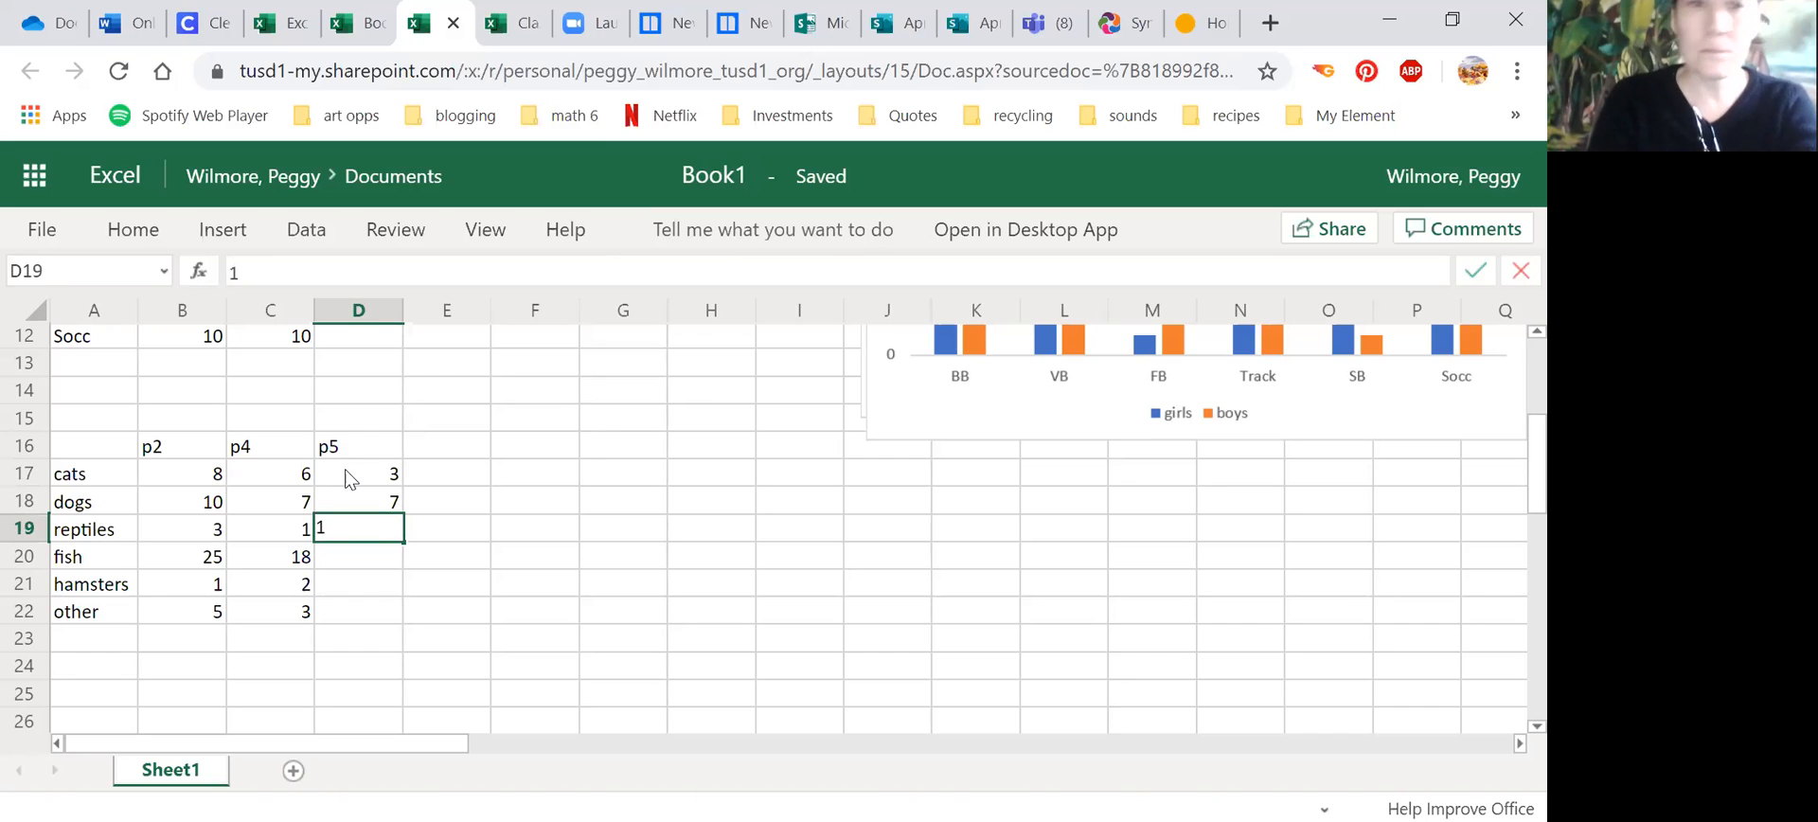
{"action": "key", "text": "Return"}
Step: Complete the p5 column with 13 for fish, 0 for hamsters and 1 for other in D20:D22
{"action": "type", "text": "13"}
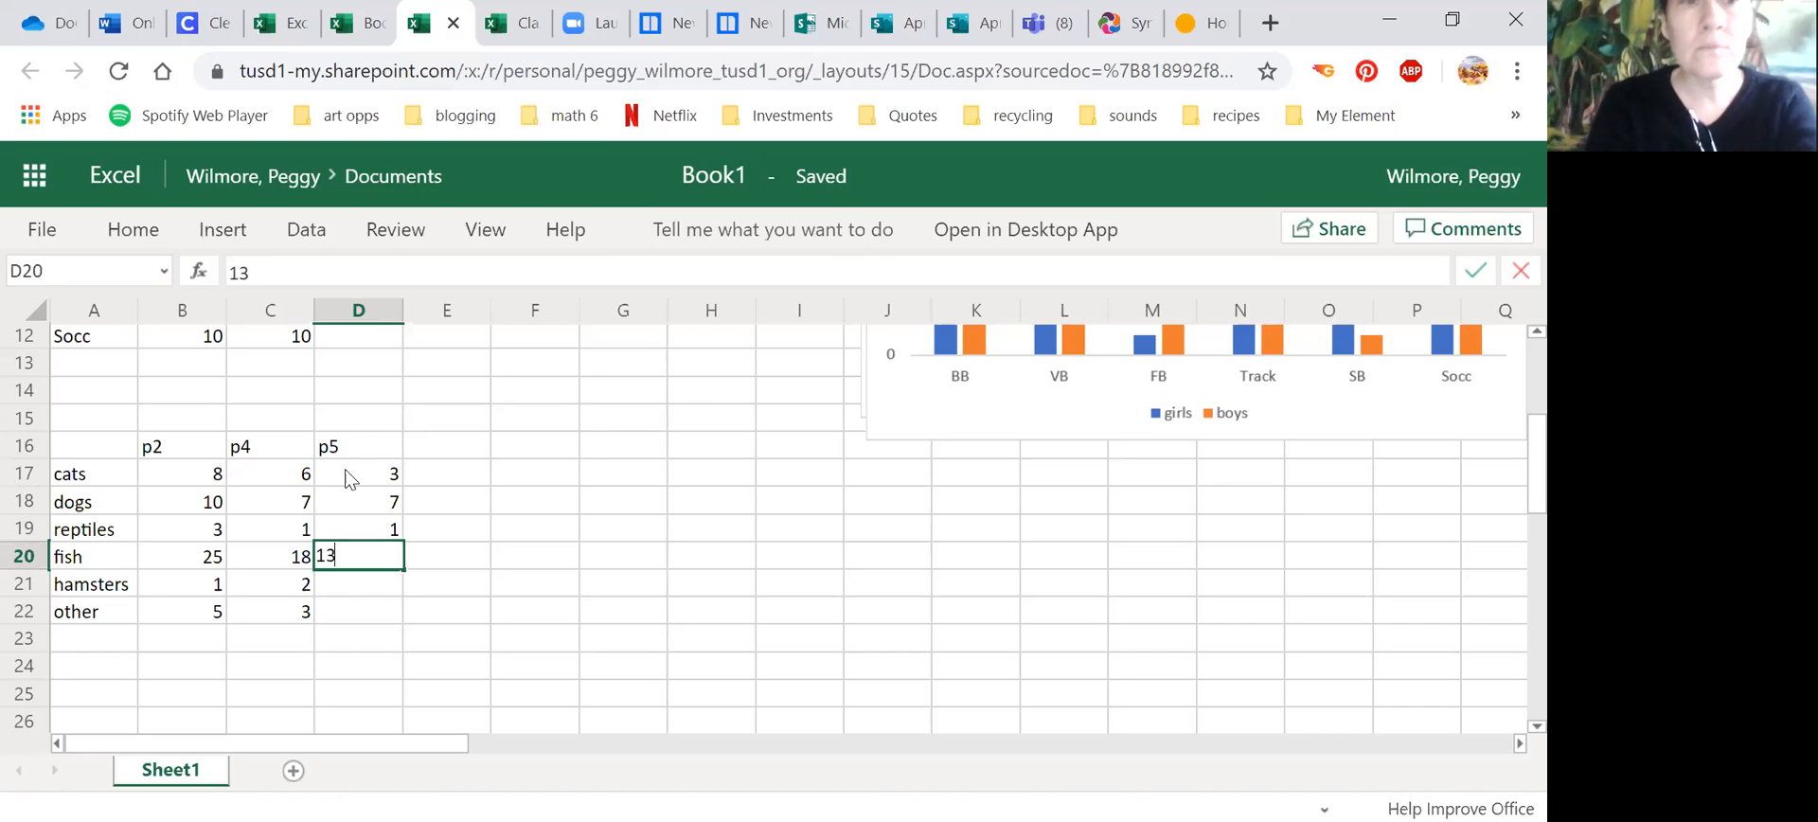
{"action": "key", "text": "Return"}
{"action": "type", "text": "0"}
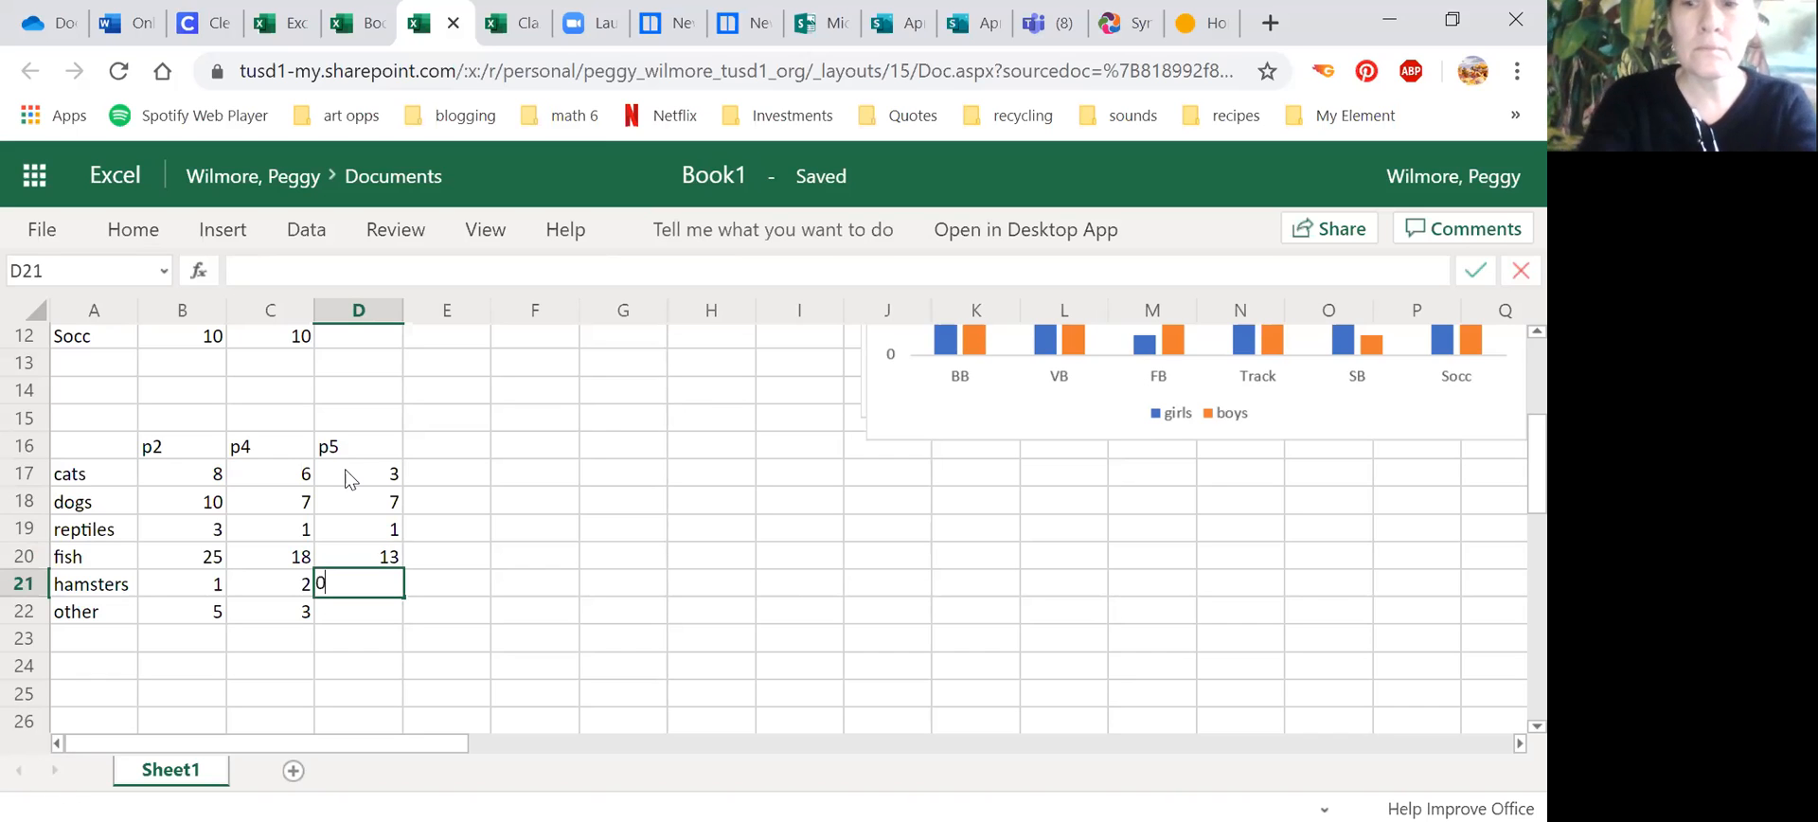
{"action": "key", "text": "Return"}
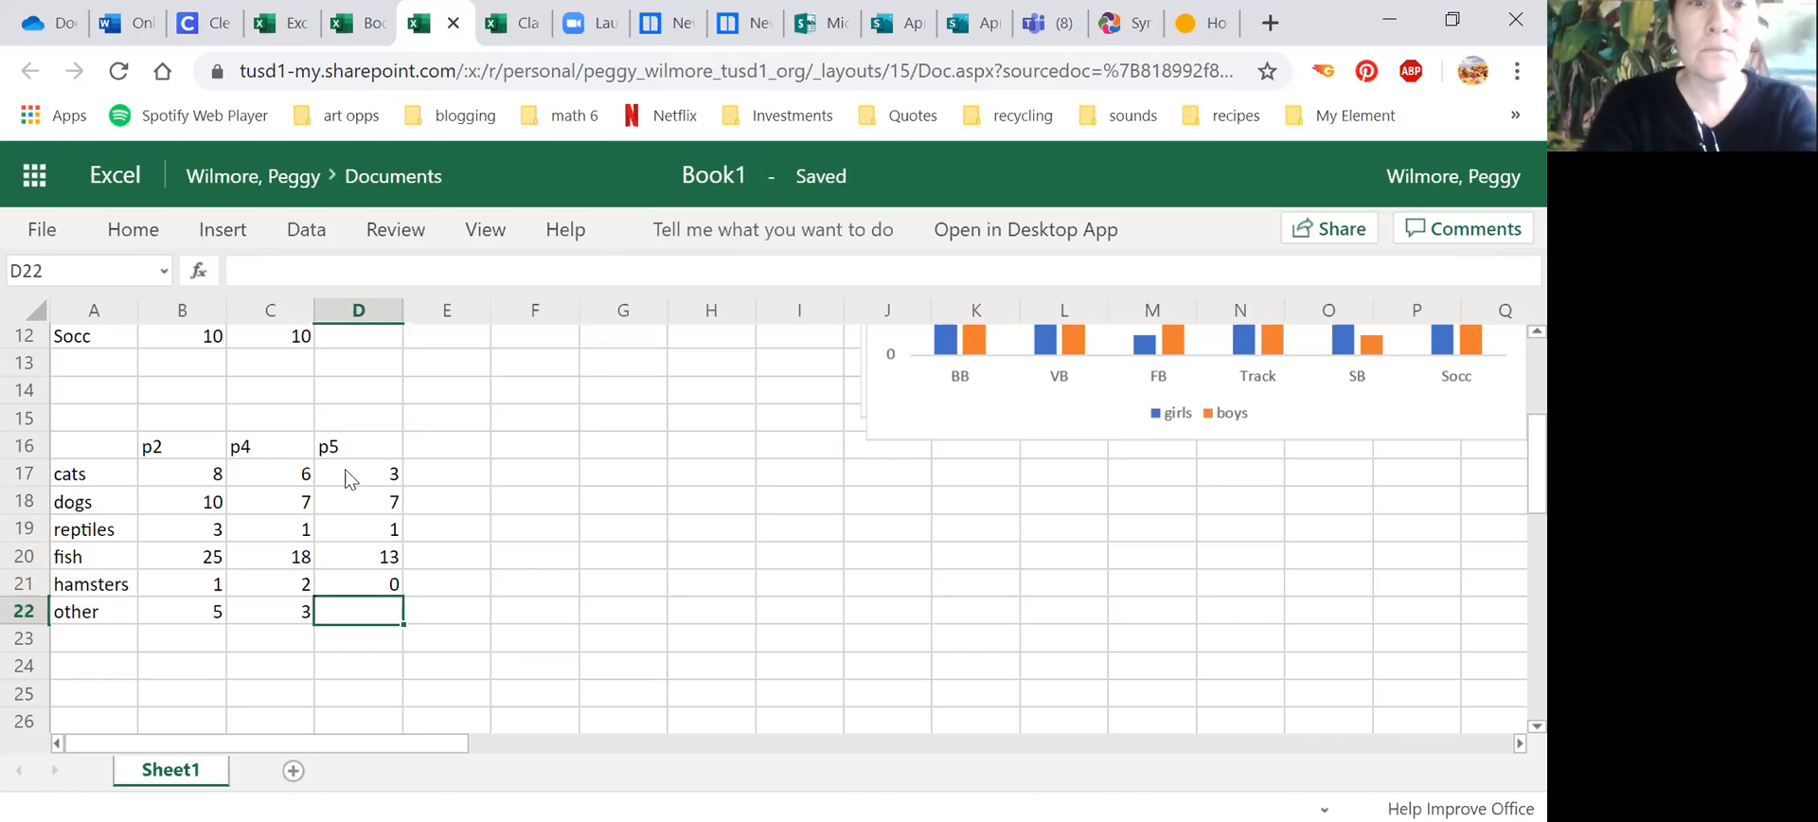
{"action": "type", "text": "1"}
{"action": "left_click", "coordinate": [511, 562]}
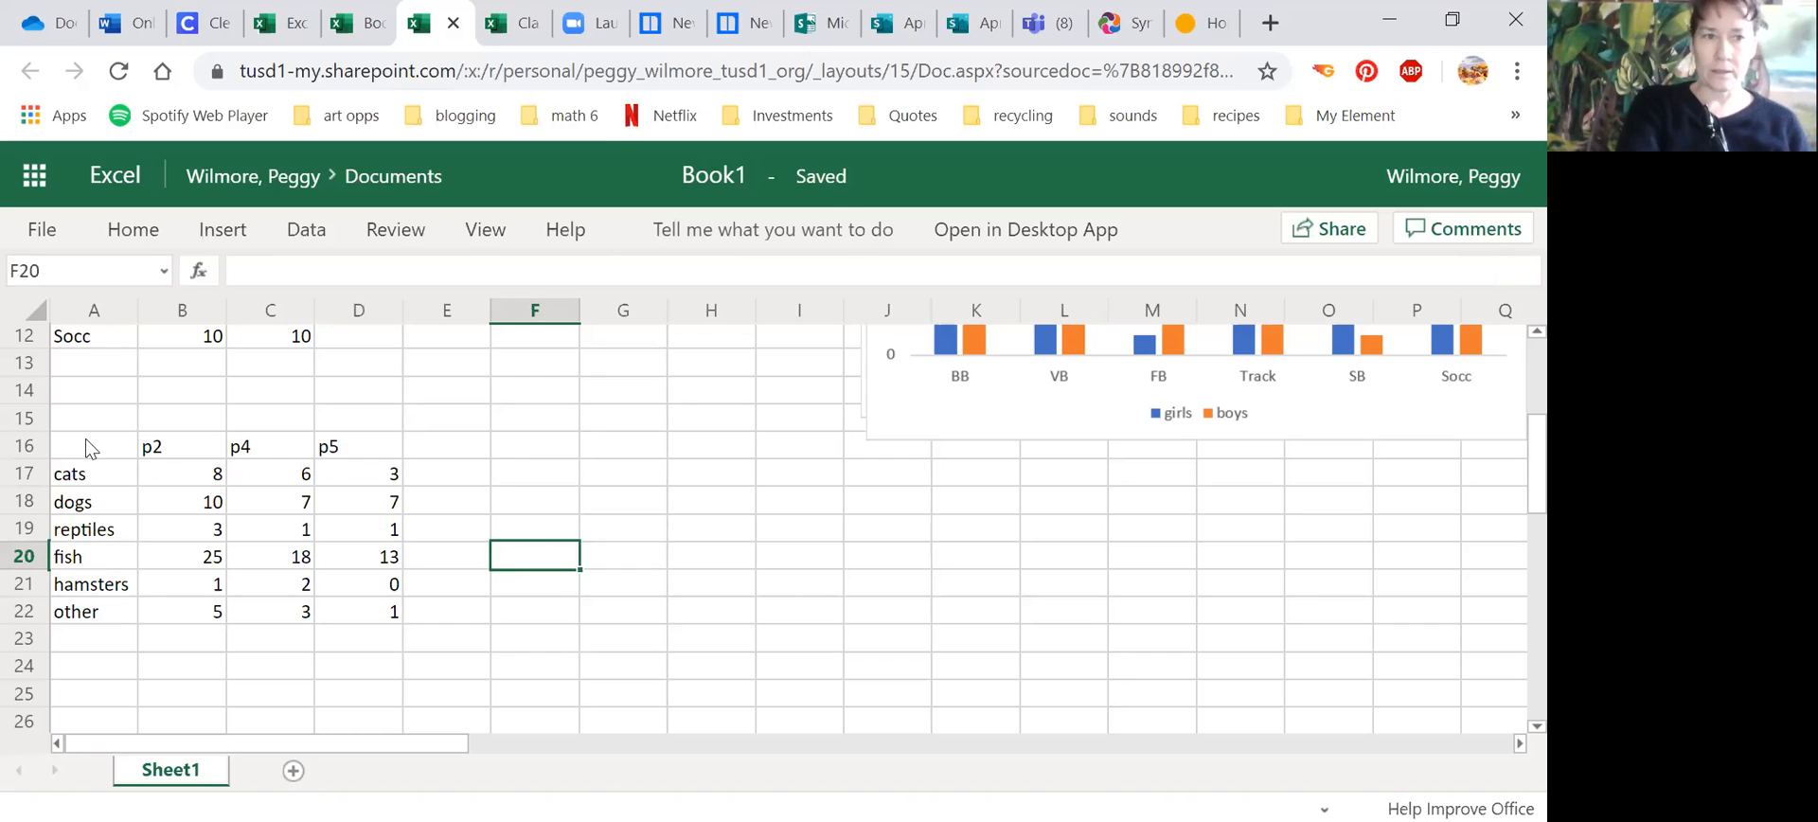
Step: Insert a 2-D clustered column chart from the third table, A16:D22
{"action": "left_click_drag", "start_coordinate": [82, 439], "coordinate": [377, 613]}
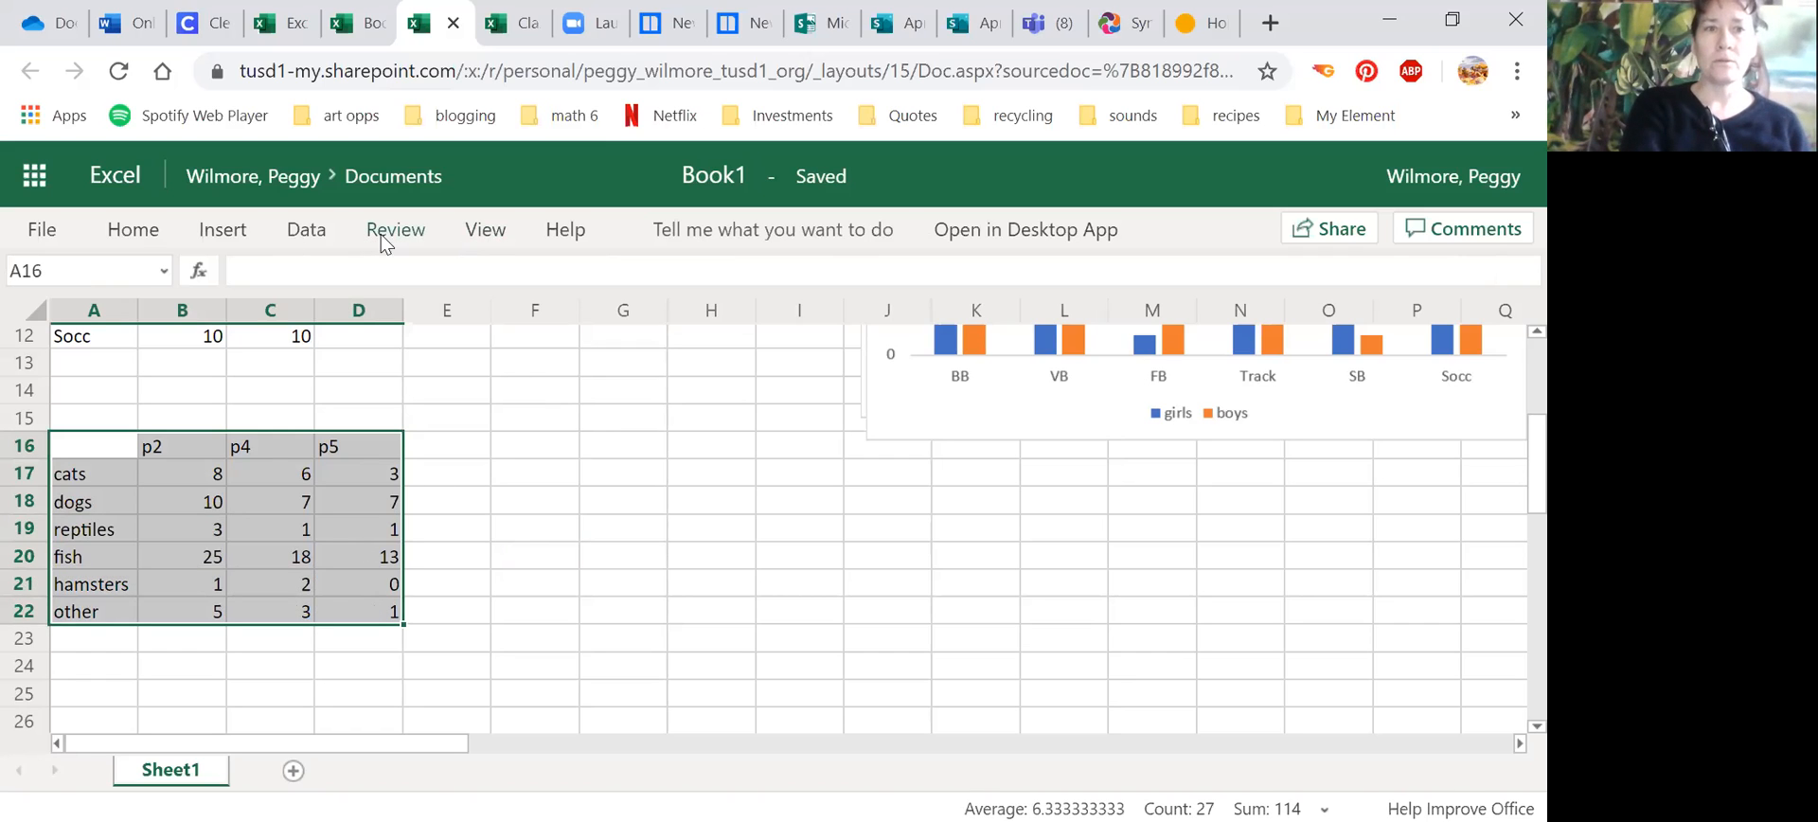
{"action": "left_click", "coordinate": [224, 235]}
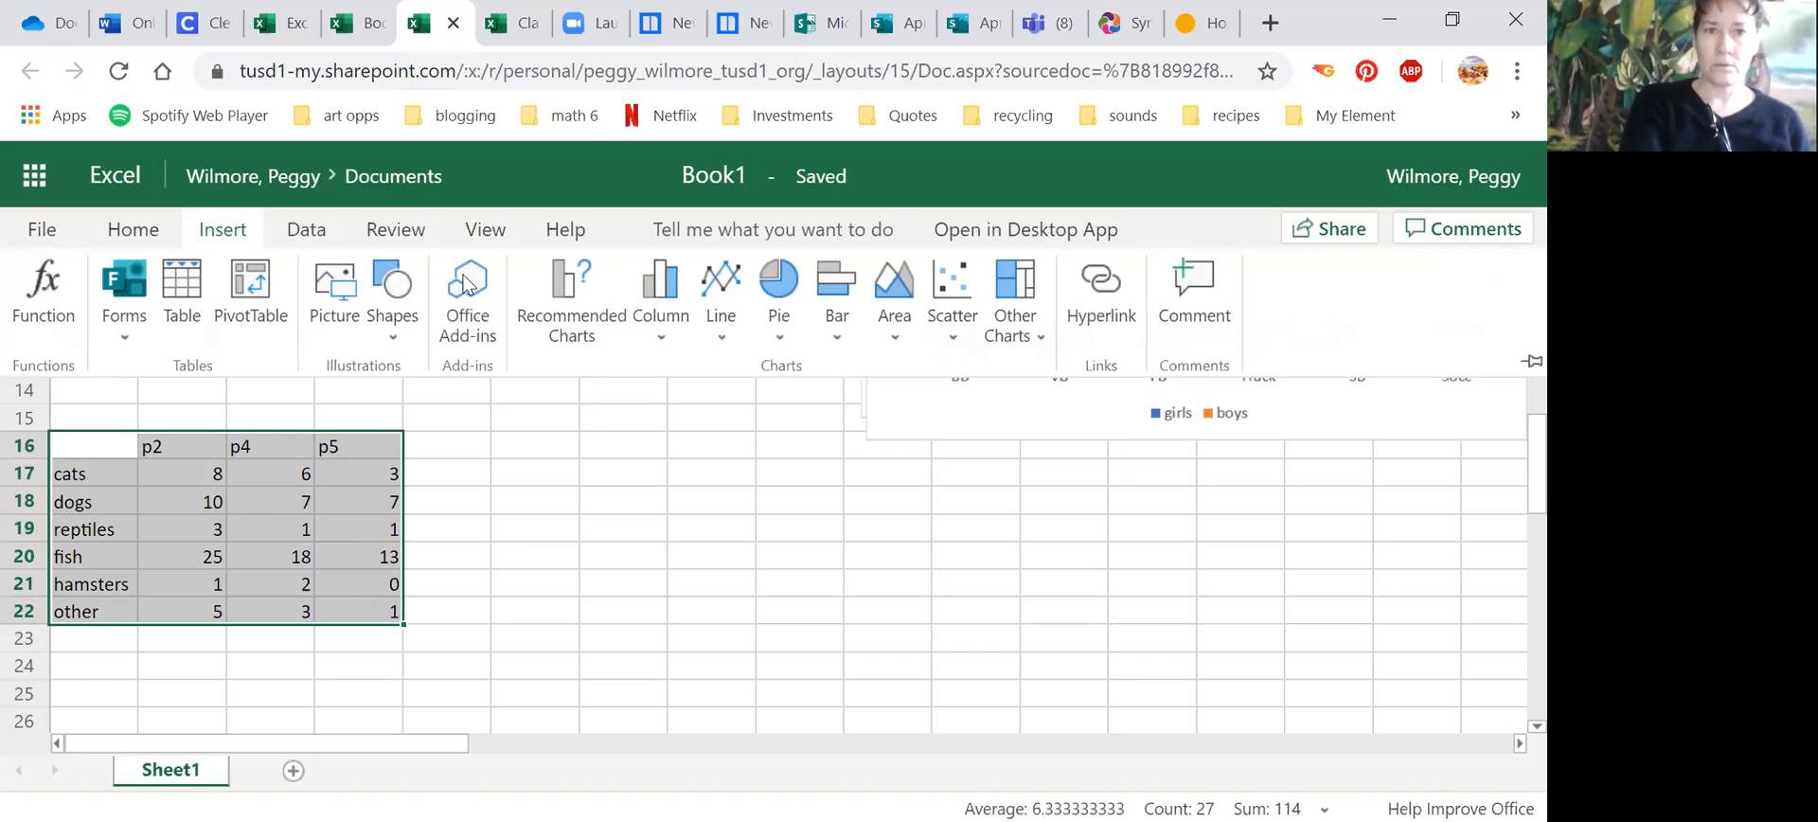
{"action": "left_click", "coordinate": [653, 312]}
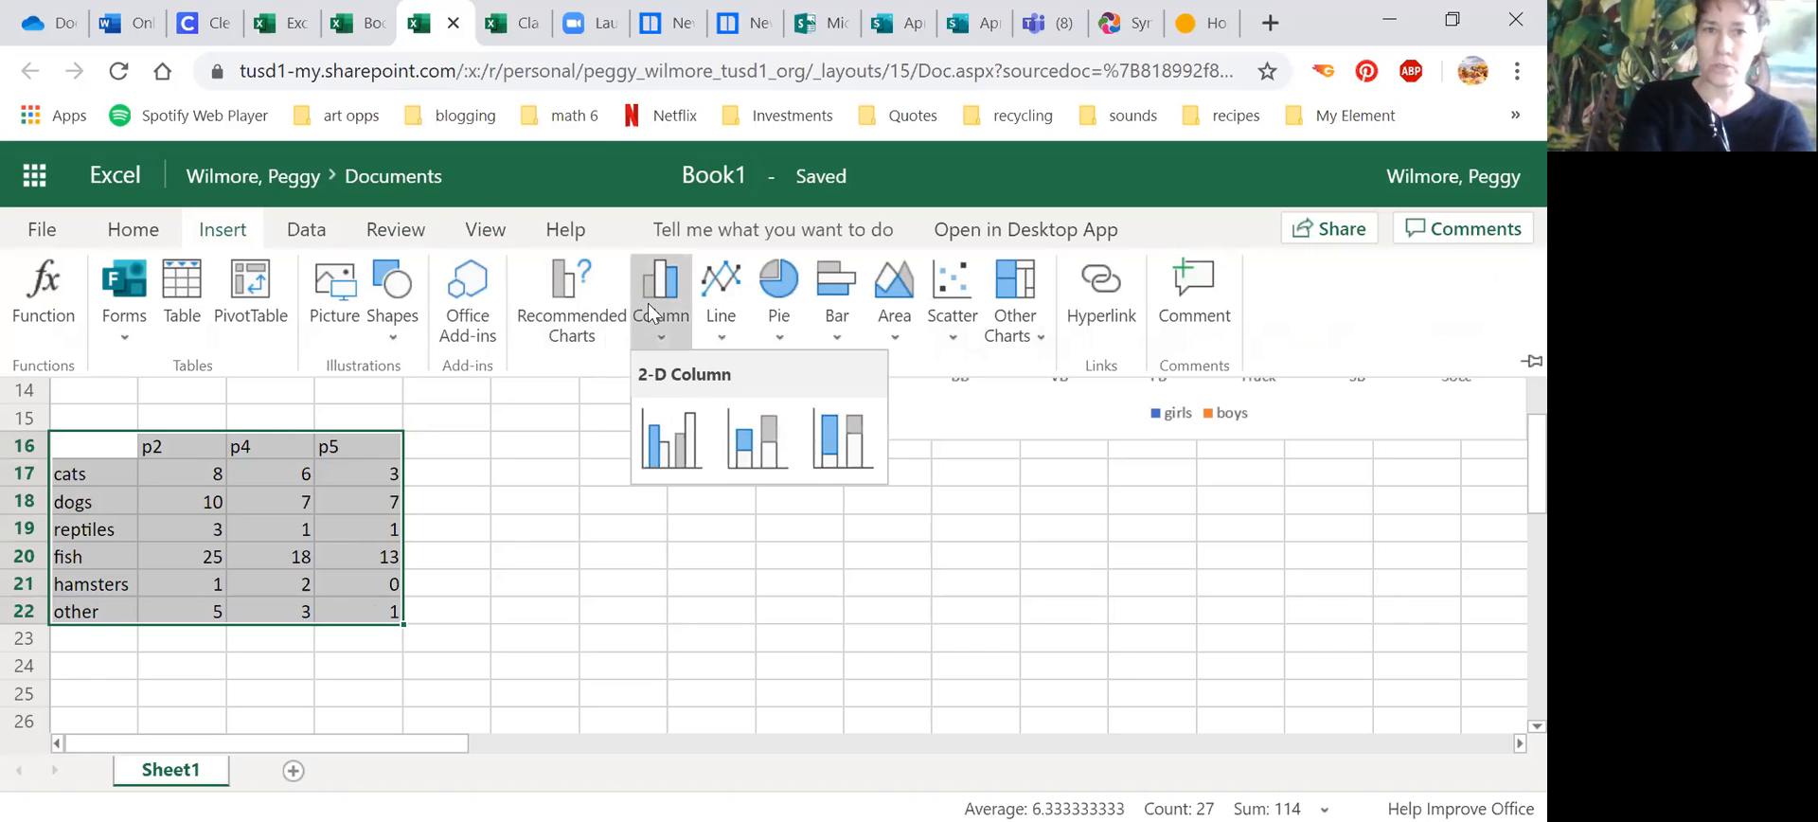
{"action": "left_click", "coordinate": [675, 450]}
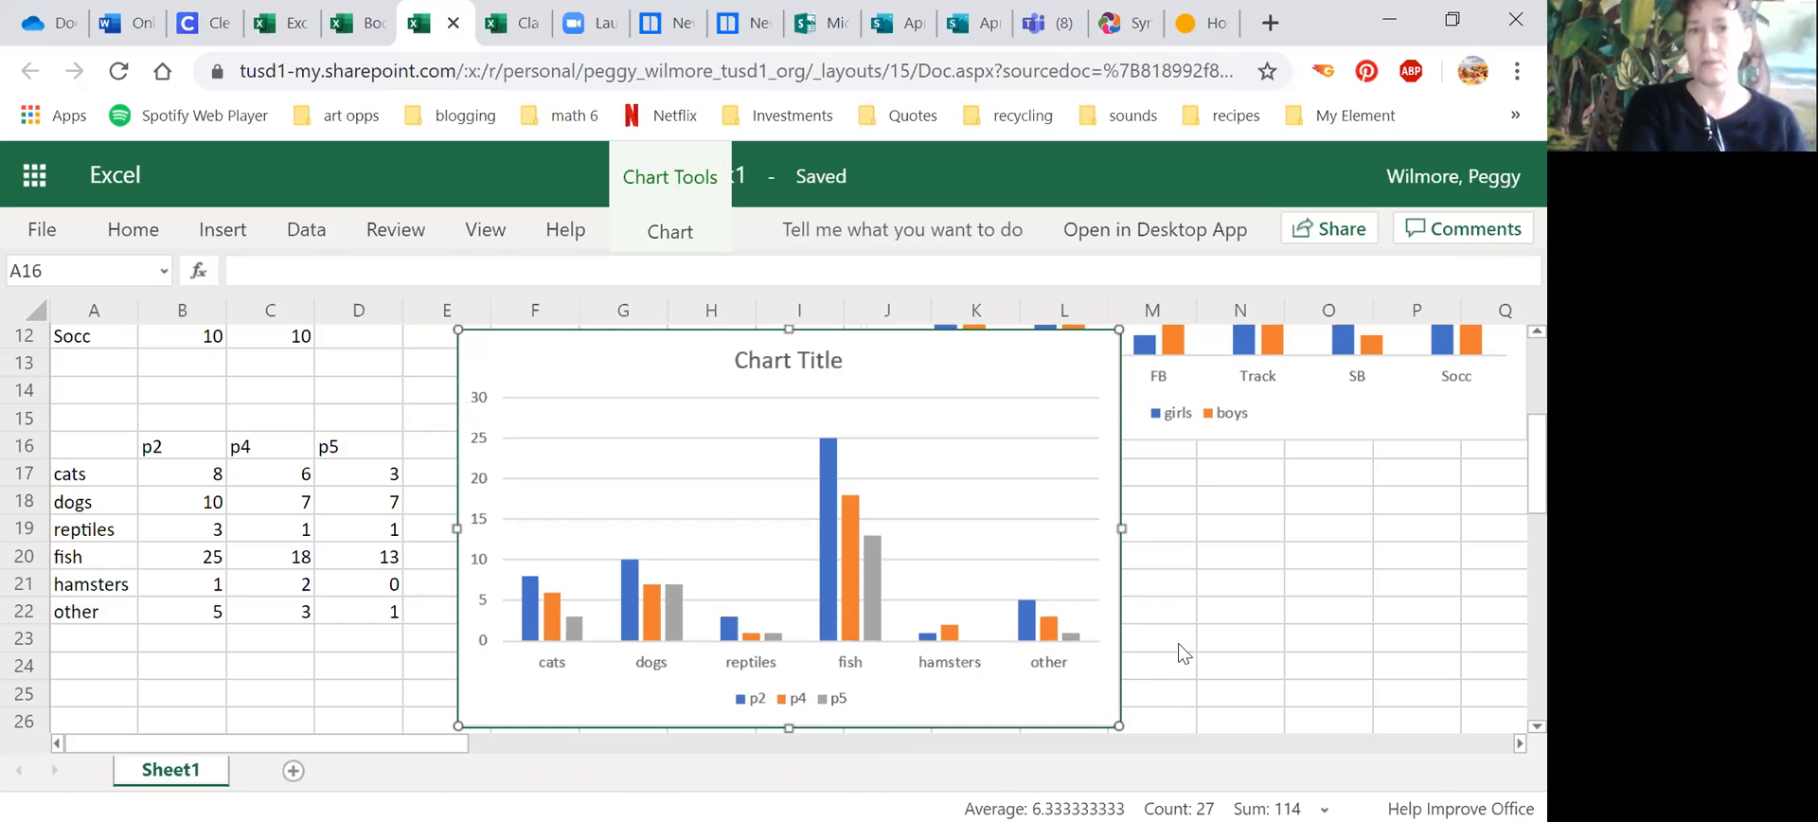
Step: Title the new chart pets by class period and move it over the sports chart, starting in column I near row 2
{"action": "left_click", "coordinate": [682, 238]}
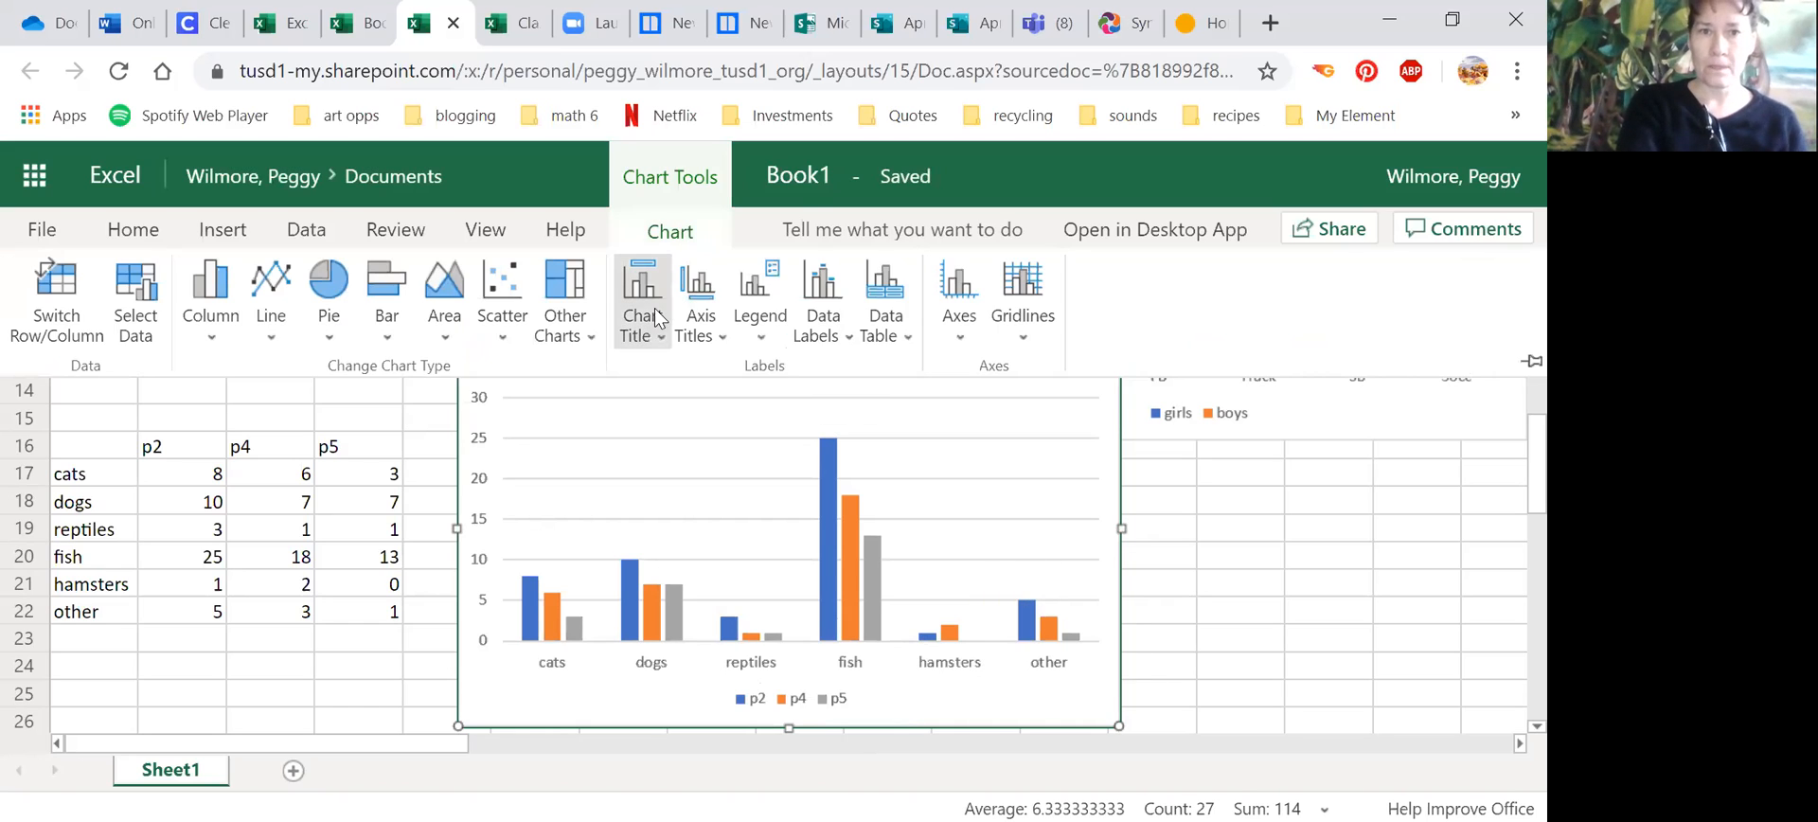
{"action": "left_click", "coordinate": [663, 317]}
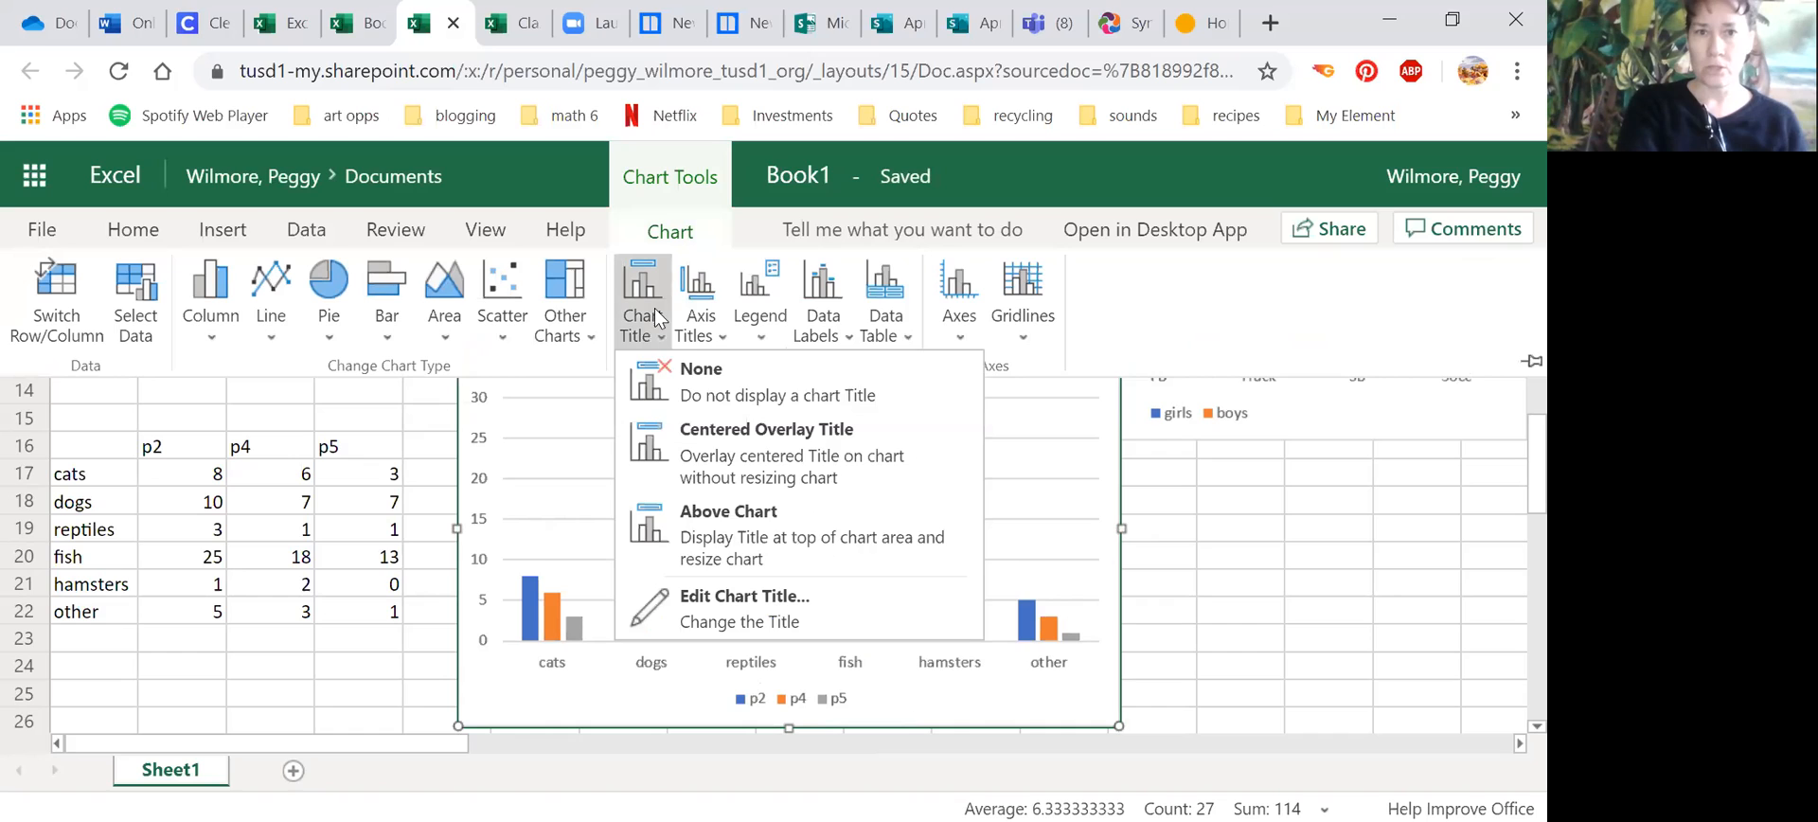
{"action": "left_click", "coordinate": [695, 599]}
{"action": "type", "text": "pe"}
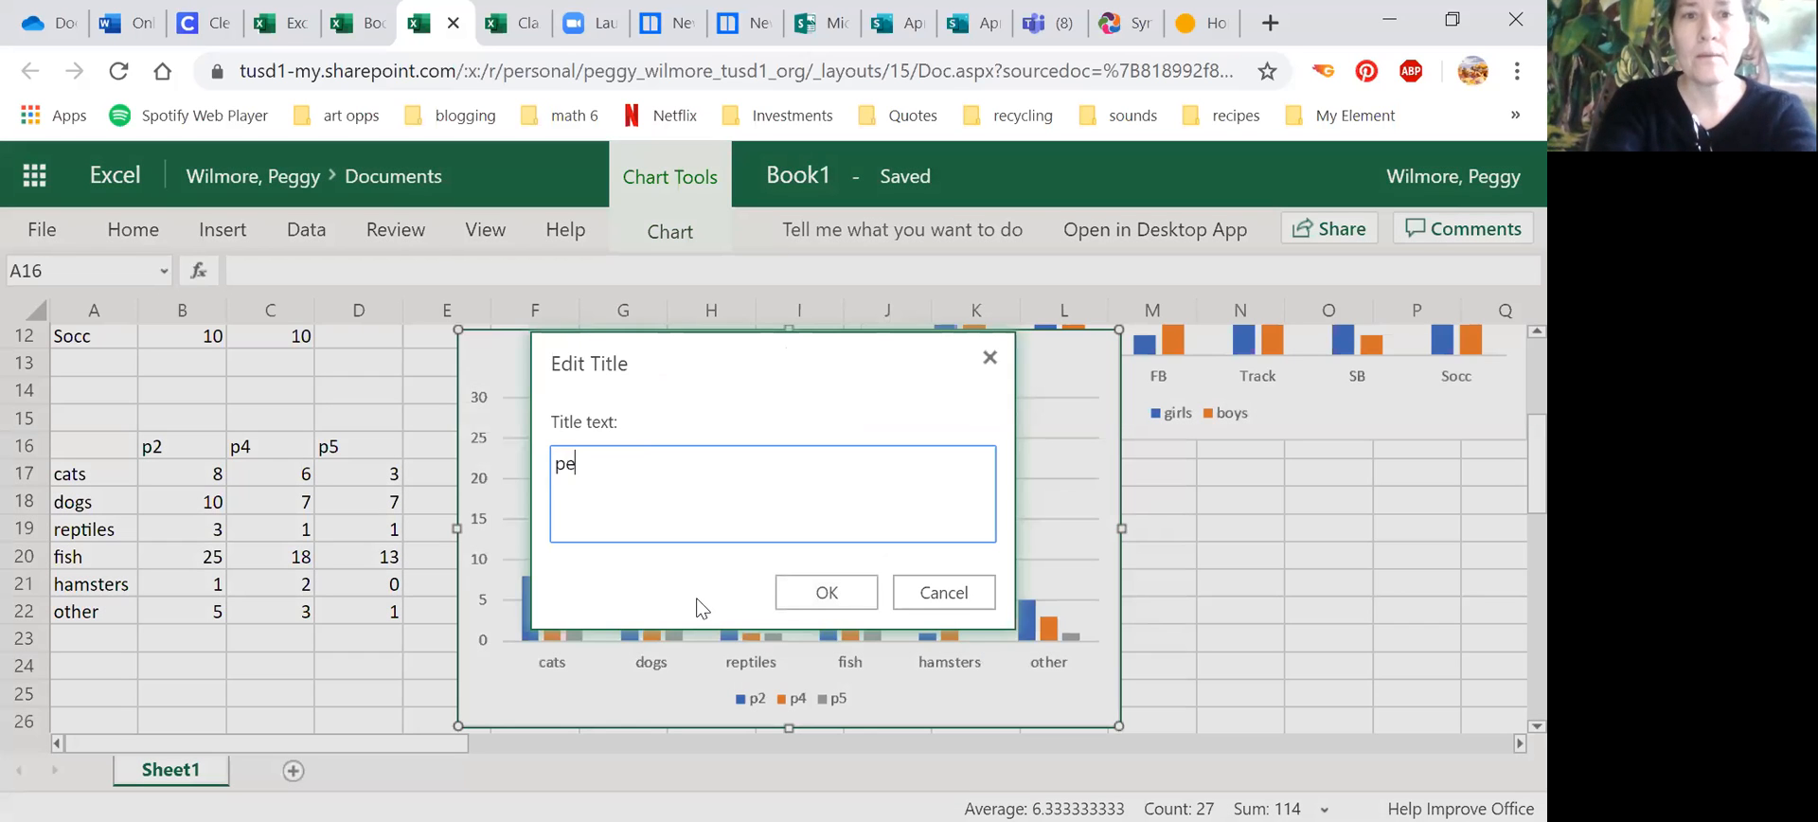
{"action": "type", "text": "ts by c"}
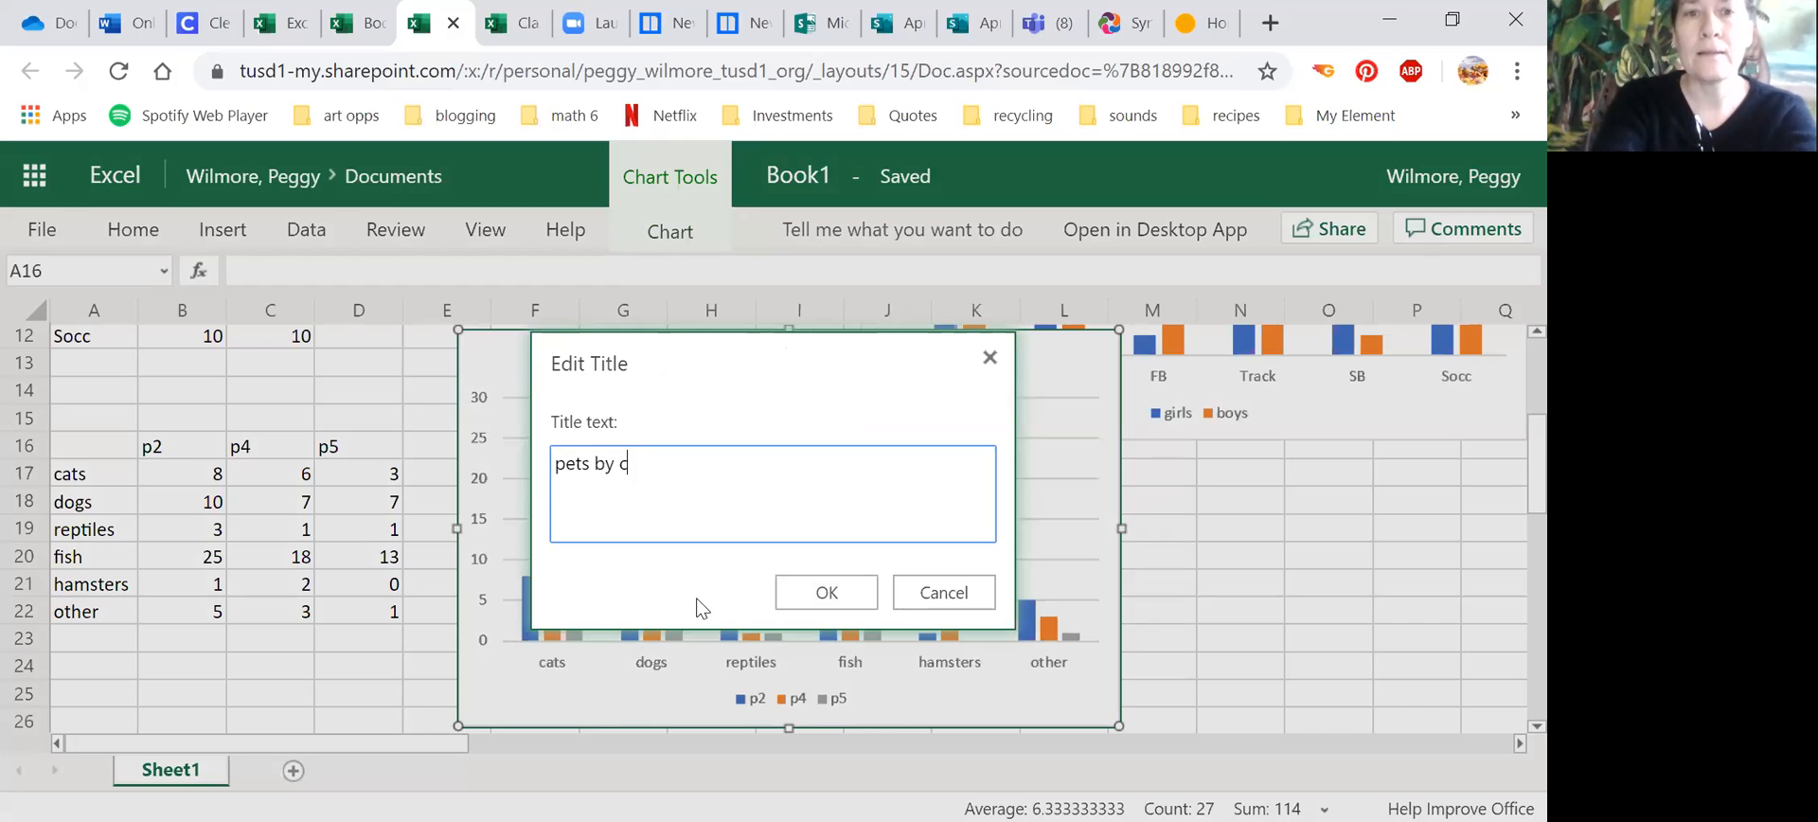
{"action": "type", "text": "lass period"}
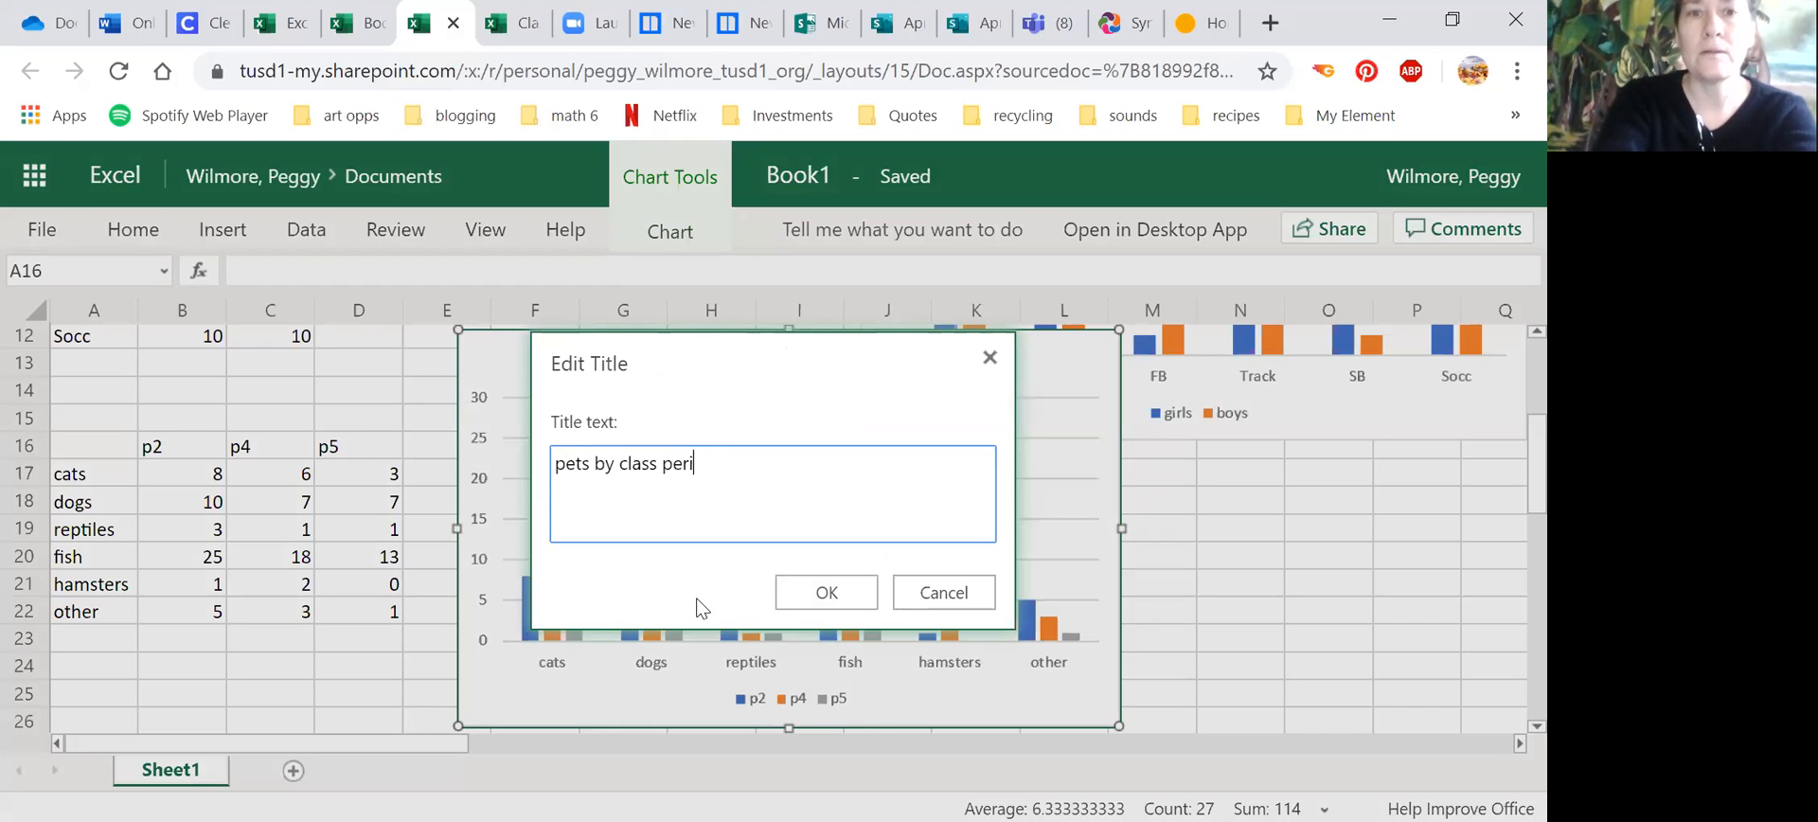
{"action": "left_click", "coordinate": [826, 591]}
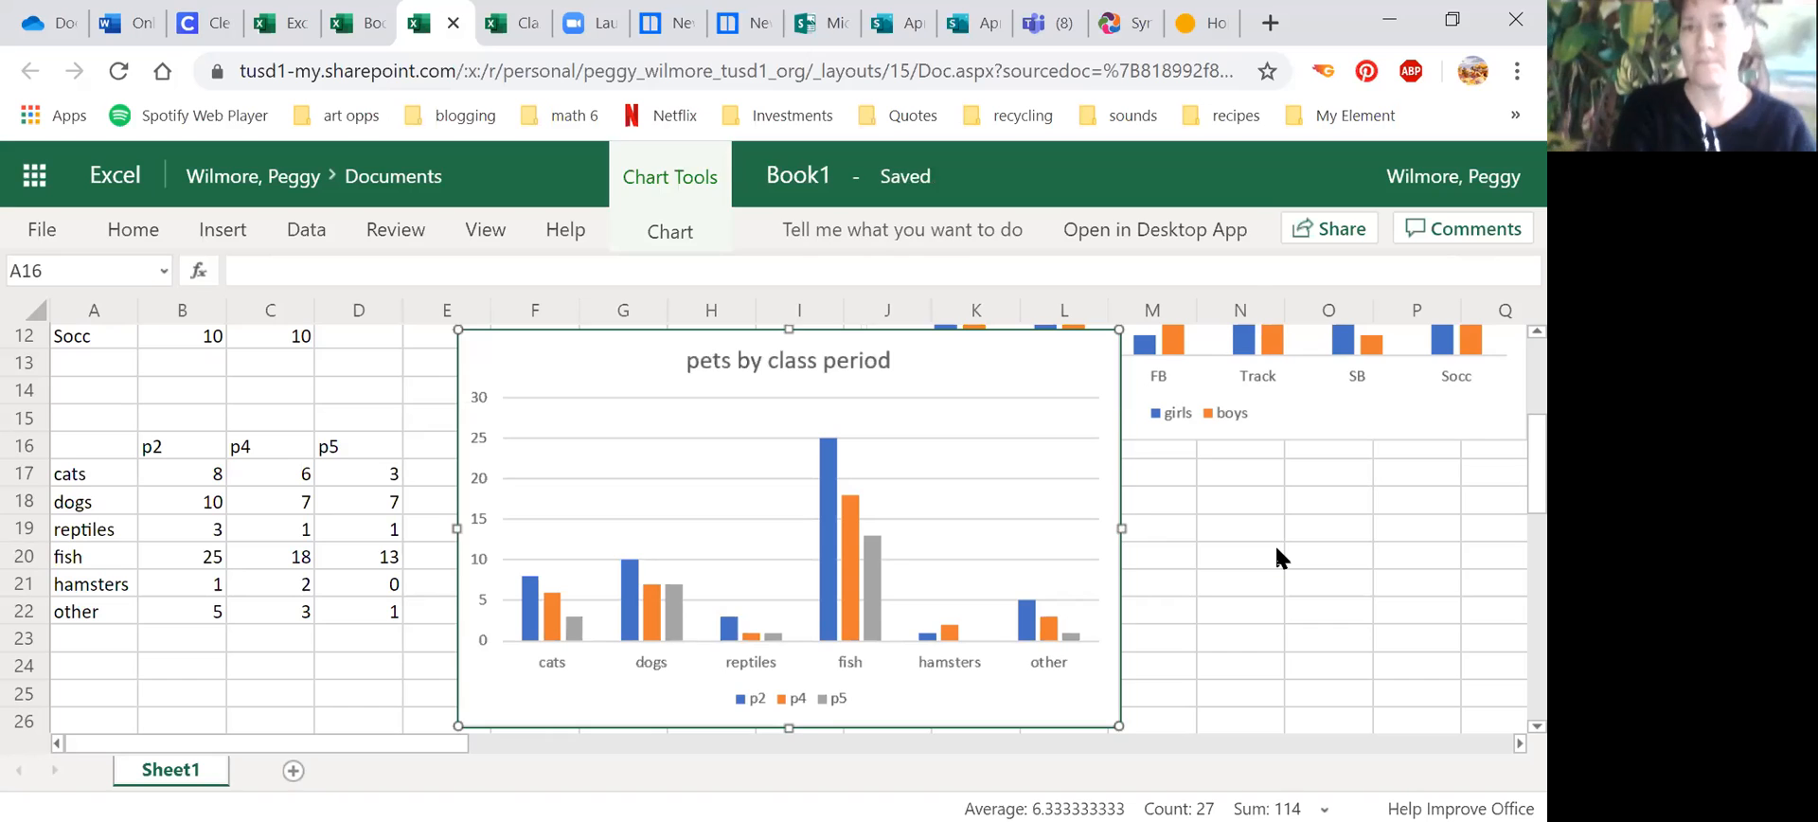
{"action": "left_click", "coordinate": [1274, 546]}
{"action": "left_click_drag", "start_coordinate": [872, 355], "coordinate": [1227, 374]}
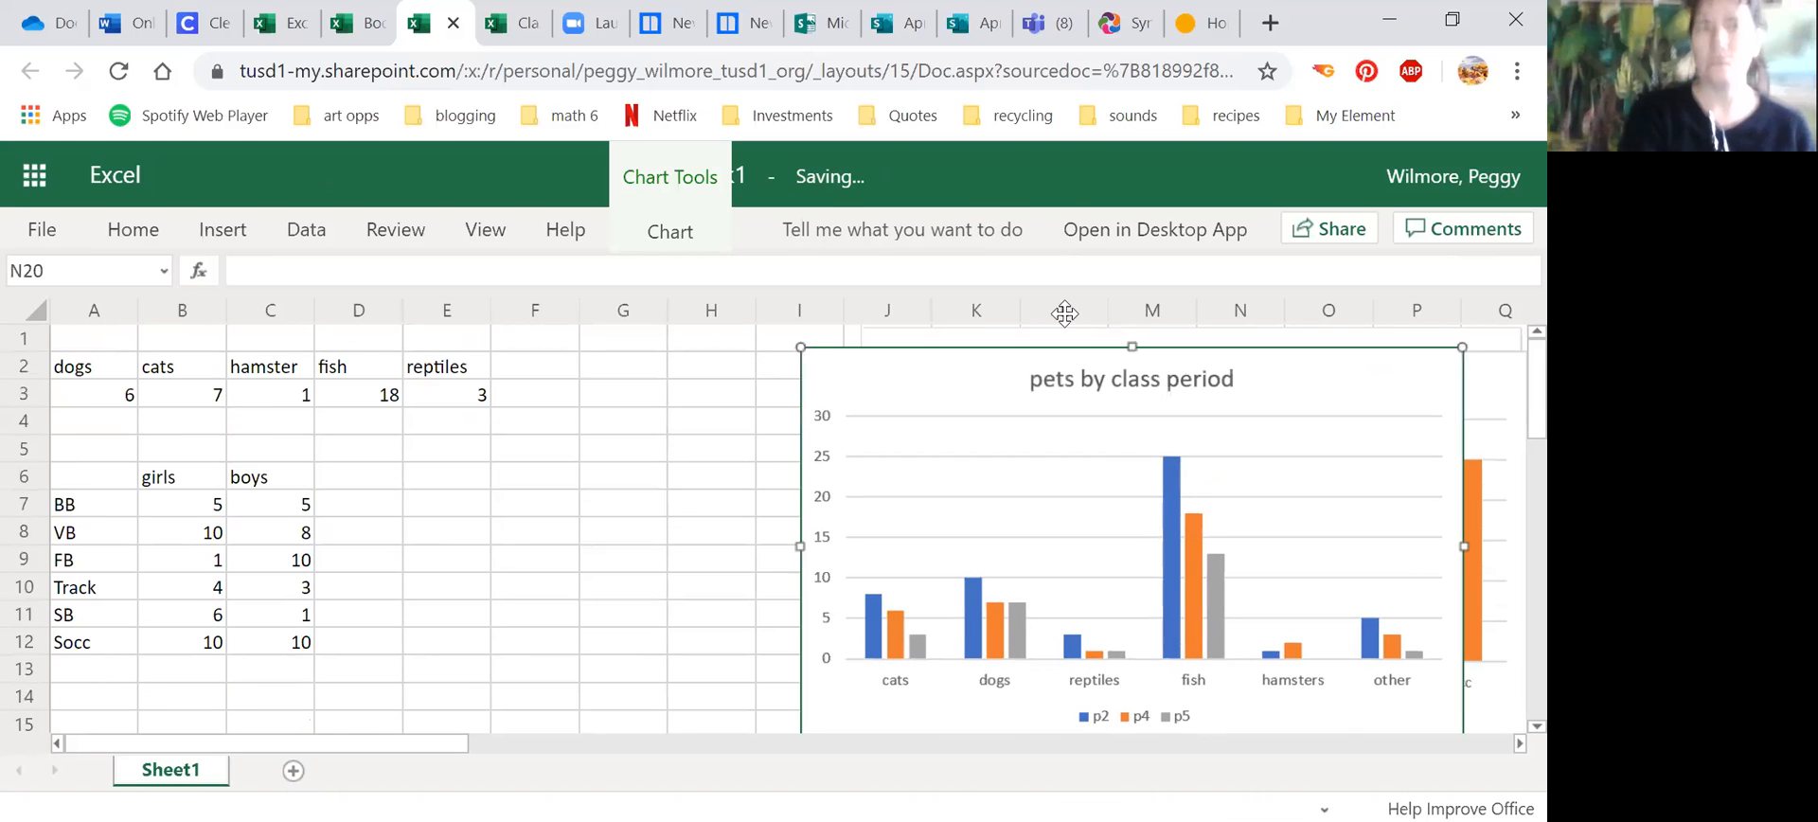
Step: Rename the workbook file with the student's first name followed by Bar Graphs
{"action": "left_click", "coordinate": [38, 235]}
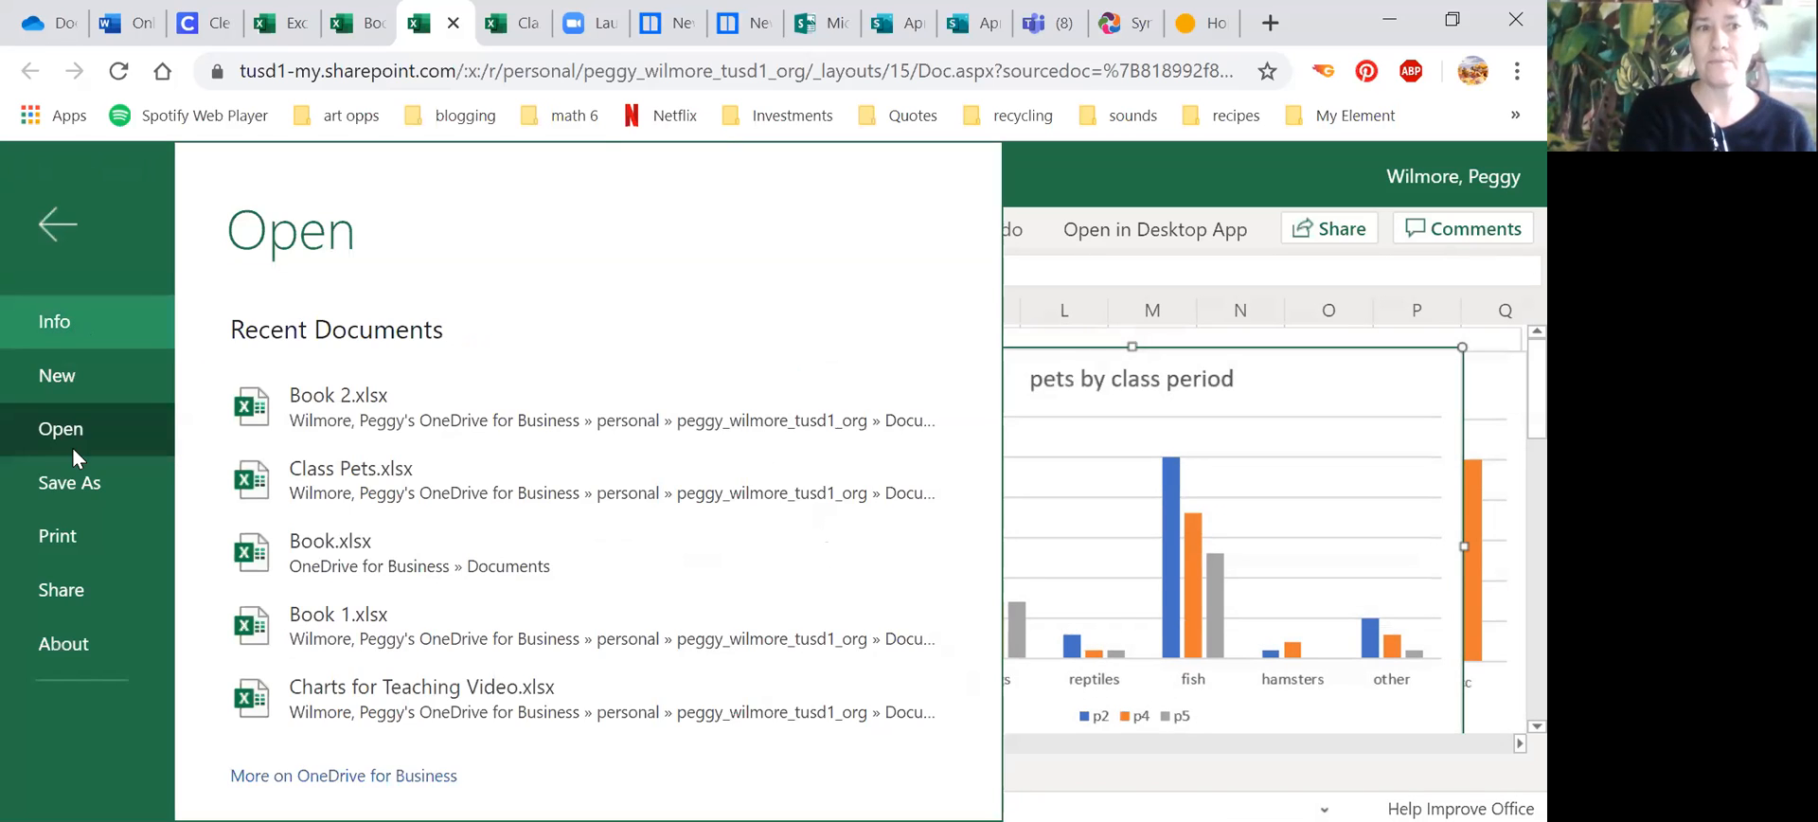
{"action": "left_click", "coordinate": [69, 481]}
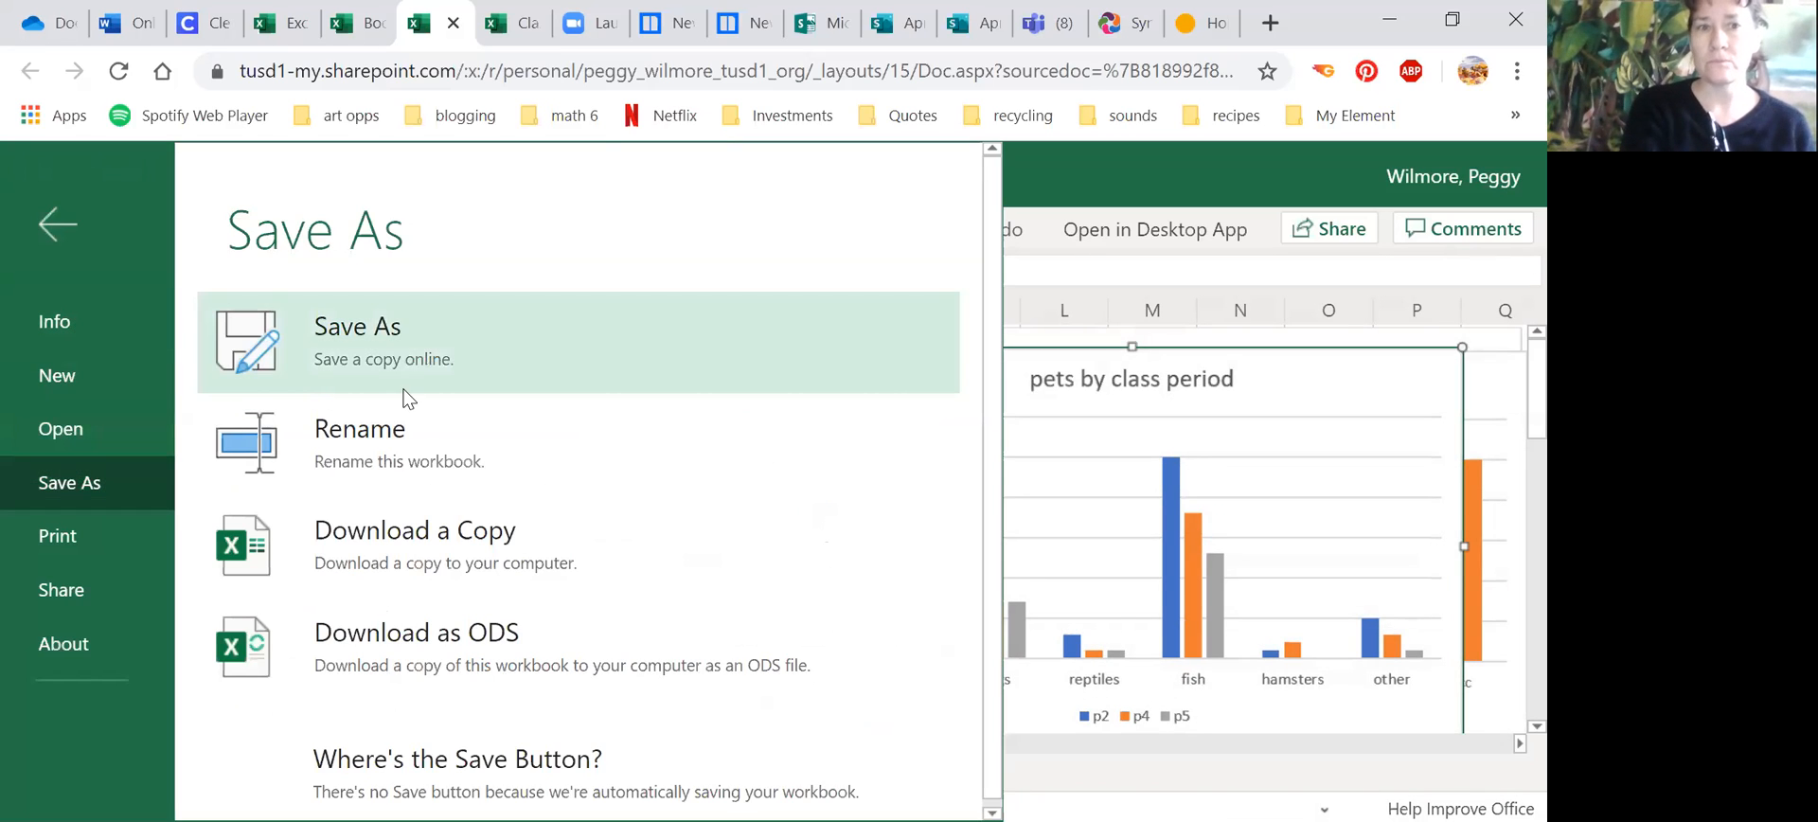
{"action": "left_click", "coordinate": [376, 455]}
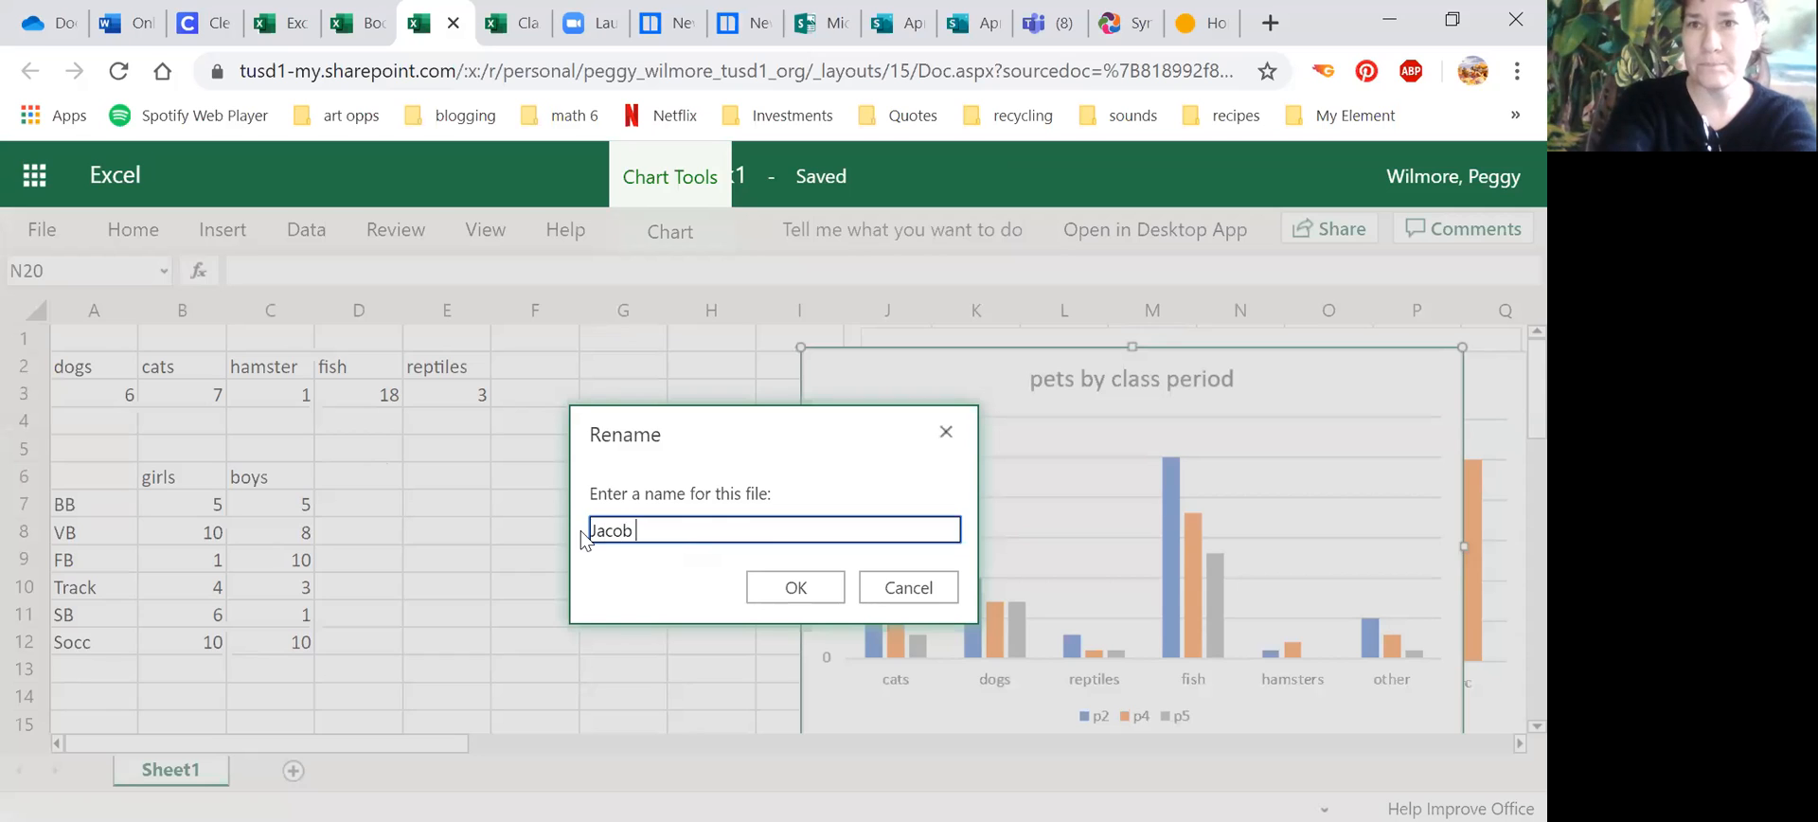
{"action": "type", "text": "Bar"}
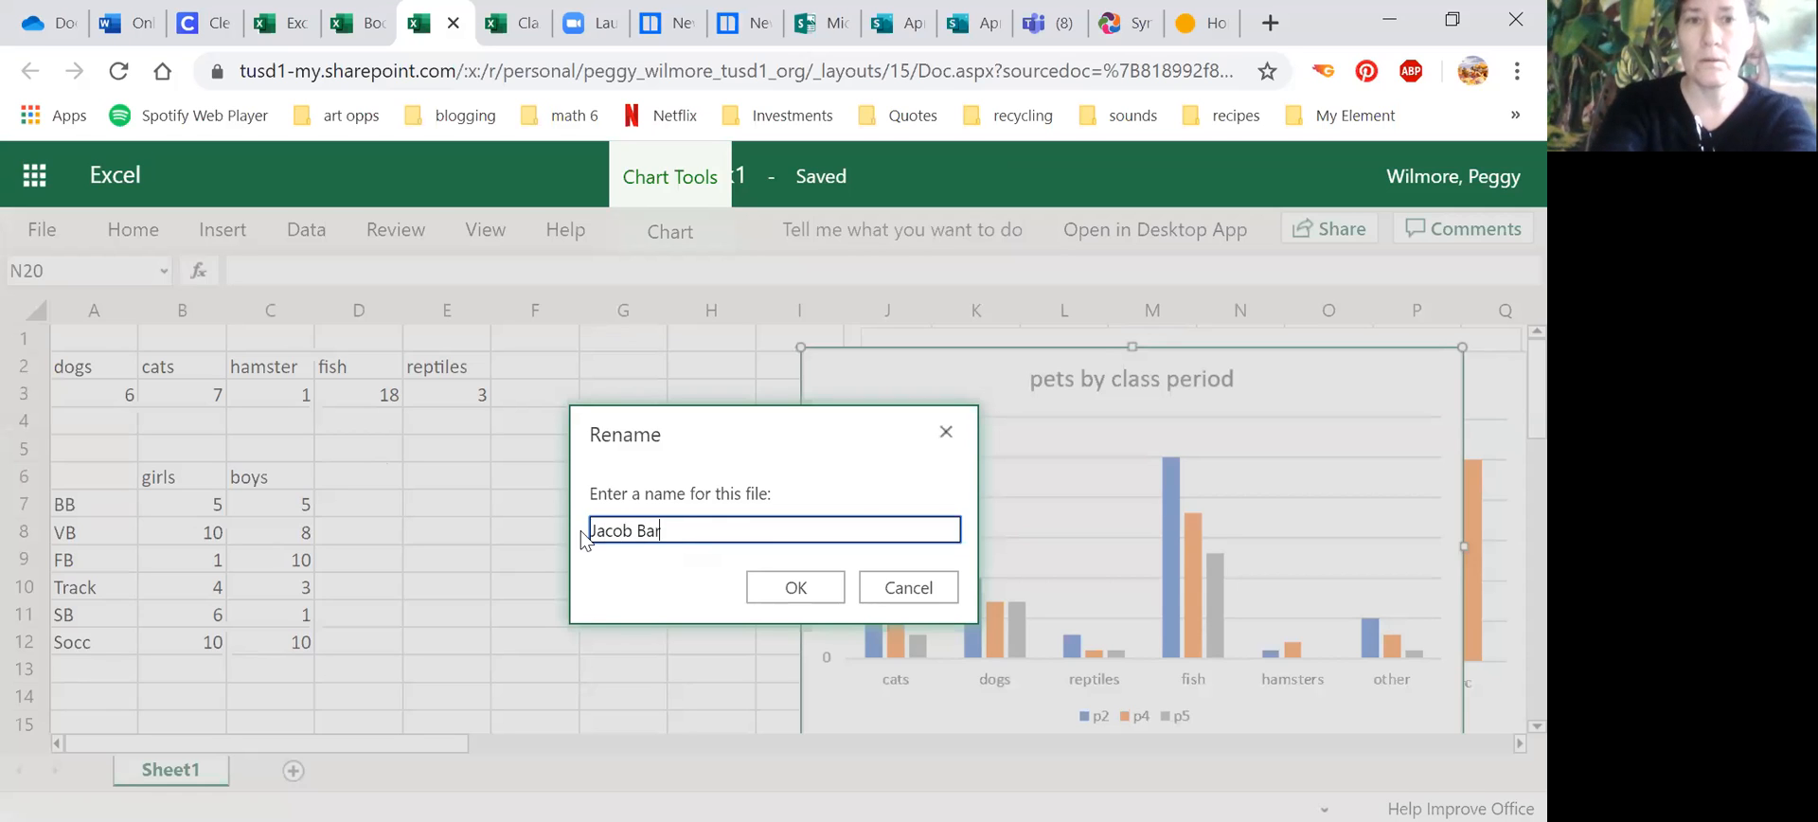
{"action": "type", "text": " Graphs"}
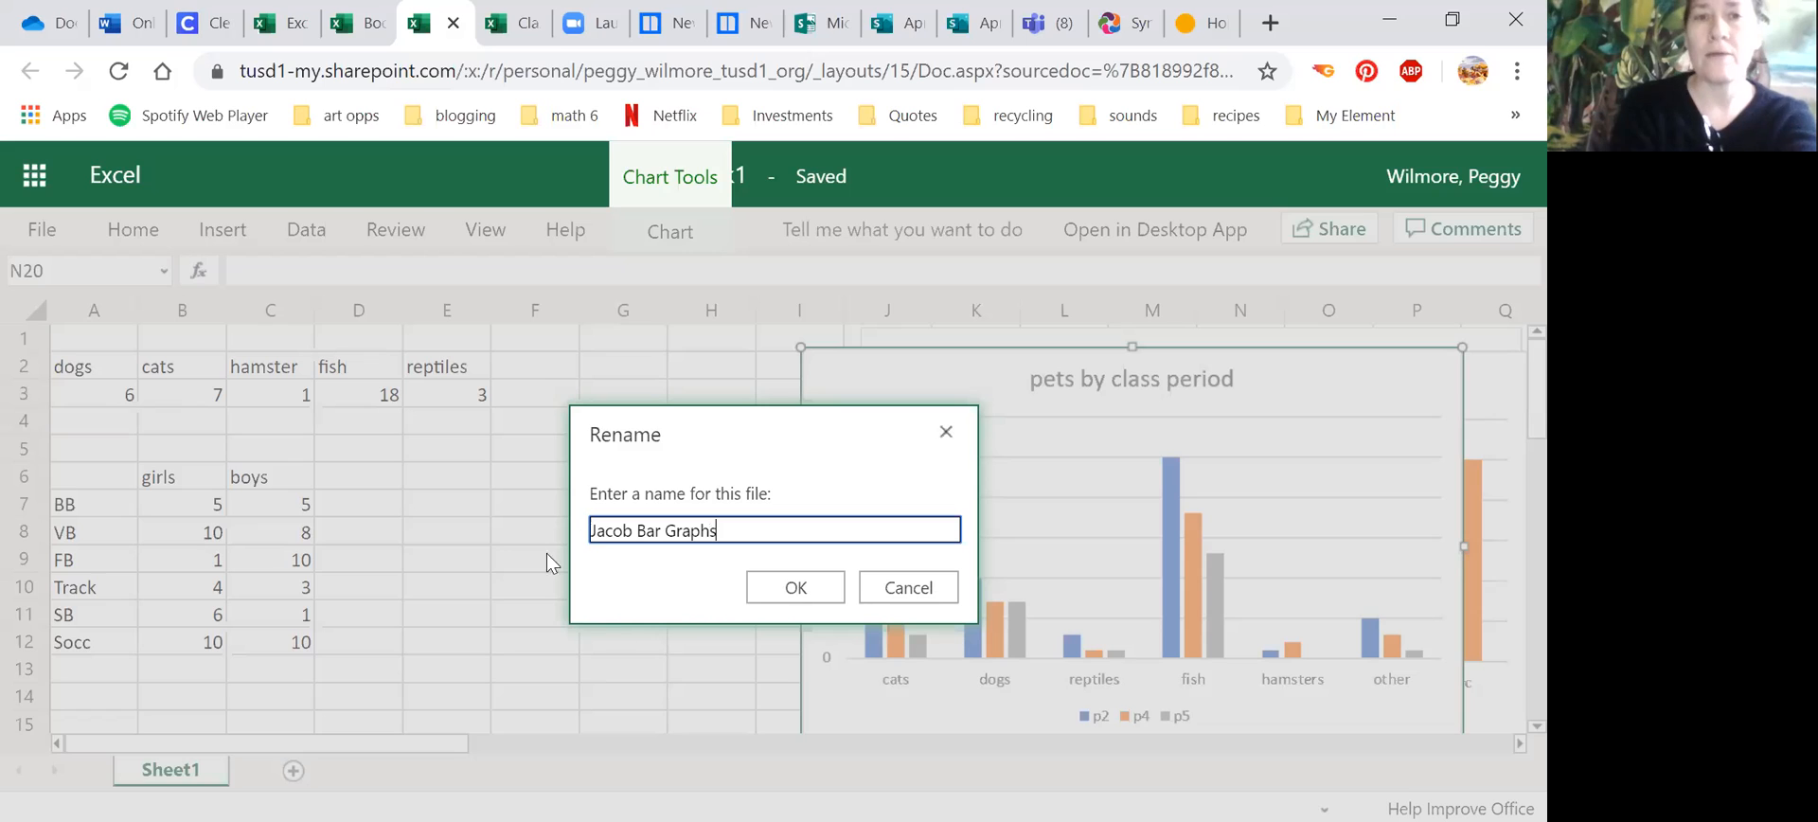
{"action": "left_click", "coordinate": [827, 588]}
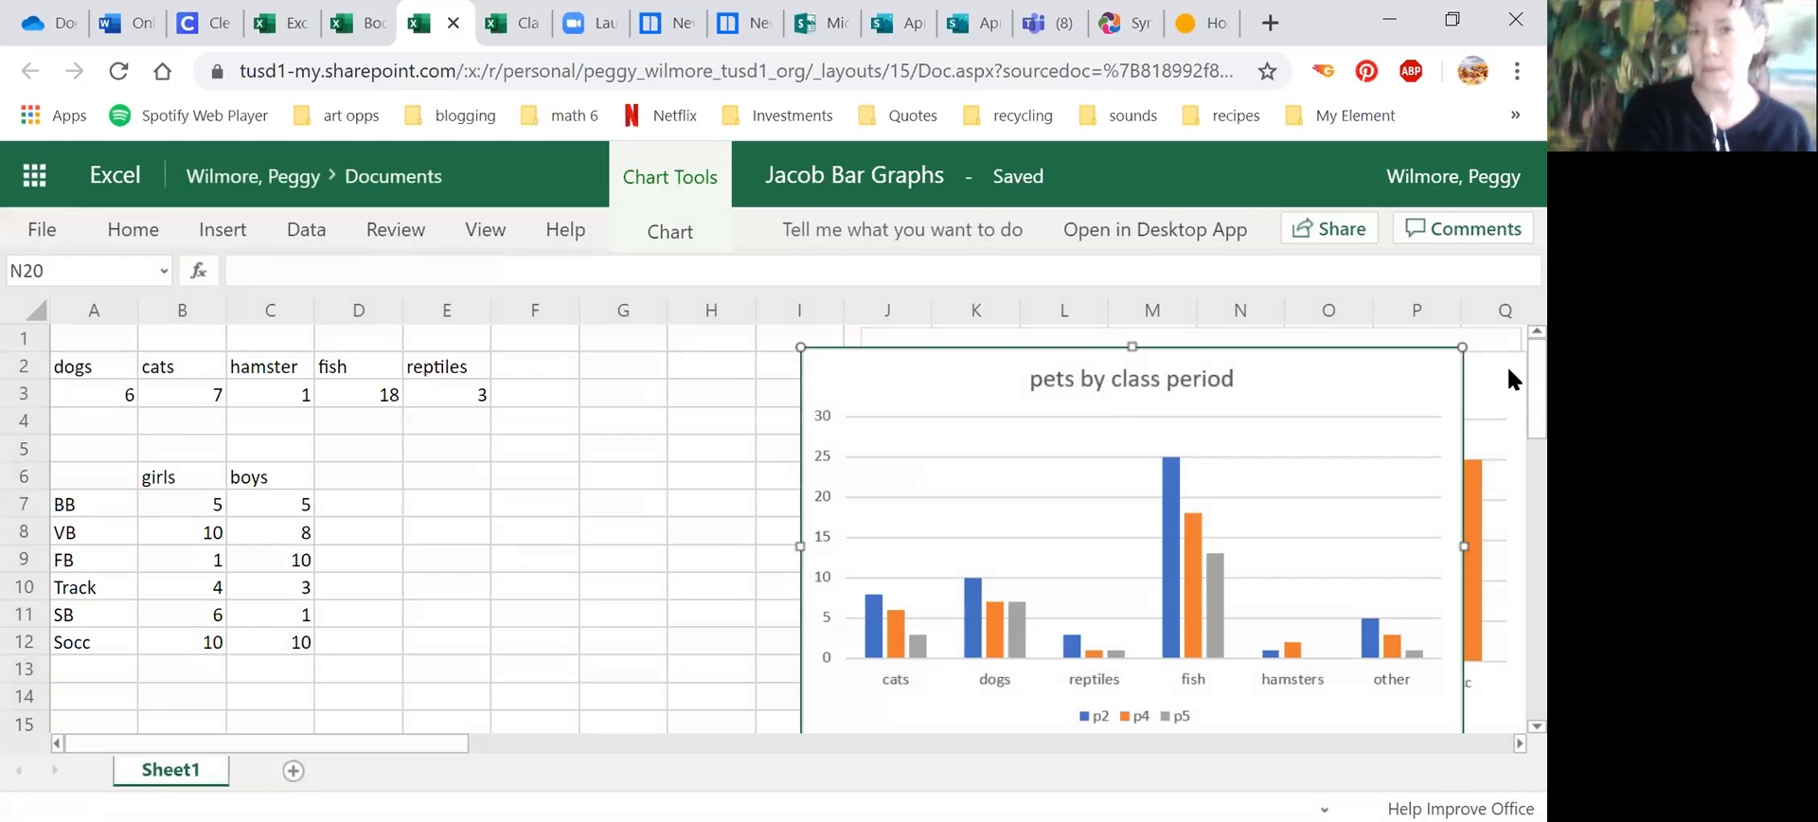
{"action": "scroll", "coordinate": [1507, 363], "scroll_direction": "down", "scroll_amount": 3}
{"action": "scroll", "coordinate": [1507, 430], "scroll_direction": "up", "scroll_amount": 1}
{"action": "scroll", "coordinate": [1508, 383], "scroll_direction": "up", "scroll_amount": 2}
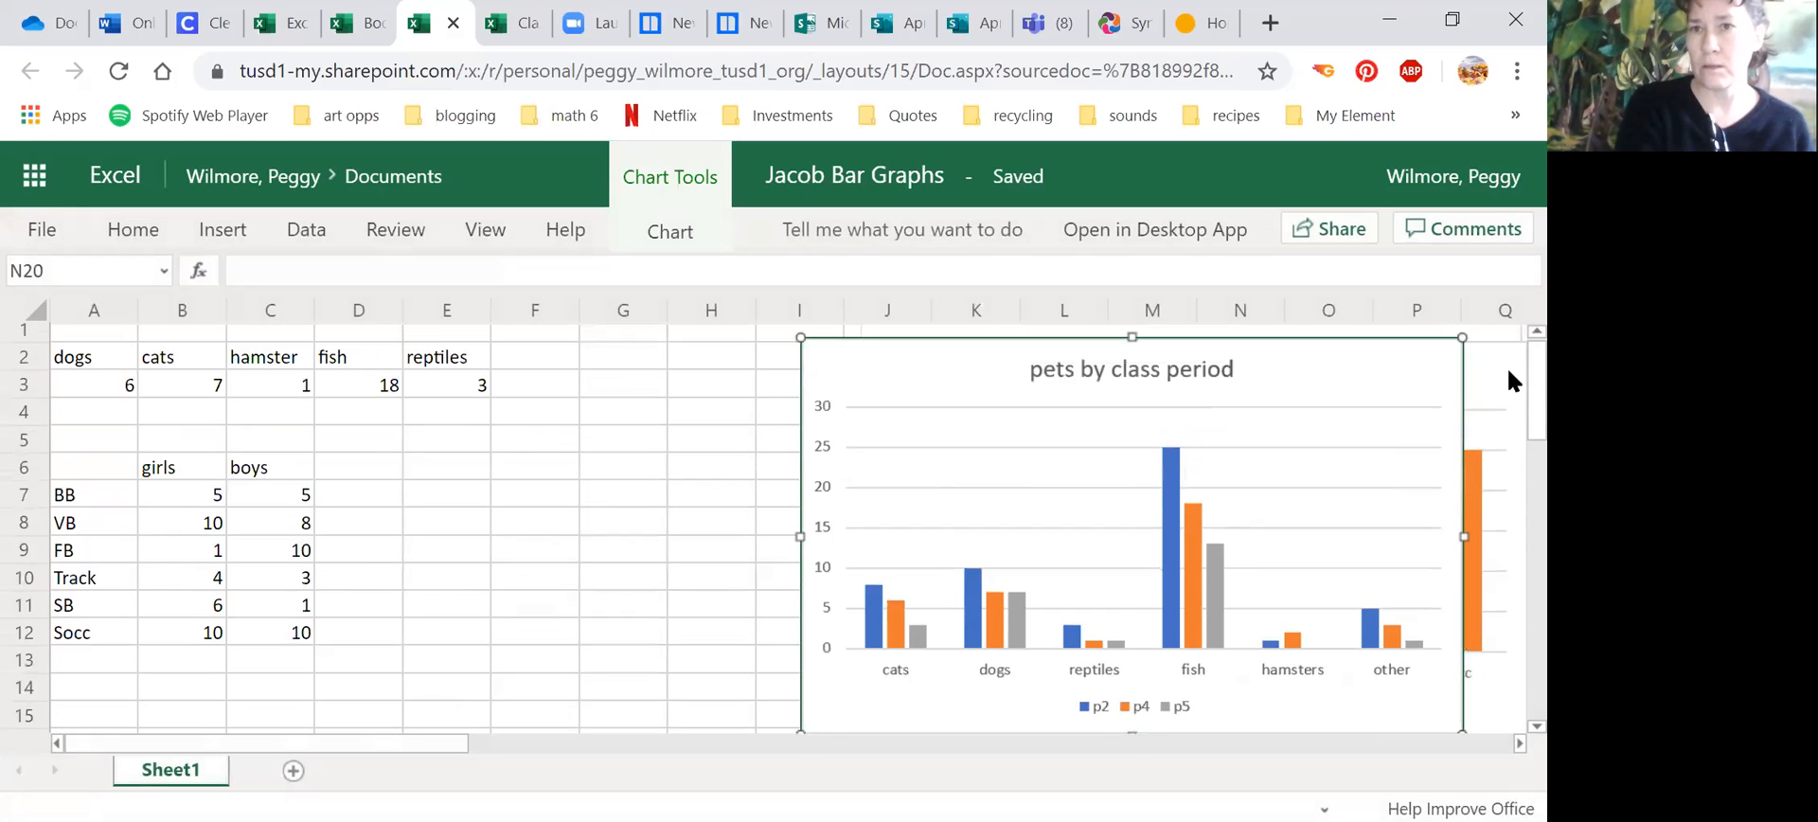